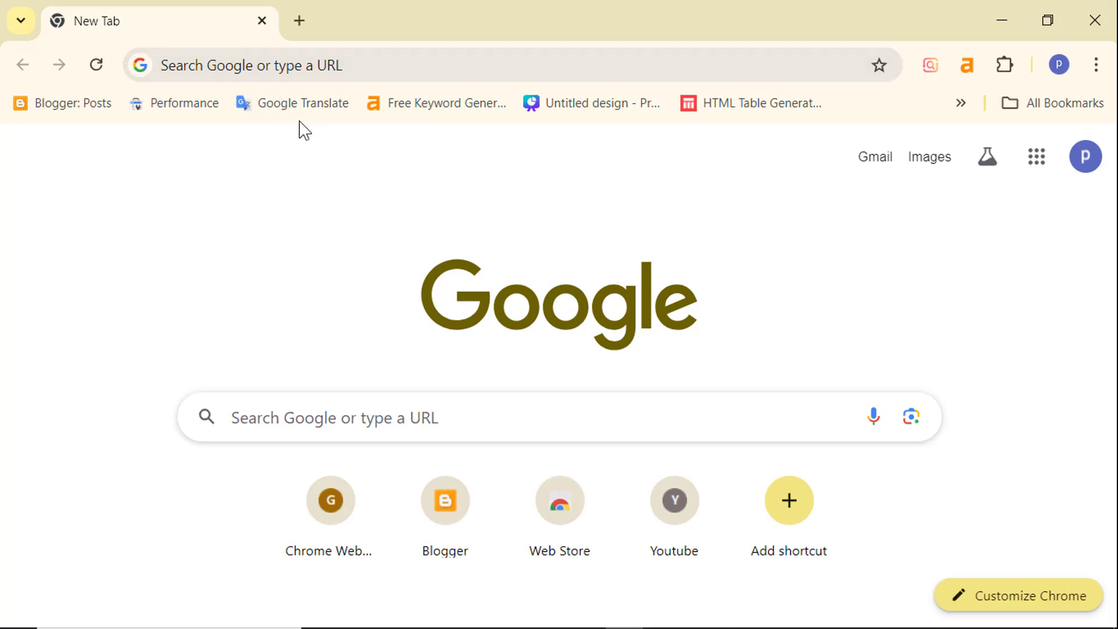
Search Google for "ল্যাব এইড হাসপাতাল শিশু বিশেষজ্ঞ ডাক্তার" and look over the upper results
left_click(295, 70)
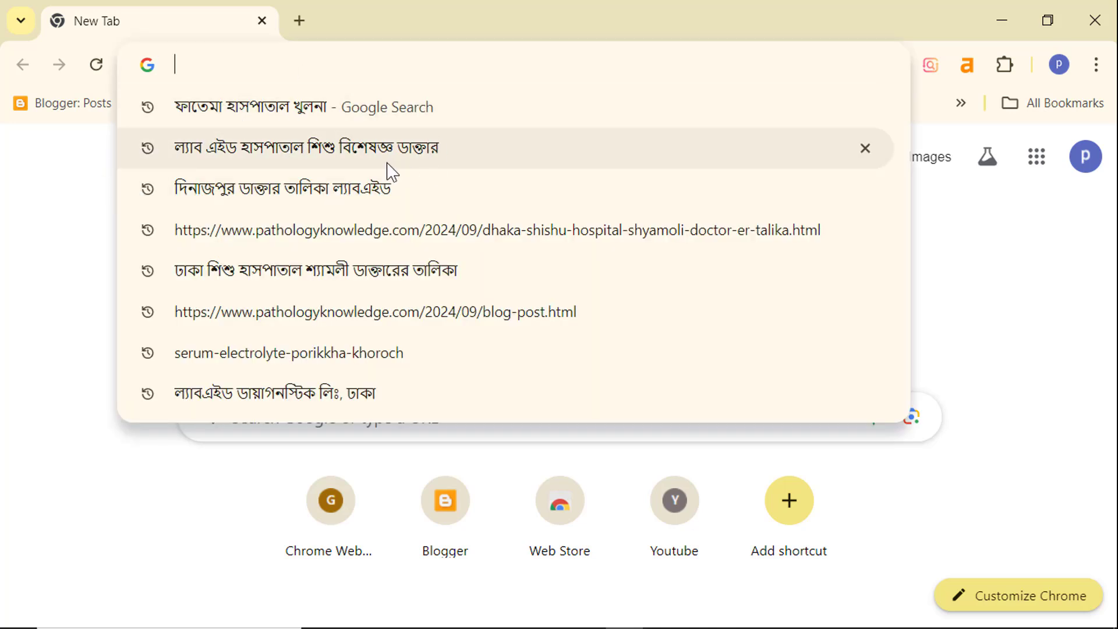
left_click(273, 152)
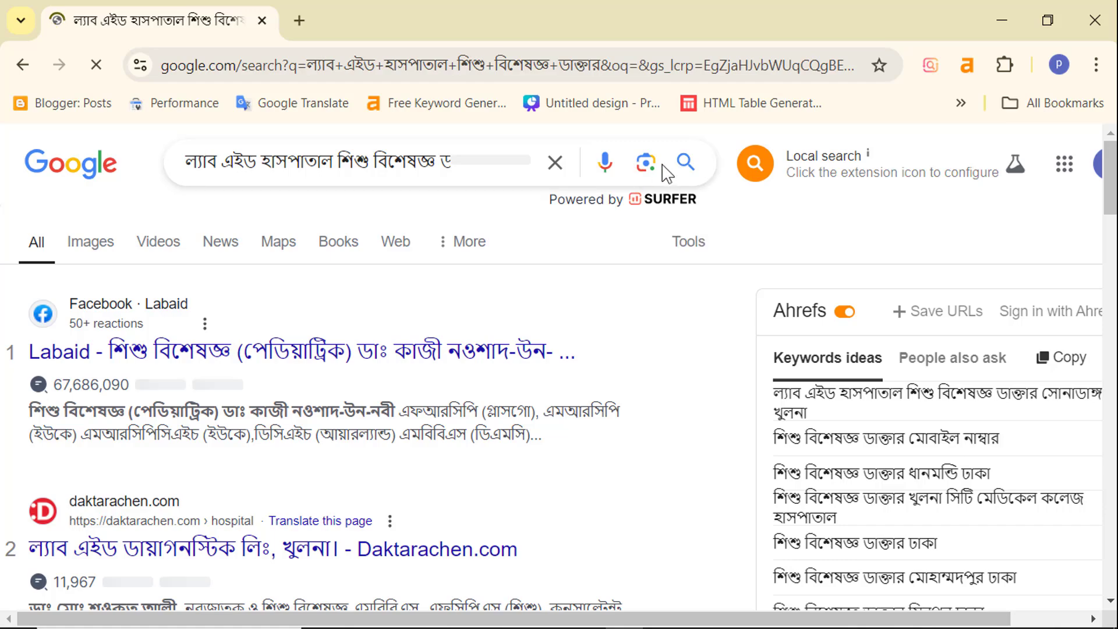
scroll(211, 339, "down", 7)
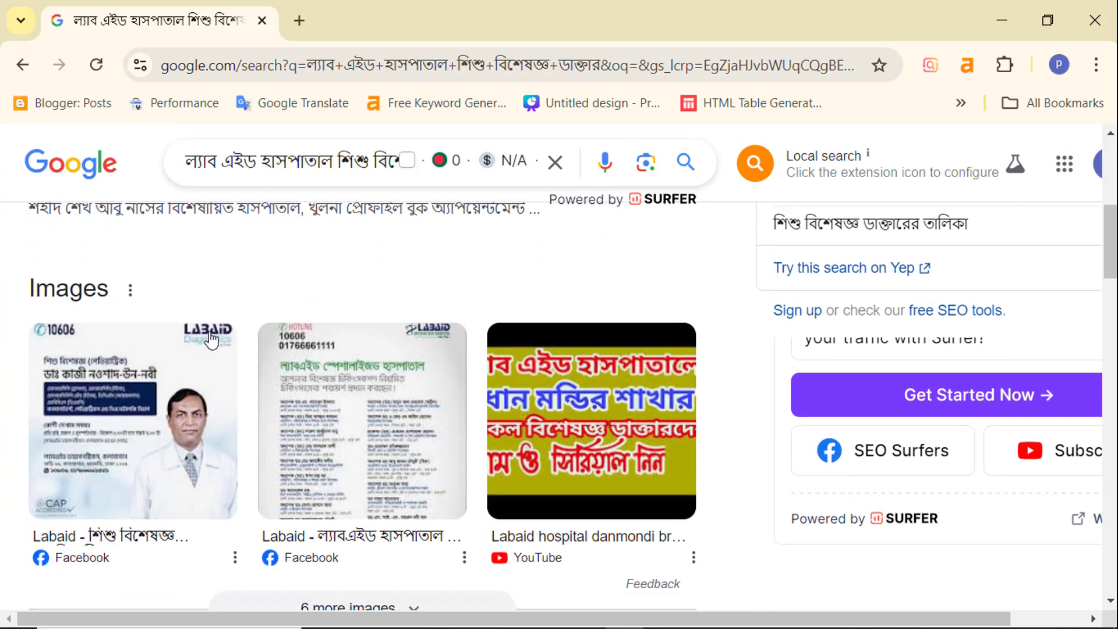
scroll(218, 328, "down", 8)
scroll(227, 333, "up", 10)
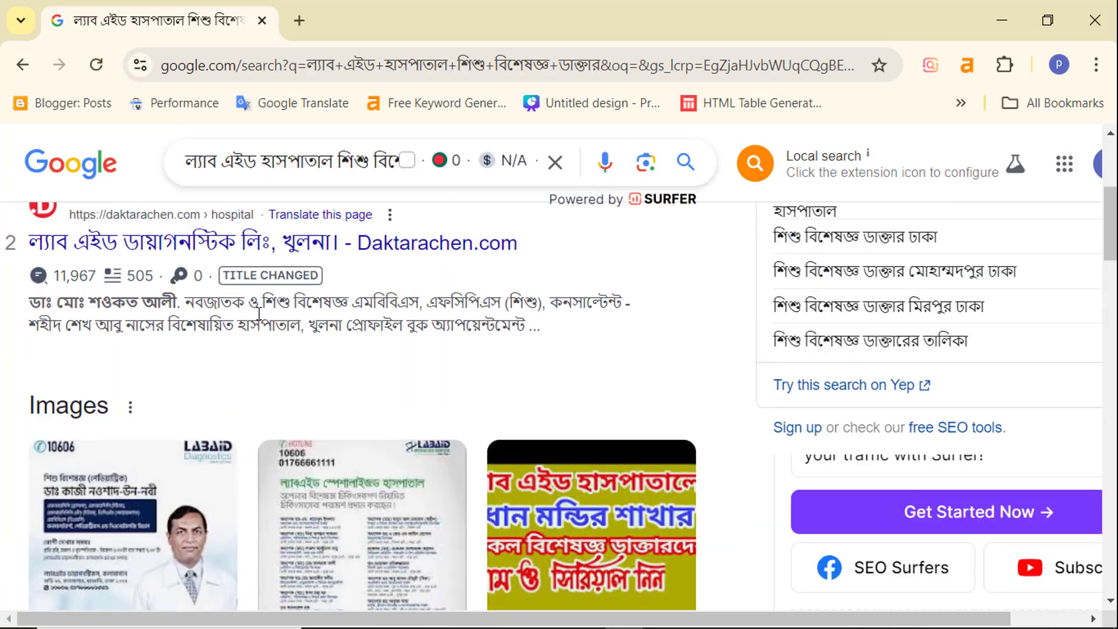
Open the Daktarachen.com result for the Lab Aid diagnostic centre in Khulna, skim its doctor list and return to the search results
left_click(187, 242)
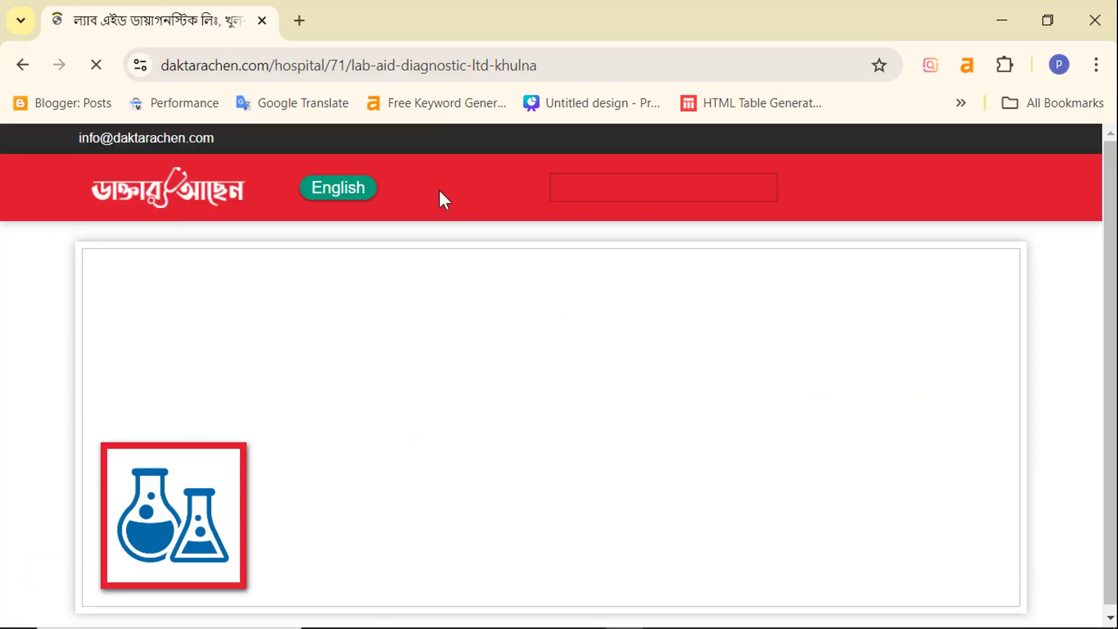
scroll(506, 306, "down", 20)
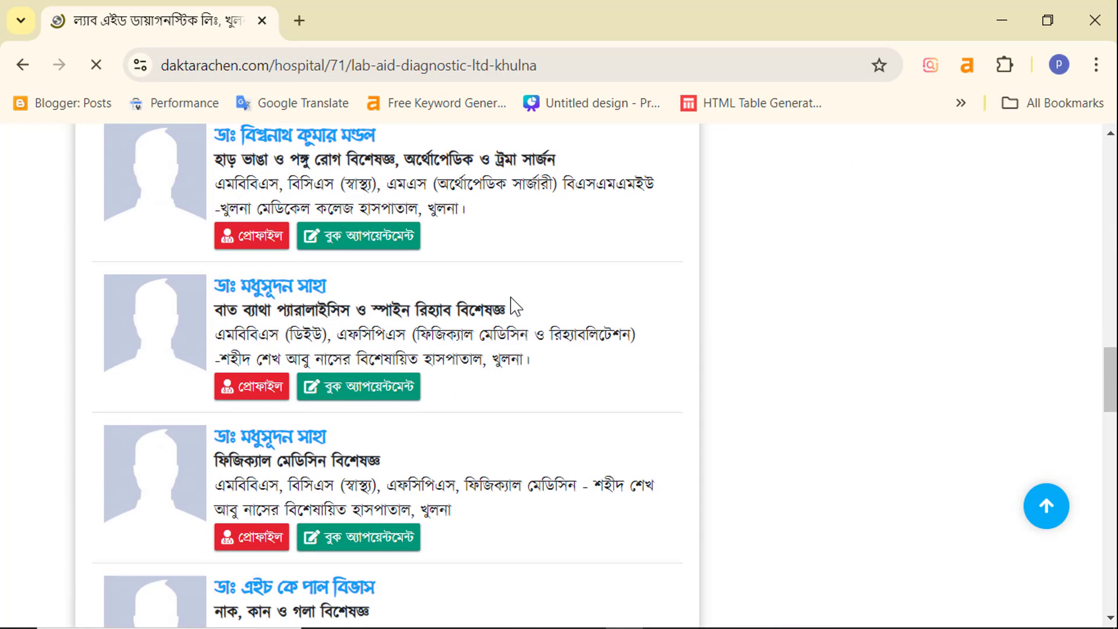
scroll(516, 306, "up", 18)
scroll(398, 292, "up", 8)
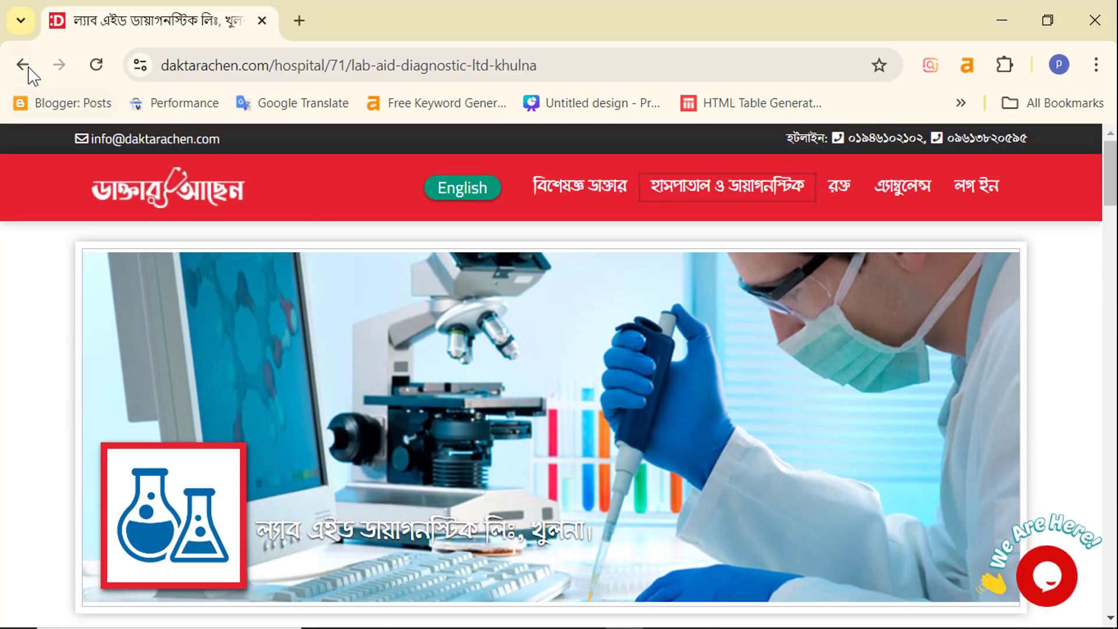
left_click(23, 65)
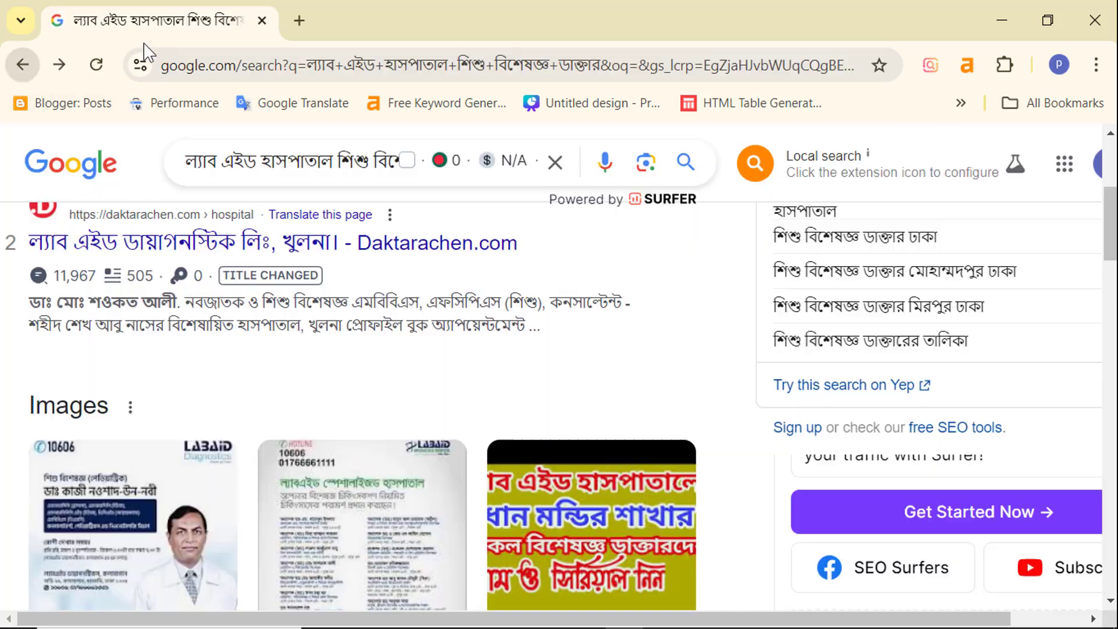
Examine which websites rank on the first results page for the hospital's child specialist query
scroll(280, 358, "down", 6)
scroll(299, 363, "down", 7)
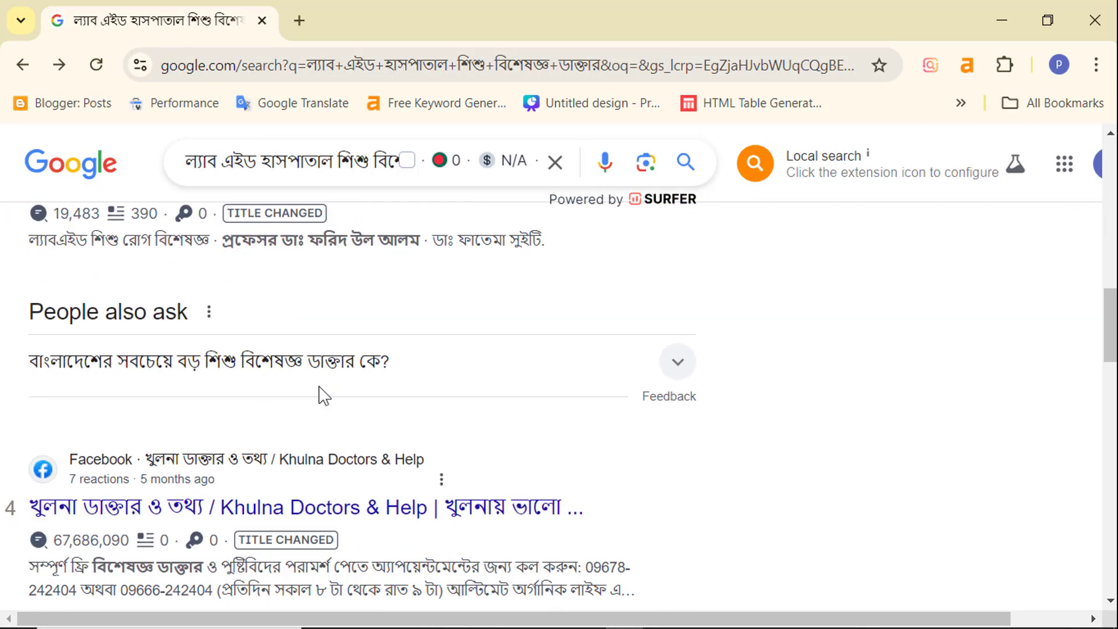
scroll(380, 330, "down", 3)
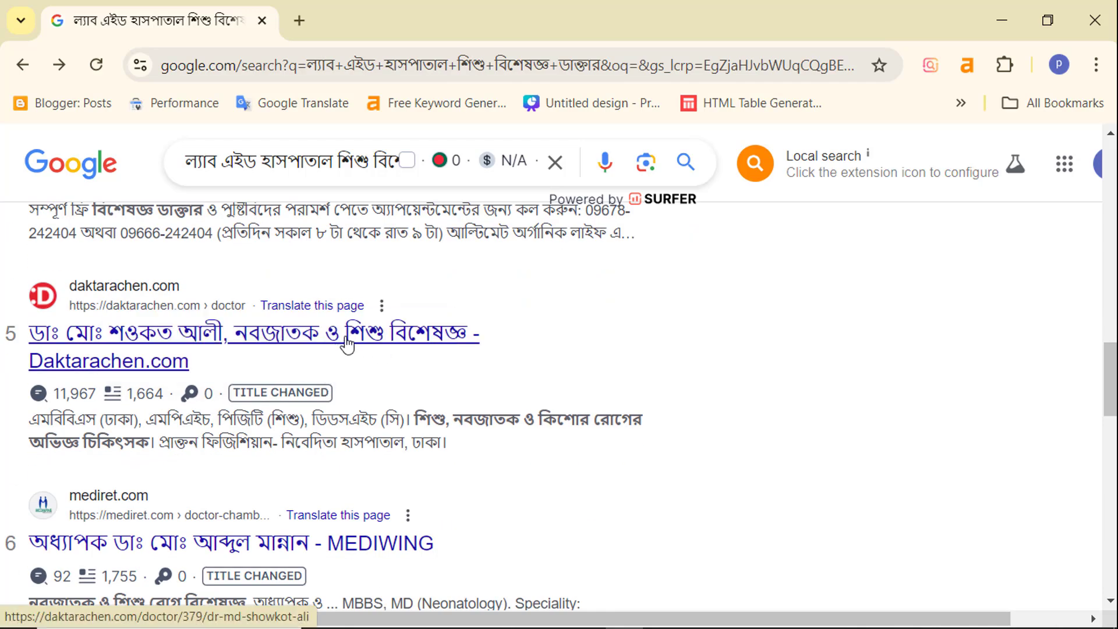
scroll(370, 344, "down", 3)
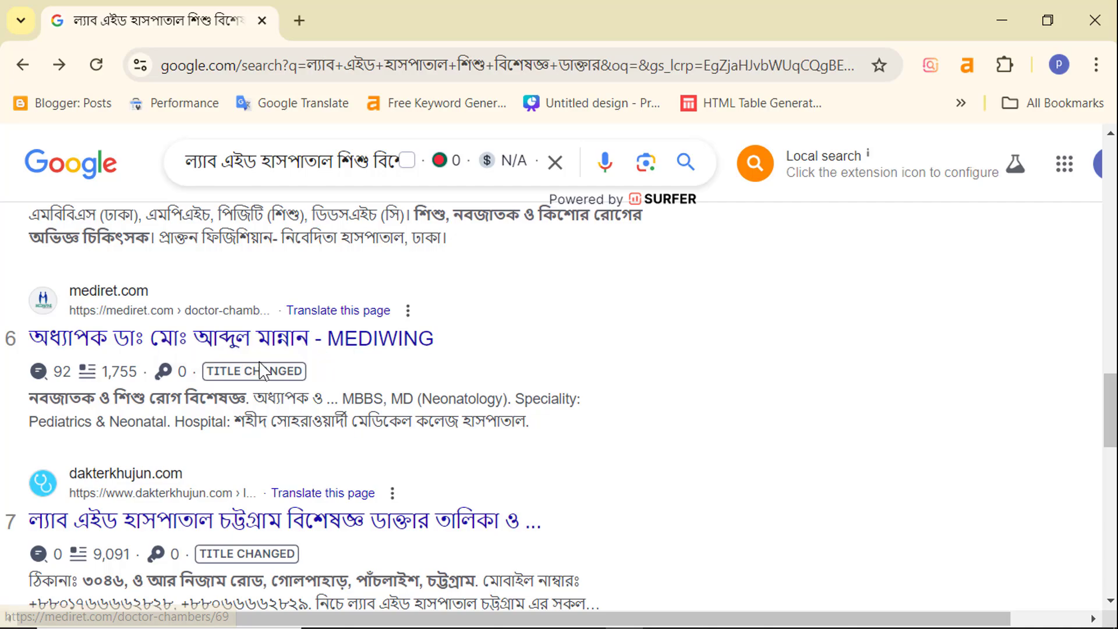
scroll(244, 372, "down", 5)
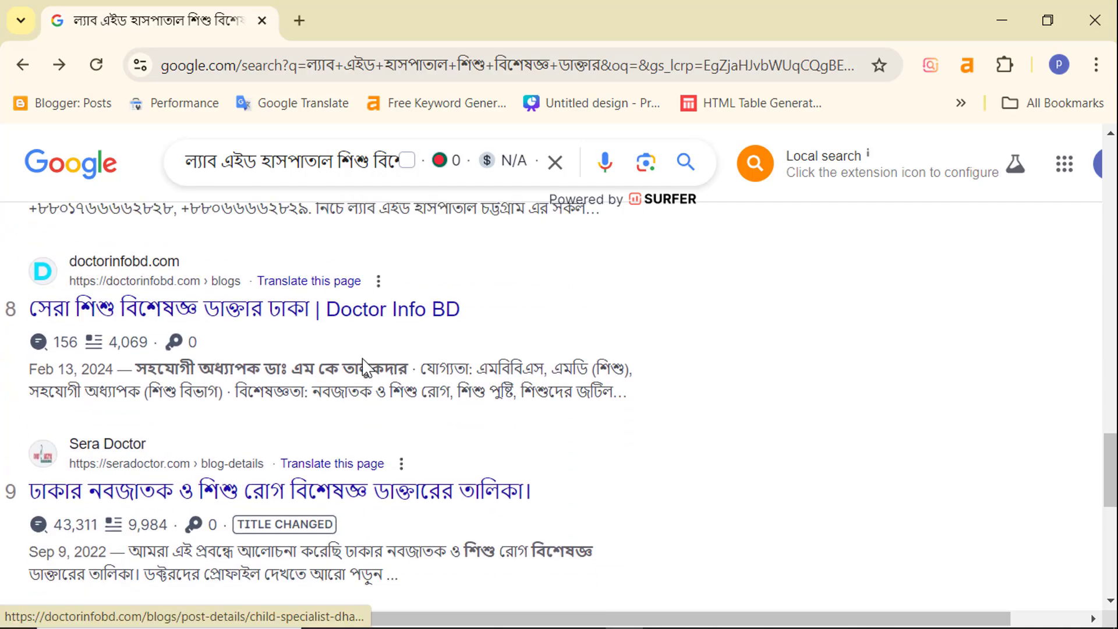
scroll(382, 365, "up", 12)
scroll(374, 306, "up", 7)
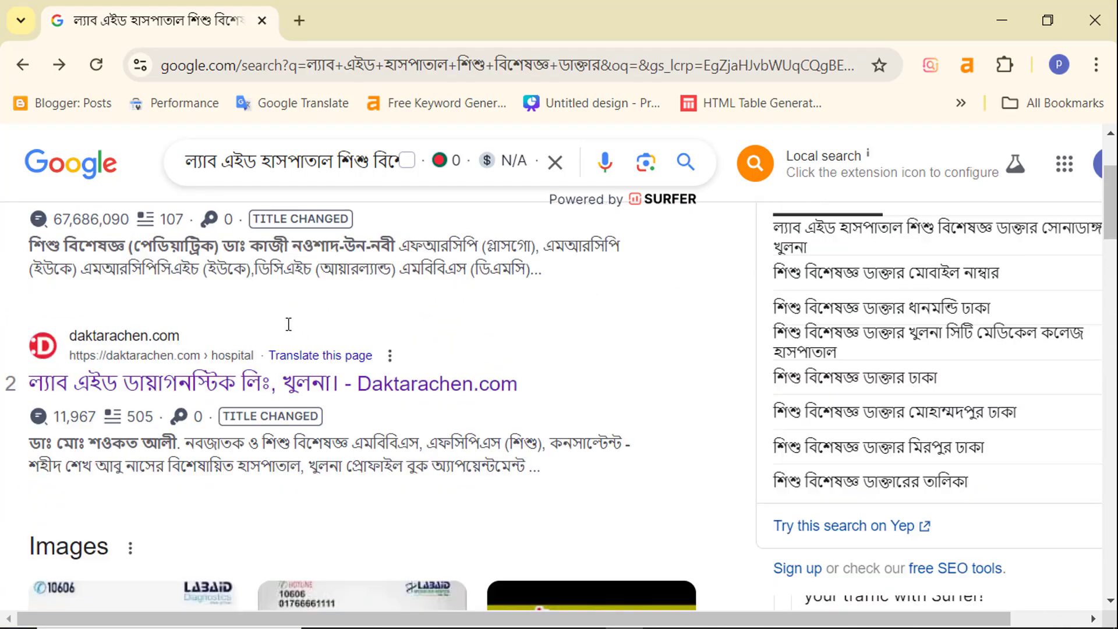
scroll(402, 375, "down", 3)
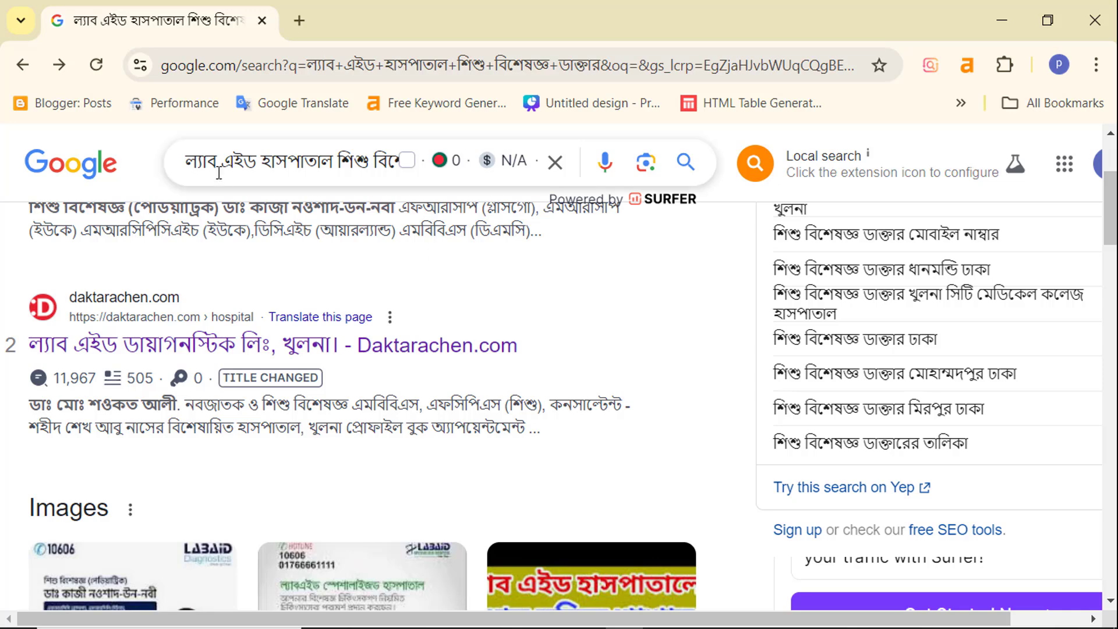
Open the Blogger posts list in a new tab and open the post "ল্যাব এইড হাসপাতাল শিশু বিশেষজ্ঞ ডাক্তার" for editing
left_click(302, 20)
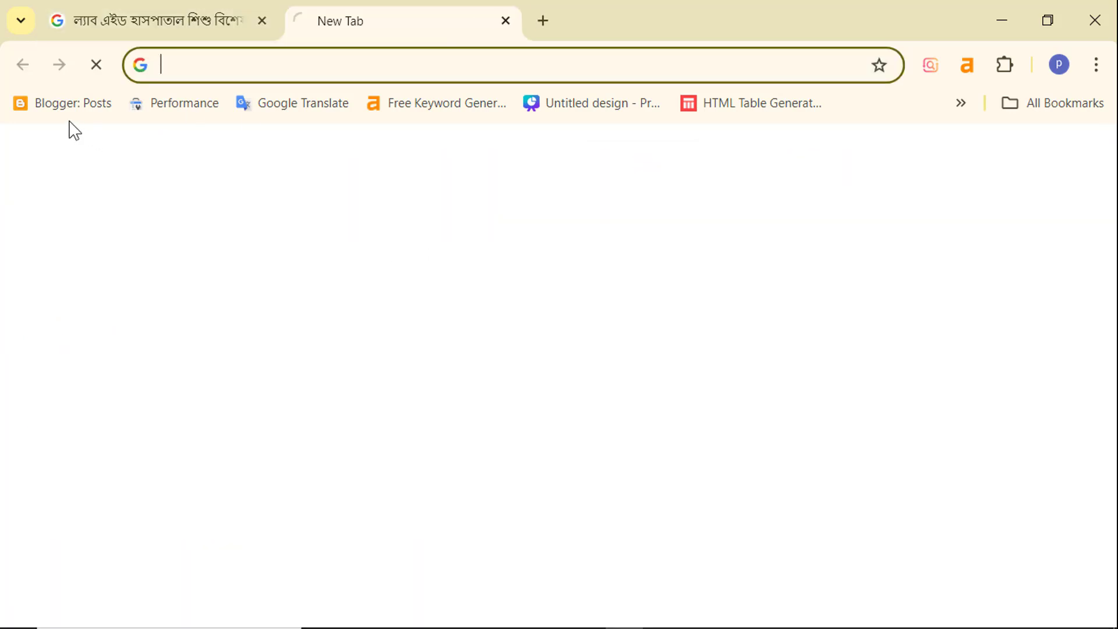
left_click(64, 103)
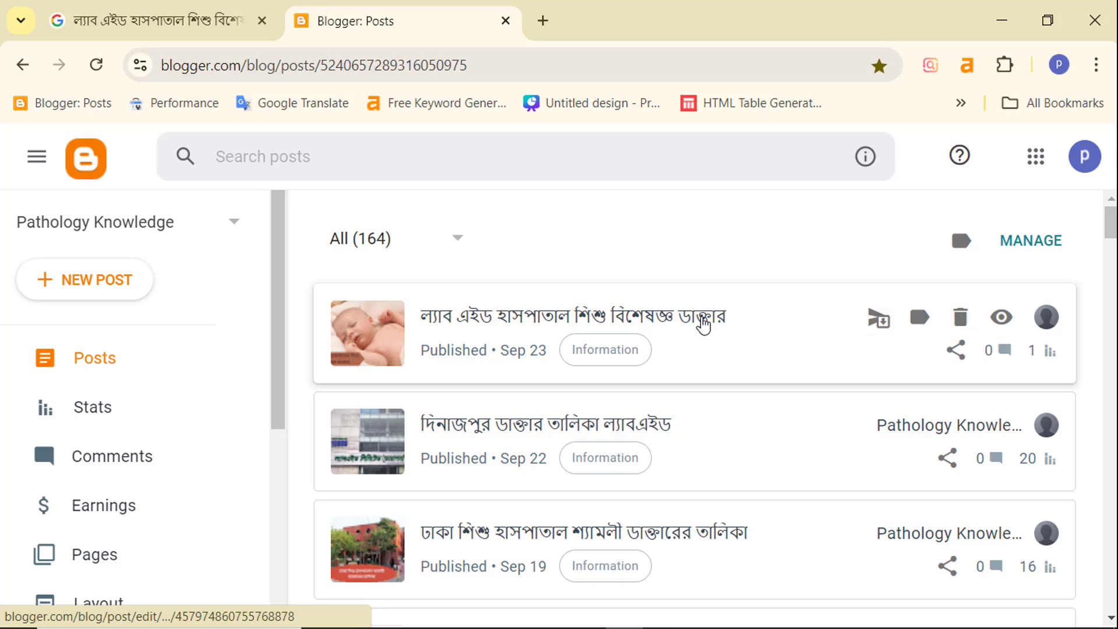
left_click(660, 329)
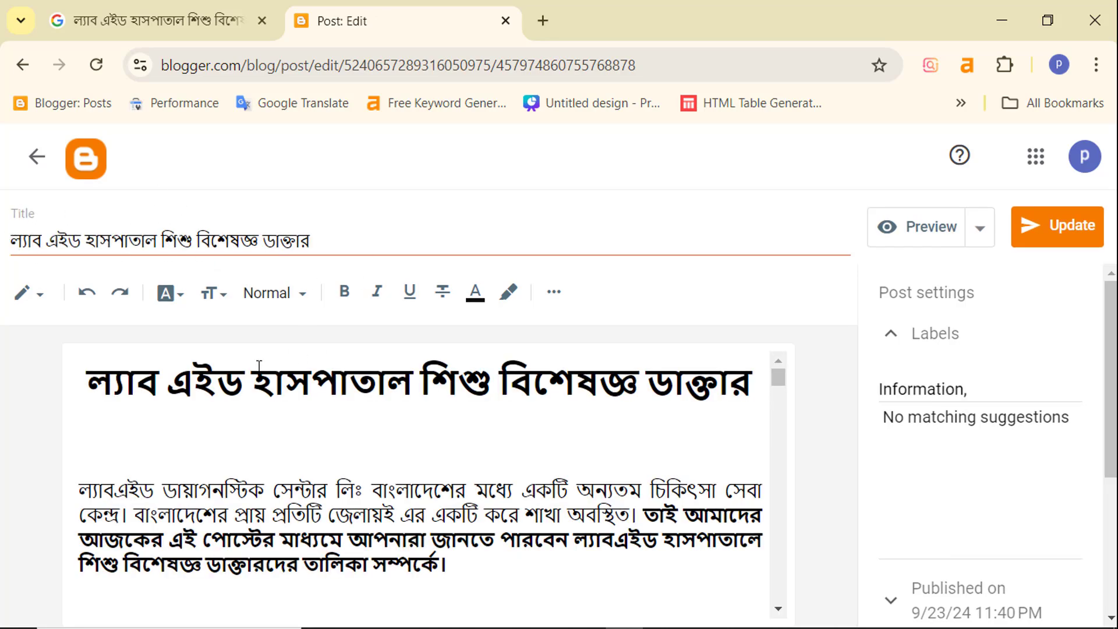
Review the opening part of the post and its settings, including the search description
scroll(260, 365, "down", 10)
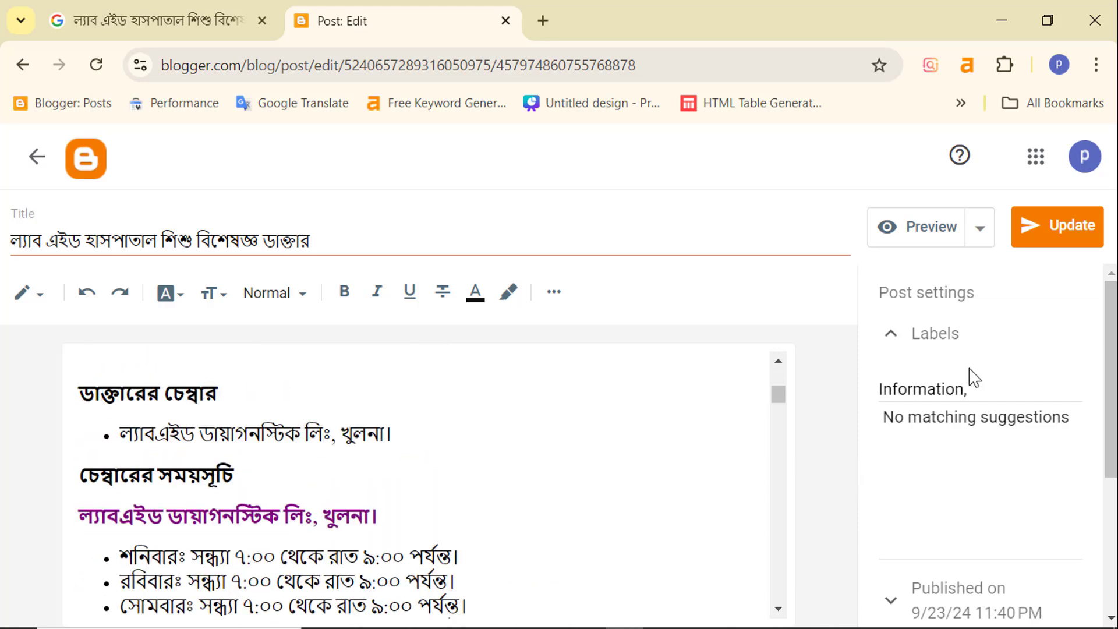
scroll(973, 378, "down", 4)
scroll(990, 350, "up", 3)
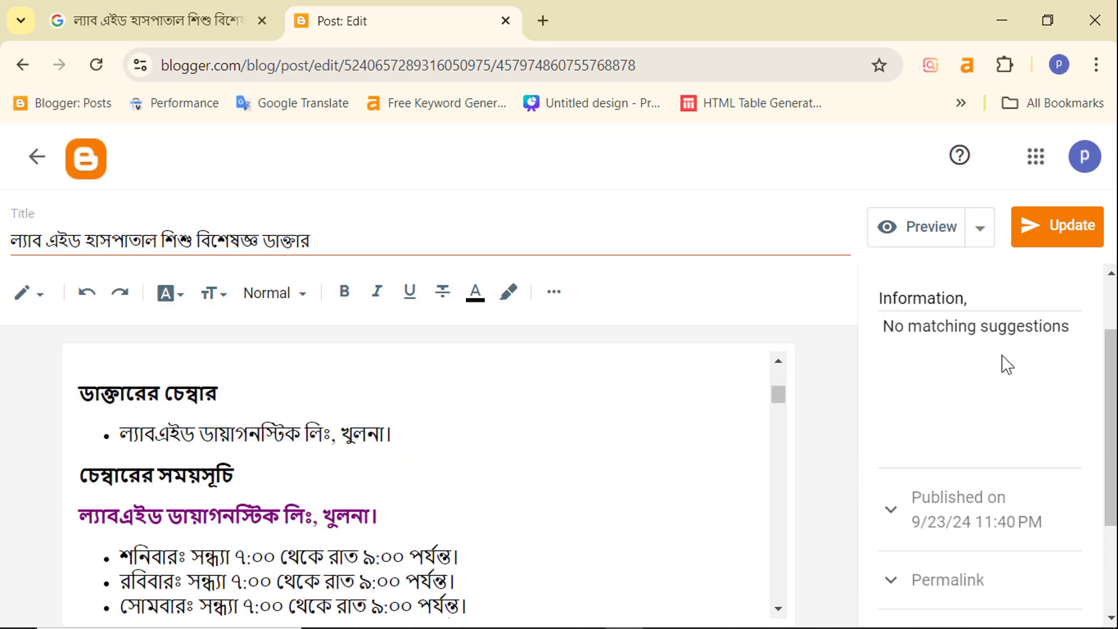
scroll(1007, 365, "up", 2)
scroll(1016, 362, "down", 4)
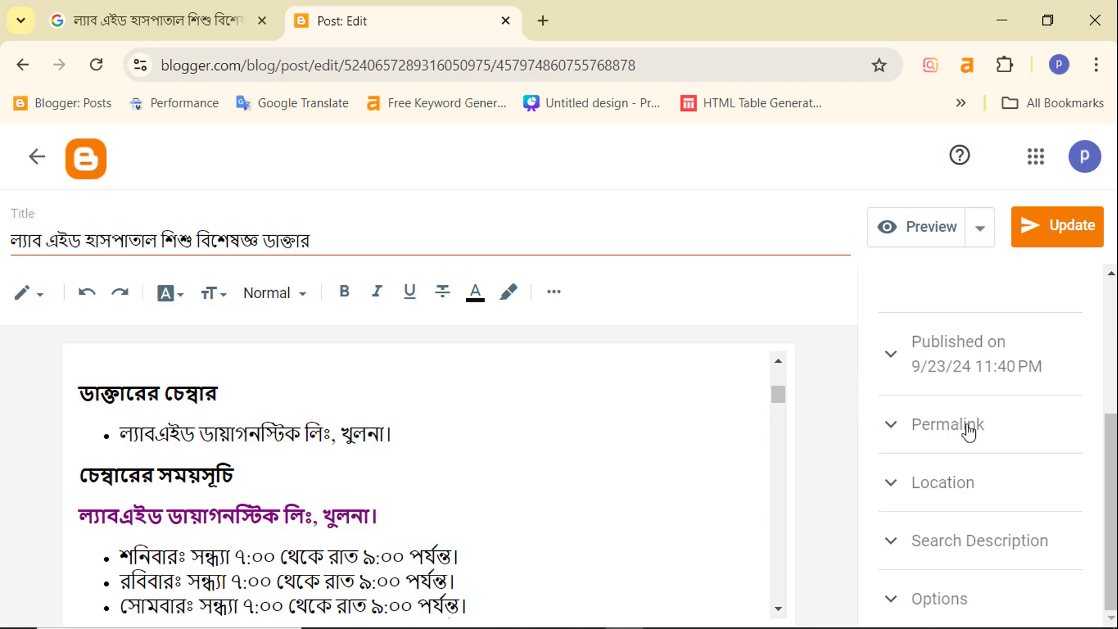
left_click_drag(182, 65, 559, 70)
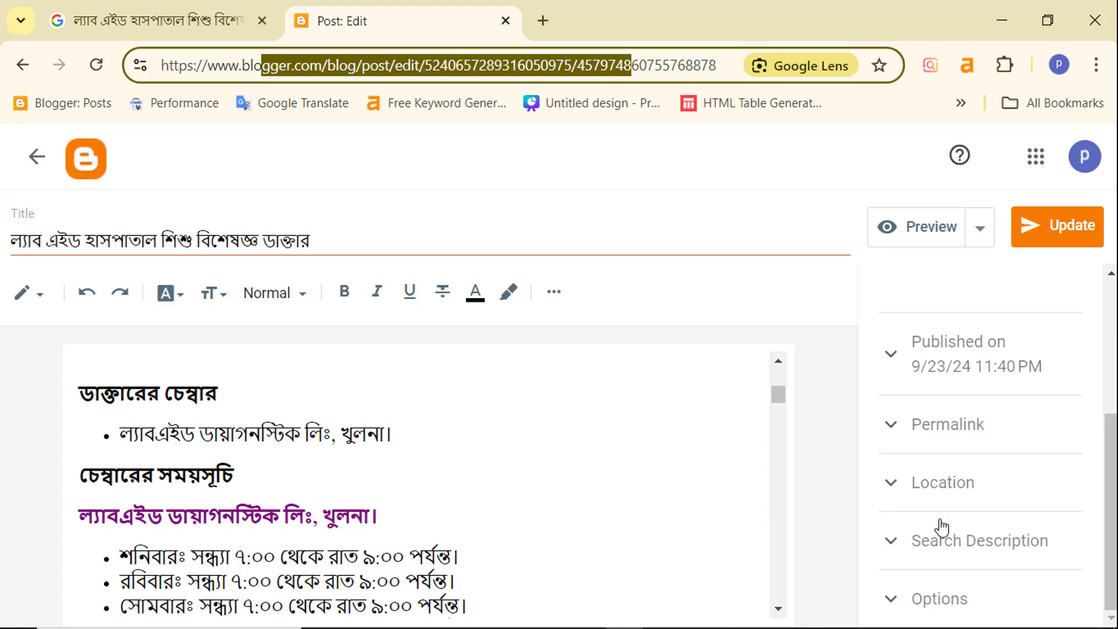
left_click(892, 547)
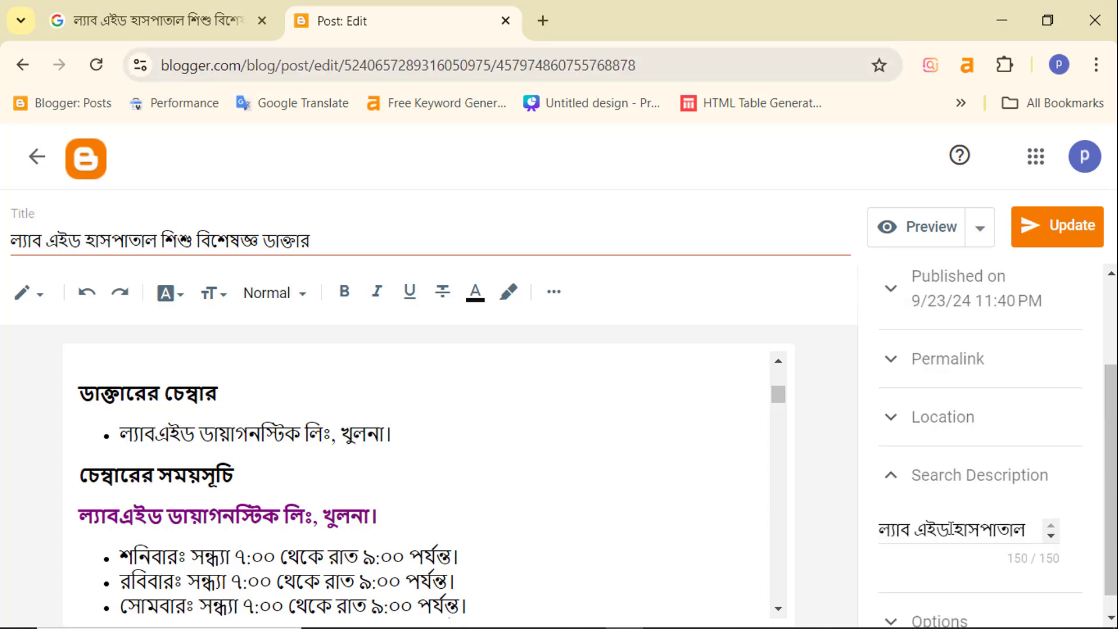
left_click(892, 464)
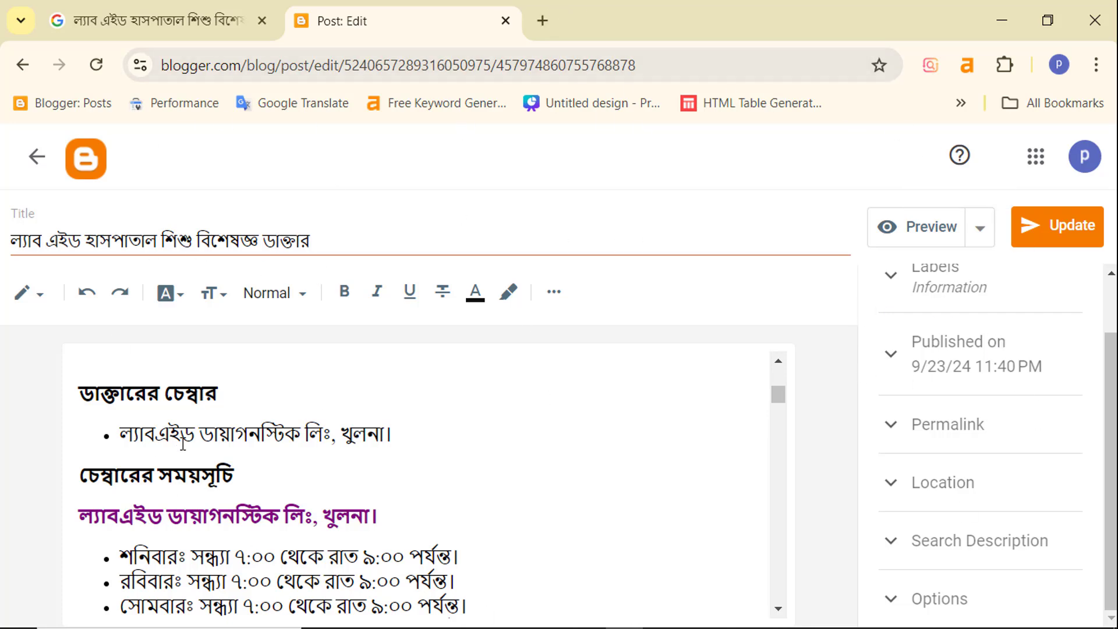
Skim the rest of the post body down to section ৮ on the Rajshahi child specialists
scroll(183, 443, "up", 5)
scroll(262, 437, "down", 12)
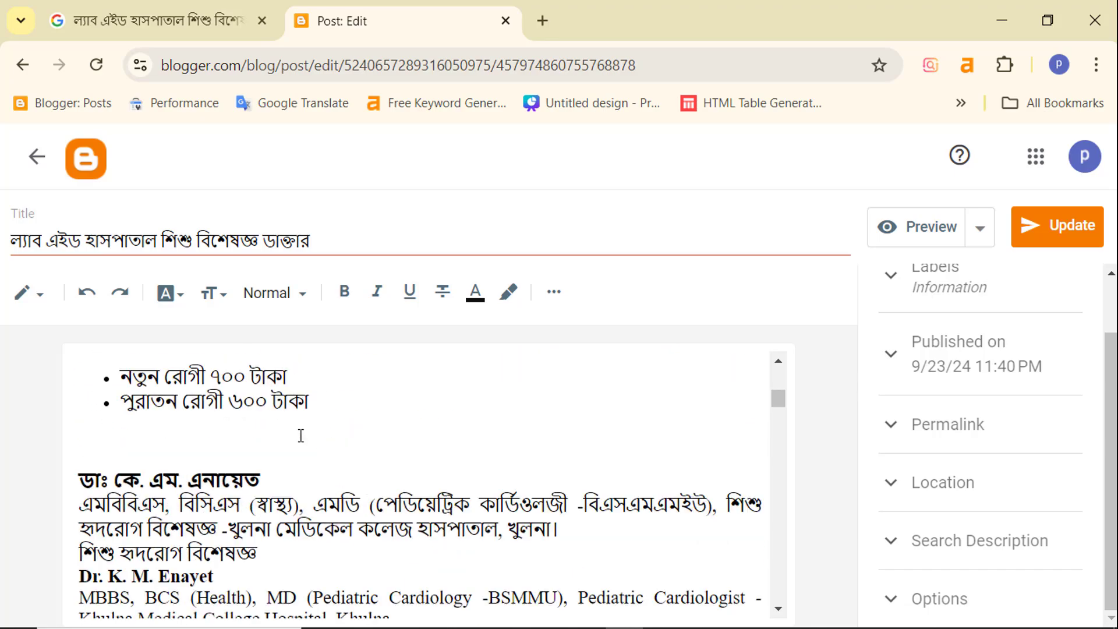
scroll(644, 416, "down", 4)
left_click_drag(777, 404, 820, 577)
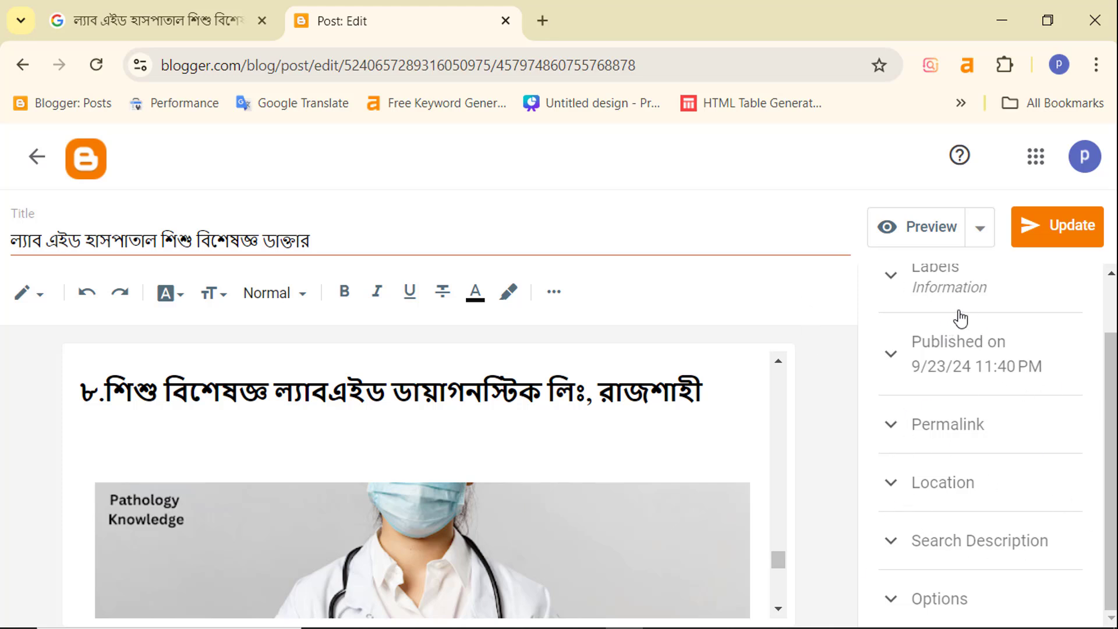
scroll(961, 320, "up", 2)
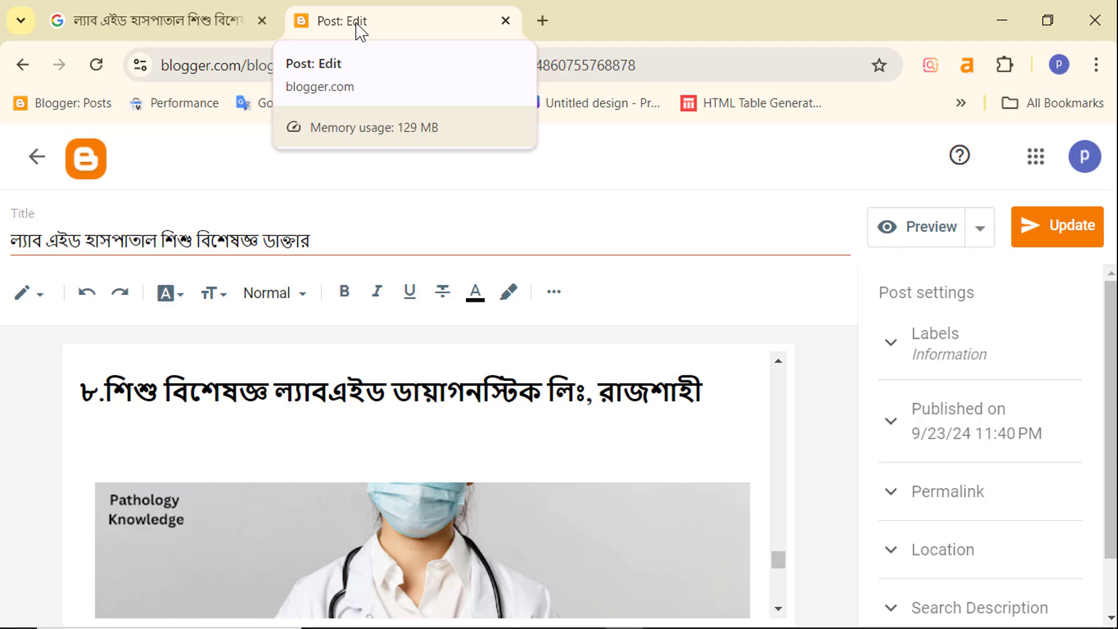
Search Google for the post's full title from the editor and look through the entire first results page
left_click_drag(366, 247, 54, 241)
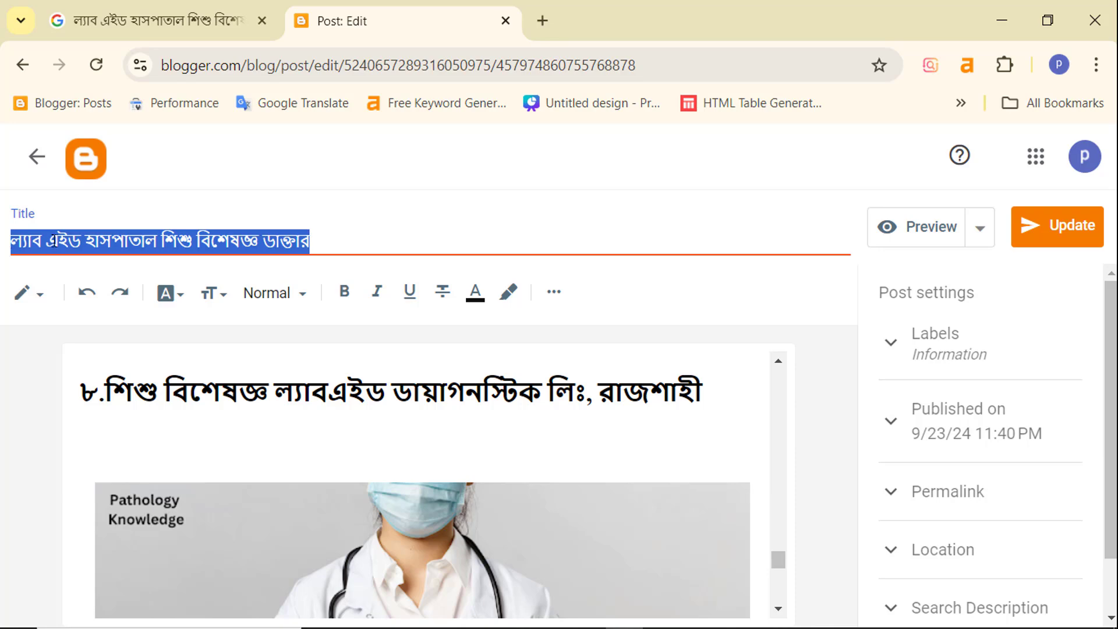
right_click(54, 241)
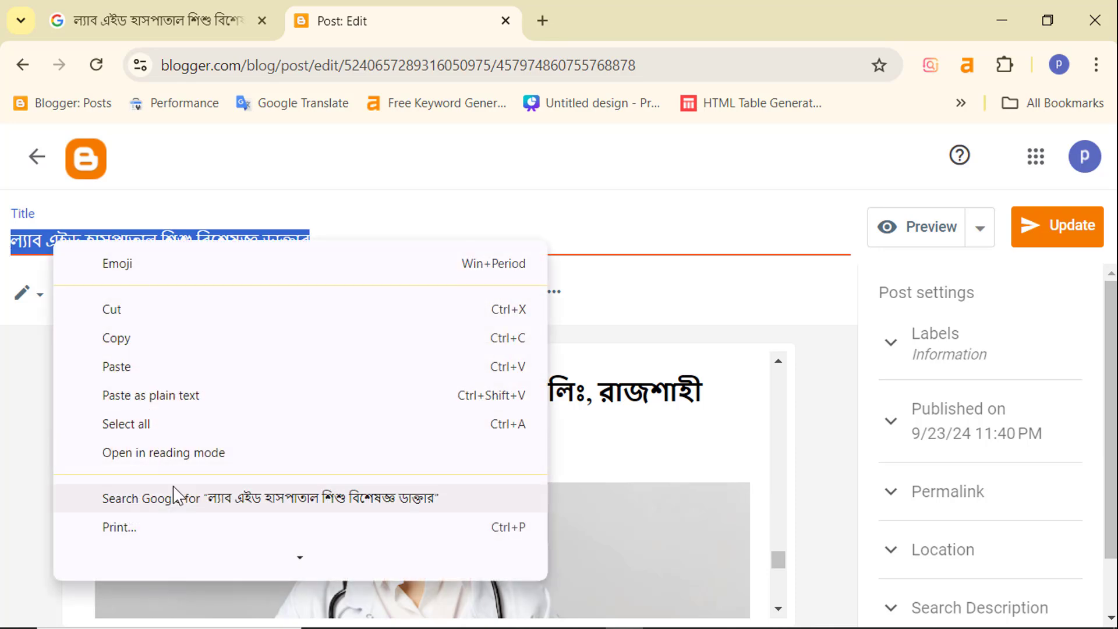
left_click(228, 500)
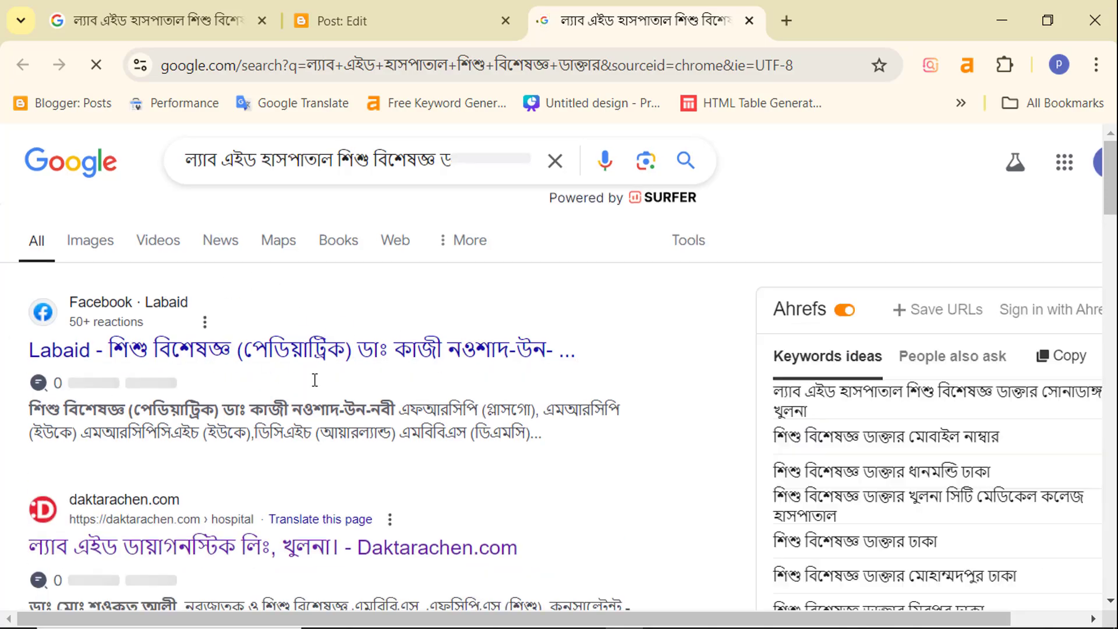
scroll(174, 338, "down", 3)
scroll(314, 343, "down", 10)
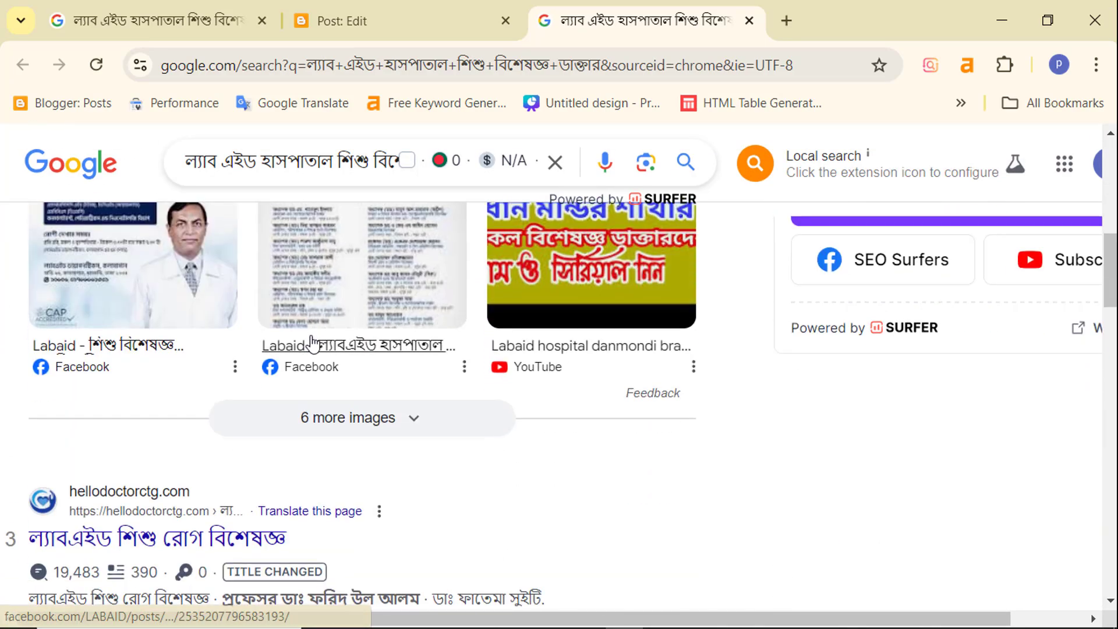
scroll(319, 344, "down", 8)
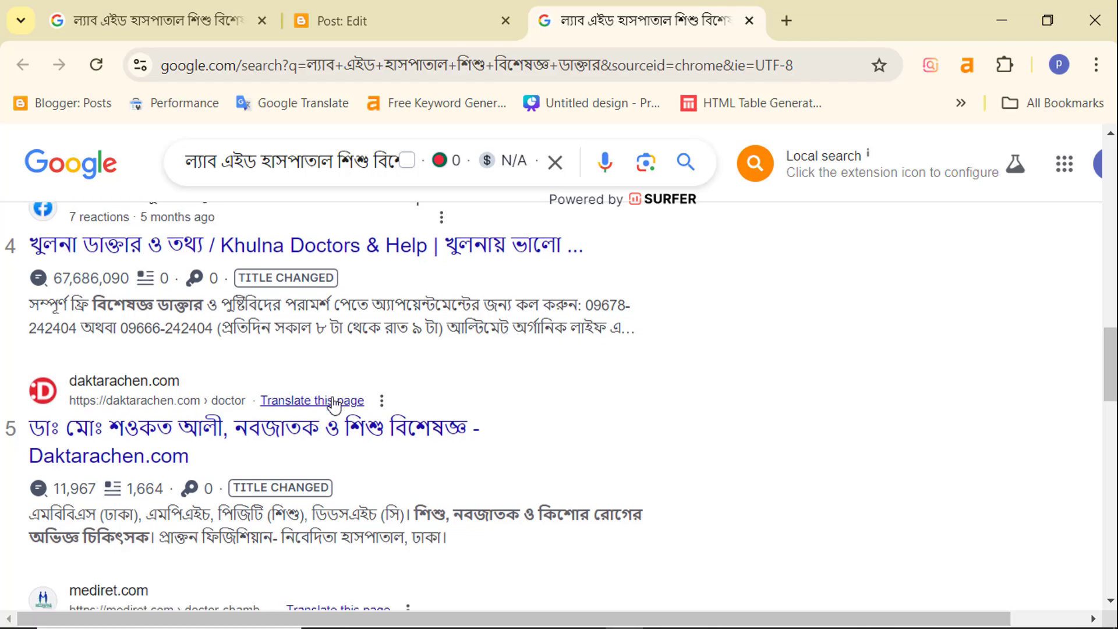
scroll(296, 382, "down", 10)
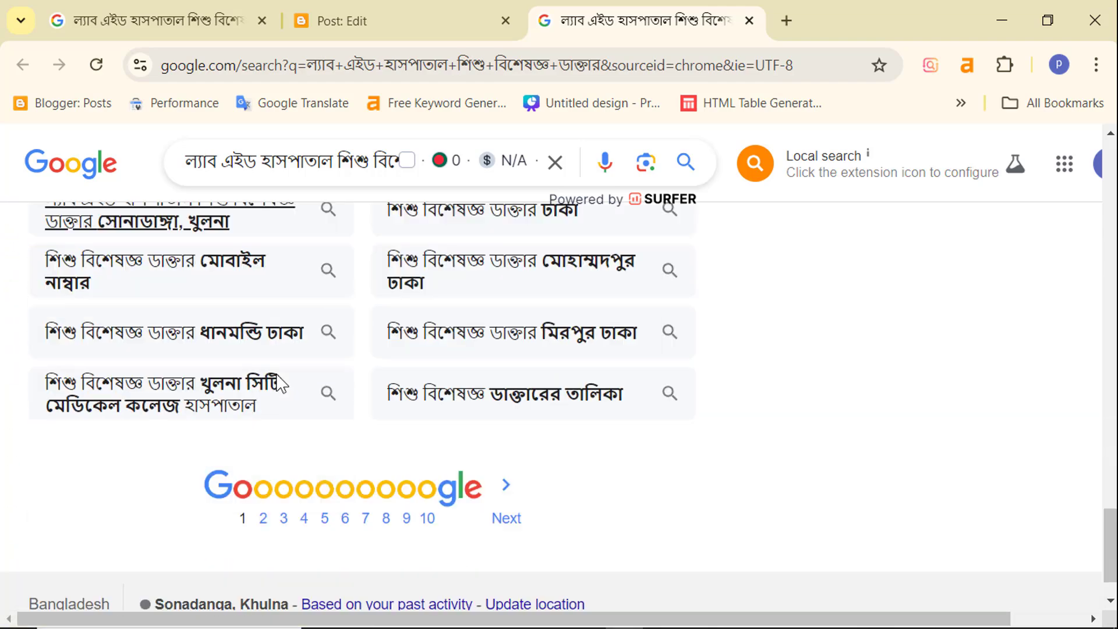
Open the second page of search results and check it for pathologyknowledge.com, comparing with the post open in the editor
left_click(263, 451)
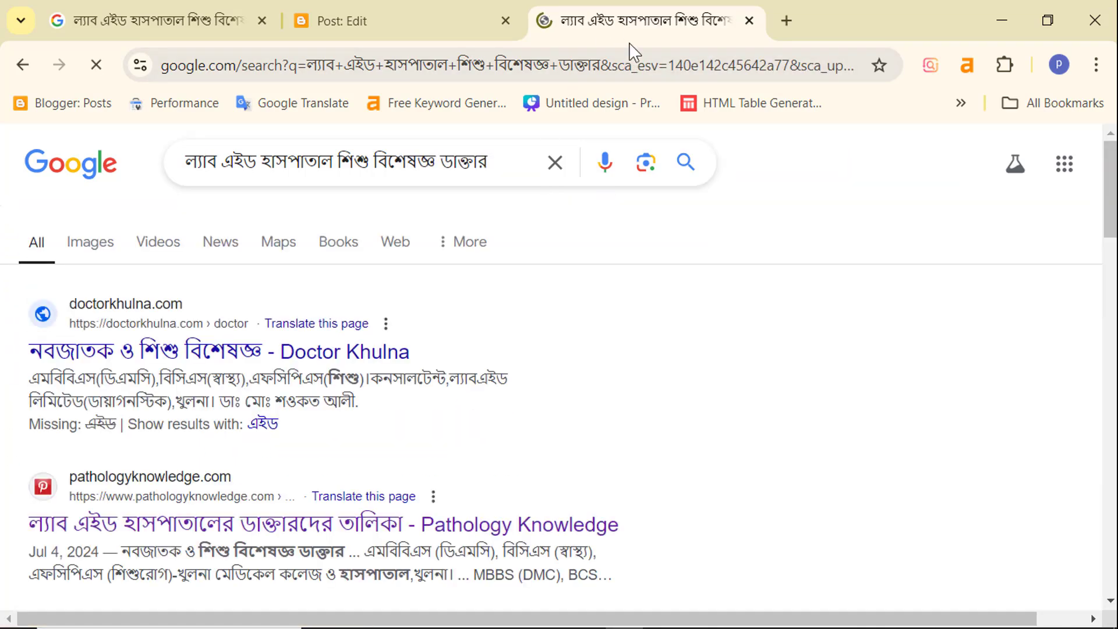
scroll(419, 312, "down", 2)
scroll(268, 343, "down", 2)
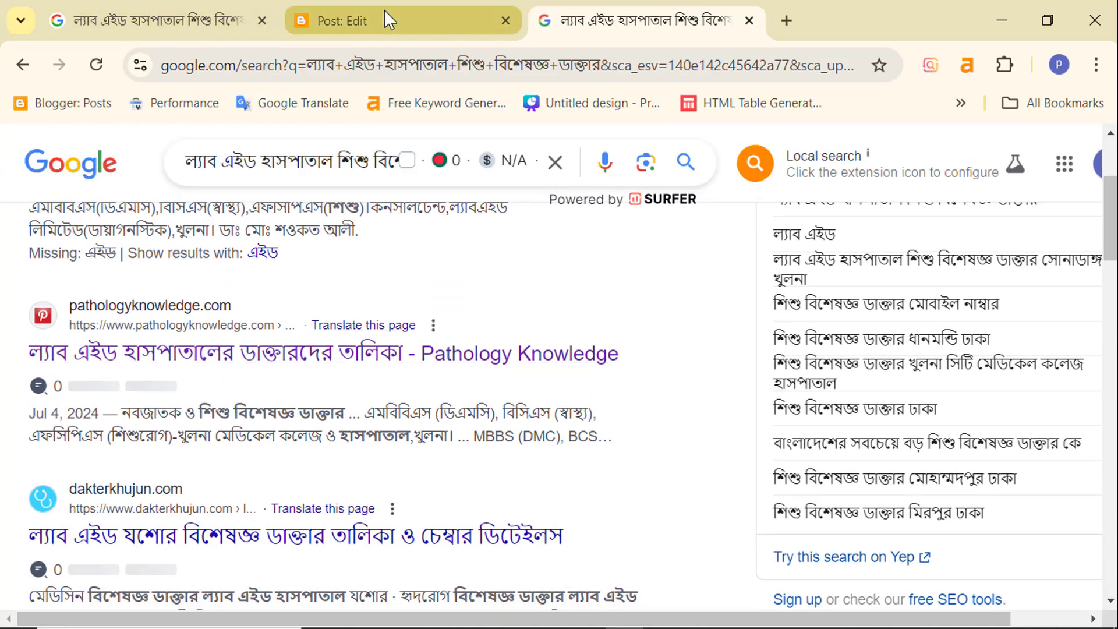
left_click(383, 11)
left_click(593, 23)
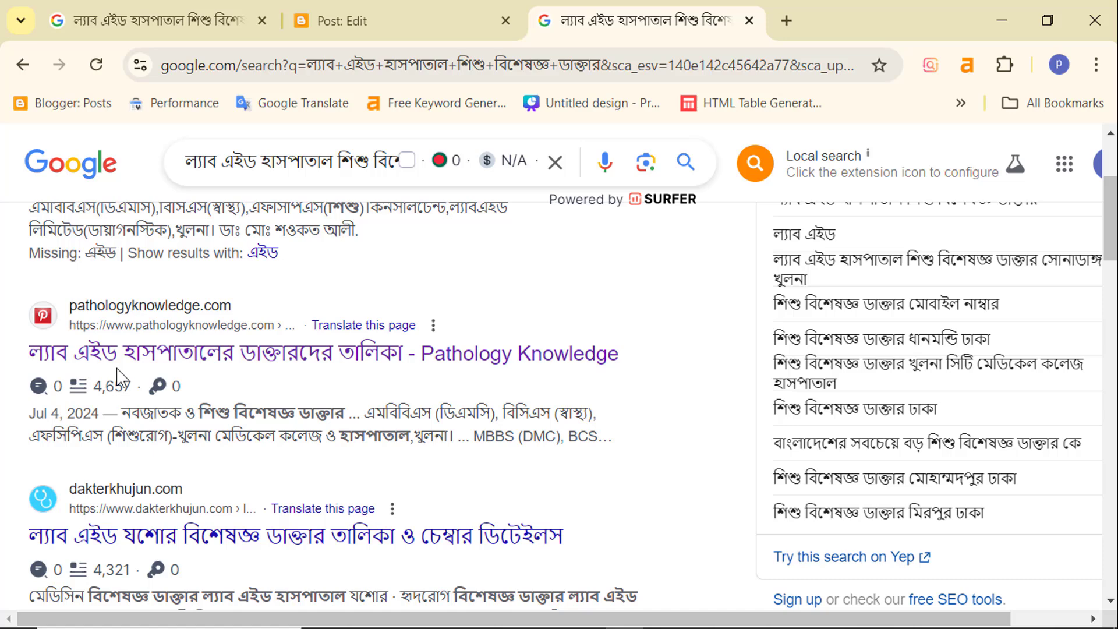
Go back from the post editor to the blog's post list and open the published post দিনাজপুর ডাক্তার তালিকা ল্যাবএইড
left_click(322, 9)
left_click(36, 165)
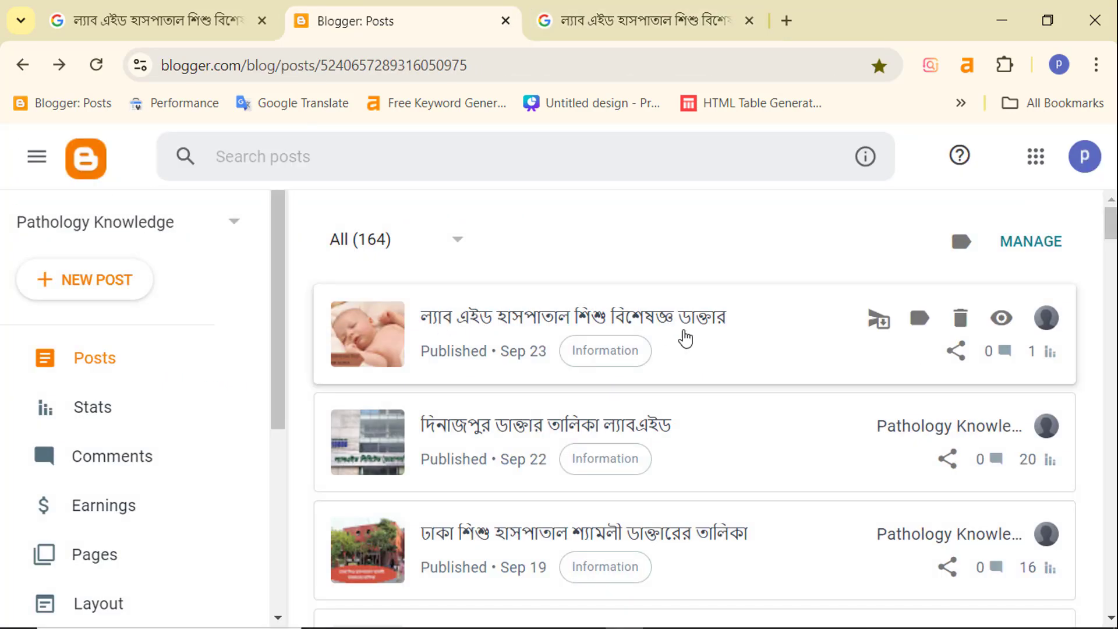
left_click(1001, 427)
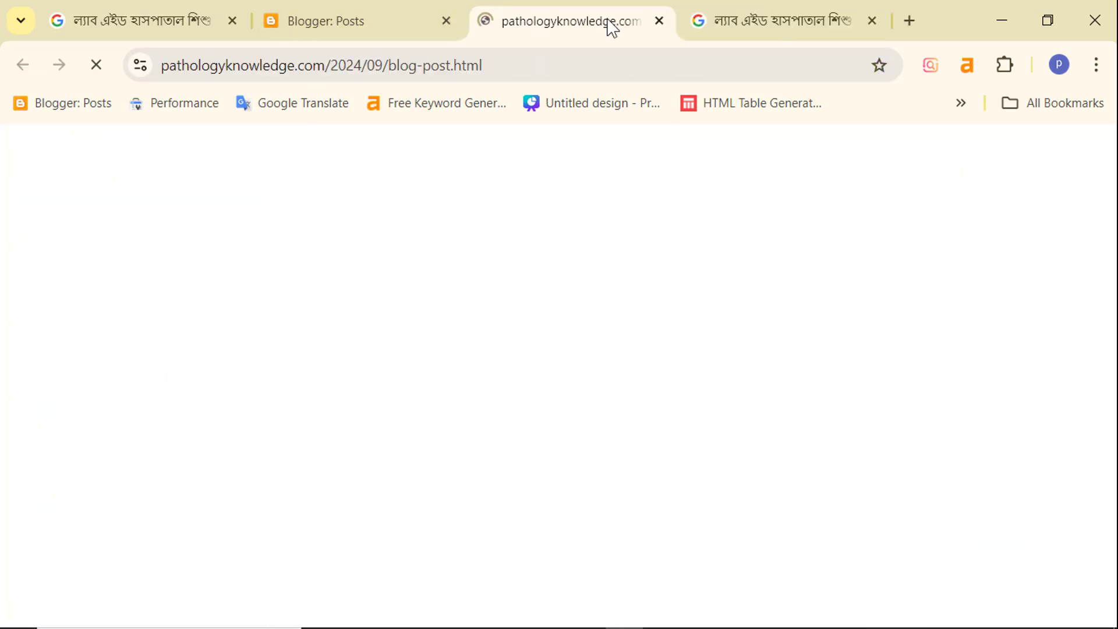
Search Google for the Dinajpur post's full title from its page and look through the results for pathologyknowledge.com
left_click_drag(86, 241, 638, 240)
right_click(586, 240)
left_click(715, 324)
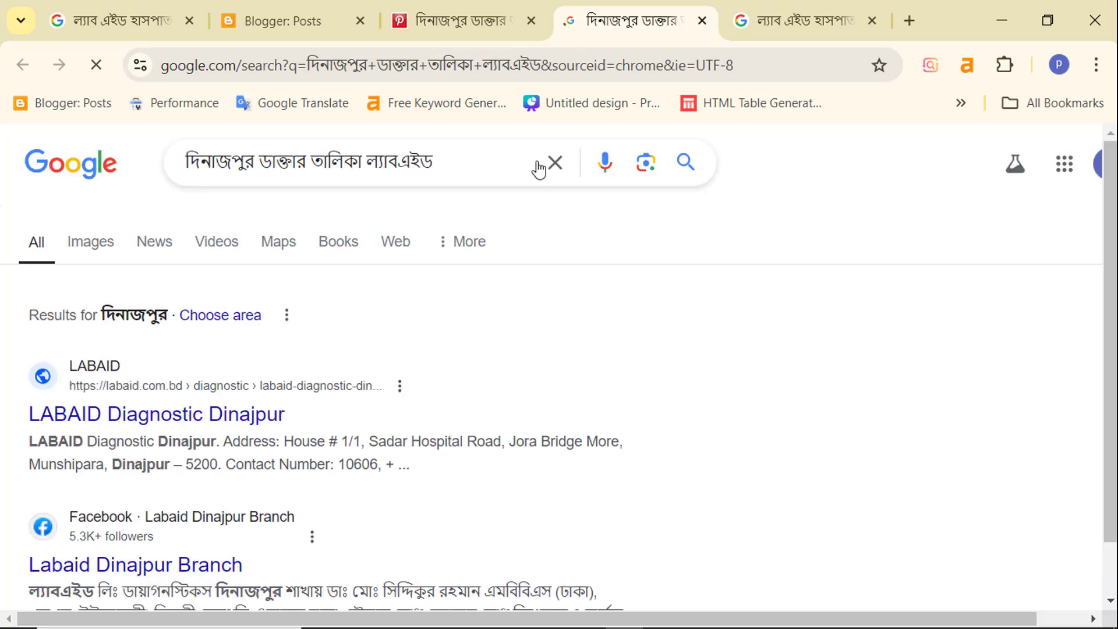
scroll(349, 329, "down", 10)
scroll(373, 320, "down", 4)
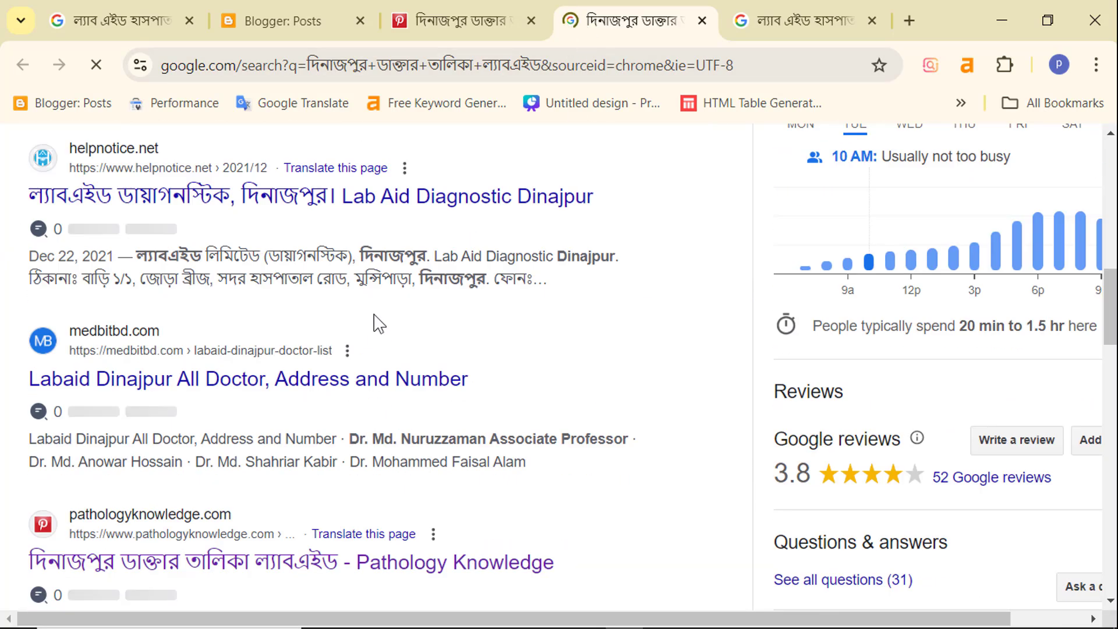
scroll(180, 320, "up", 14)
scroll(232, 223, "up", 2)
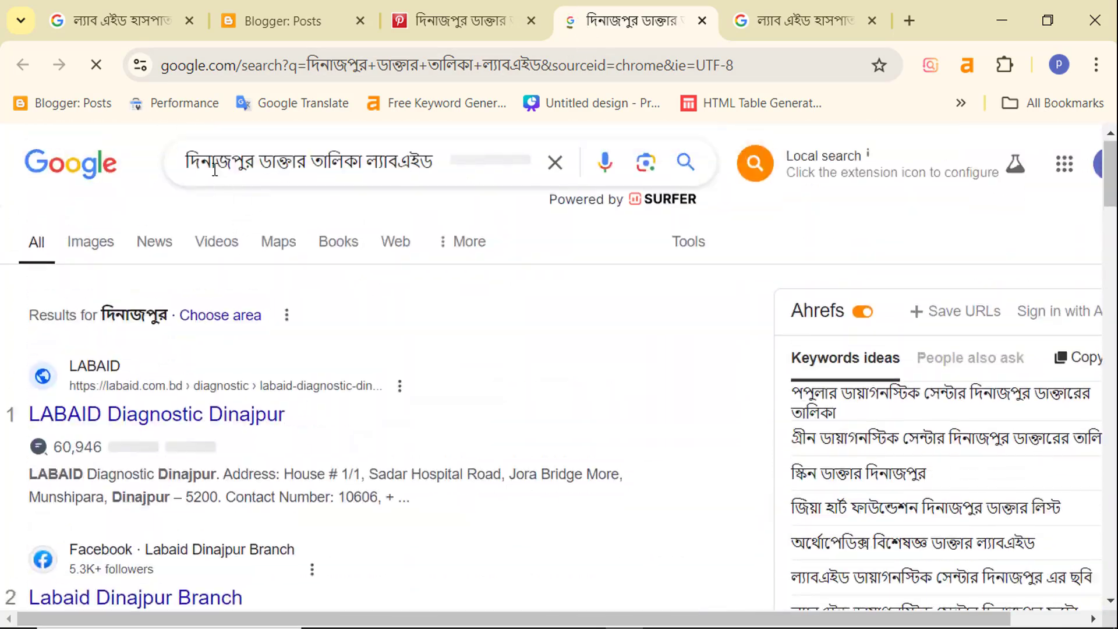
Rerun the search for দিনাজপুর ডাক্তার তালিকা ল্যাবএইড, check the keyword's search volume, and open the pathologyknowledge.com result
left_click(323, 163)
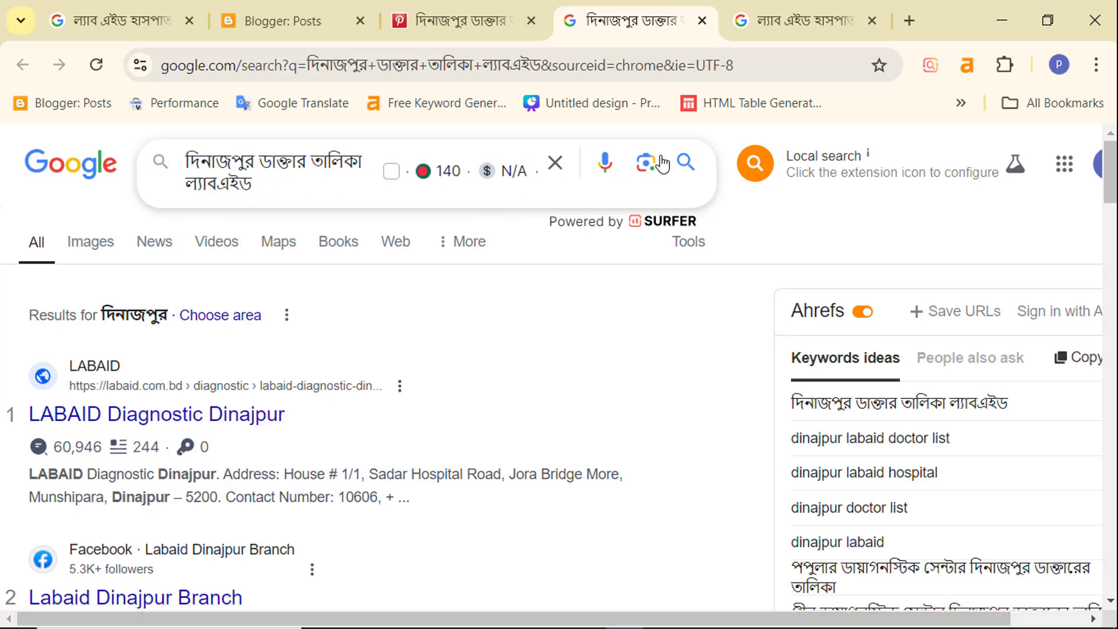
left_click(686, 162)
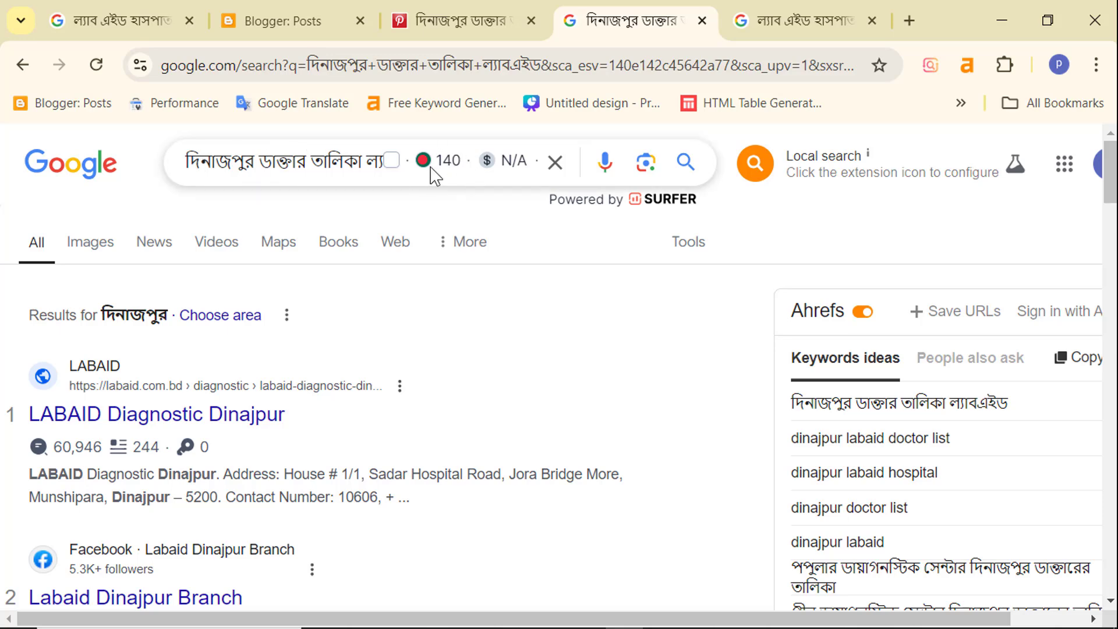
mouse_move(443, 161)
scroll(324, 349, "down", 10)
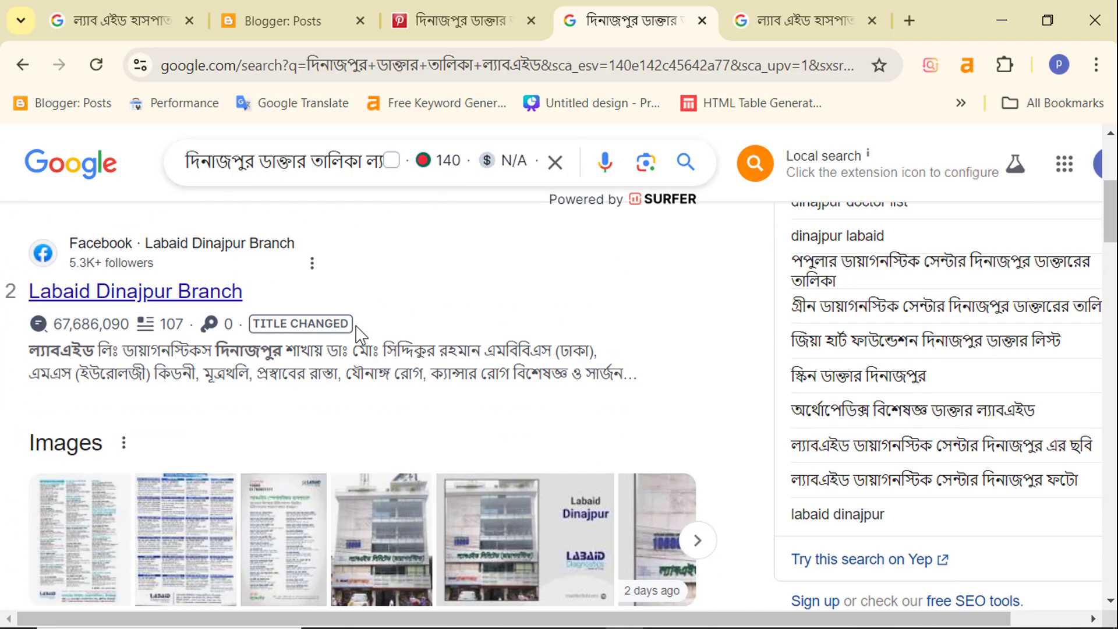
scroll(367, 323, "down", 4)
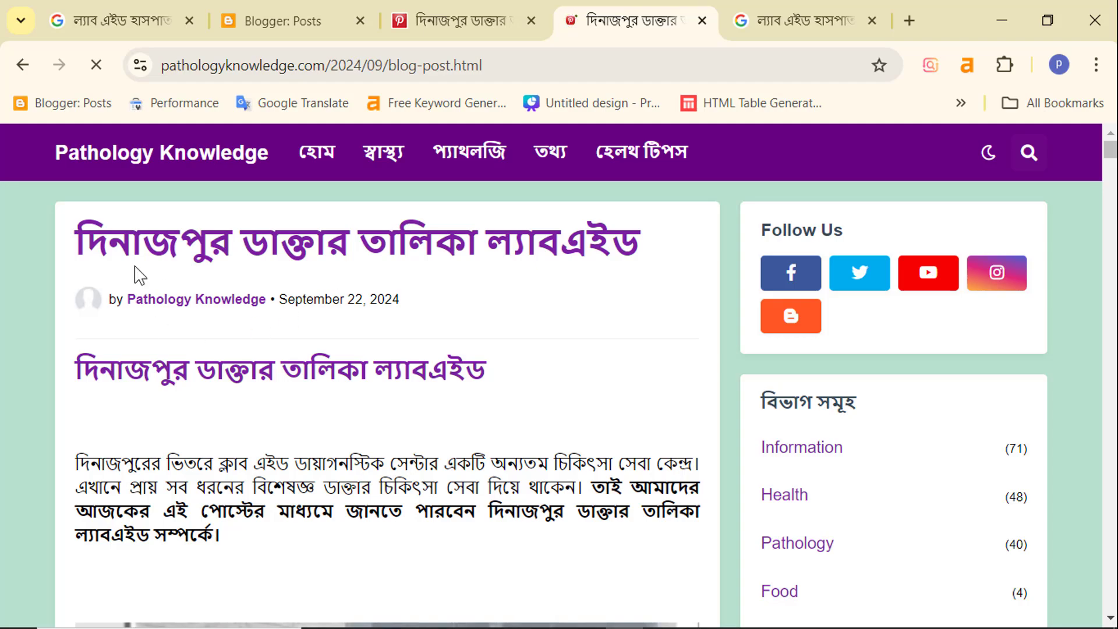
Compare the page opened from the search result with the Dinajpur post opened from Blogger, checking the title and lead image
left_click(274, 21)
left_click(460, 20)
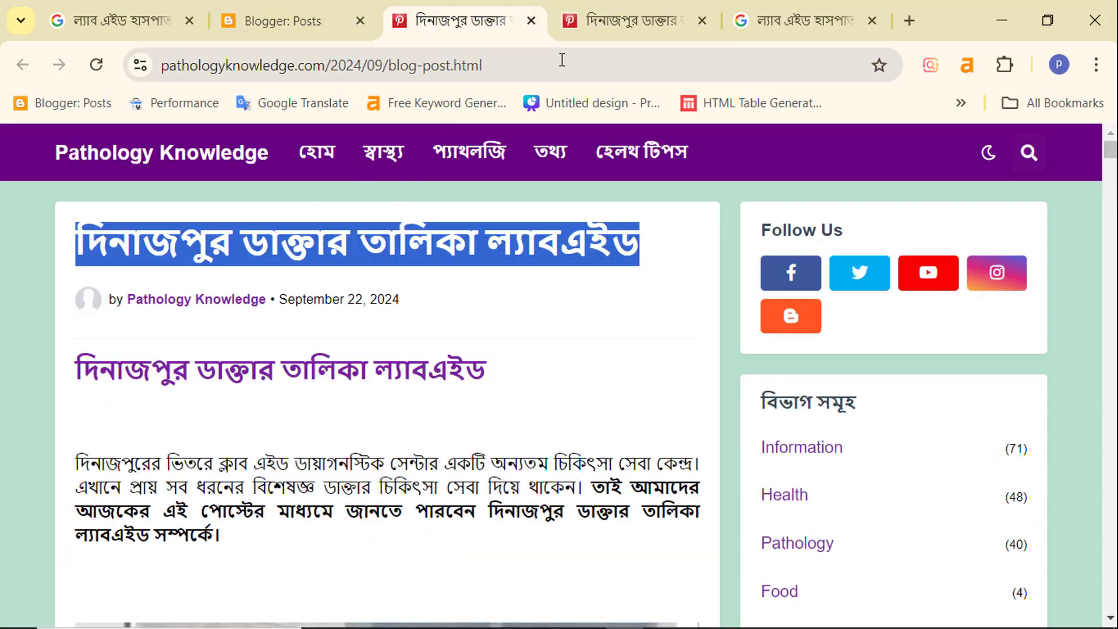
left_click(595, 23)
scroll(432, 347, "down", 6)
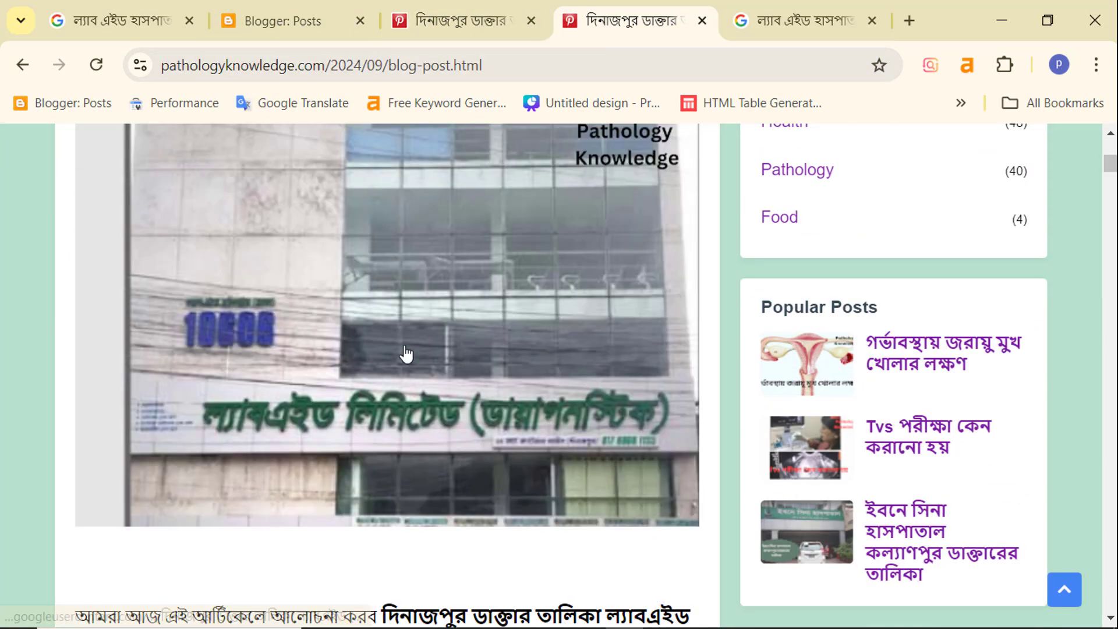
scroll(407, 354, "up", 6)
left_click_drag(76, 231, 658, 241)
left_click(585, 238)
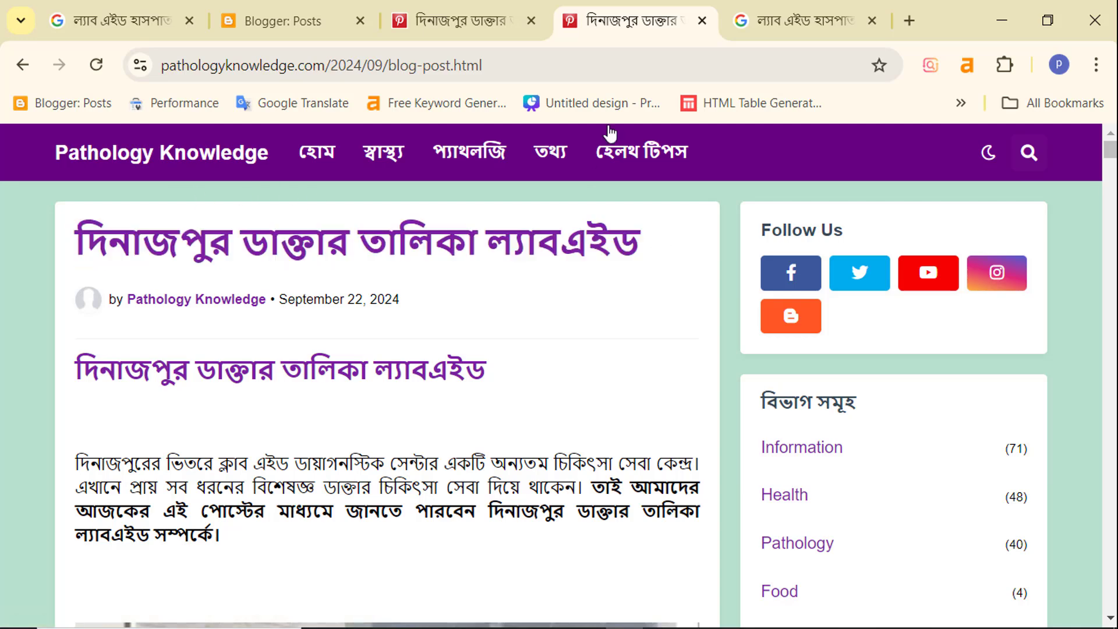
left_click(465, 36)
left_click(628, 21)
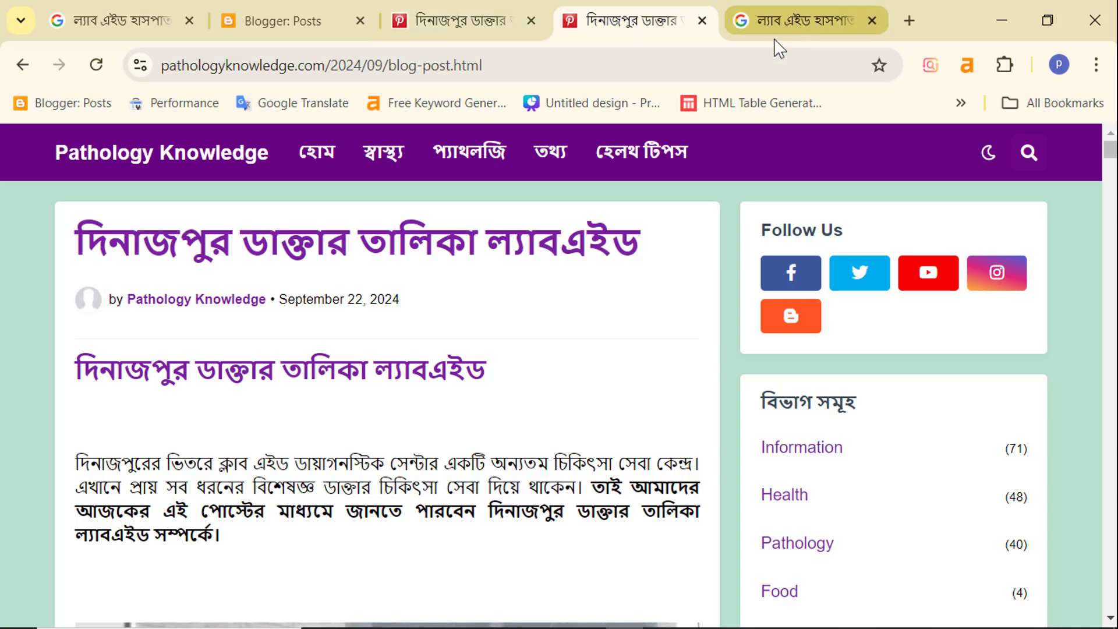
Compare the child-specialist search results and the blog's post list with the Dinajpur post, focusing on its title keyword
left_click(778, 23)
scroll(187, 294, "up", 3)
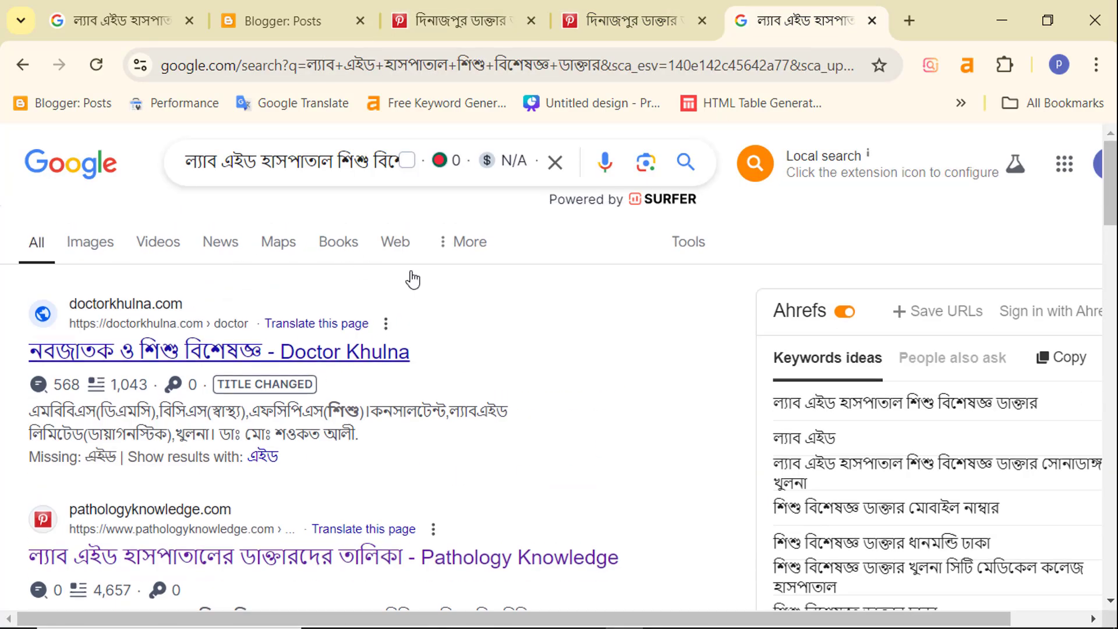
left_click(588, 9)
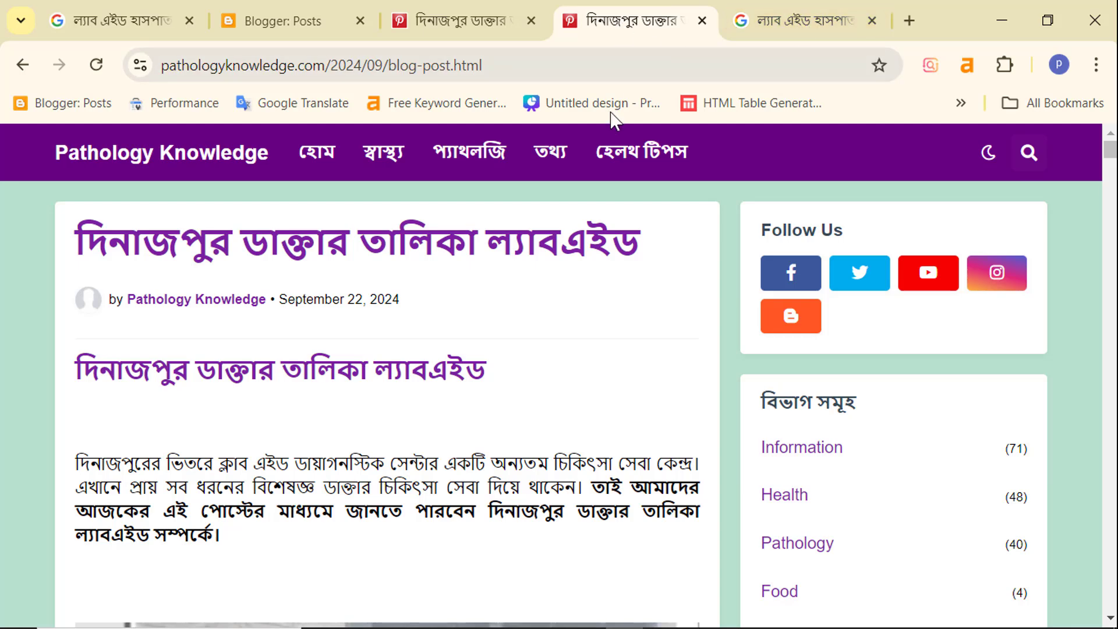
left_click(241, 24)
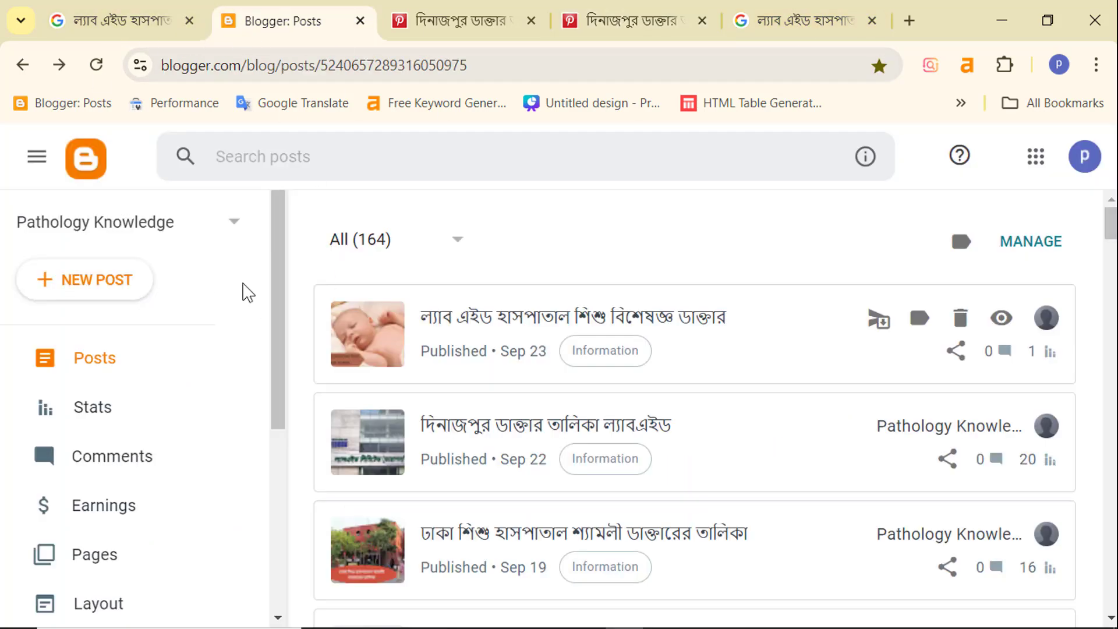
left_click(577, 26)
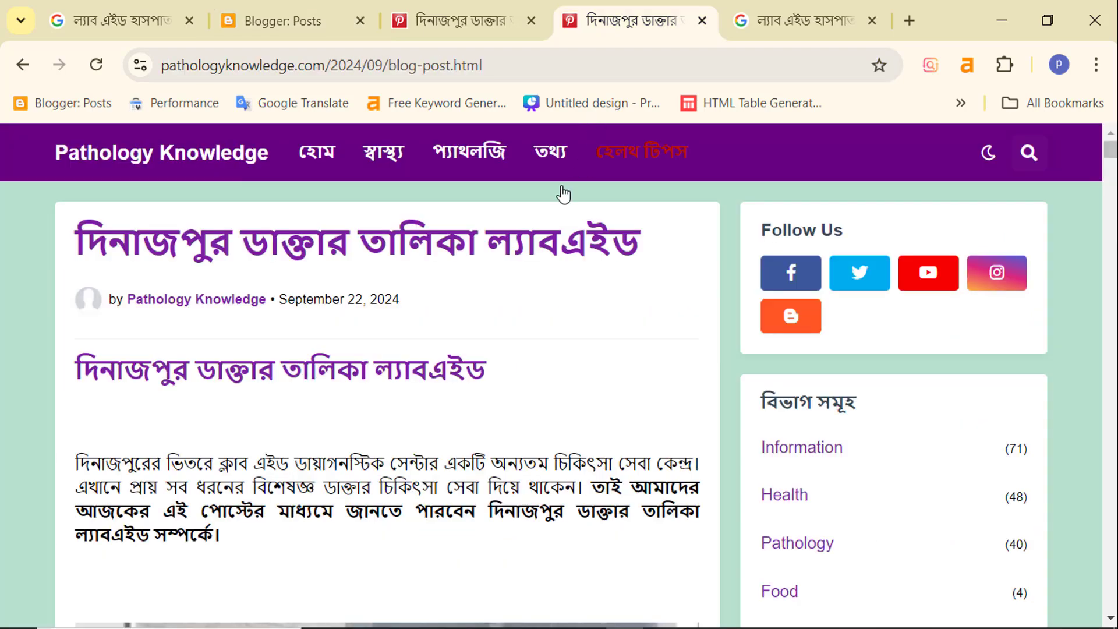
left_click_drag(84, 244, 646, 249)
left_click(580, 250)
left_click(97, 213)
left_click(548, 301)
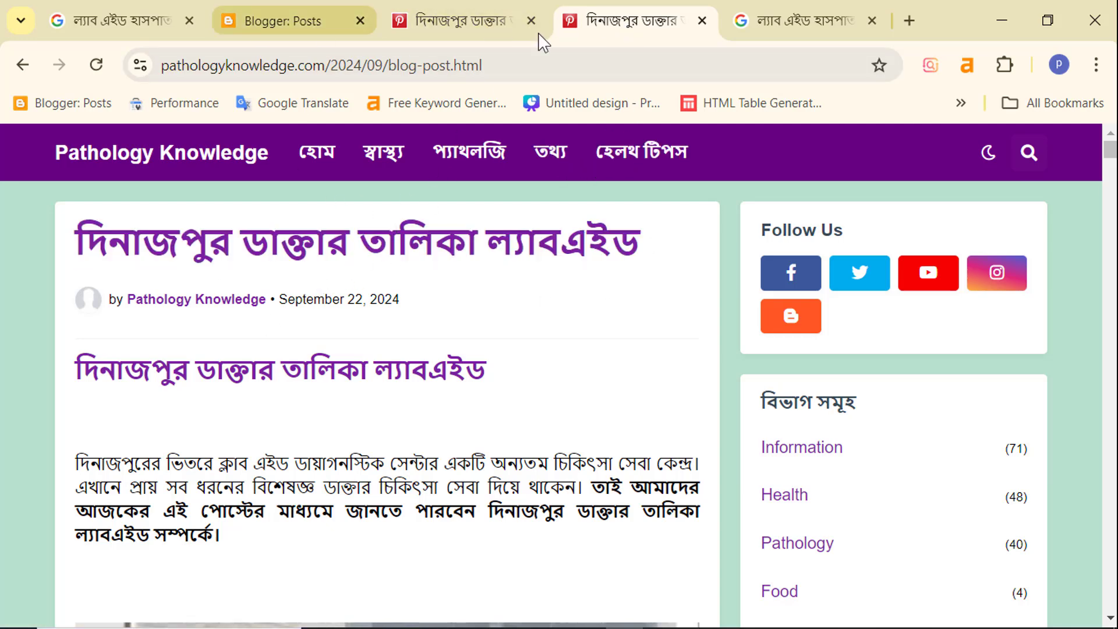
Look through the second page of Google results for the Lab Aid child-specialist keyword, checking the pathologyknowledge.com entry and competing sites
left_click(803, 21)
scroll(37, 299, "up", 1)
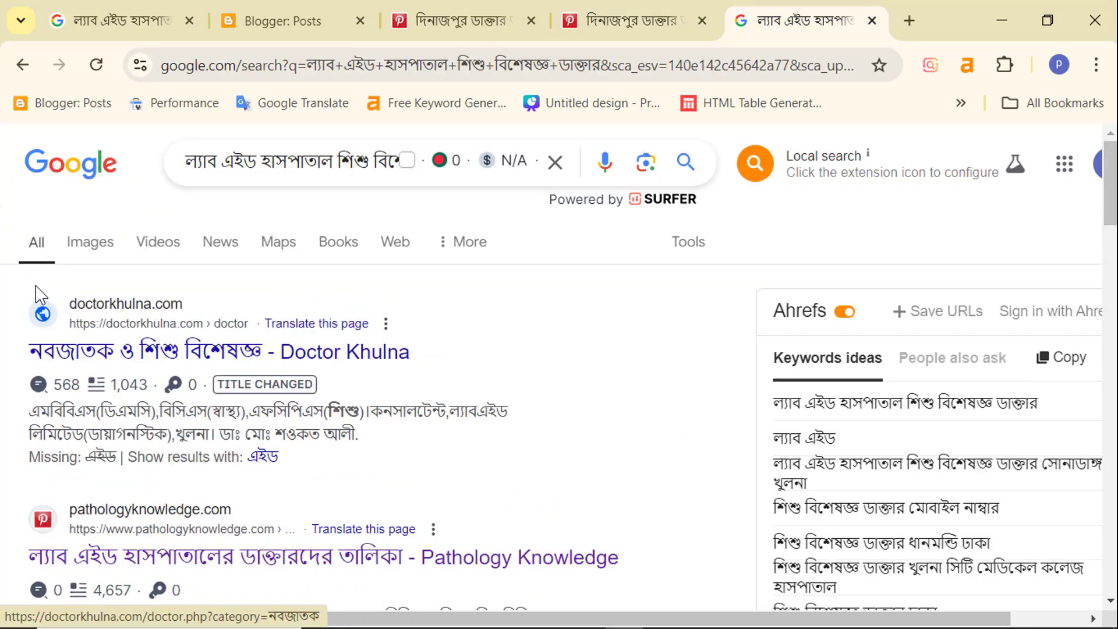
scroll(96, 385, "down", 10)
scroll(233, 349, "down", 15)
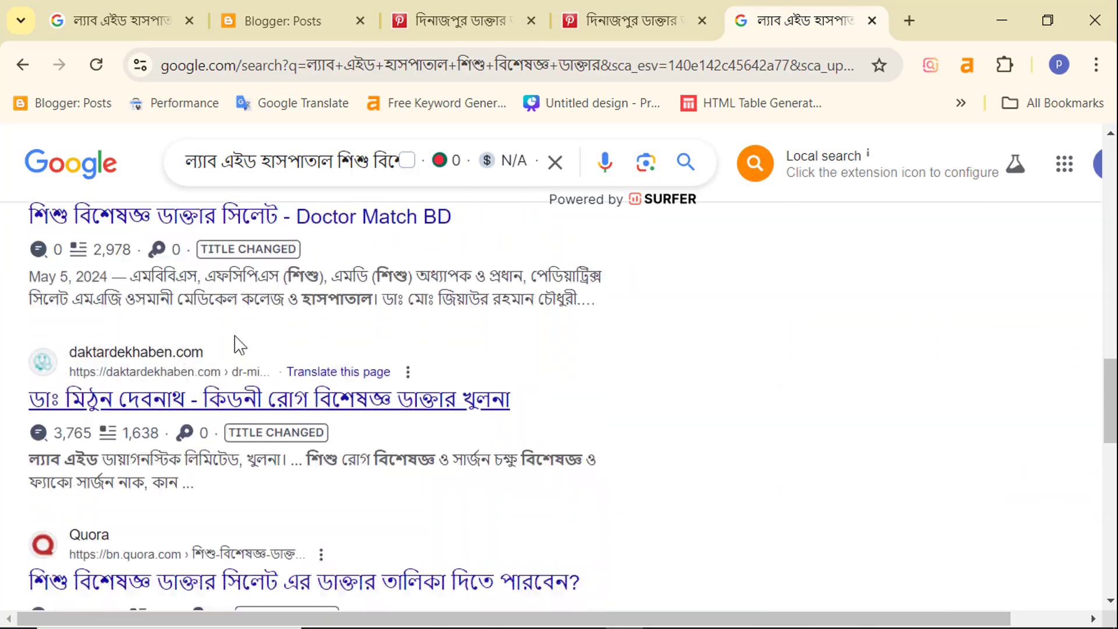
scroll(209, 382, "up", 8)
scroll(210, 381, "up", 13)
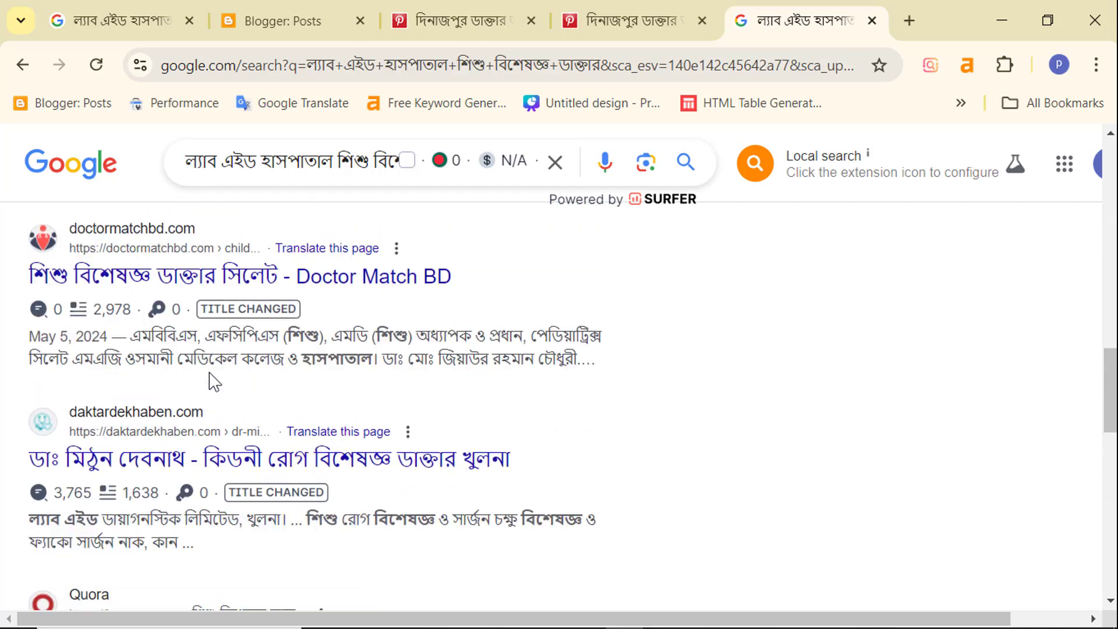
scroll(242, 342, "down", 18)
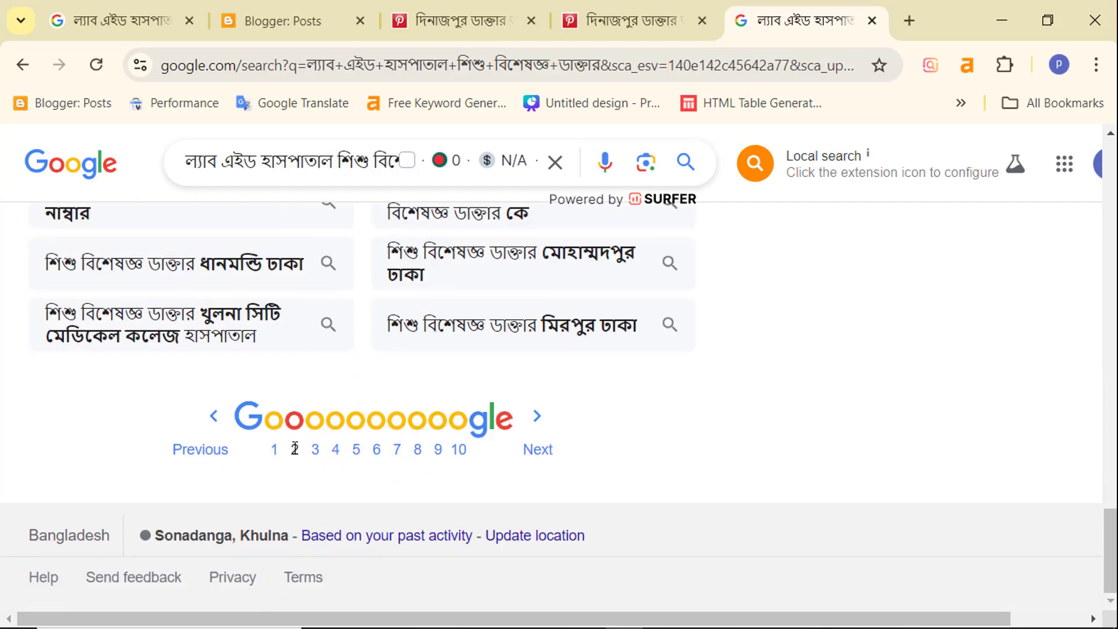
scroll(294, 423, "up", 15)
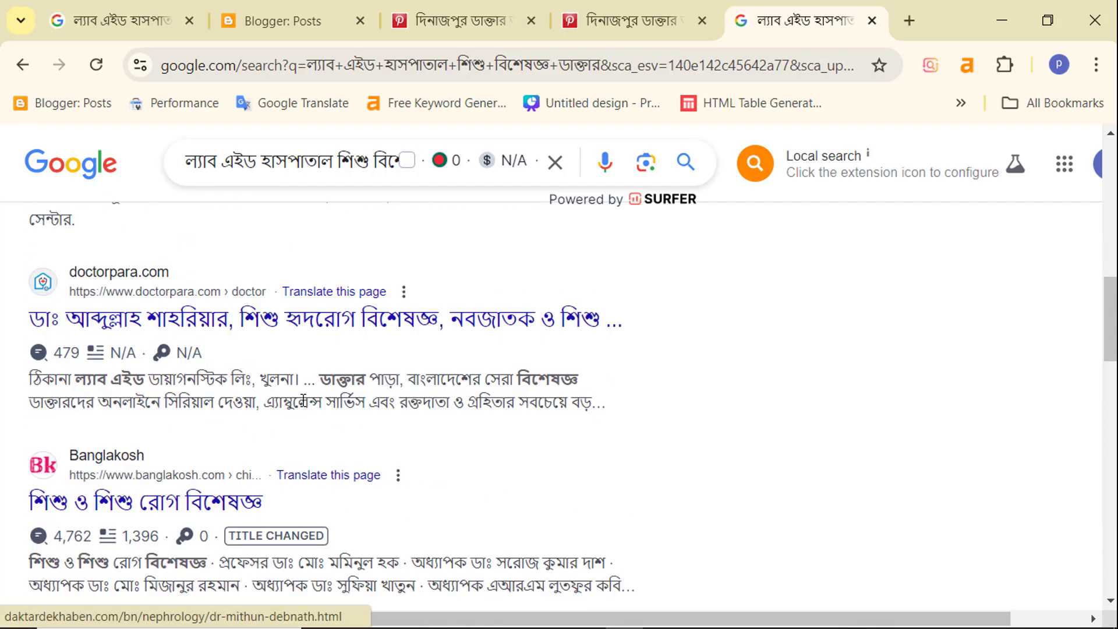
scroll(304, 405, "up", 5)
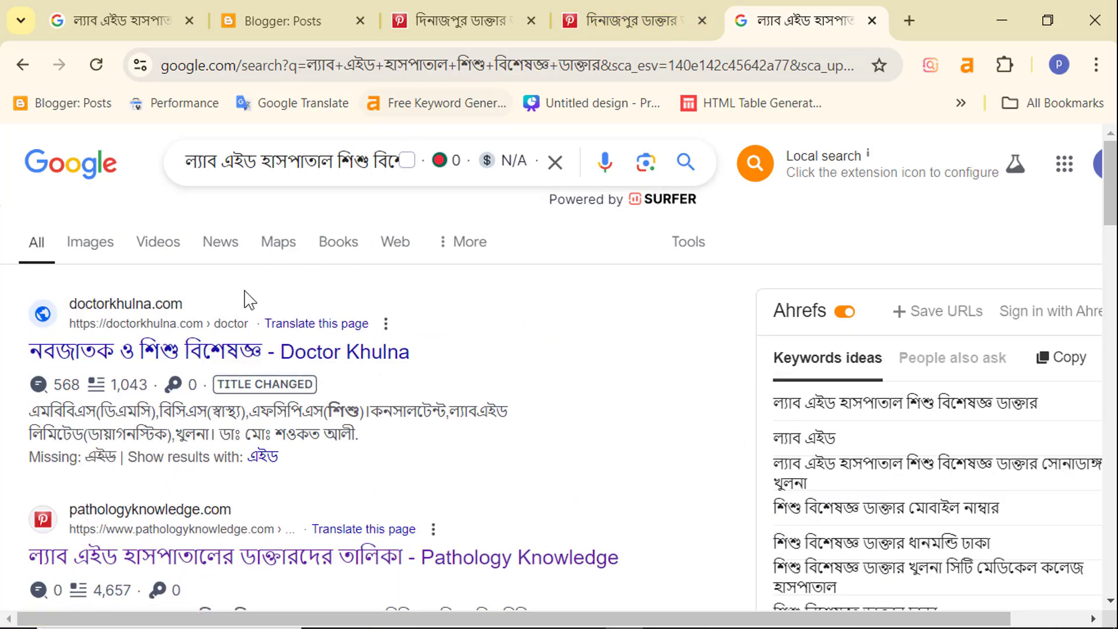
scroll(244, 300, "down", 5)
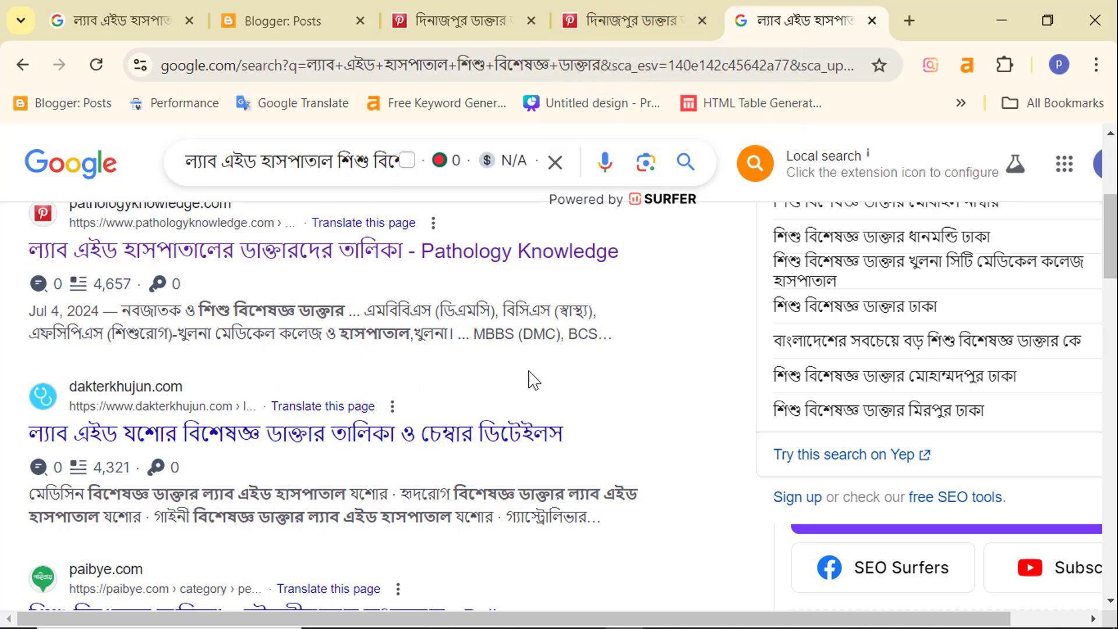
Review the Dinajpur post's content, from its title and medicine specialist section through chamber schedules and fees to the stethoscope image
left_click(460, 21)
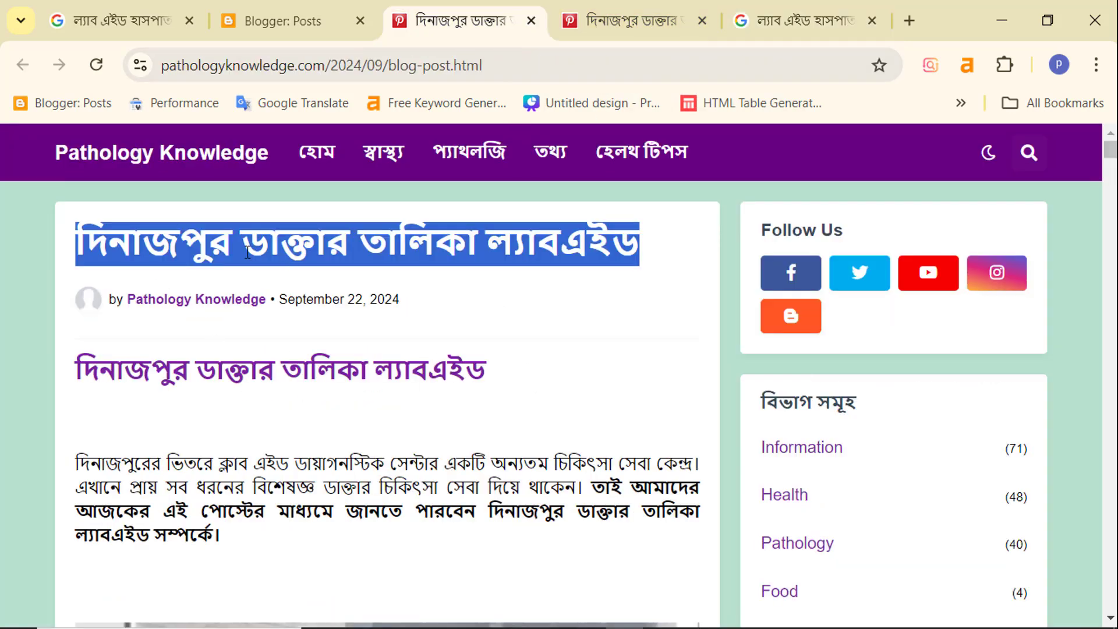
scroll(165, 309, "down", 2)
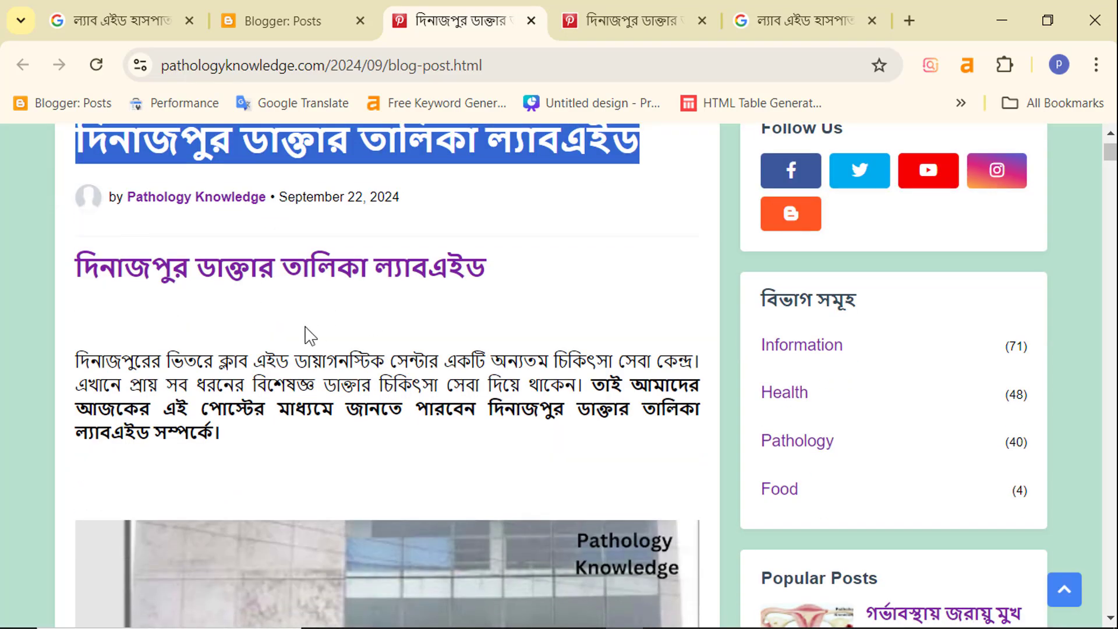
scroll(357, 326, "down", 10)
scroll(376, 327, "down", 13)
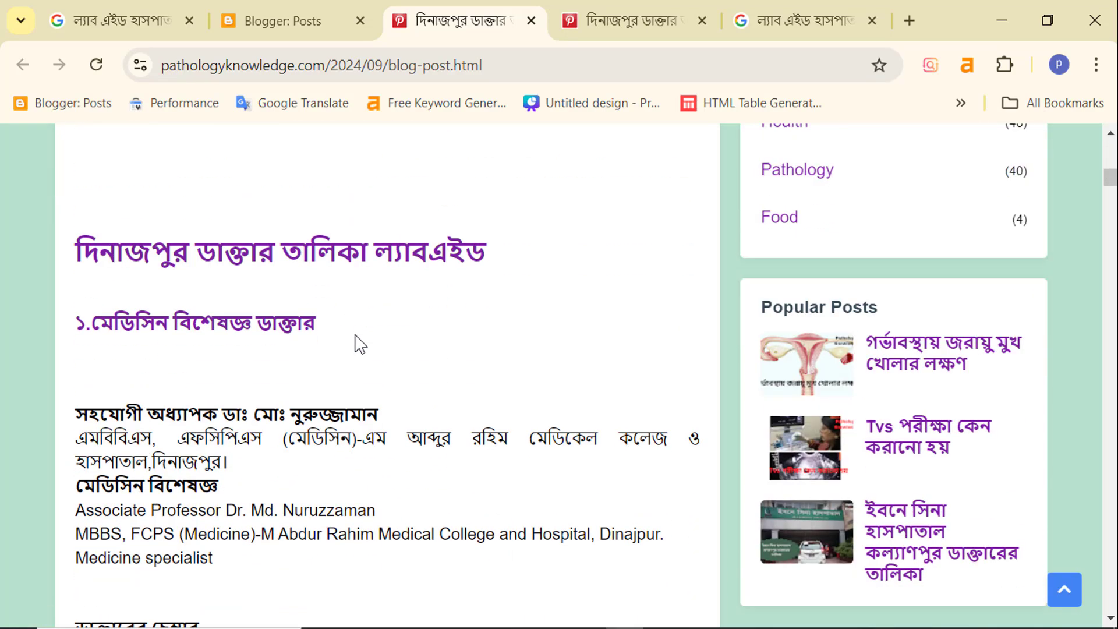
left_click_drag(41, 327, 524, 450)
left_click(551, 422)
scroll(417, 332, "down", 3)
scroll(416, 332, "down", 16)
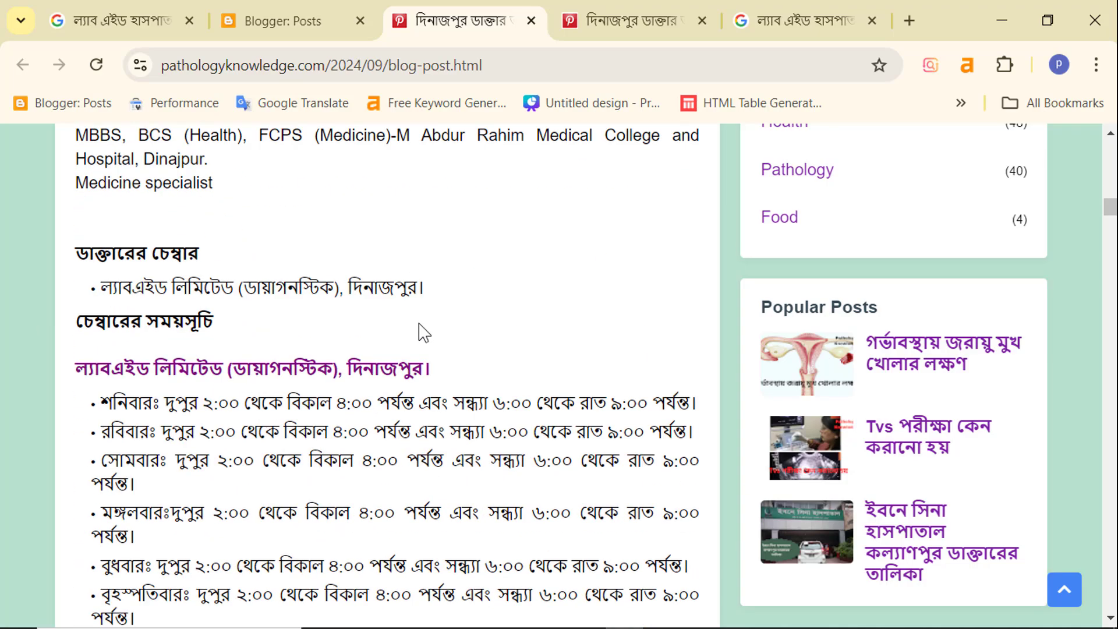
scroll(513, 392, "down", 15)
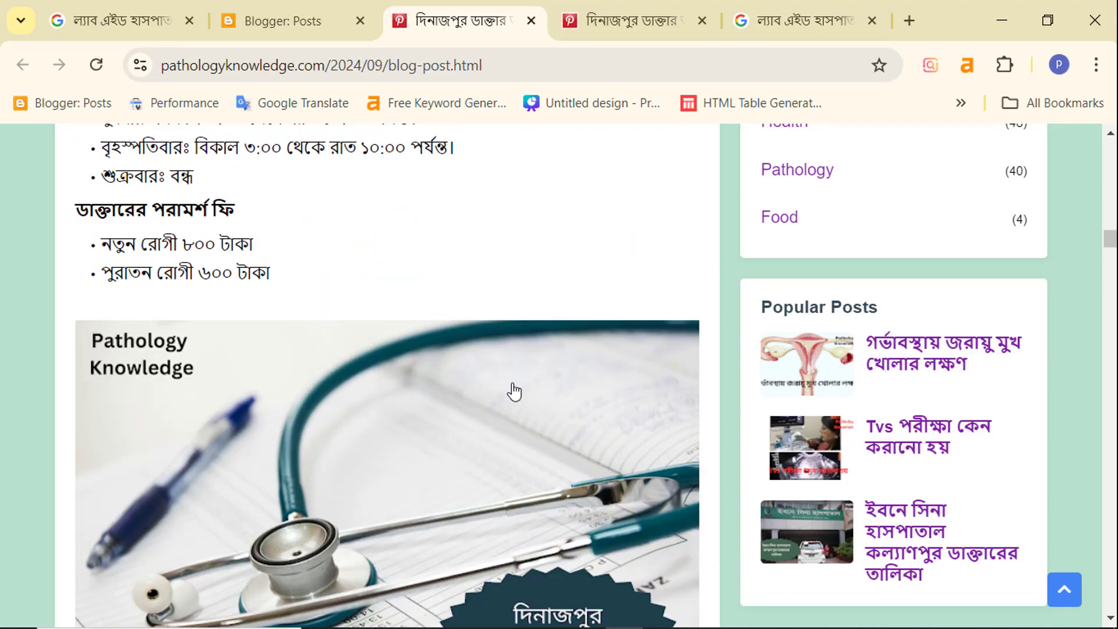
scroll(498, 363, "up", 16)
scroll(494, 360, "up", 15)
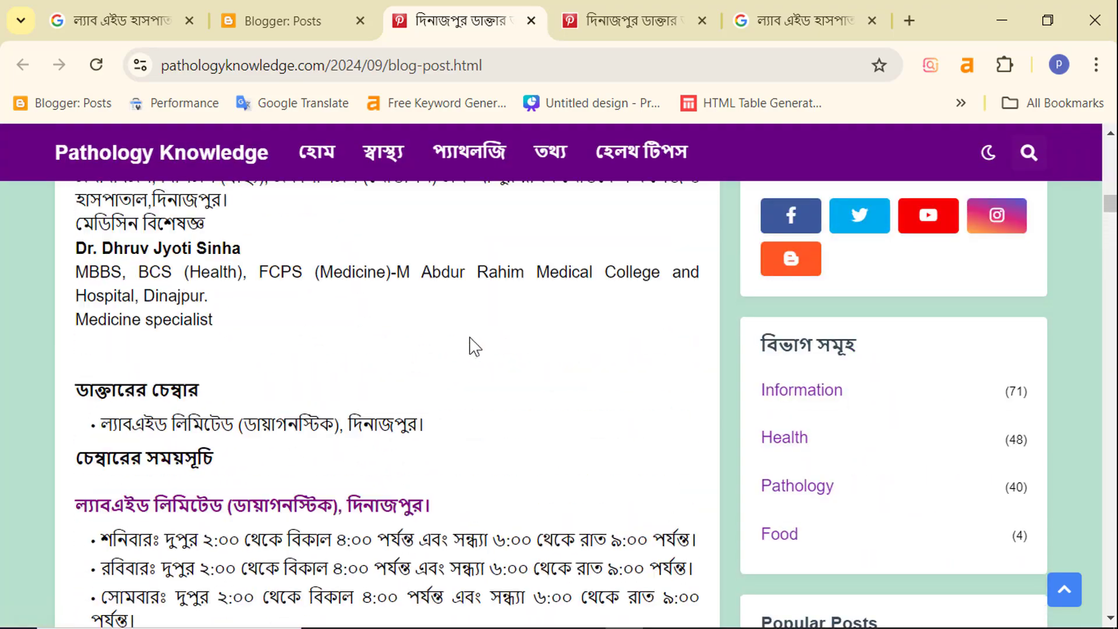
scroll(481, 338, "up", 4)
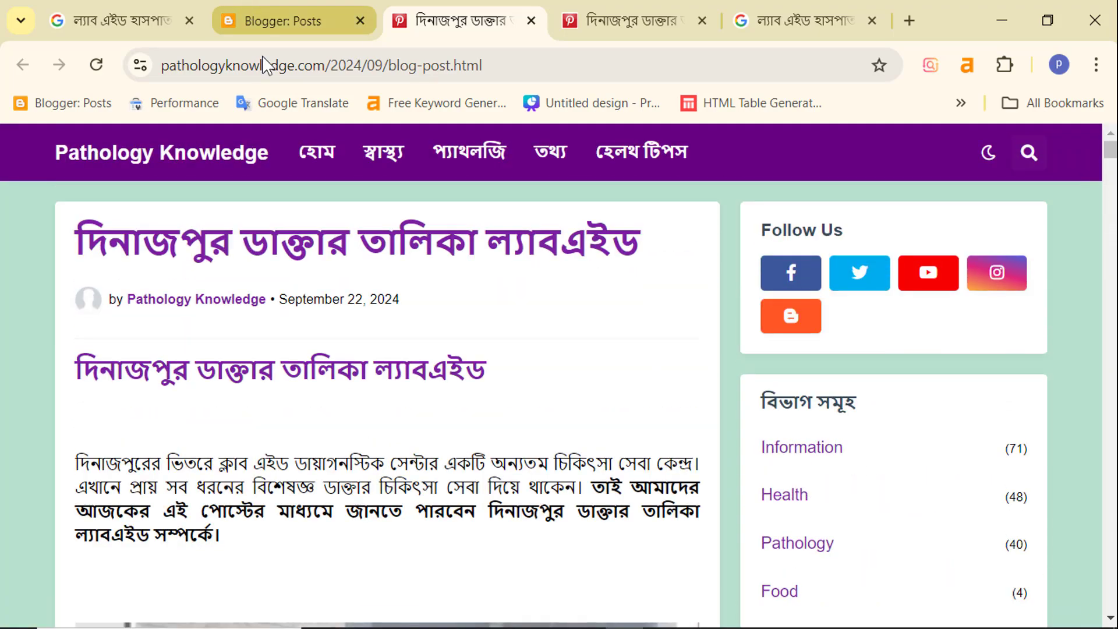
Check the published Dinajpur post against the blog's post list and return to the list
left_click(282, 21)
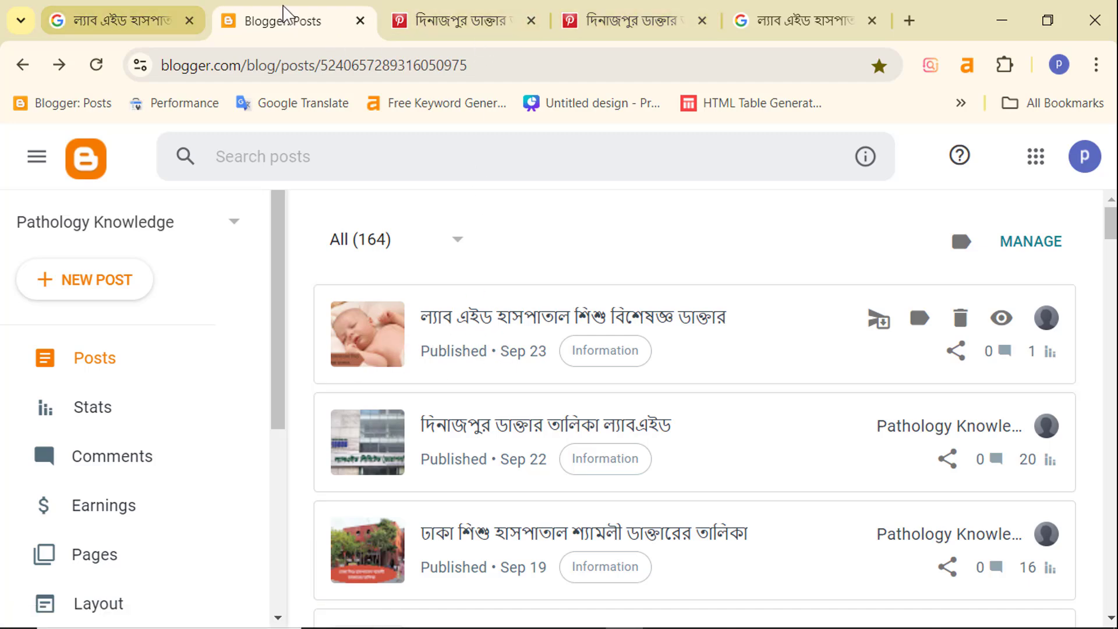
left_click(455, 14)
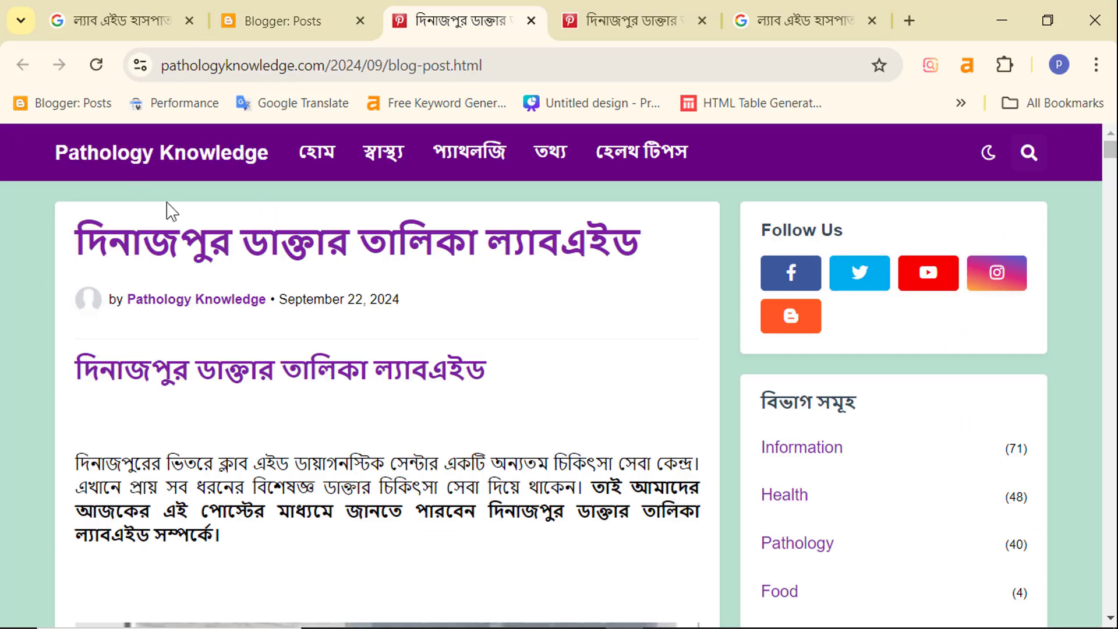
left_click(253, 21)
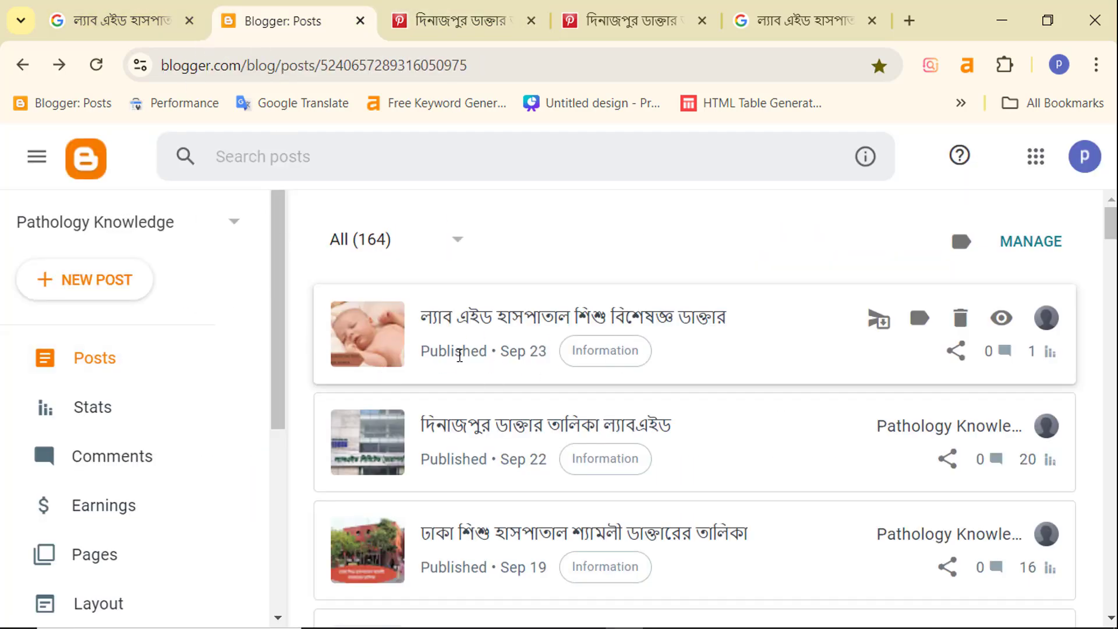
Open the Lab Aid child-specialist post from the blog's post list in the editor and examine its title keyword
left_click(623, 23)
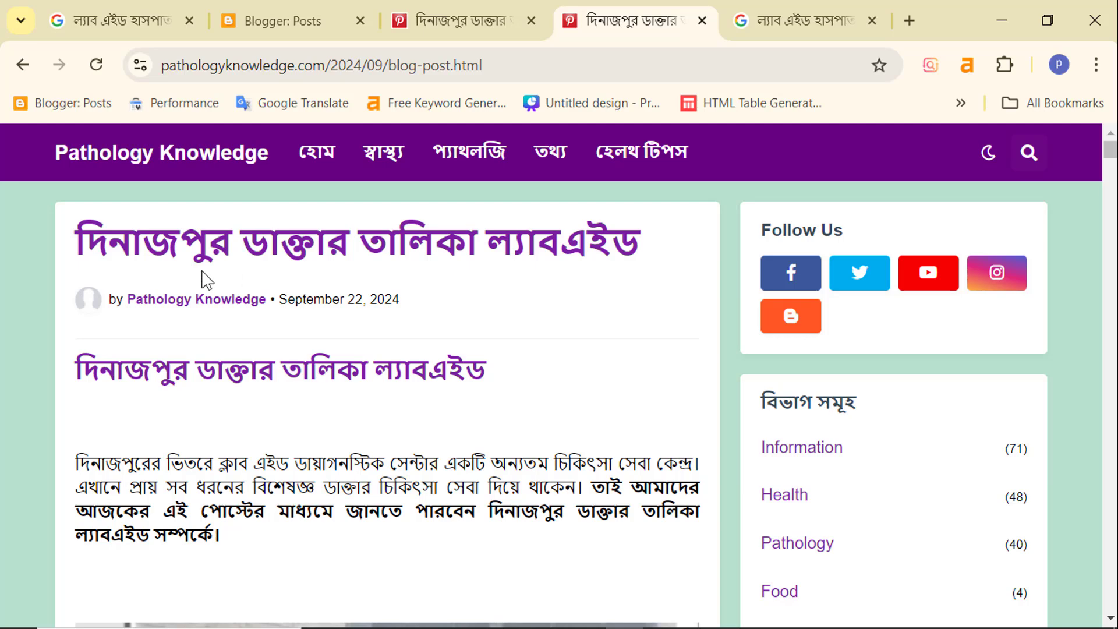
left_click(292, 21)
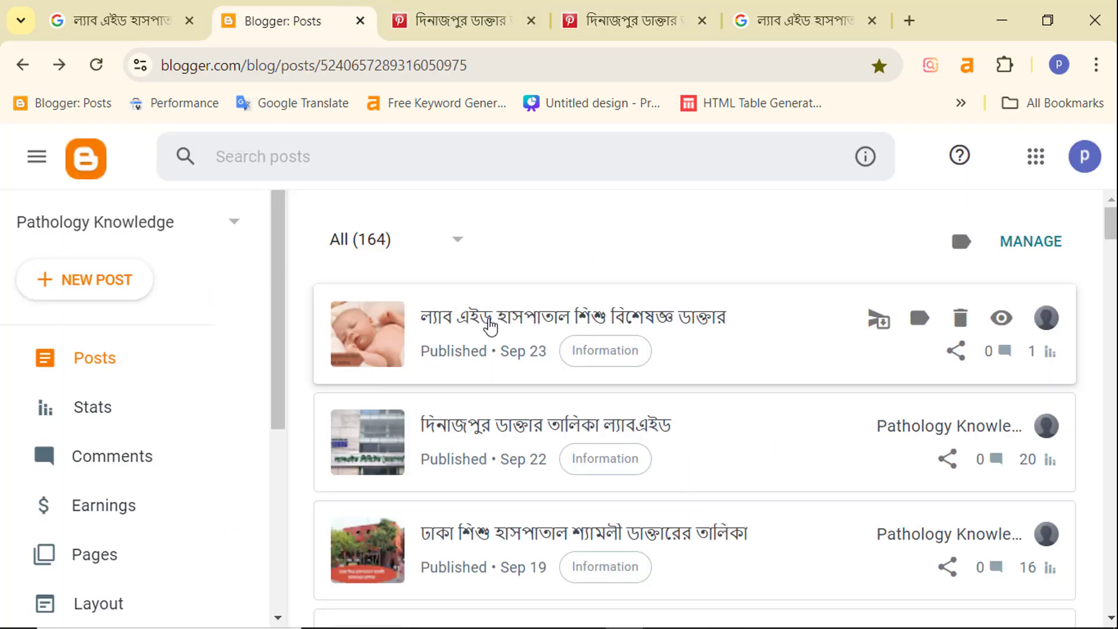
left_click(491, 327)
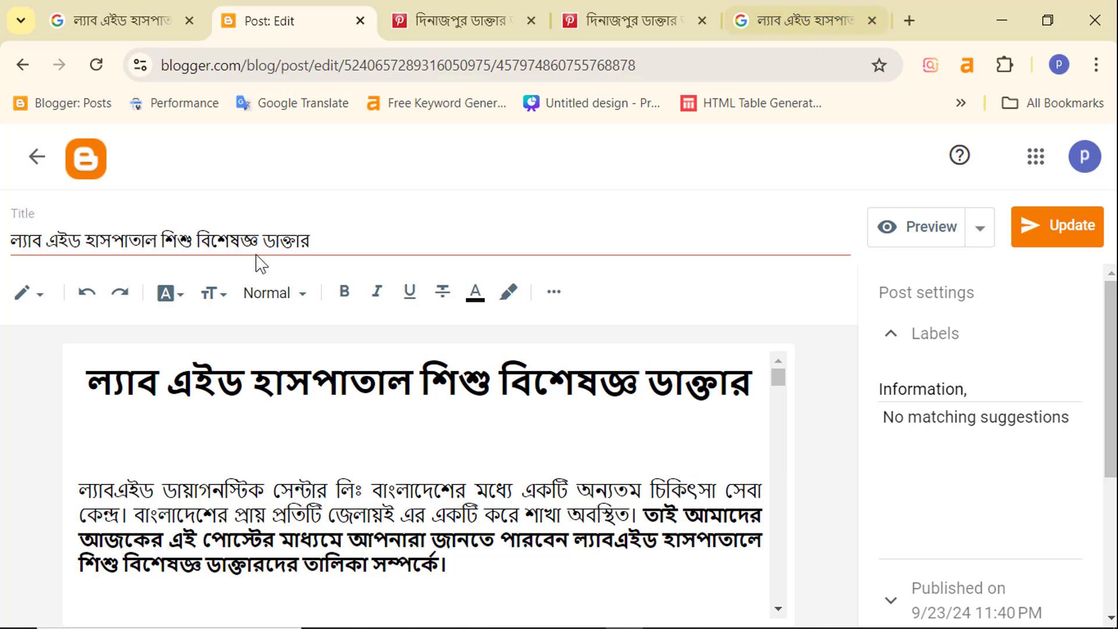
left_click(312, 241)
left_click_drag(313, 241, 34, 268)
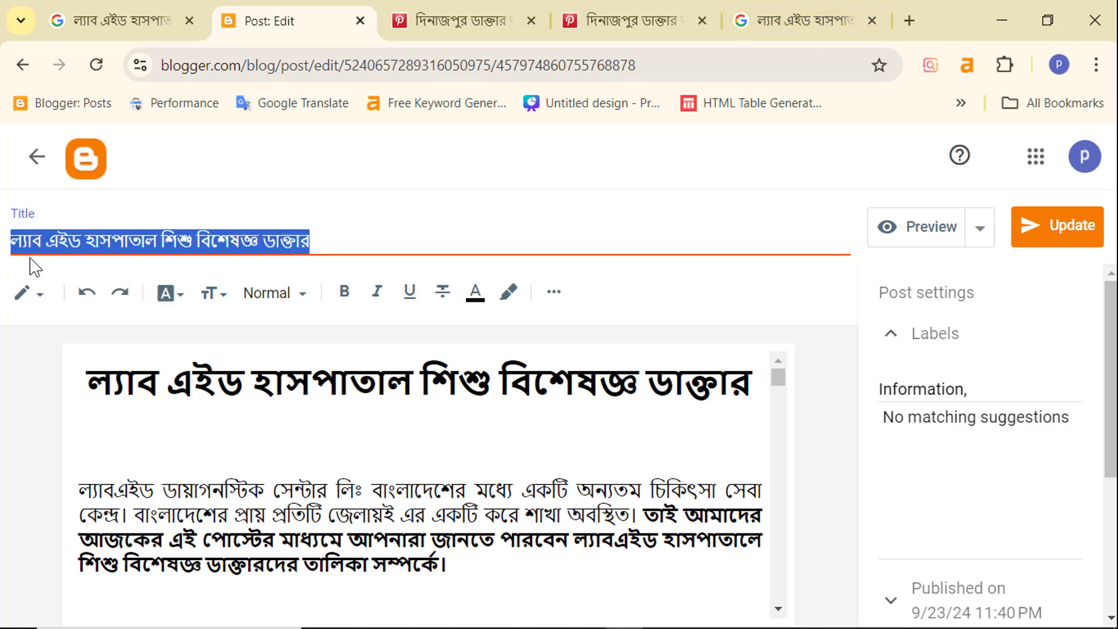
left_click(309, 244)
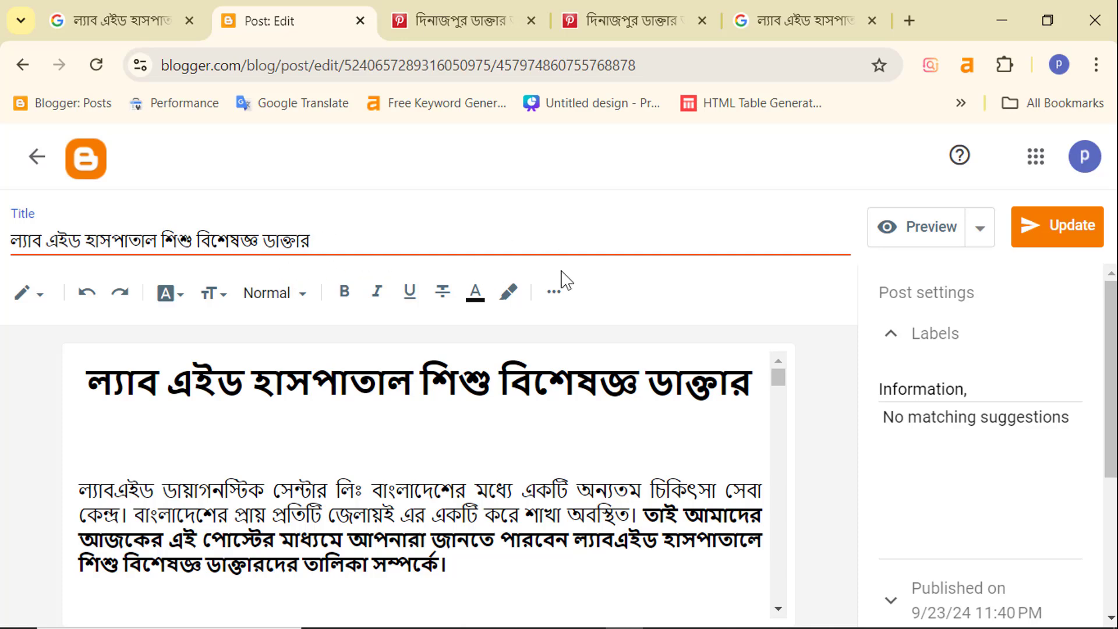
left_click_drag(309, 245, 5, 258)
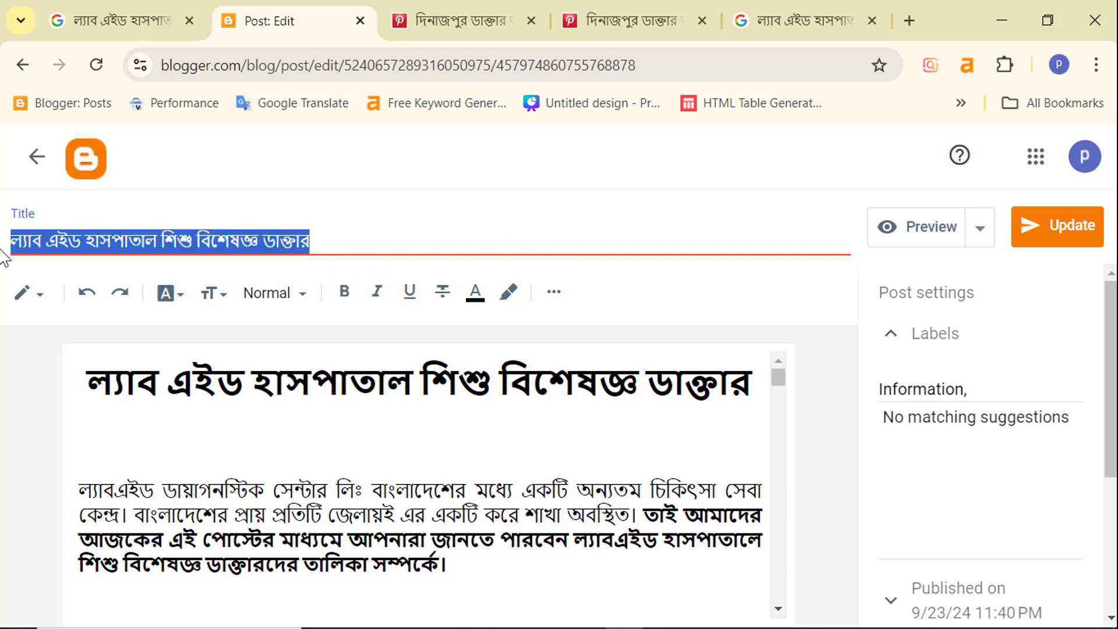
left_click(56, 251)
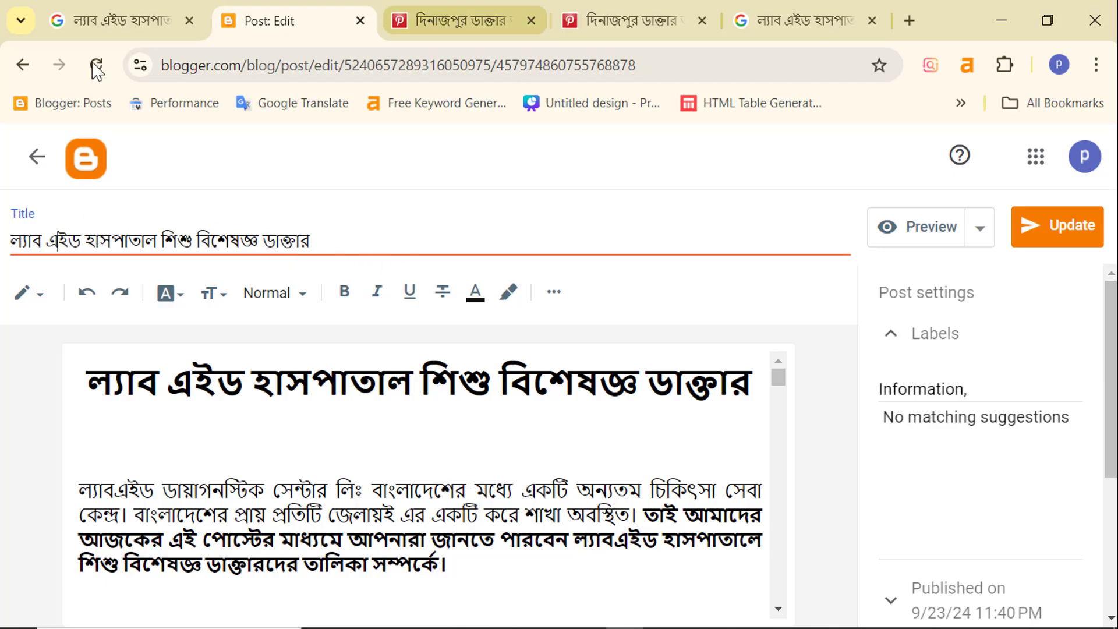
Compare the published Dinajpur post's title, heading and introduction with the child-specialist post open in the editor
left_click(600, 27)
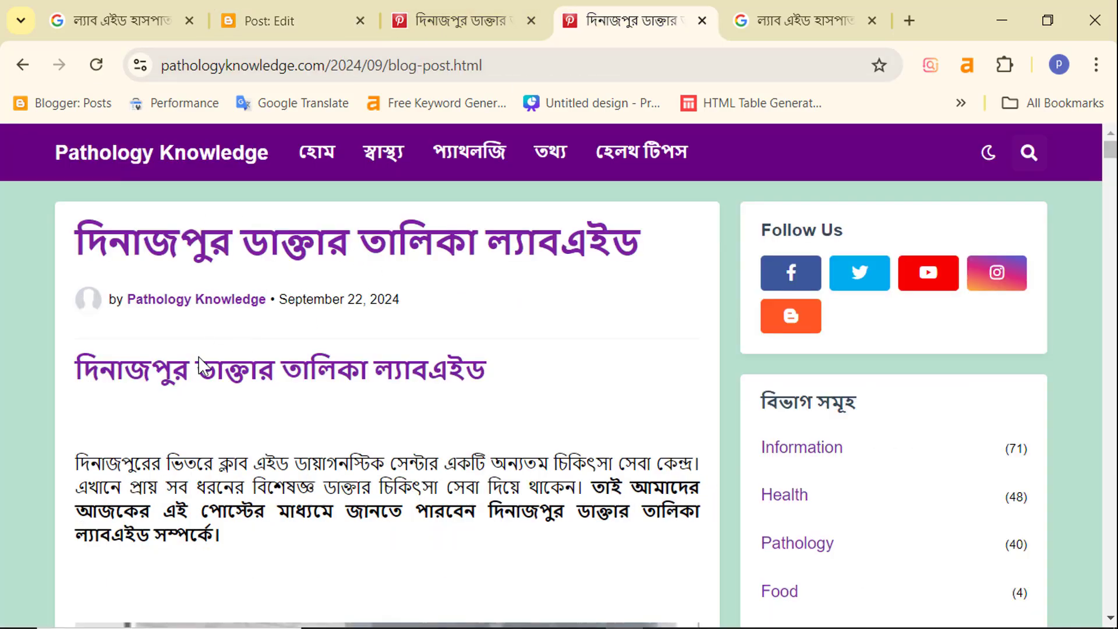
scroll(230, 369, "down", 4)
scroll(229, 369, "up", 4)
left_click(262, 20)
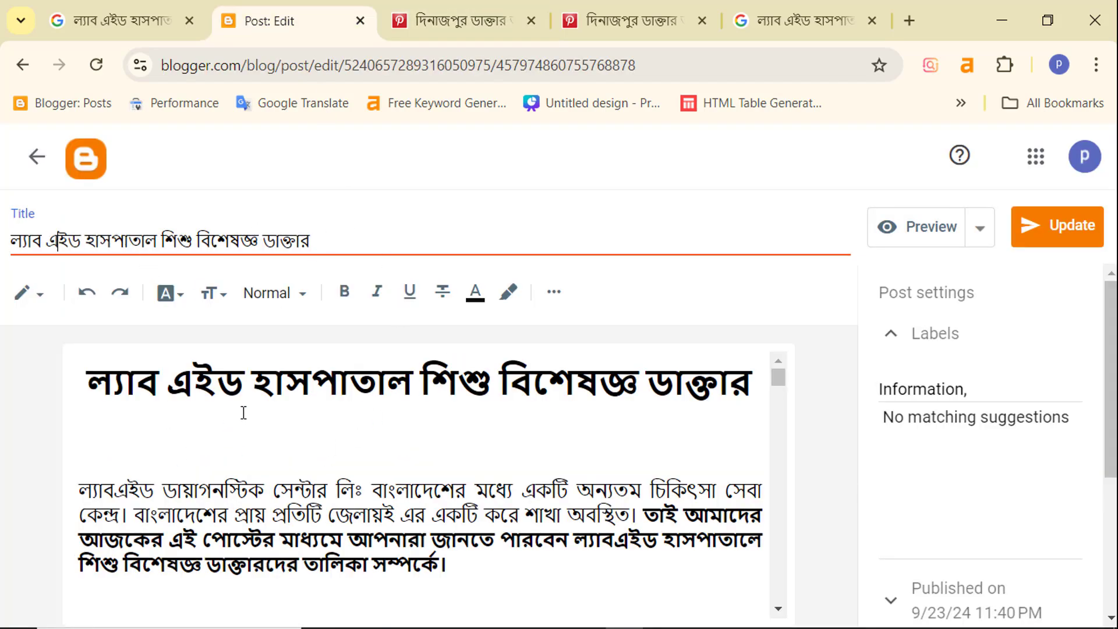
Review the child-specialist post's keyword placement in its heading, introduction and text around the baby image, including the Khulna chamber schedule
scroll(243, 412, "down", 10)
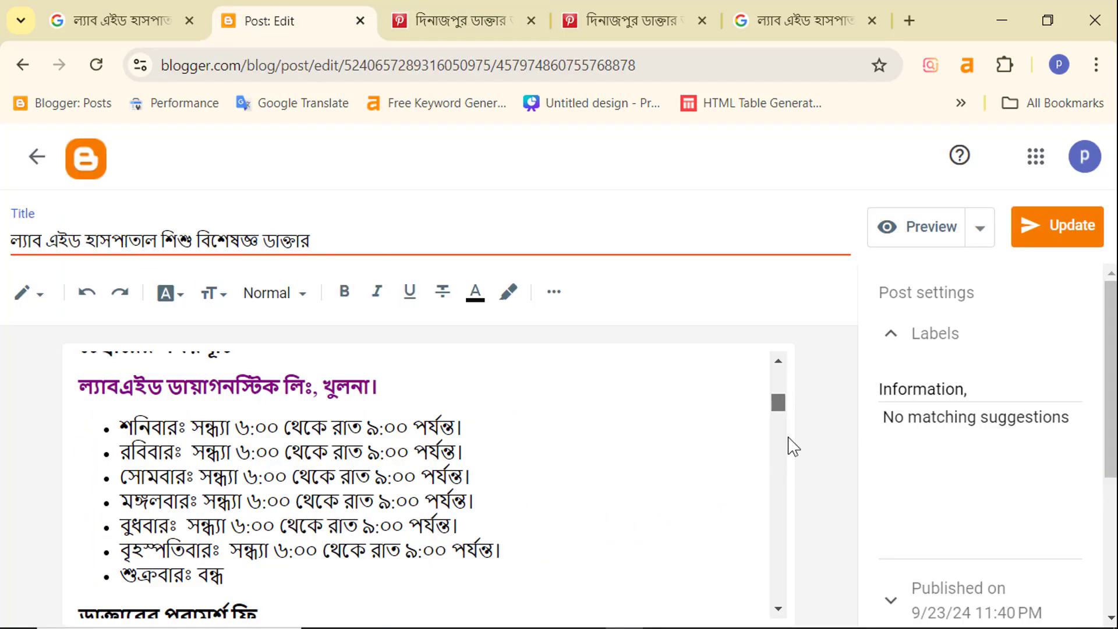
left_click_drag(779, 403, 778, 367)
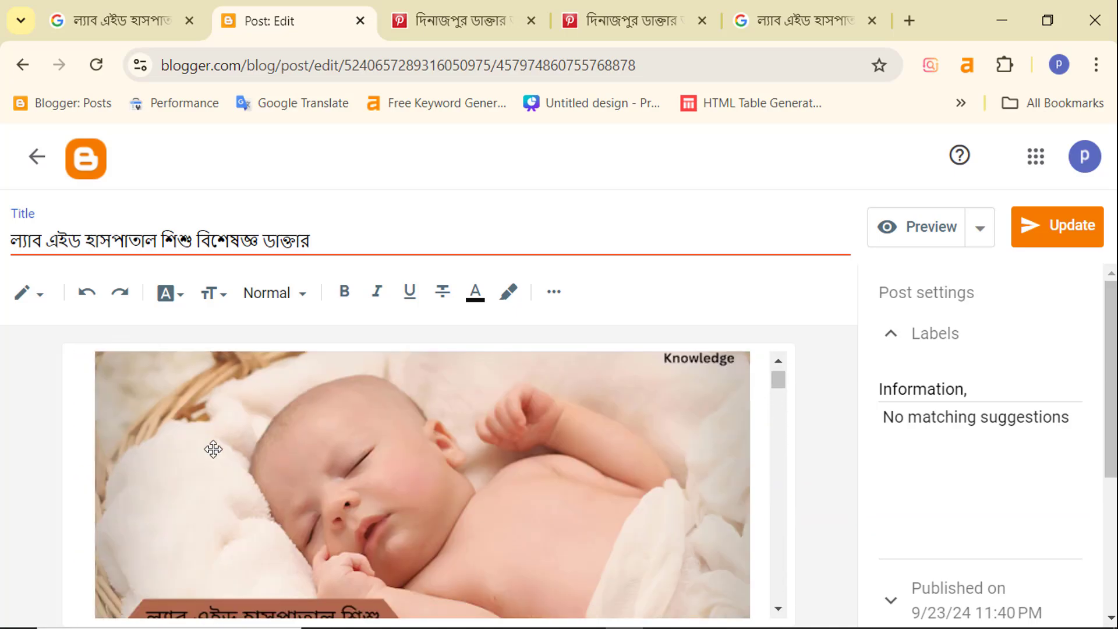
scroll(213, 449, "down", 8)
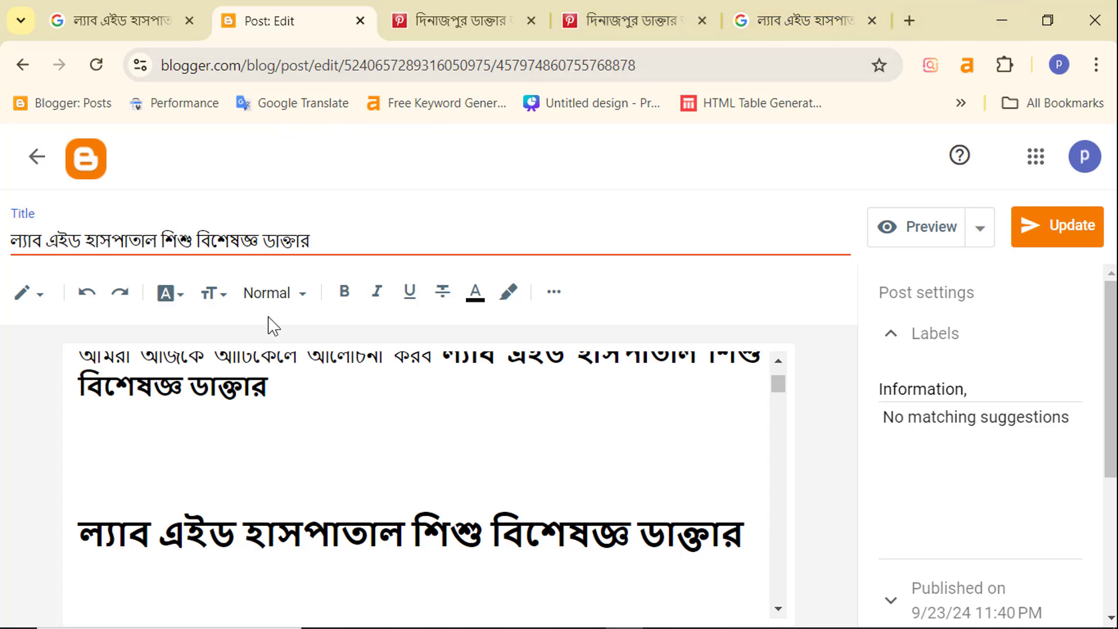
left_click_drag(777, 394, 780, 377)
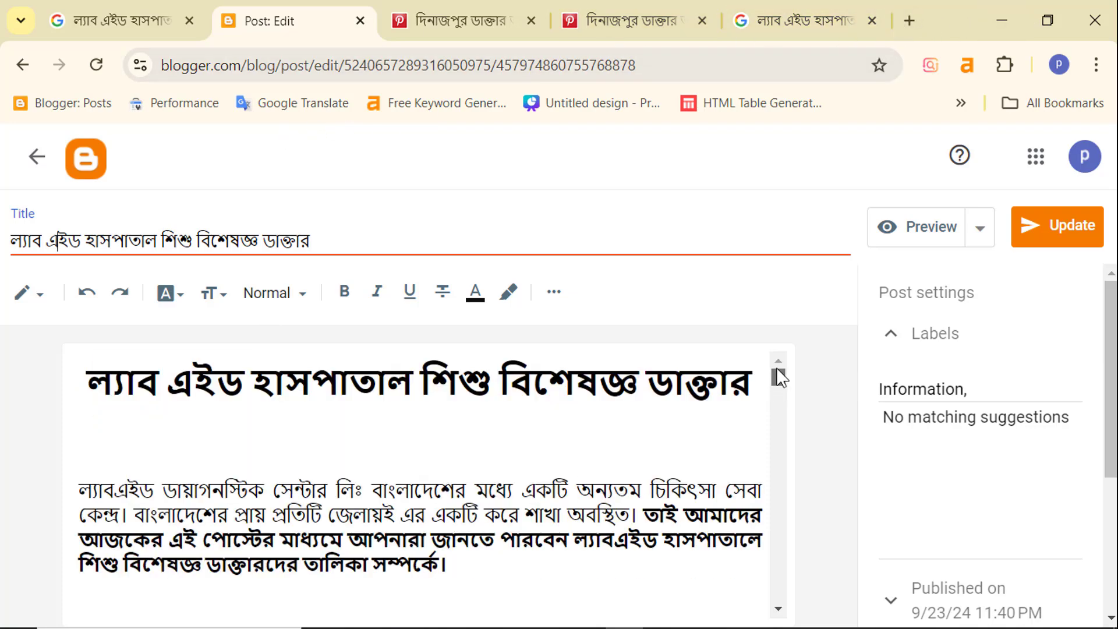
scroll(270, 385, "down", 2)
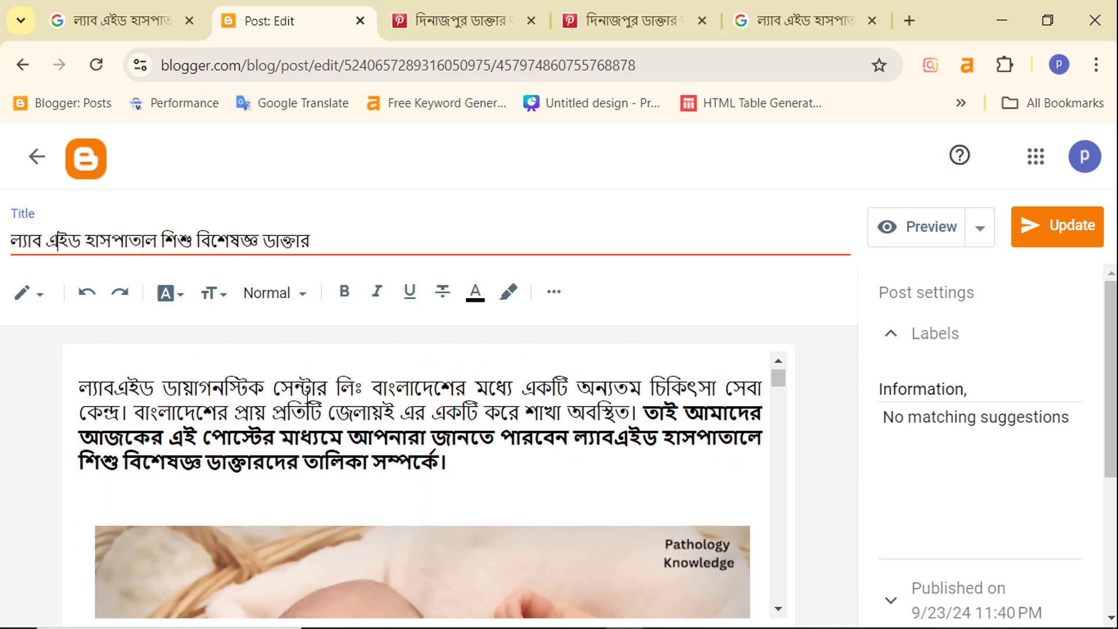
scroll(313, 434, "down", 3)
scroll(312, 433, "up", 3)
scroll(312, 434, "up", 1)
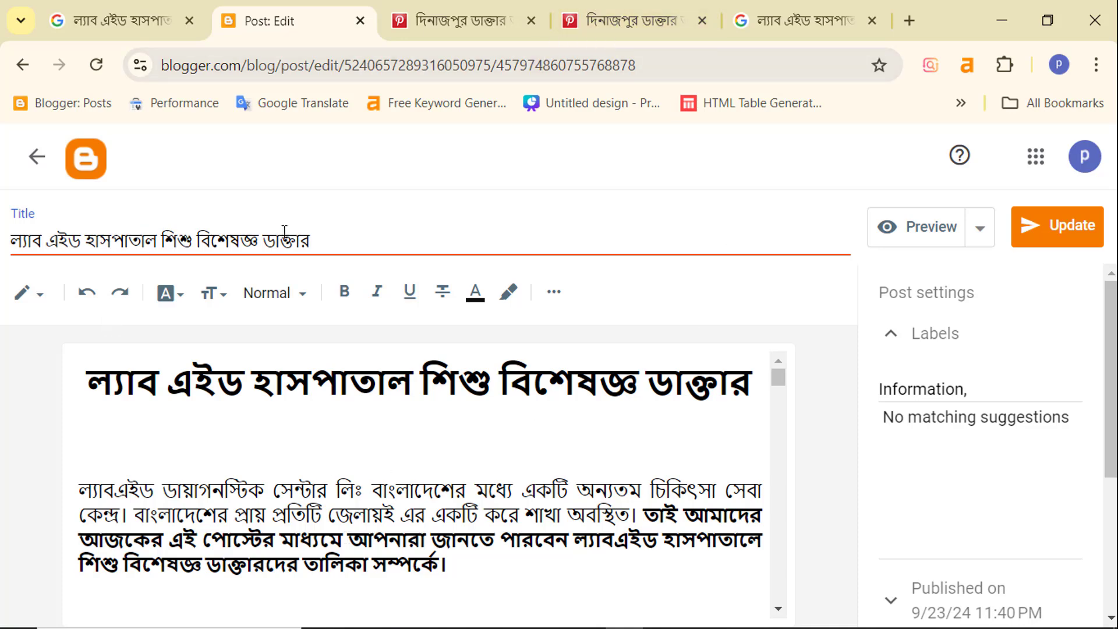
Check the child-specialist post's title keyword against its body, from the main heading through the Khulna doctor entries and consultation fees
left_click_drag(318, 245, 5, 256)
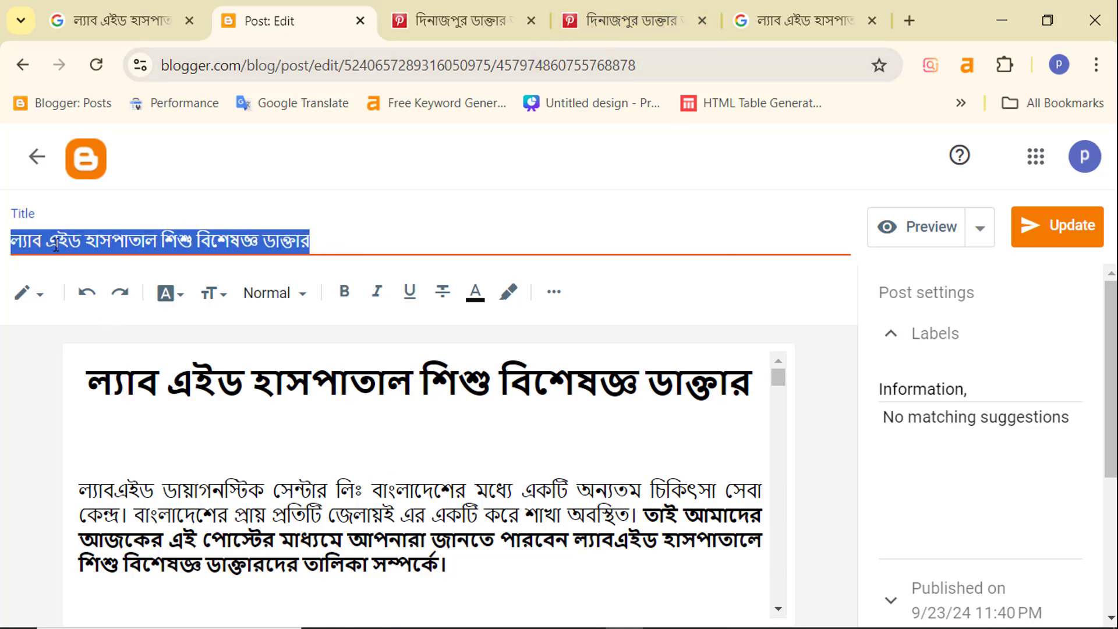
left_click(123, 248)
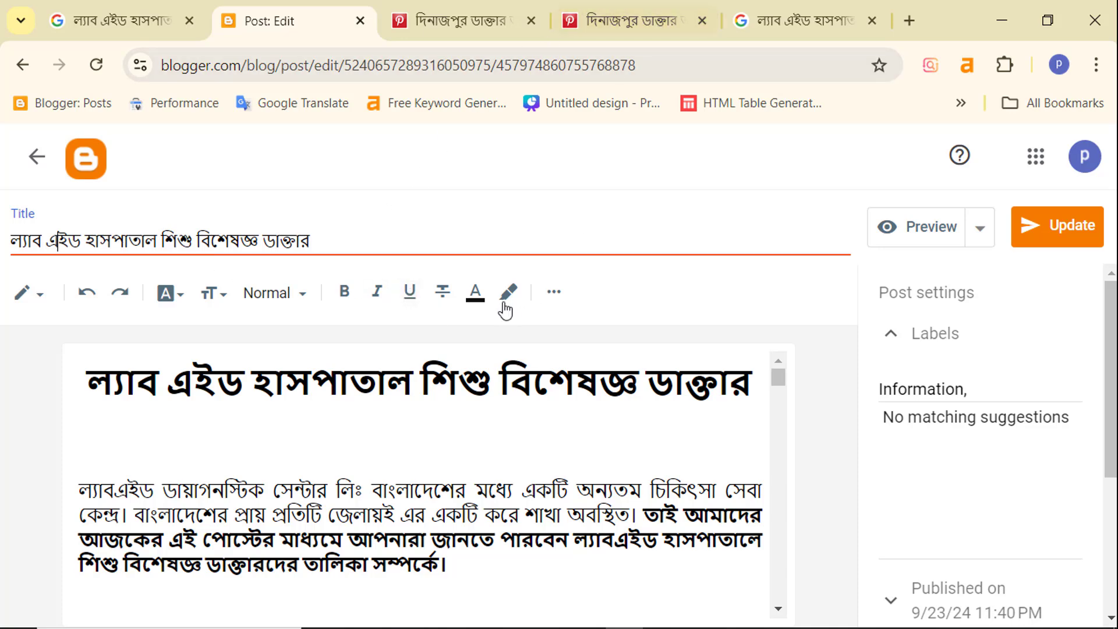
scroll(350, 457, "down", 15)
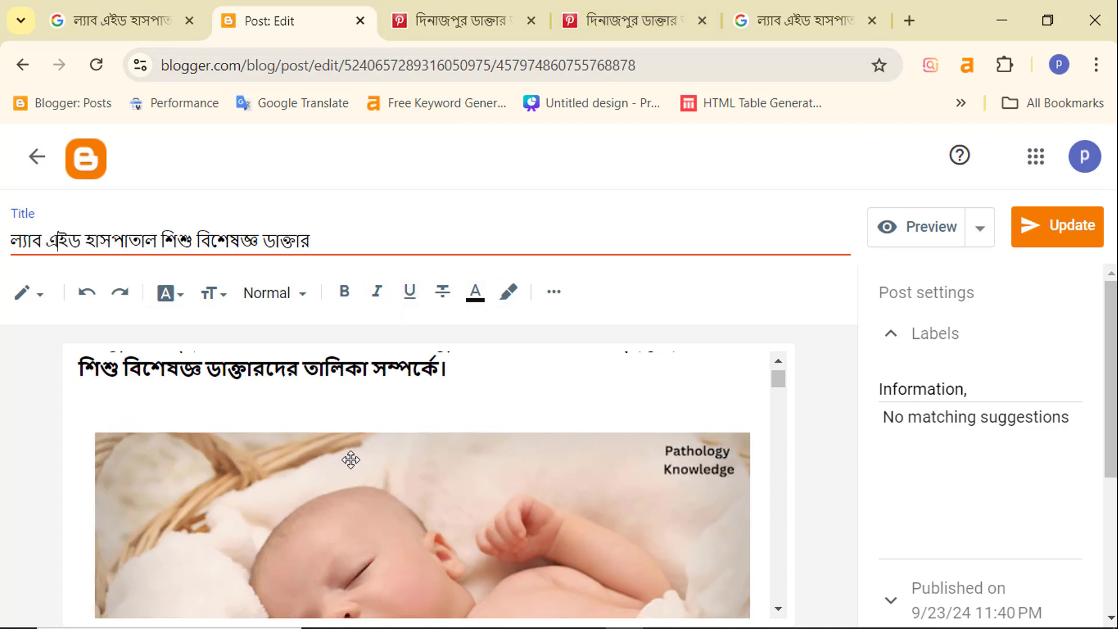
scroll(367, 454, "down", 20)
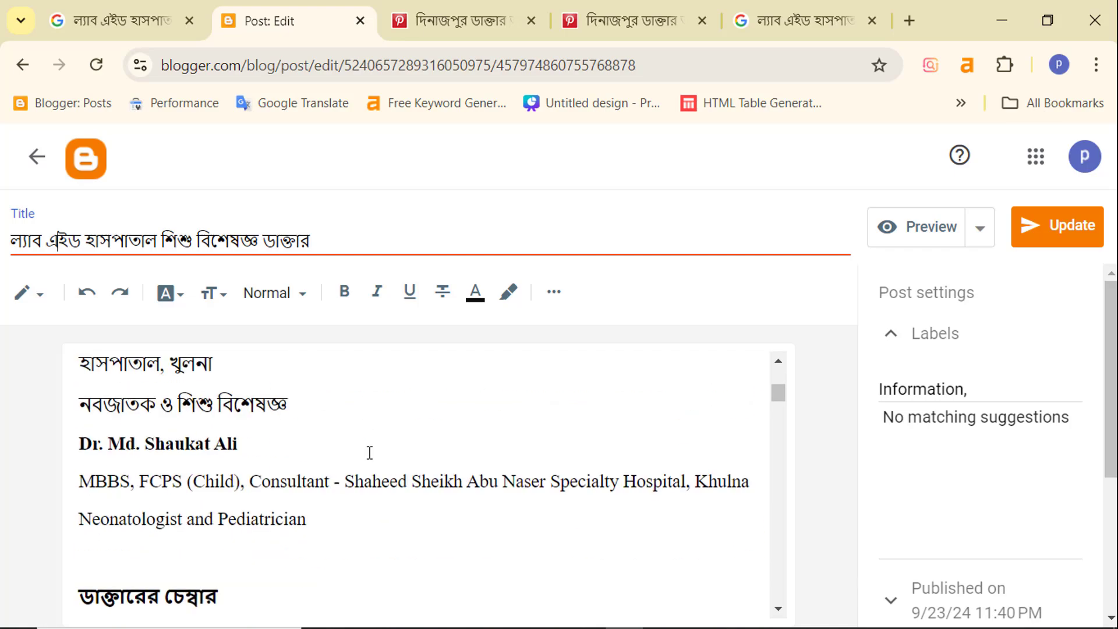
scroll(376, 451, "down", 20)
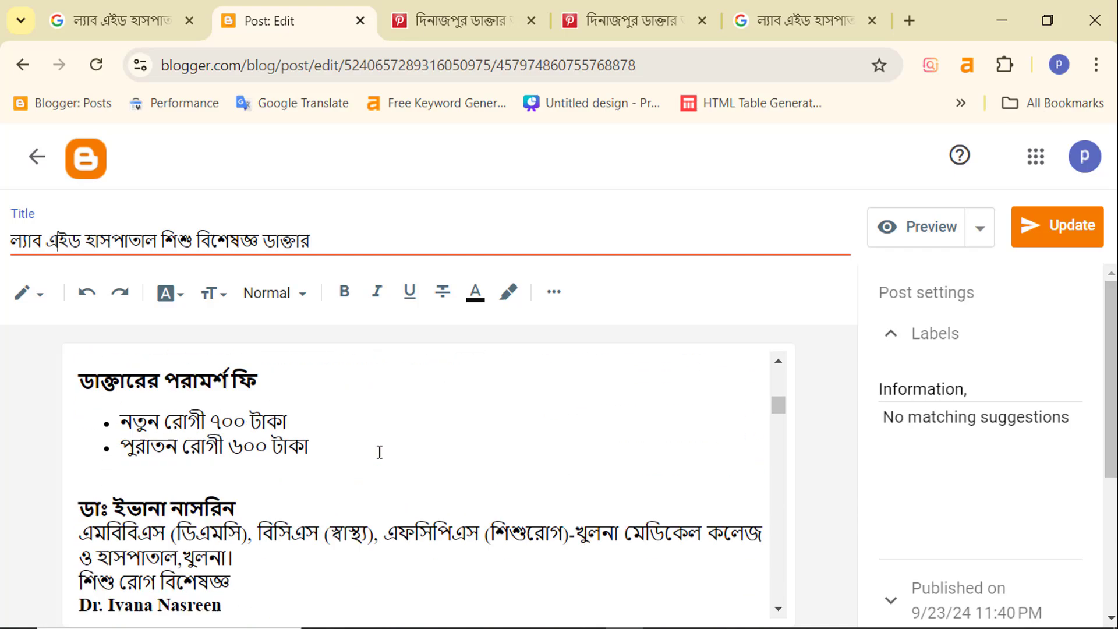
scroll(345, 443, "up", 20)
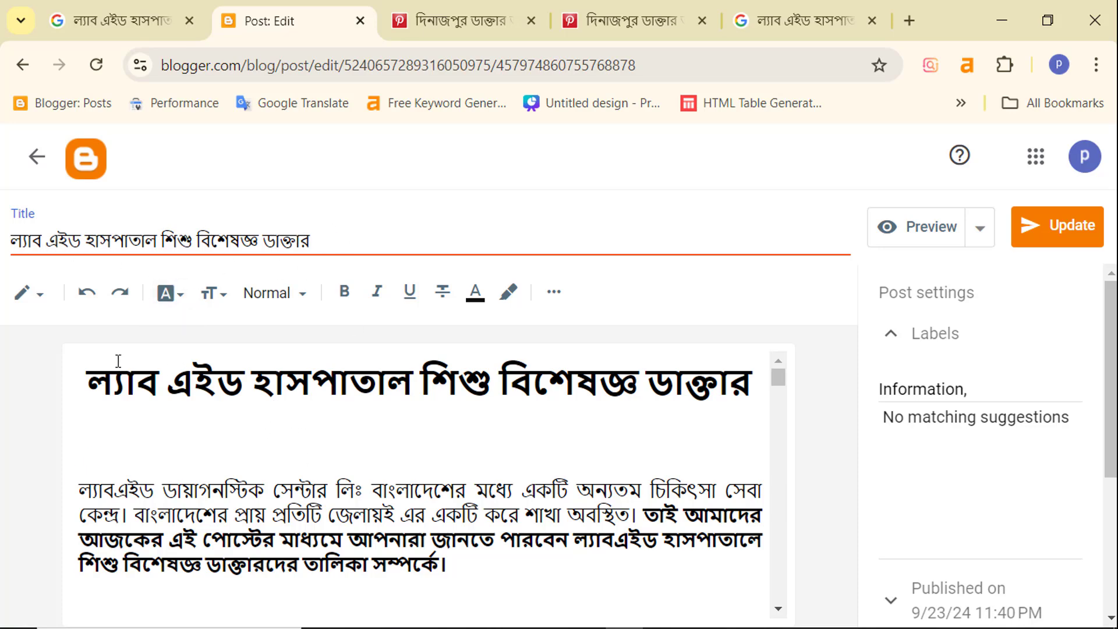
scroll(414, 462, "down", 20)
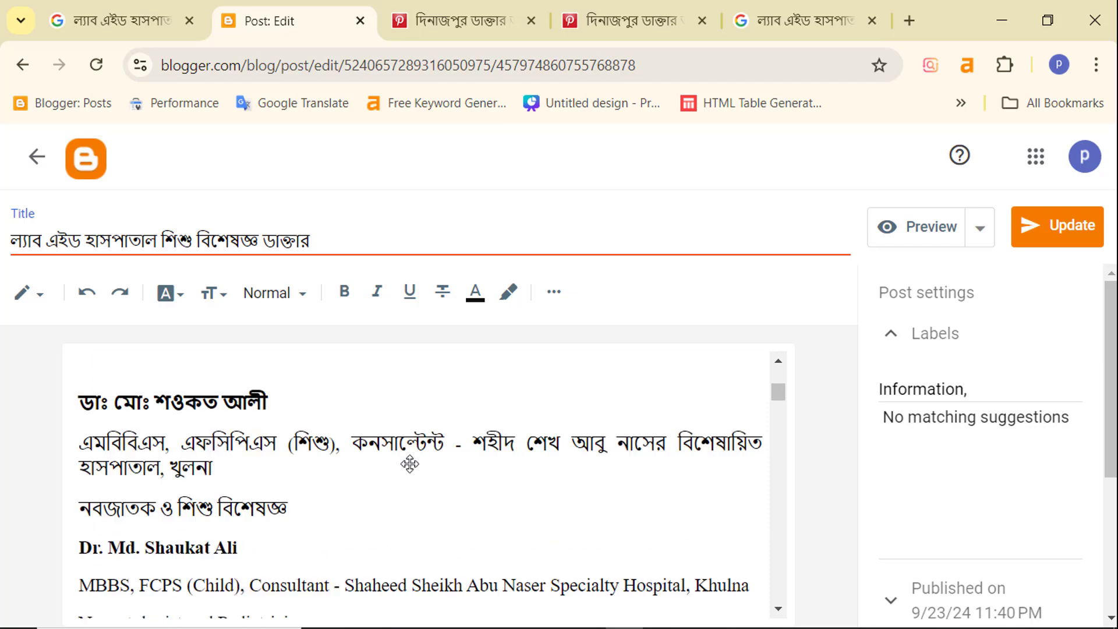
scroll(420, 461, "up", 10)
scroll(419, 462, "up", 3)
scroll(781, 389, "down", 5)
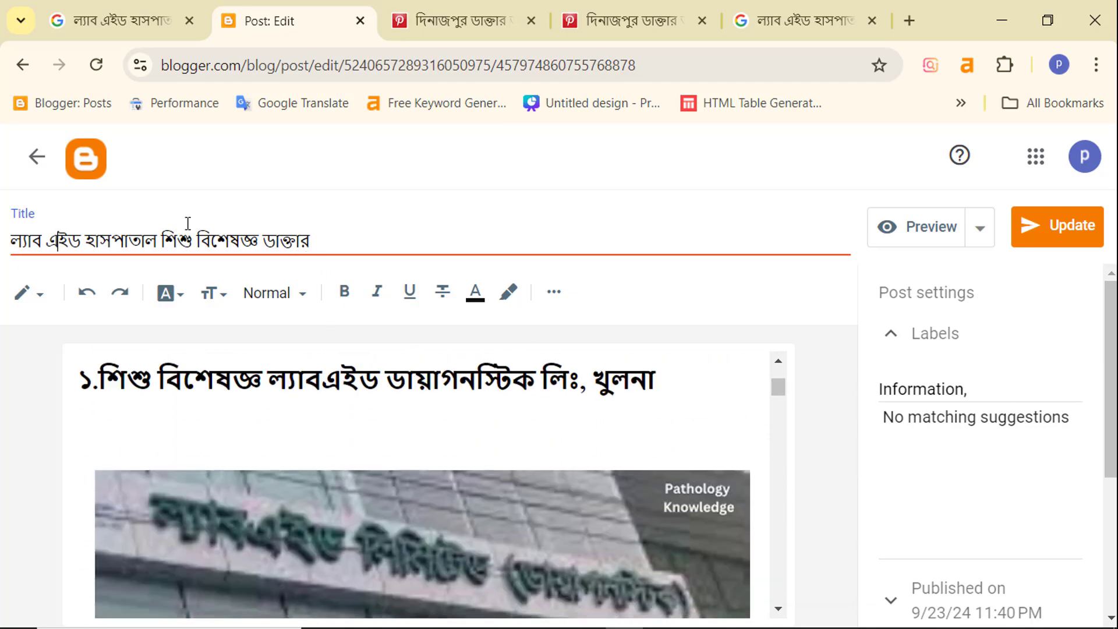
Compare the Google results for the child-specialist keyword with the post's Khulna section and main heading
left_click(810, 23)
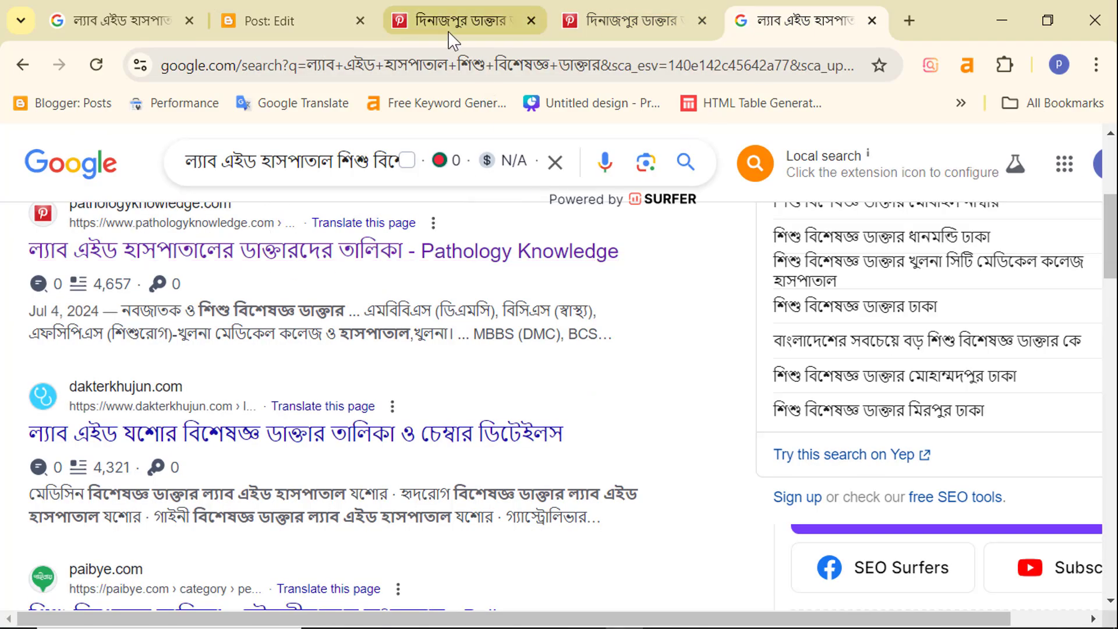
left_click(306, 26)
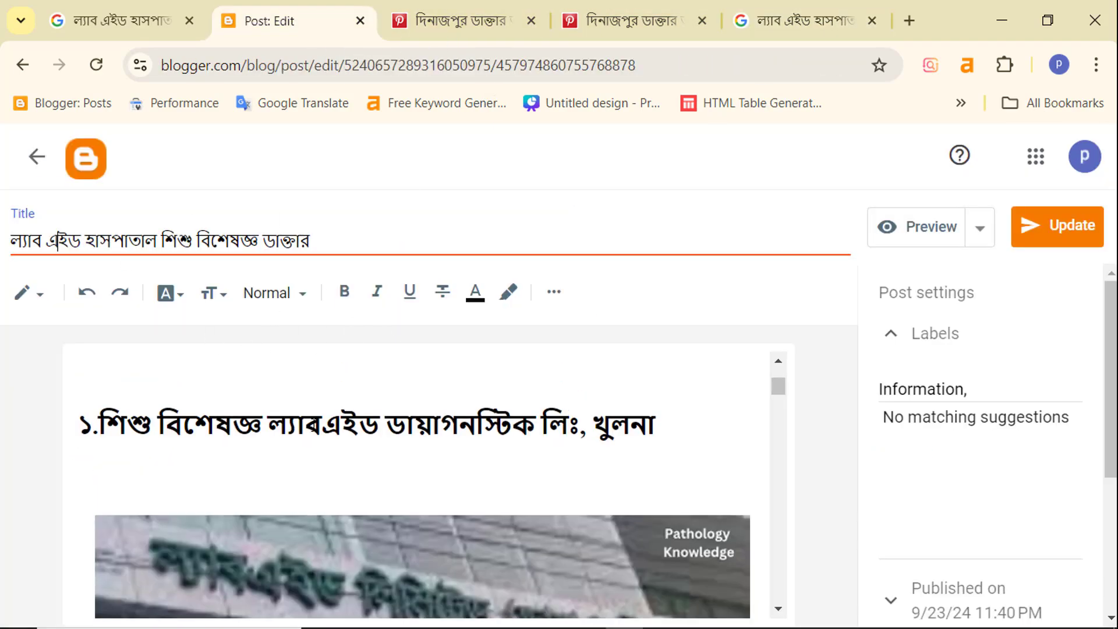
scroll(368, 428, "up", 5)
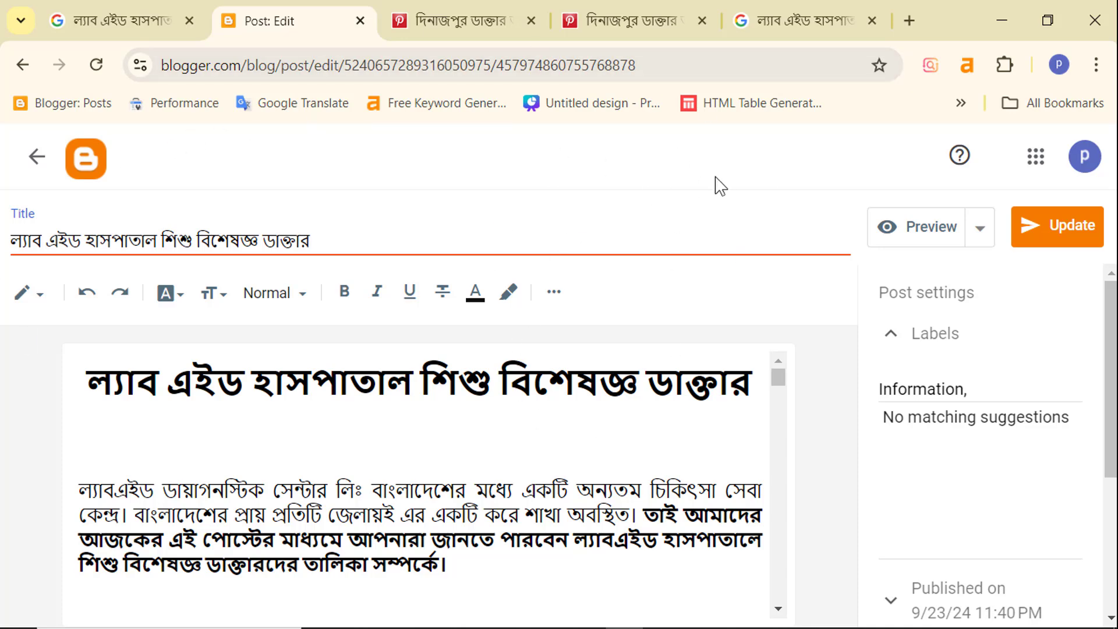
Replace the child-specialist keyword in Google and search for "ফাতেমা হাসপাতাল খুলনা" from the recent searches
left_click(803, 17)
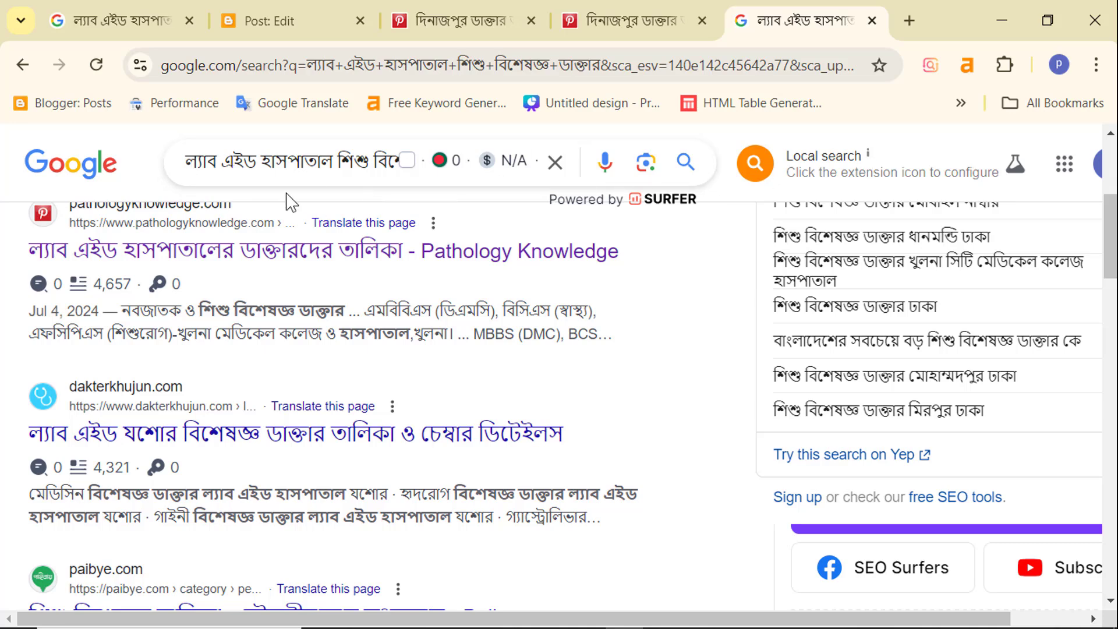
left_click(276, 161)
left_click_drag(335, 179, 157, 163)
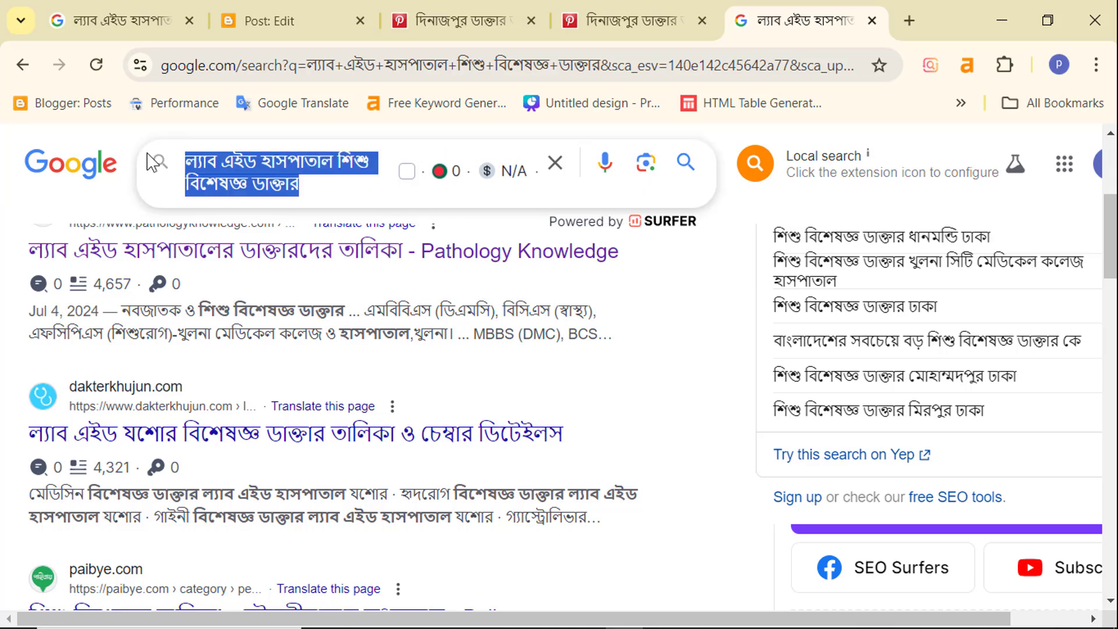
key("BackSpace")
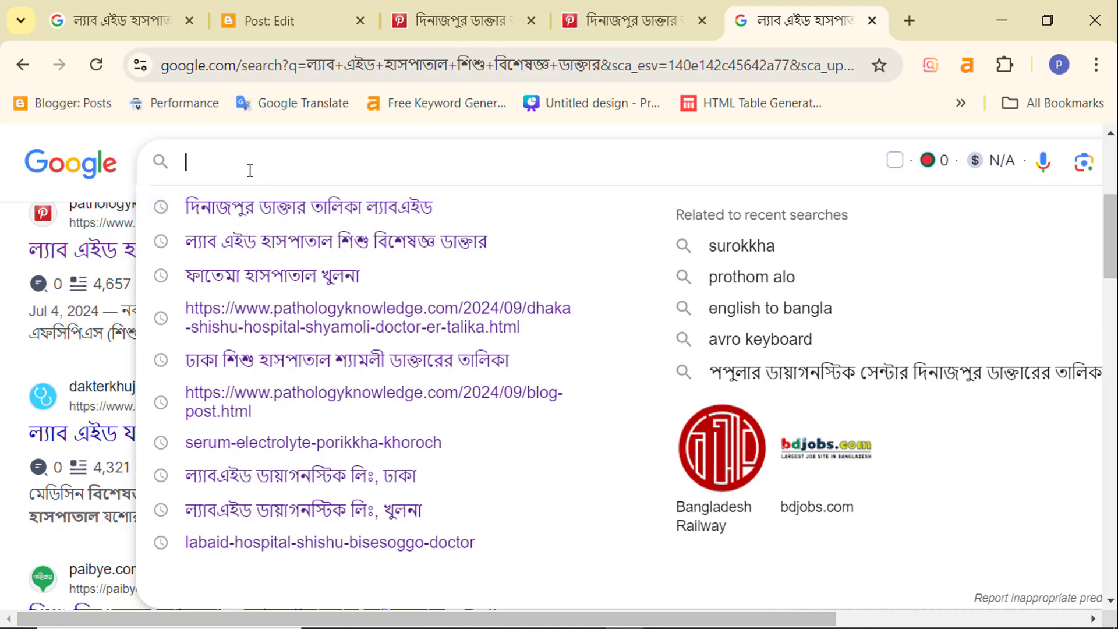
left_click(422, 12)
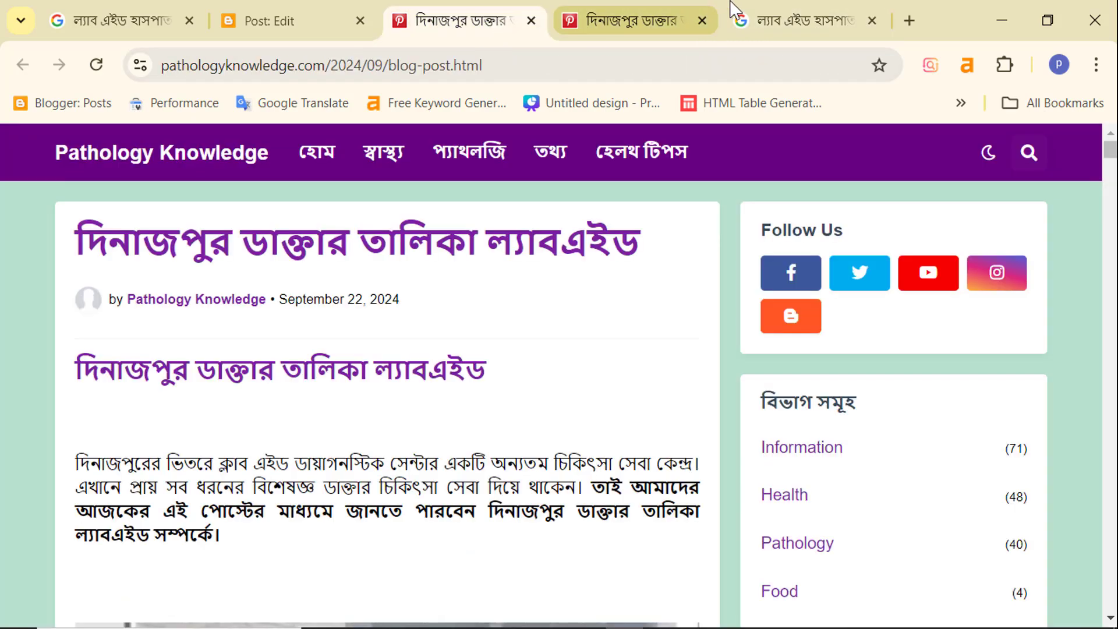
left_click(768, 9)
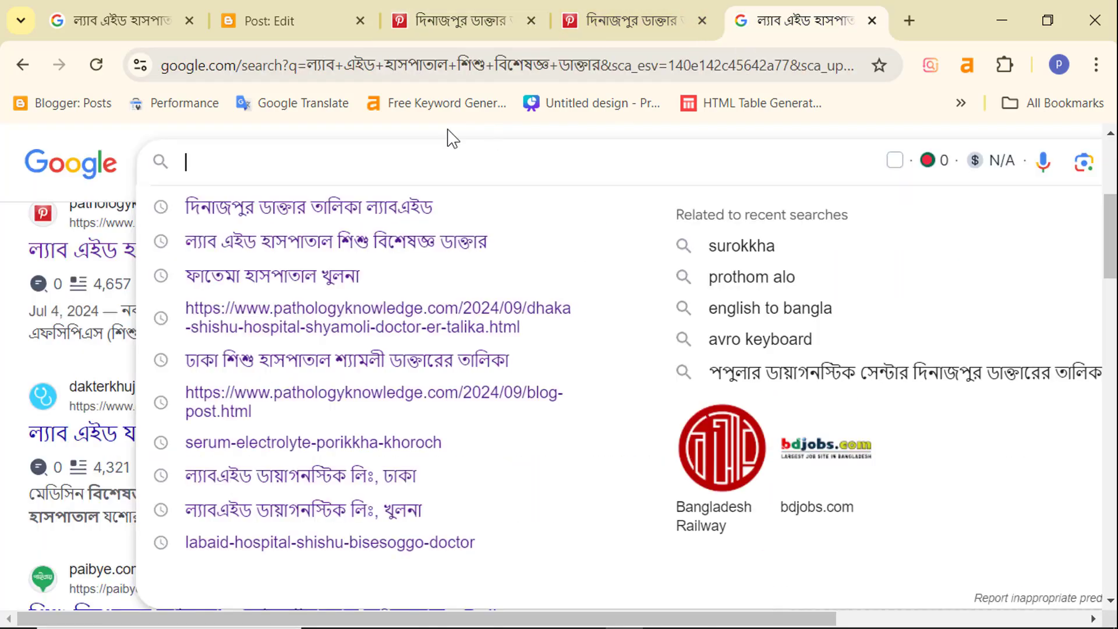
left_click(249, 276)
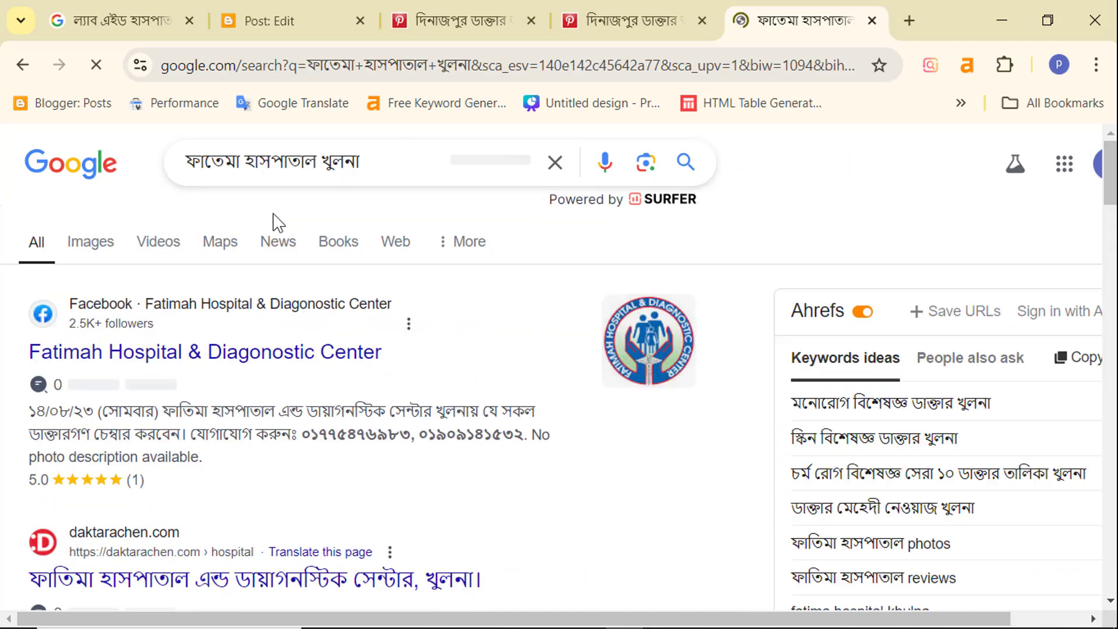
Find the Pathology Knowledge entry in the Fatema hospital results, open the post and review its title, introduction and image
scroll(274, 225, "down", 7)
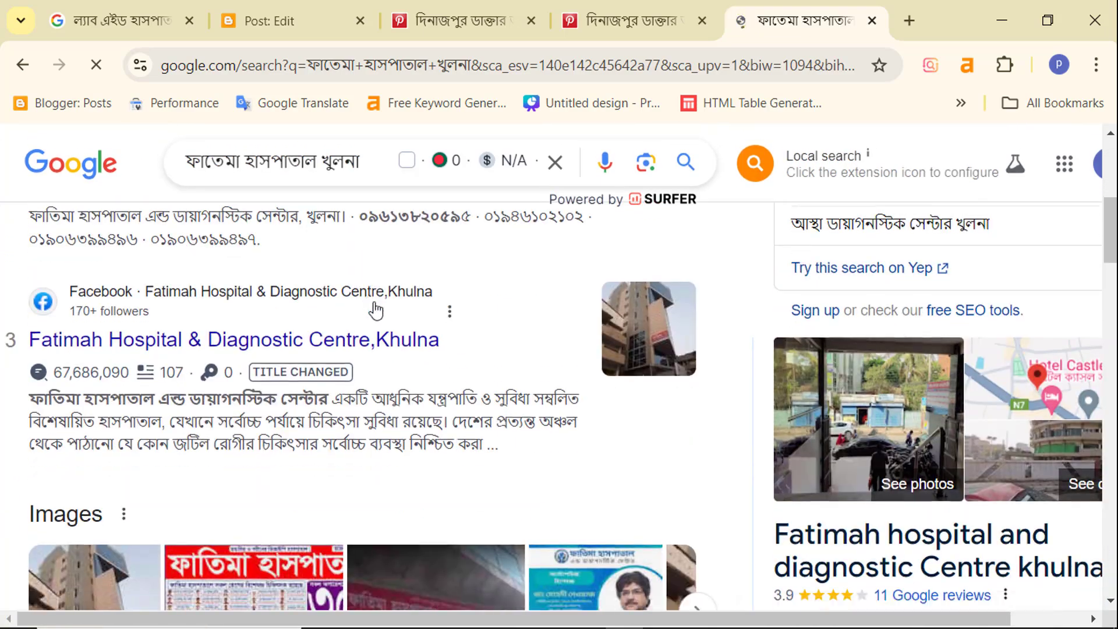
scroll(399, 324, "down", 8)
scroll(386, 332, "up", 2)
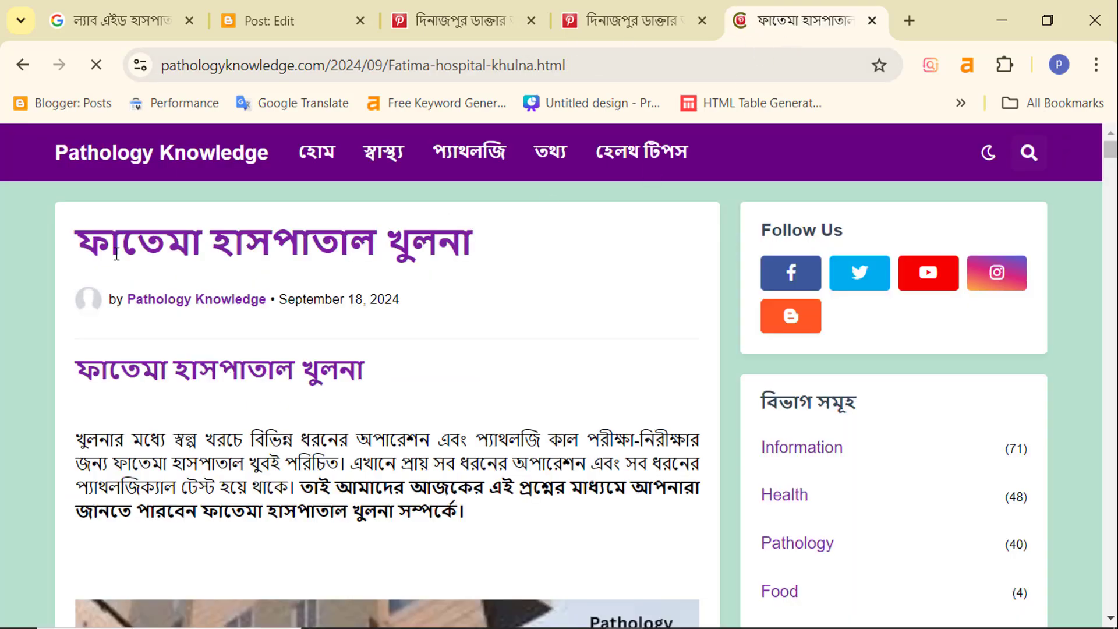
scroll(478, 254, "down", 10)
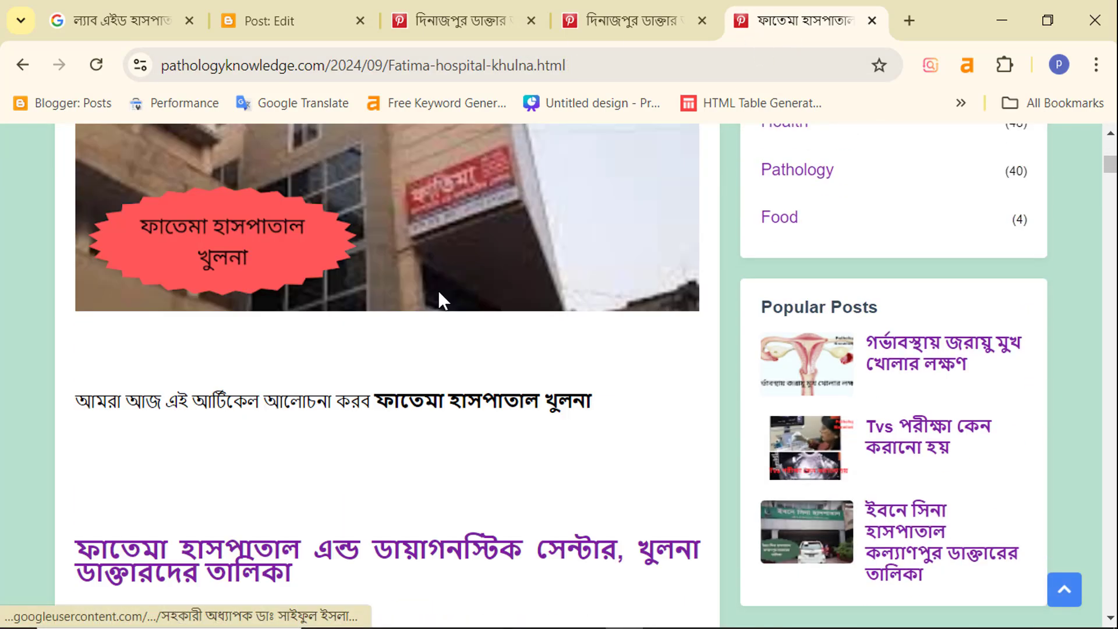
Return to the Fatema hospital results, shorten the query to "হাসপাতাল", search again and check its monthly search volume
scroll(438, 289, "up", 10)
left_click(21, 65)
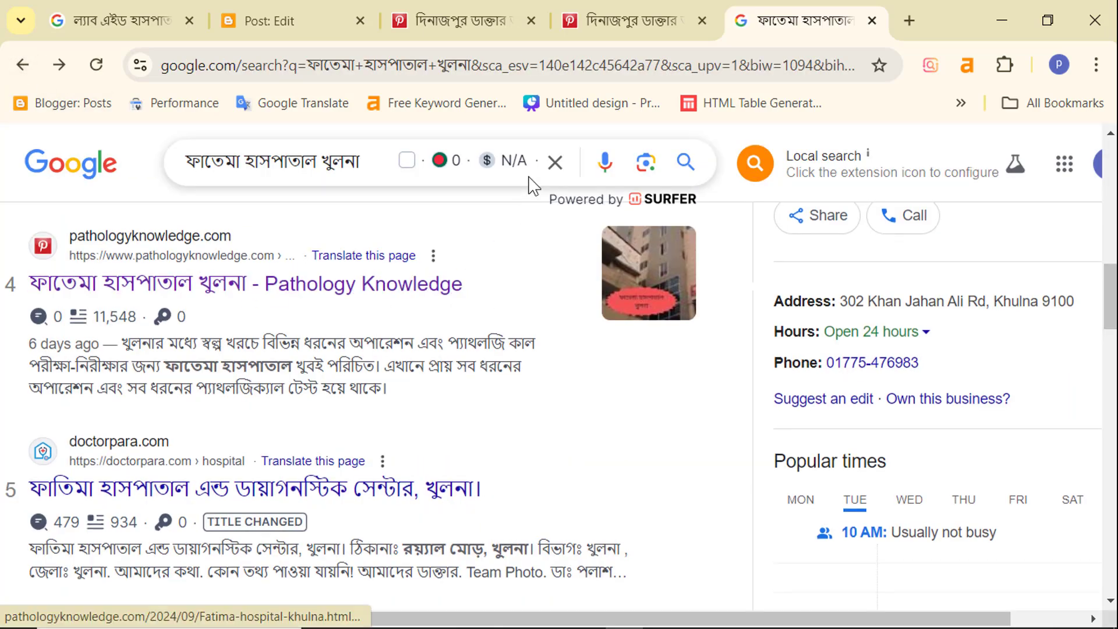
scroll(528, 175, "up", 10)
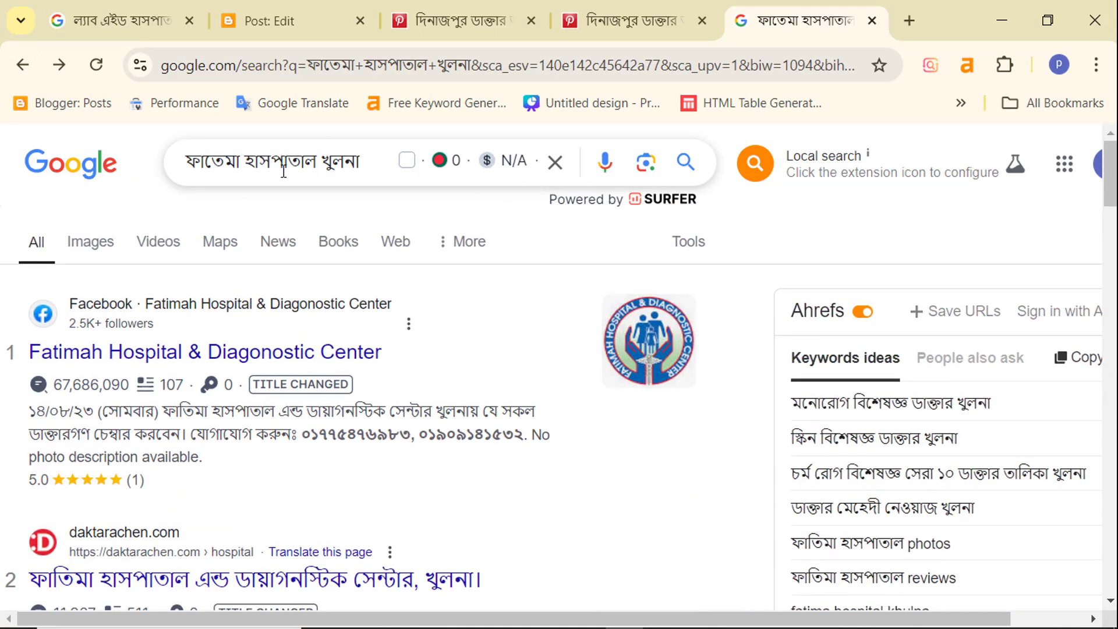
left_click_drag(239, 158, 153, 174)
key("BackSpace")
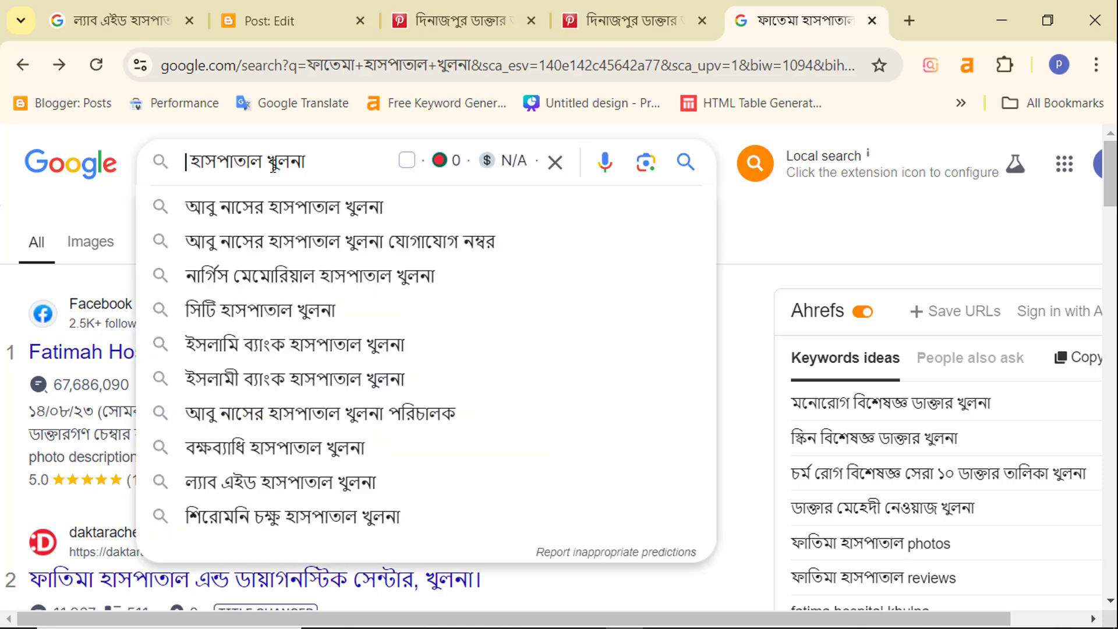
left_click_drag(262, 162, 332, 167)
key("BackSpace")
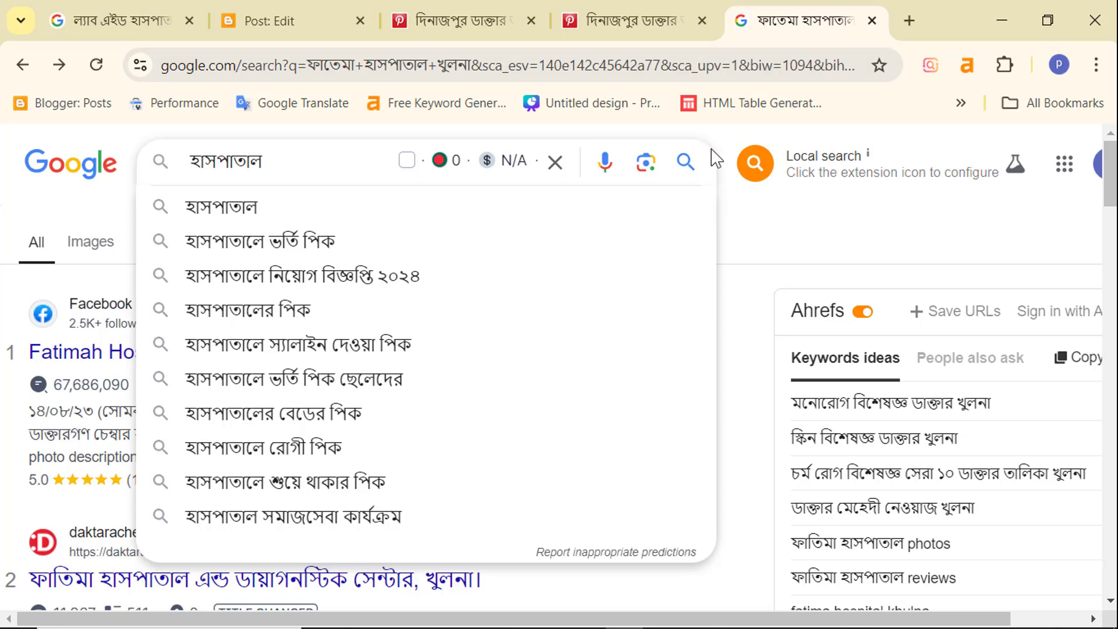
left_click(678, 162)
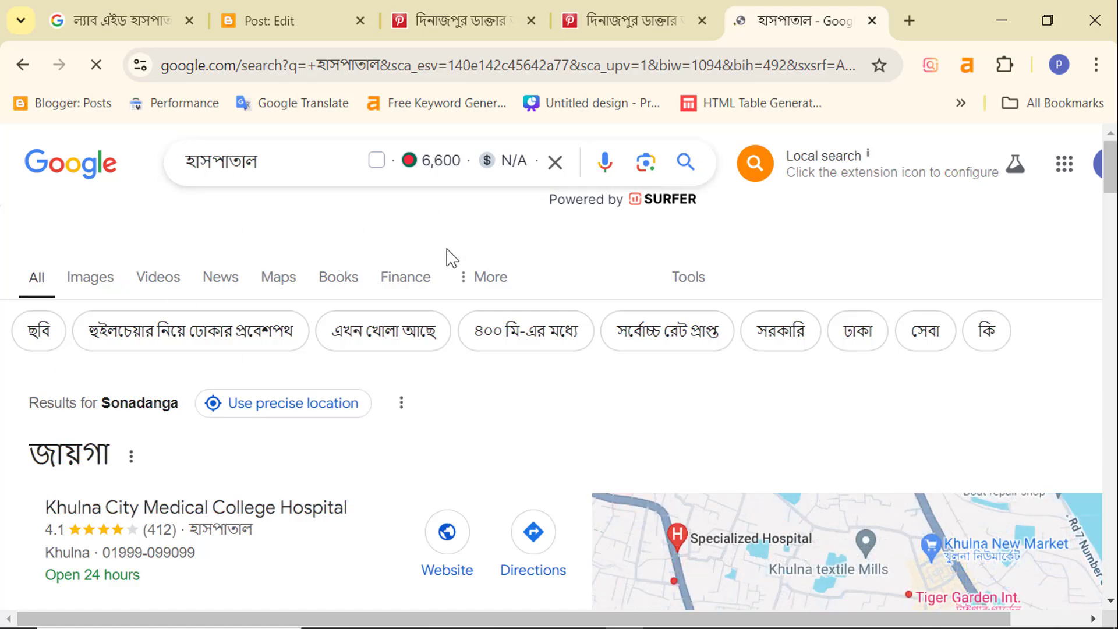
mouse_move(434, 186)
Open the browser's extension management page and review the installed extensions, from Ahrefs SEO Toolbar to Keyword Surfer and Voice In
left_click(1004, 65)
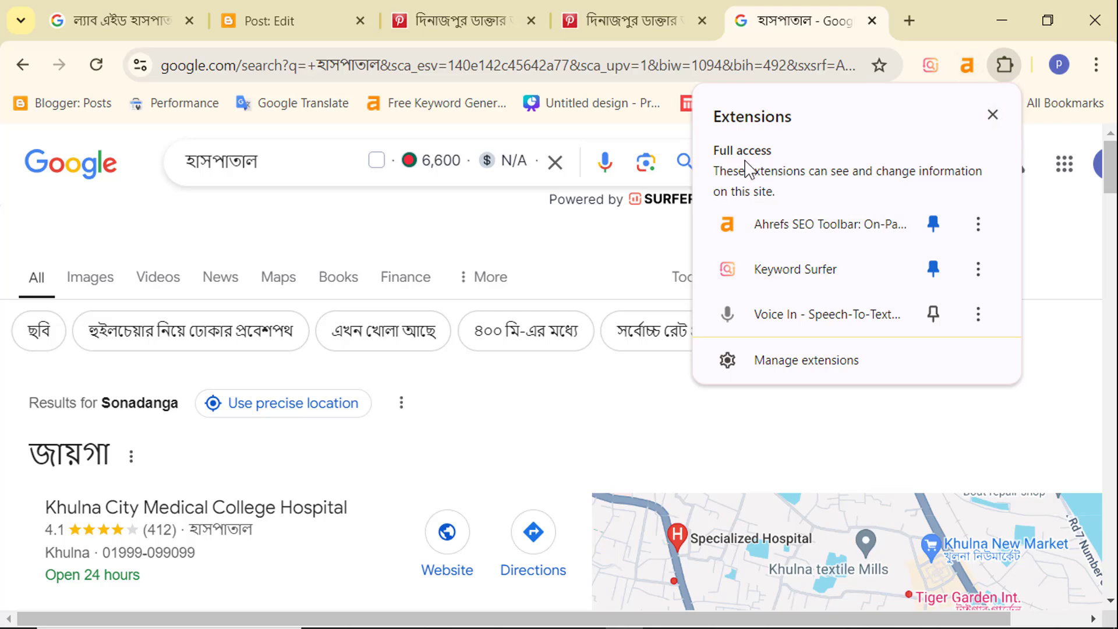
left_click(814, 366)
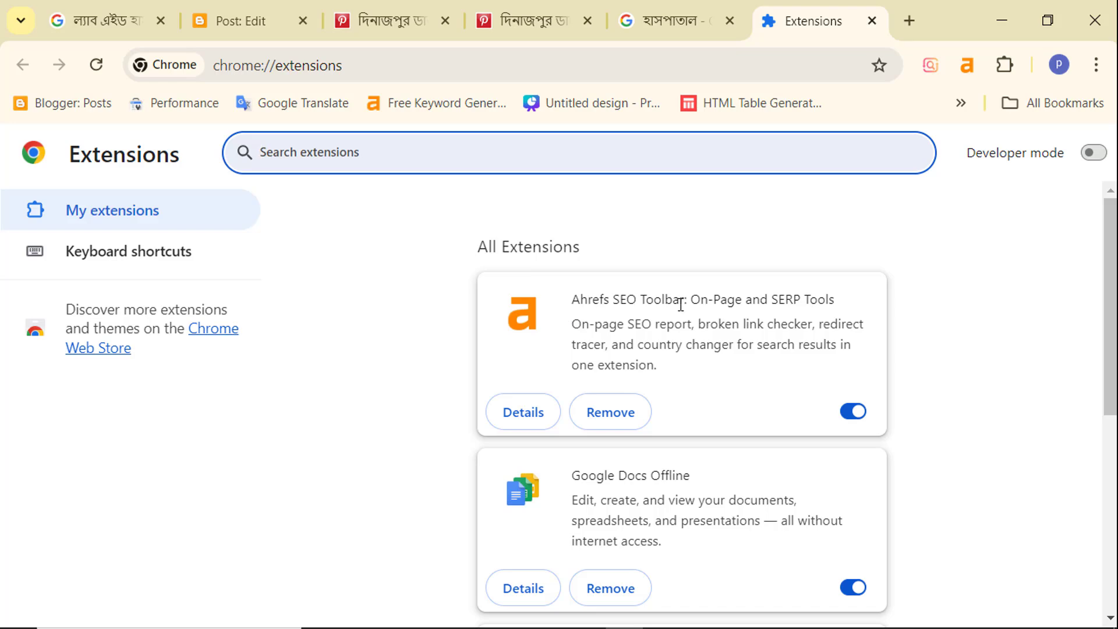
scroll(680, 304, "down", 2)
scroll(687, 367, "up", 2)
scroll(699, 379, "down", 3)
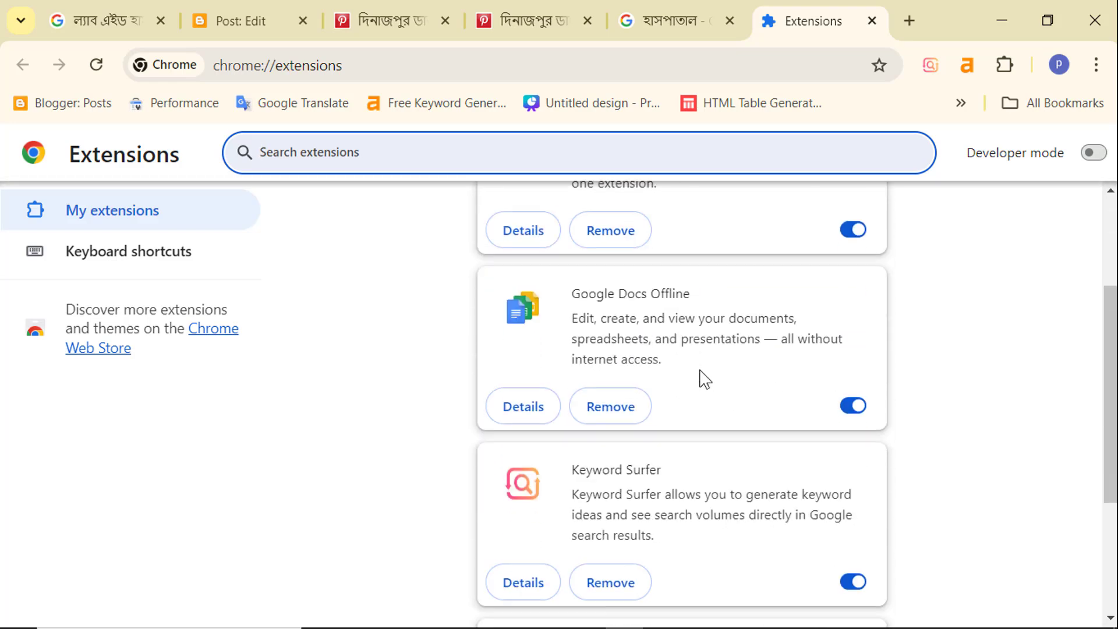
scroll(705, 378, "down", 4)
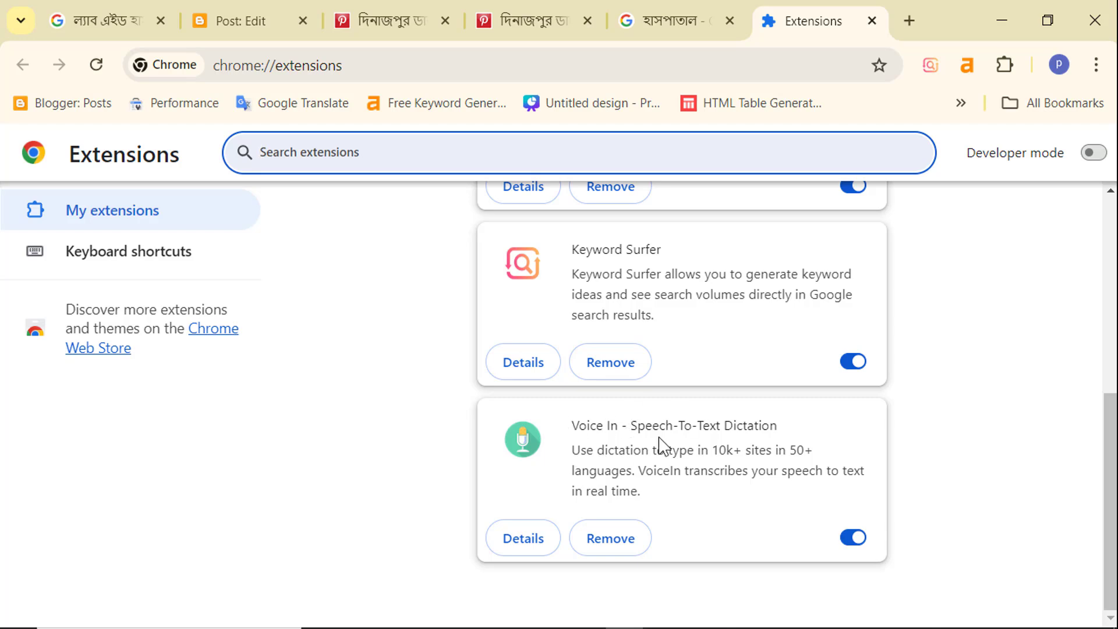
scroll(687, 445, "up", 7)
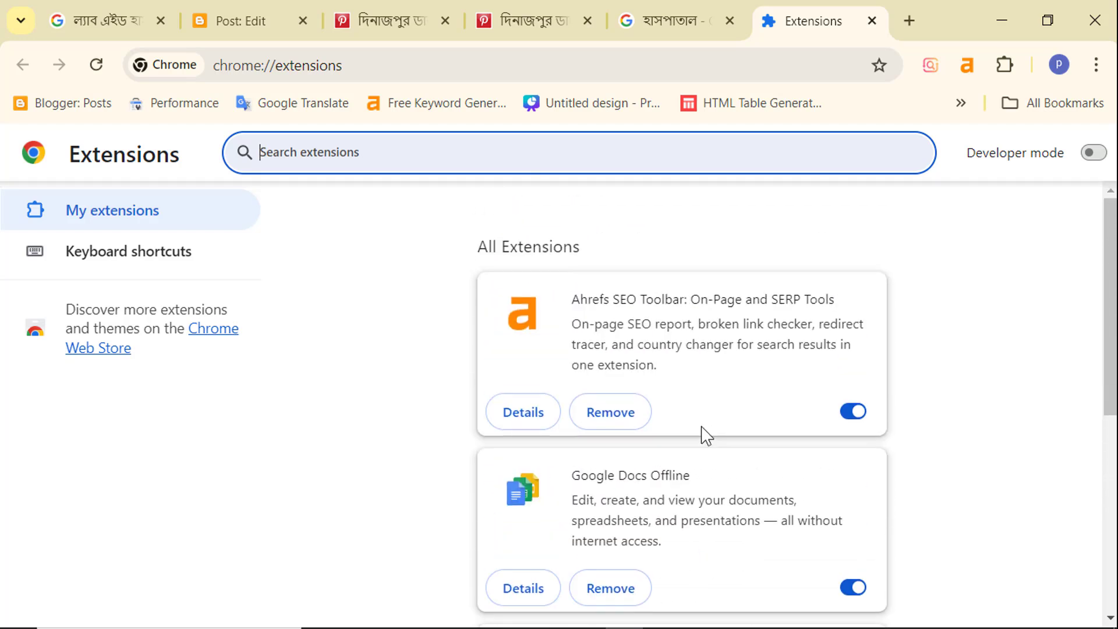
scroll(733, 424, "down", 7)
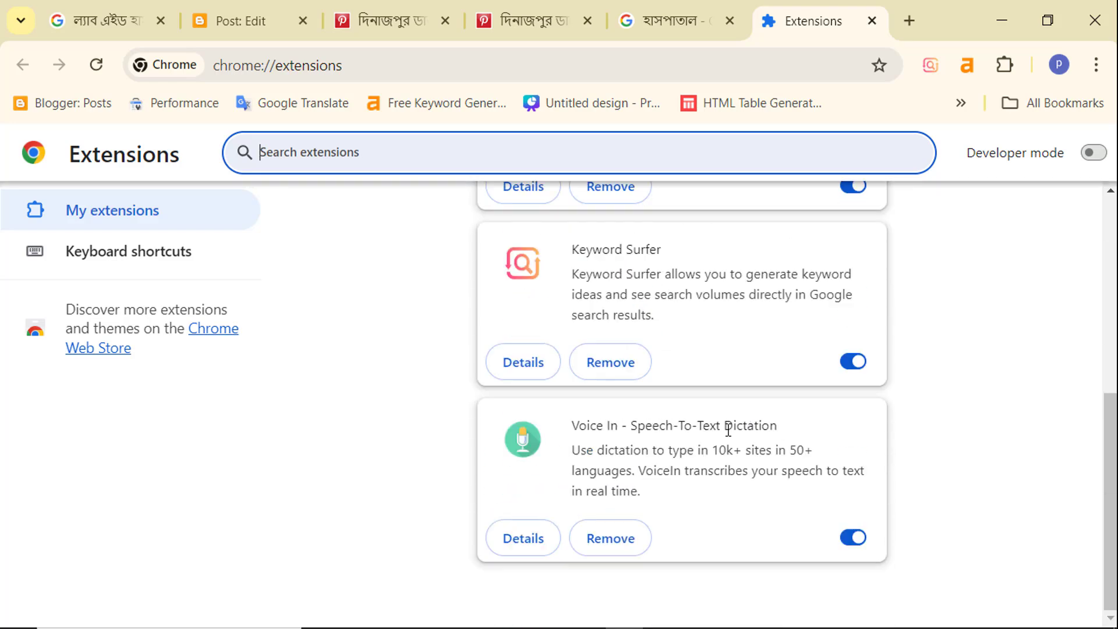
scroll(699, 428, "up", 7)
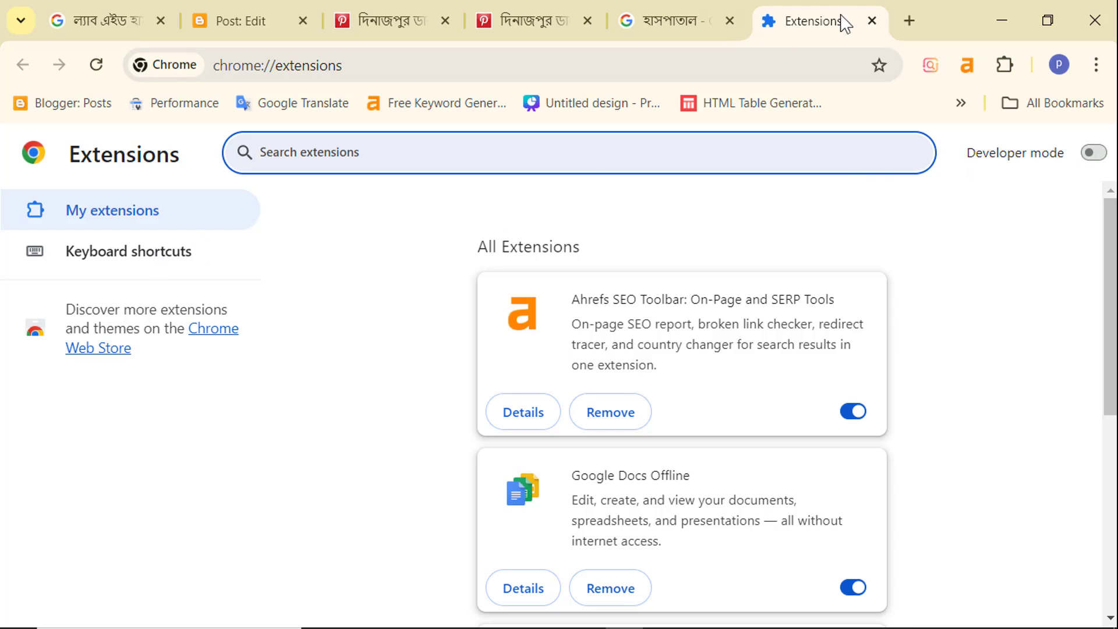
Return to the "হাসপাতাল" results and search for the suggested query "সরকারি কর্মচারী হাসপাতাল ফোন নম্বর"
left_click(539, 9)
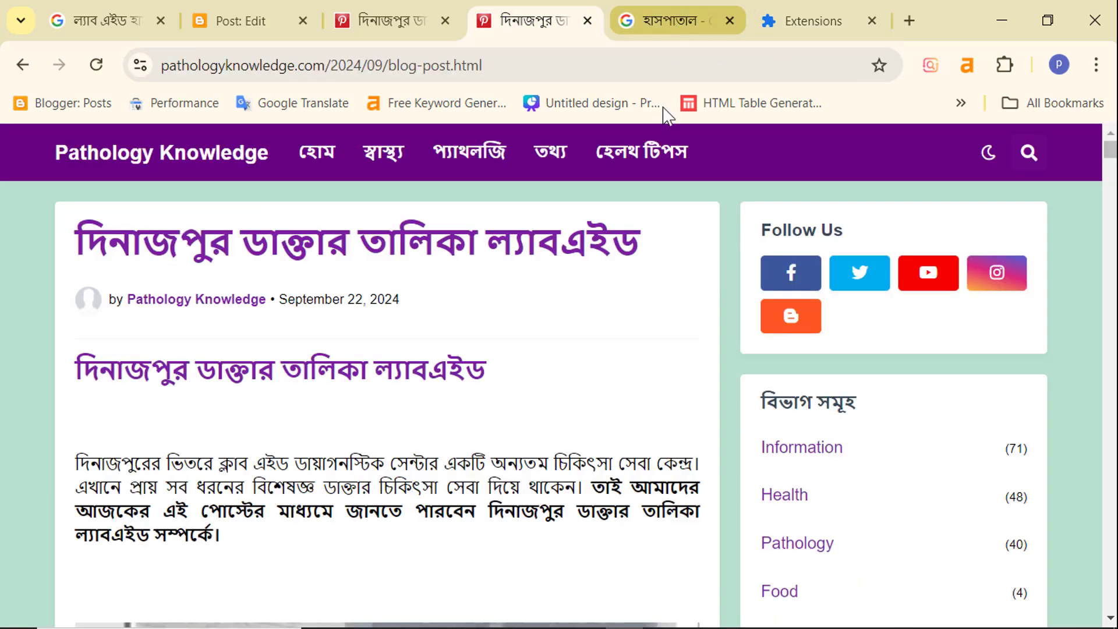
left_click(669, 25)
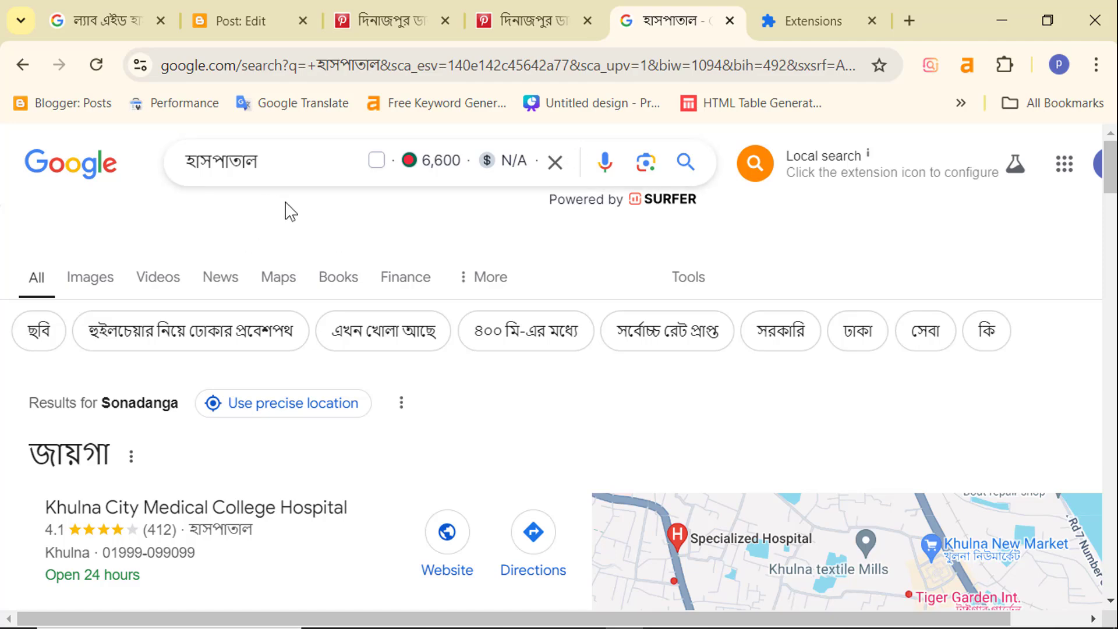
scroll(258, 358, "down", 2)
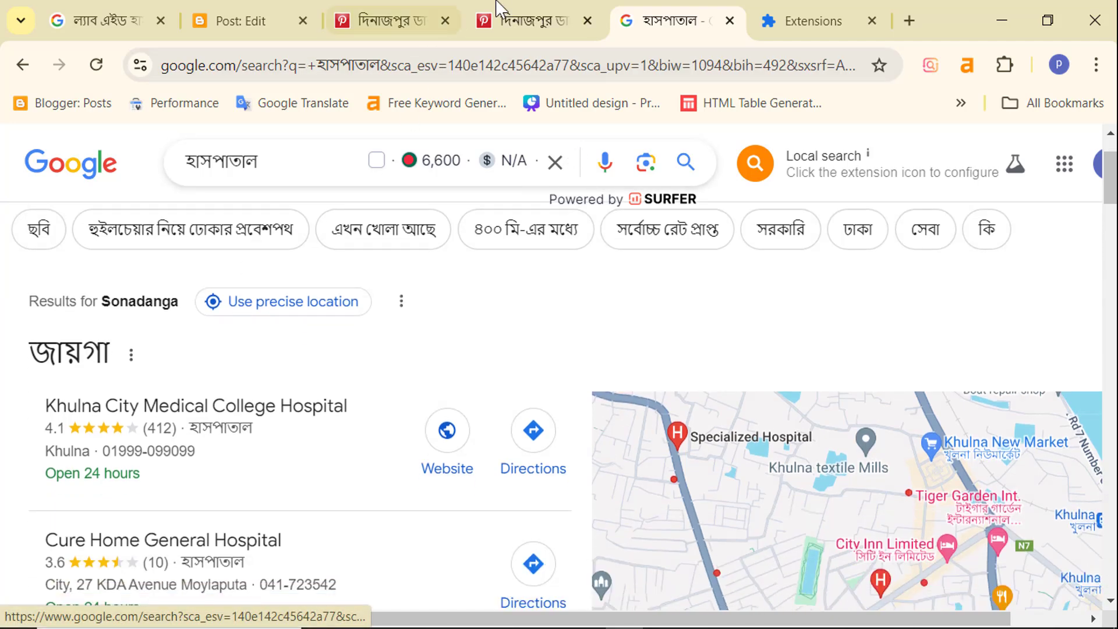
left_click(424, 5)
left_click(689, 15)
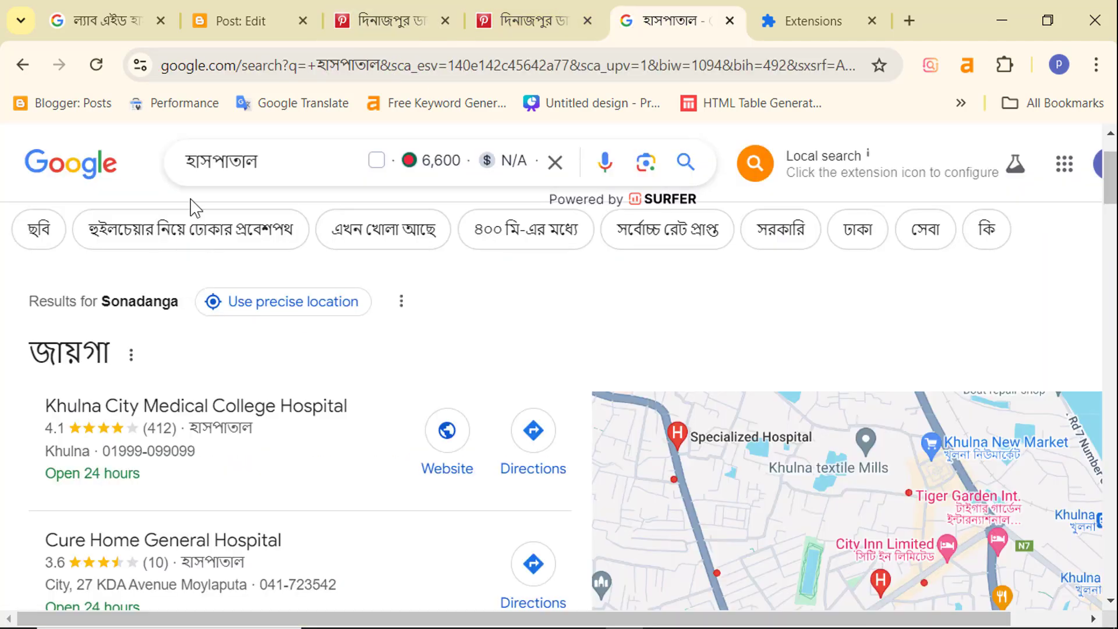
left_click(276, 160)
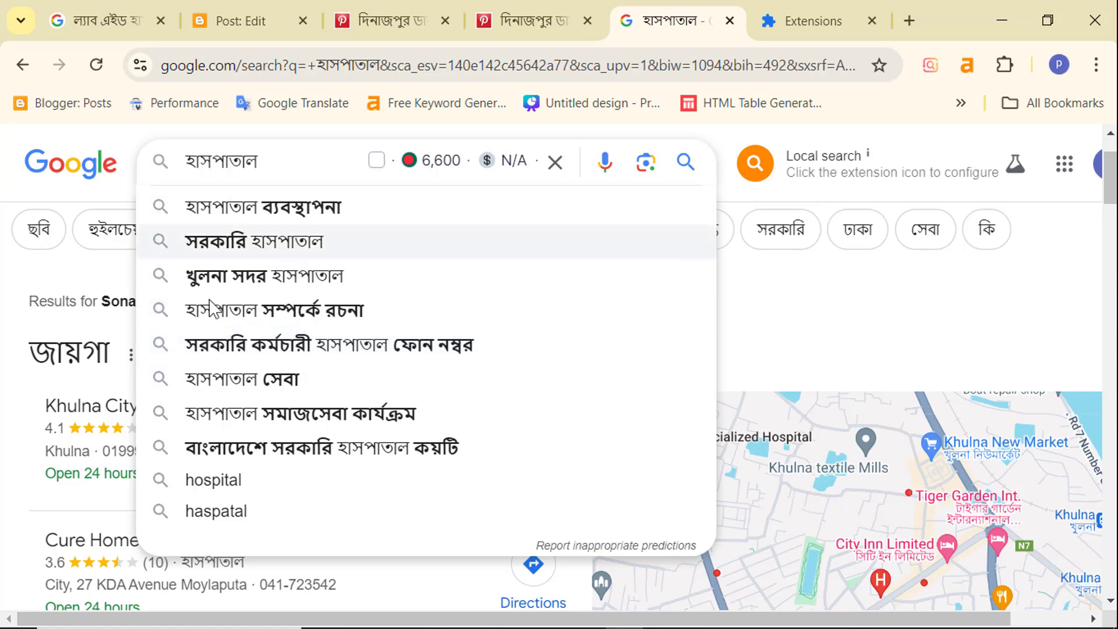
left_click(249, 346)
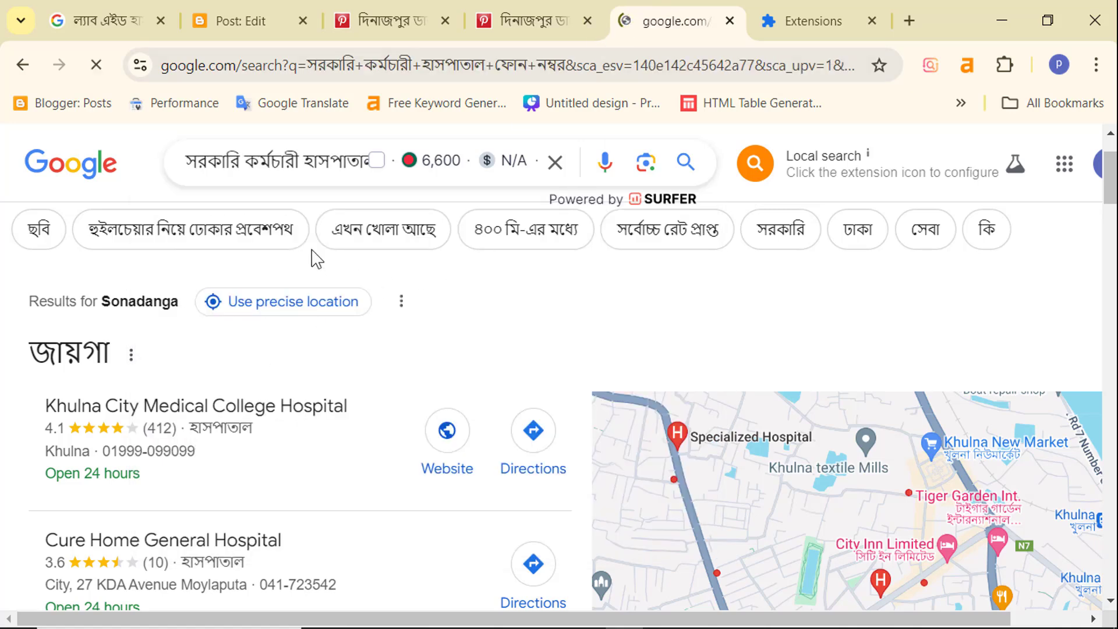
Examine the government employee hospital results, including the query's search volume, the Ahrefs keyword ideas and each result's traffic and word-count metrics
scroll(201, 378, "down", 3)
scroll(201, 377, "down", 3)
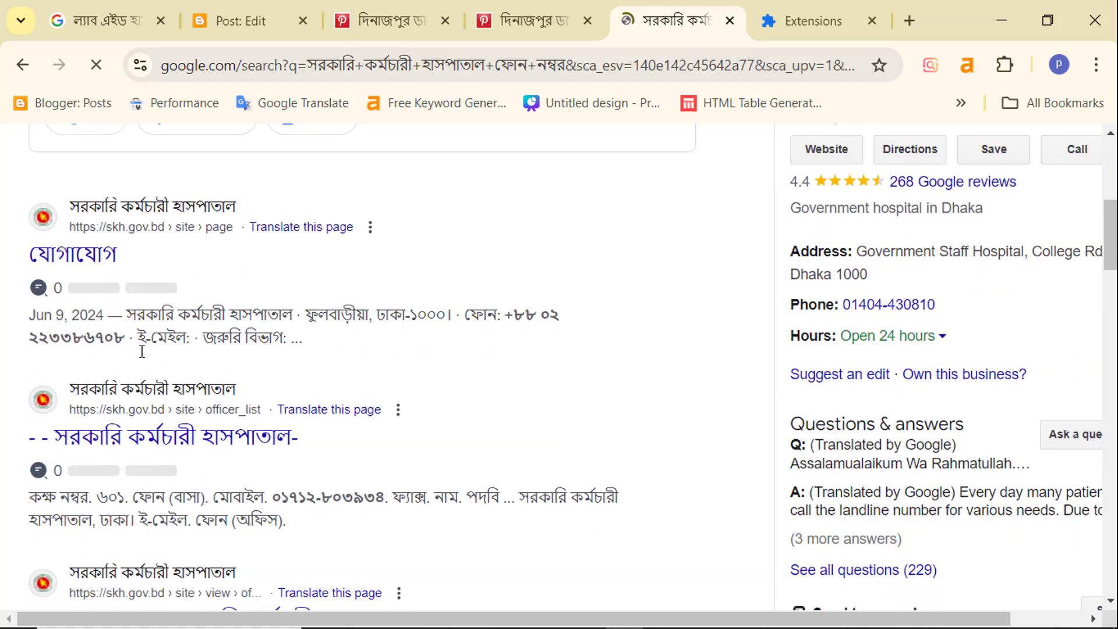
scroll(142, 352, "up", 6)
scroll(274, 351, "down", 6)
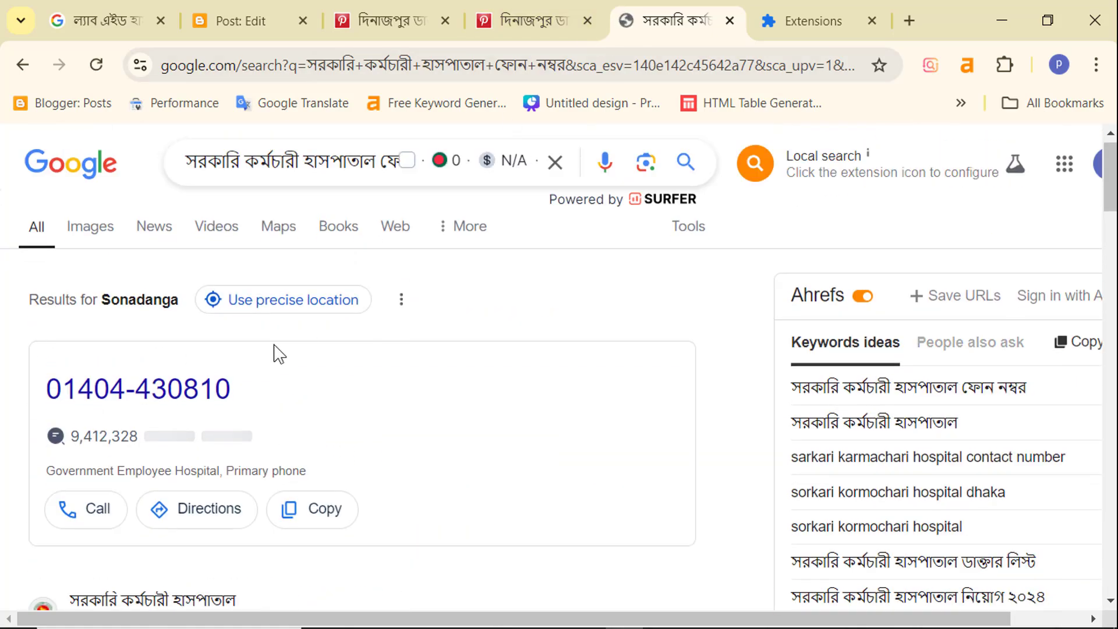
scroll(373, 351, "up", 6)
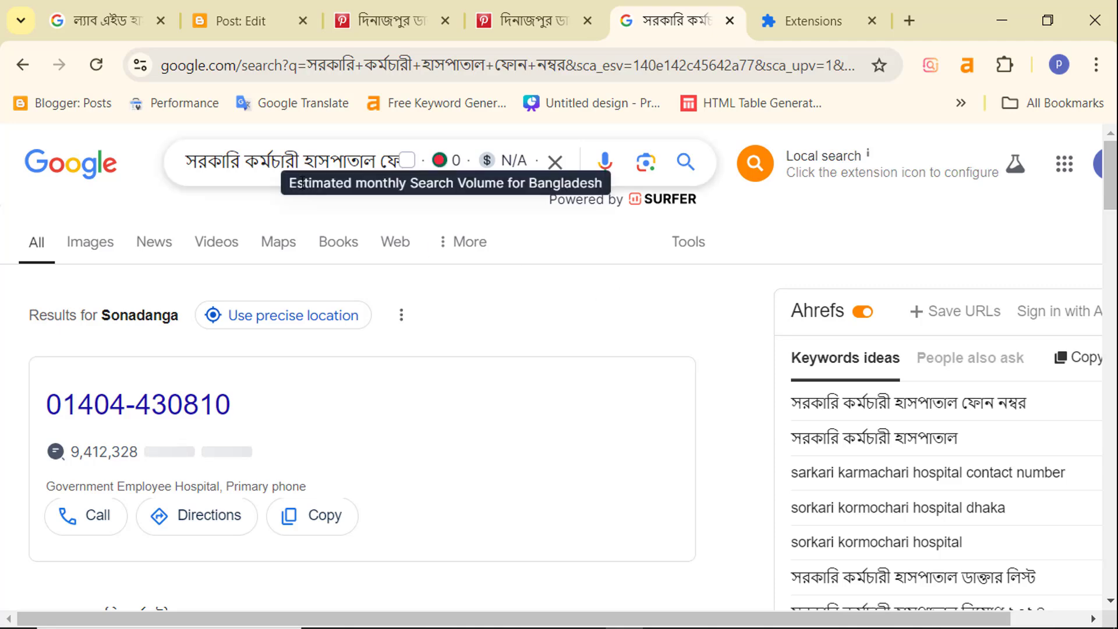
scroll(263, 285, "down", 5)
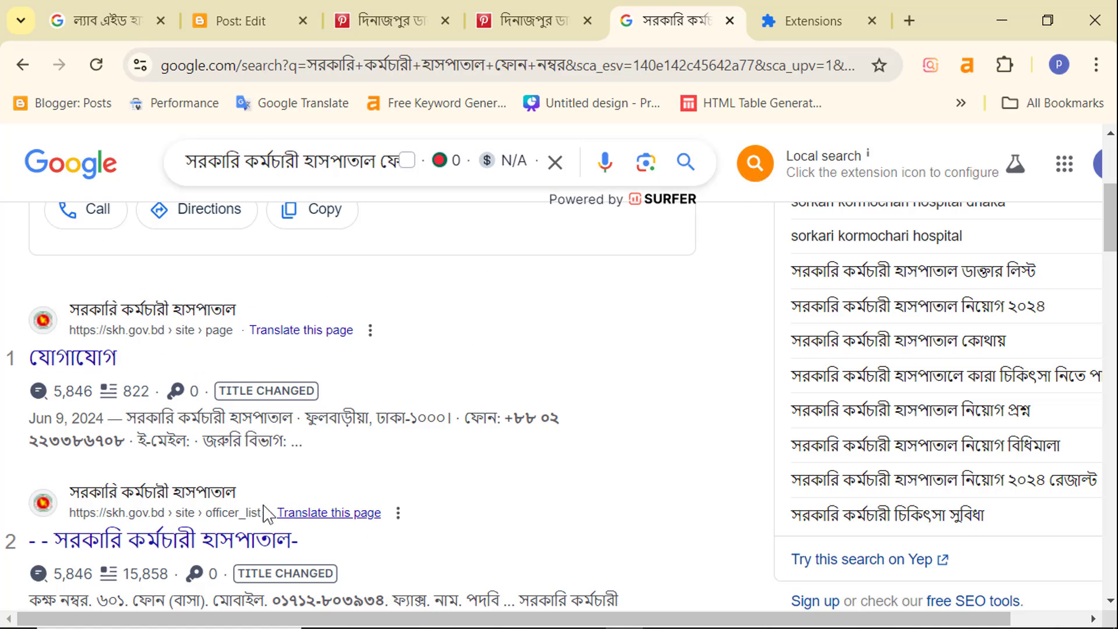
mouse_move(491, 165)
scroll(314, 313, "up", 5)
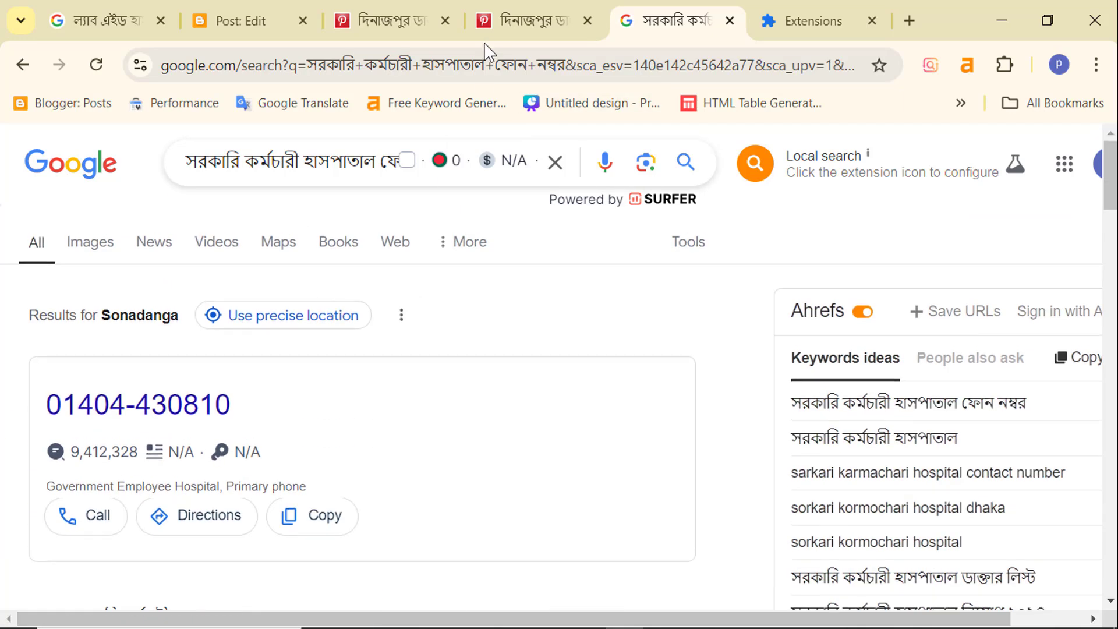
Search Google for "arshefs" in a new tab and open the Ahrefs Free Keyword Generator page from the results
left_click(850, 9)
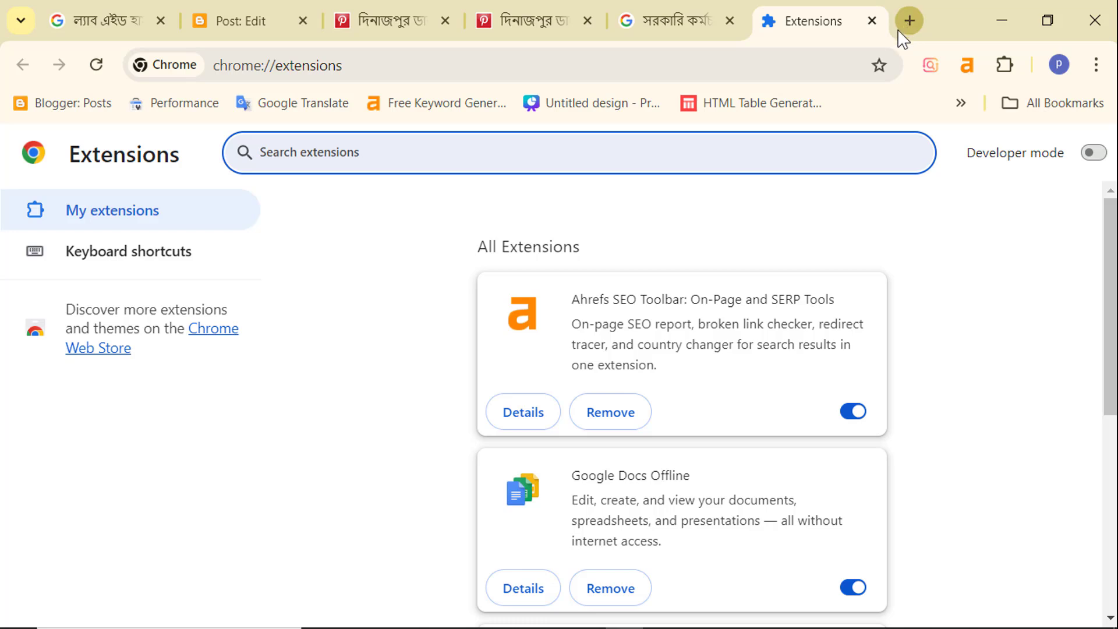
left_click(899, 34)
left_click(380, 65)
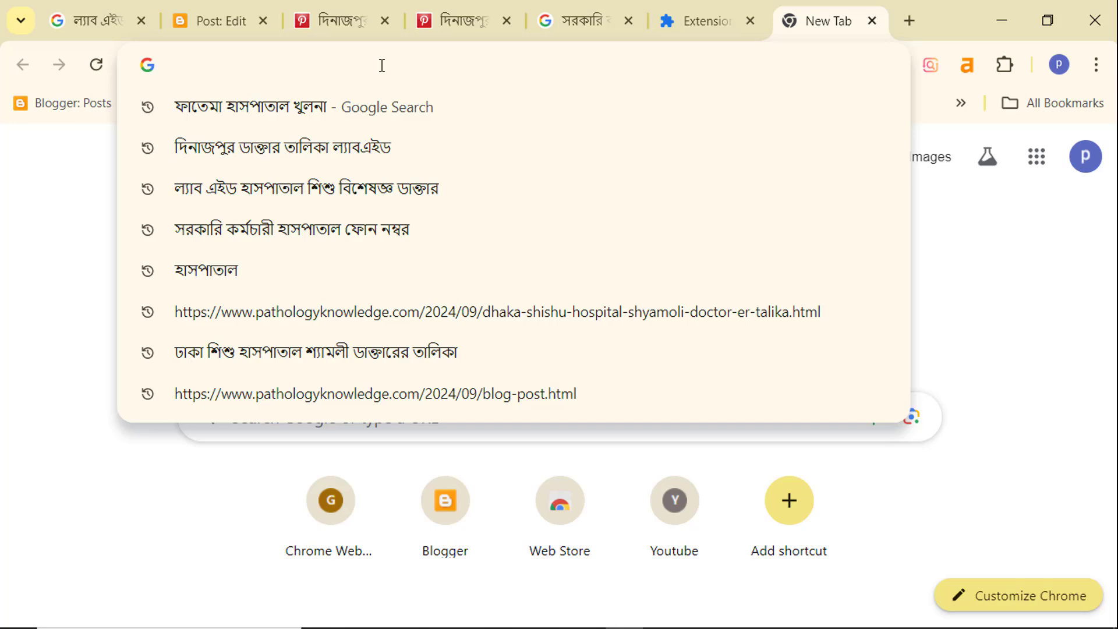
type("arsh")
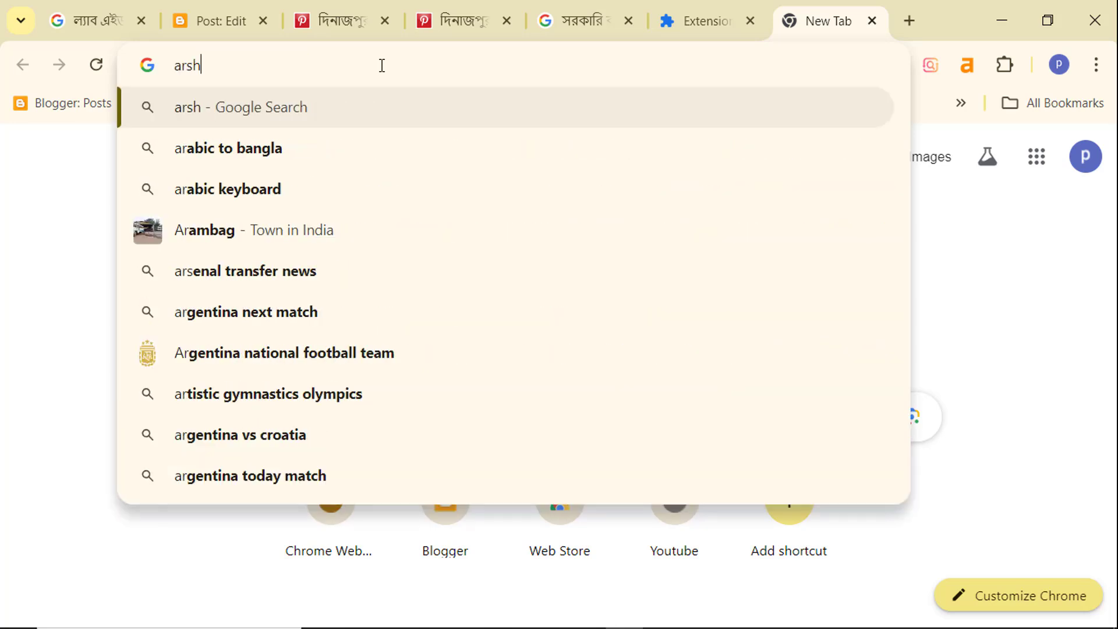
type("efs")
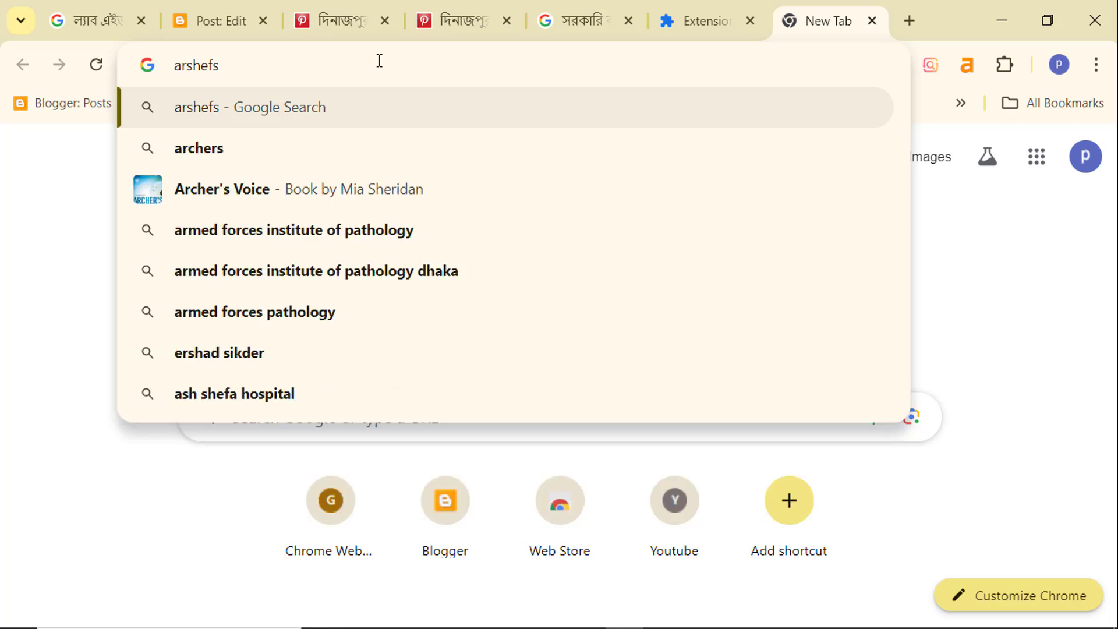
key("Return")
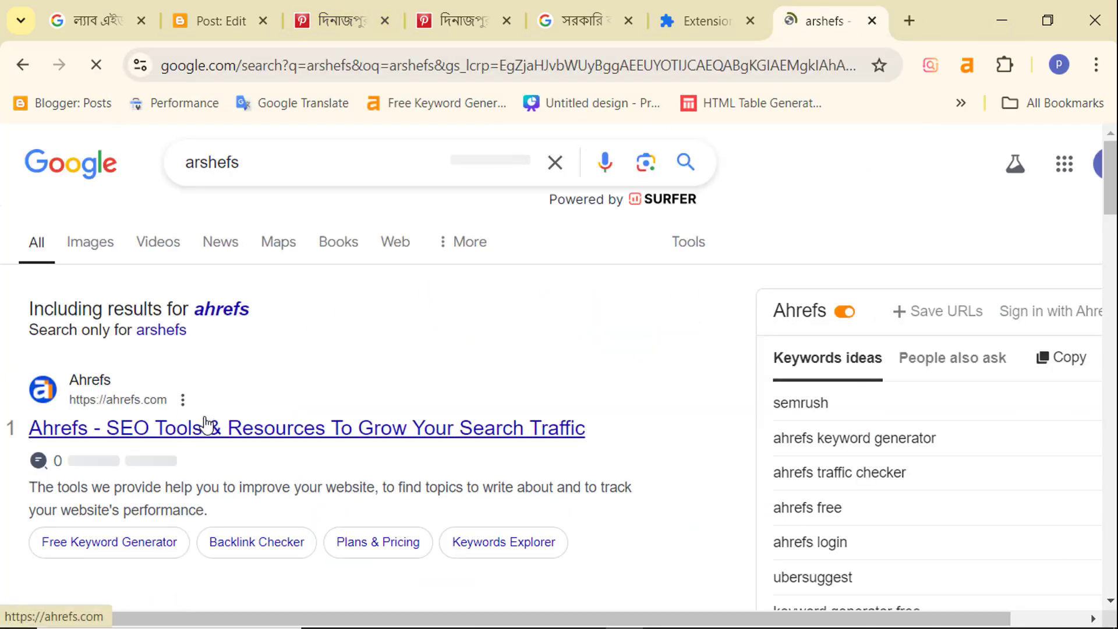
scroll(233, 414, "down", 2)
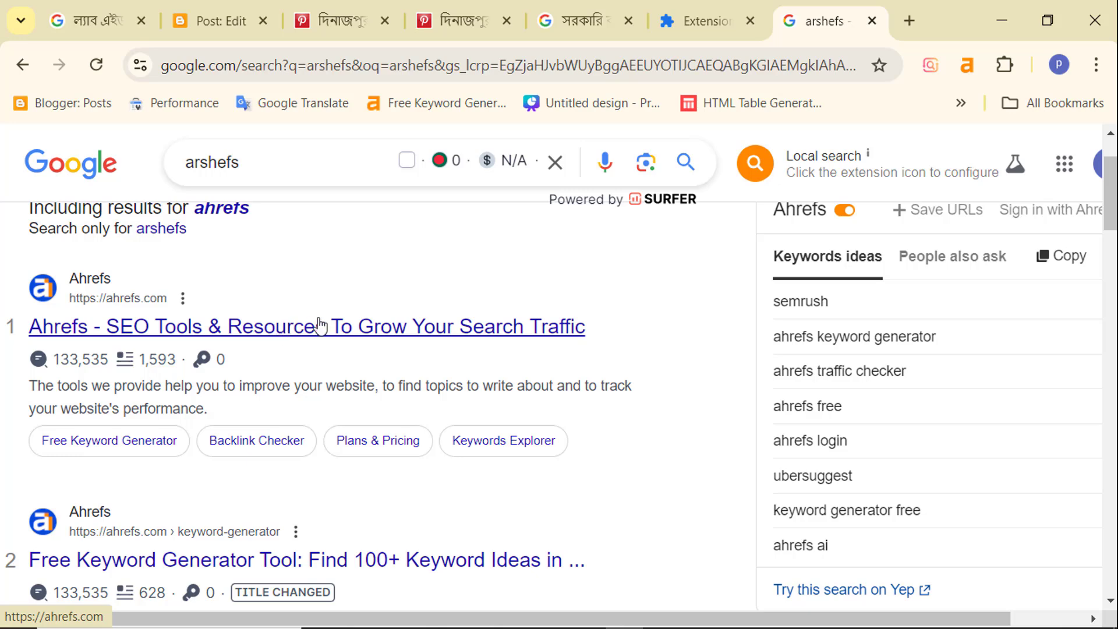
scroll(326, 324, "down", 5)
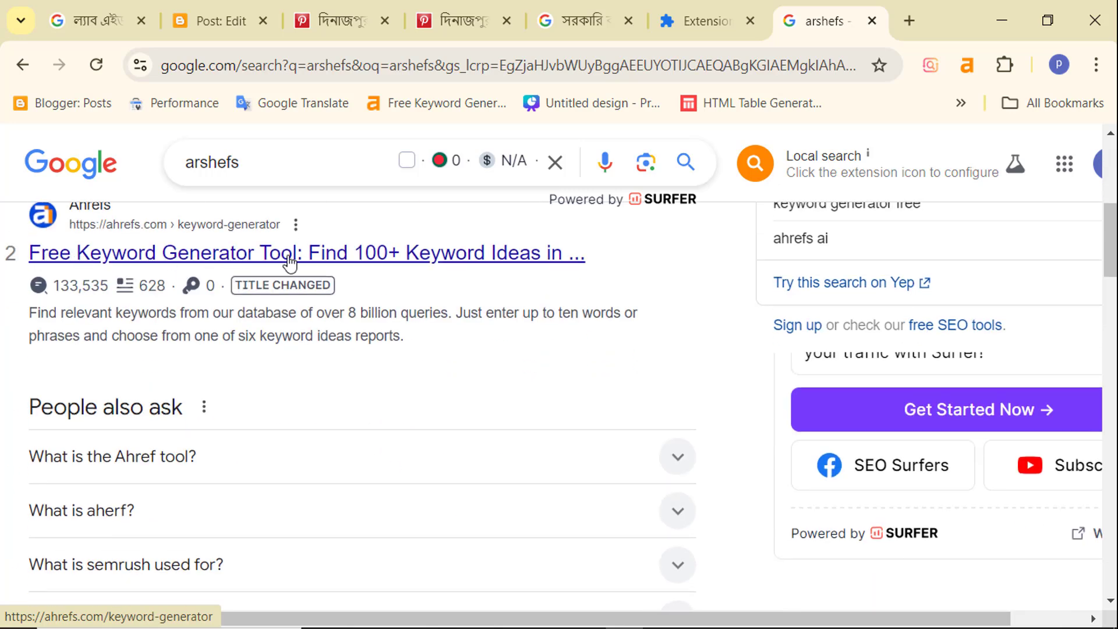
left_click(289, 263)
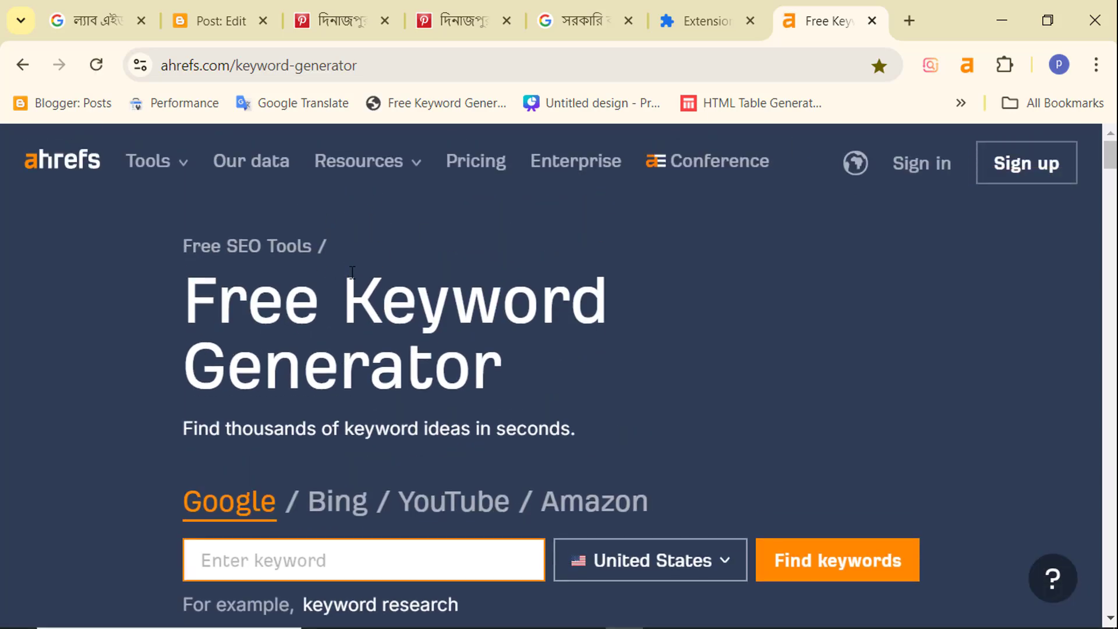
Search Google for the page heading "Free Keyword Generator" in a new tab, and return to the Ahrefs page to review its introduction
left_click(388, 69)
left_click(124, 218)
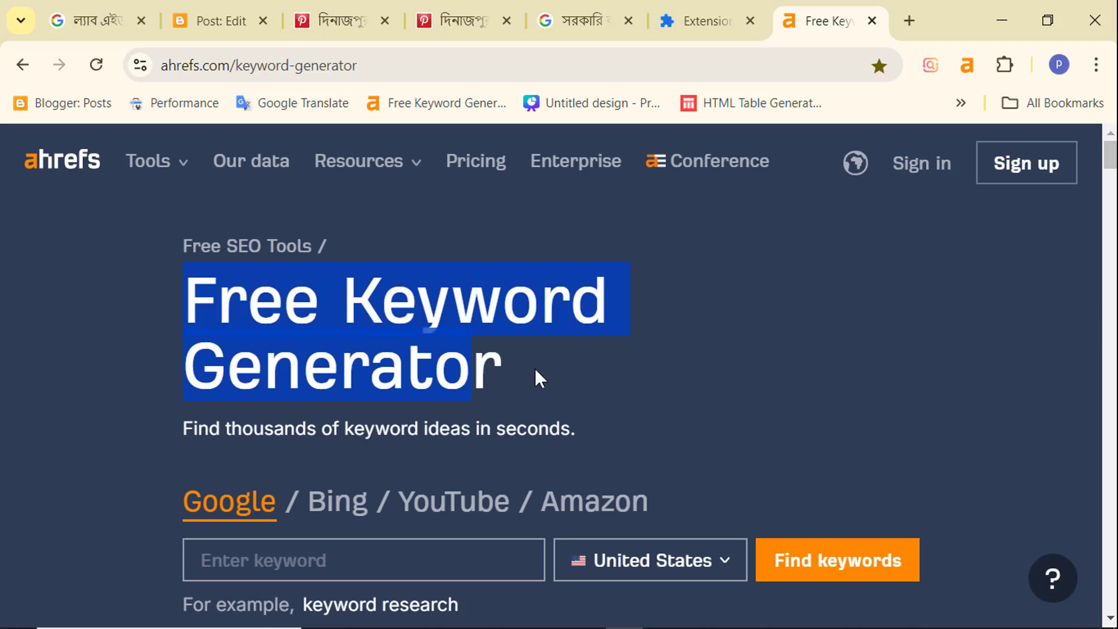
right_click(478, 304)
left_click(544, 385)
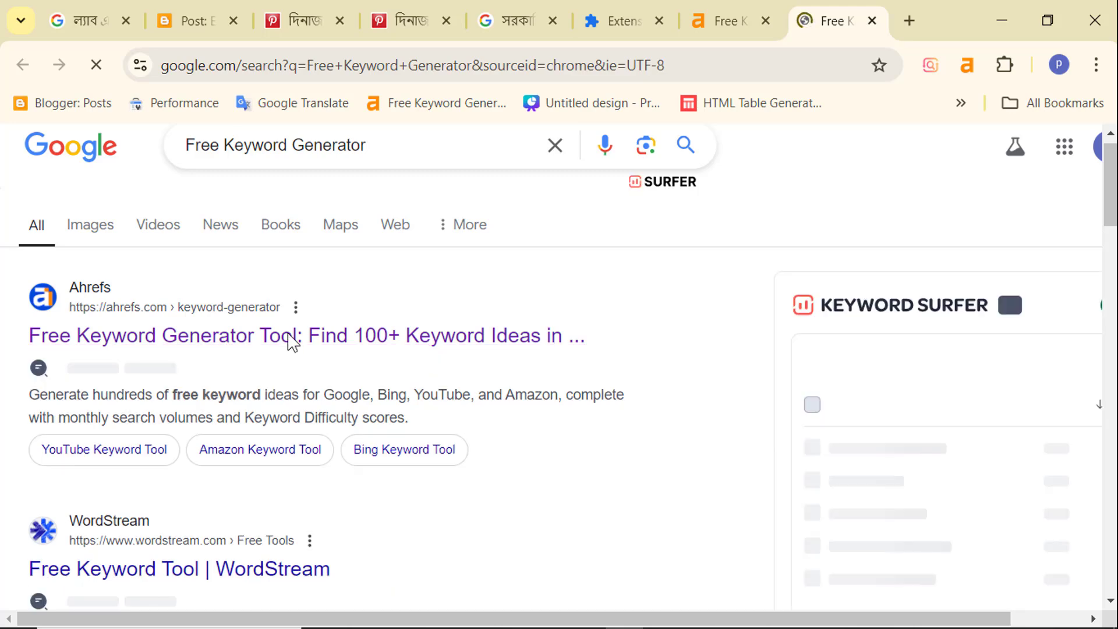
left_click(733, 22)
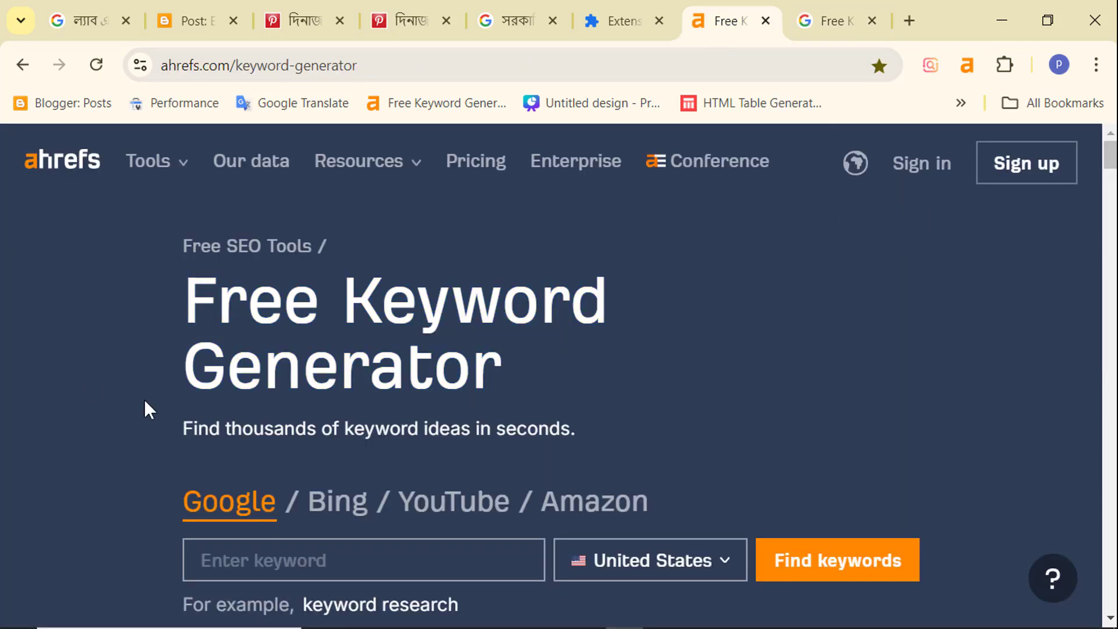
scroll(260, 293, "down", 15)
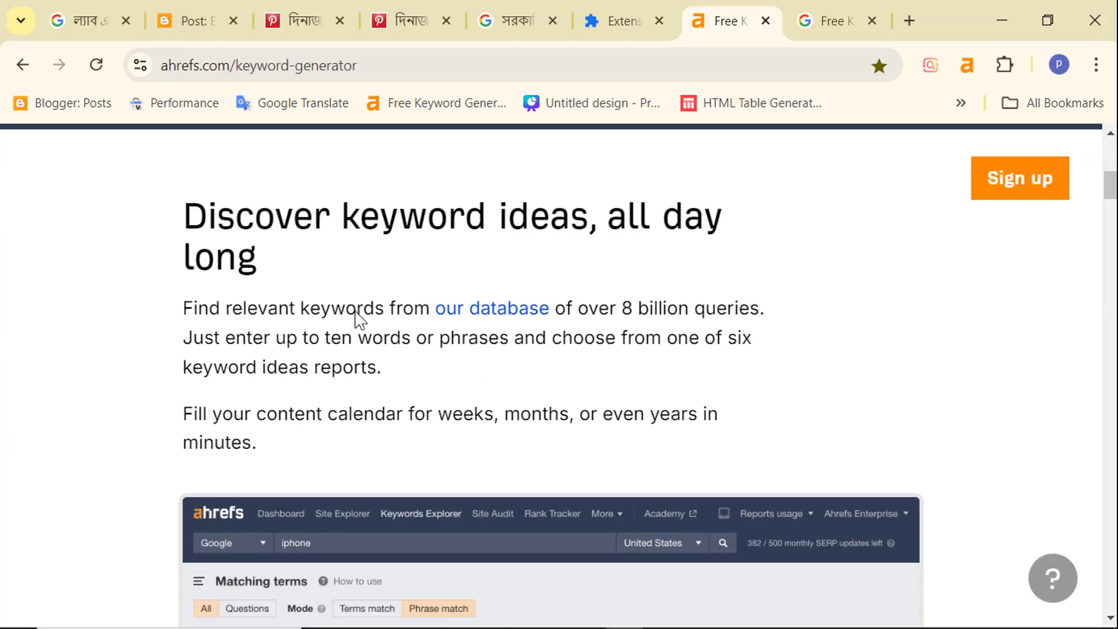
Return to the Google results for "হাসপাতাল" and copy that keyword from the search query
scroll(399, 365, "down", 7)
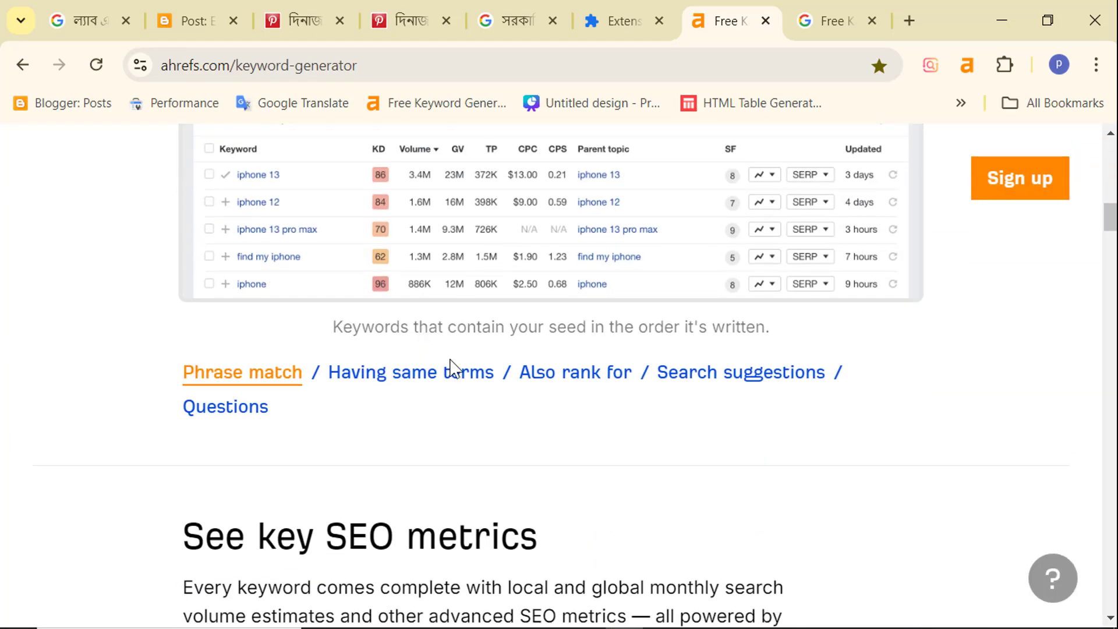
scroll(457, 367, "up", 20)
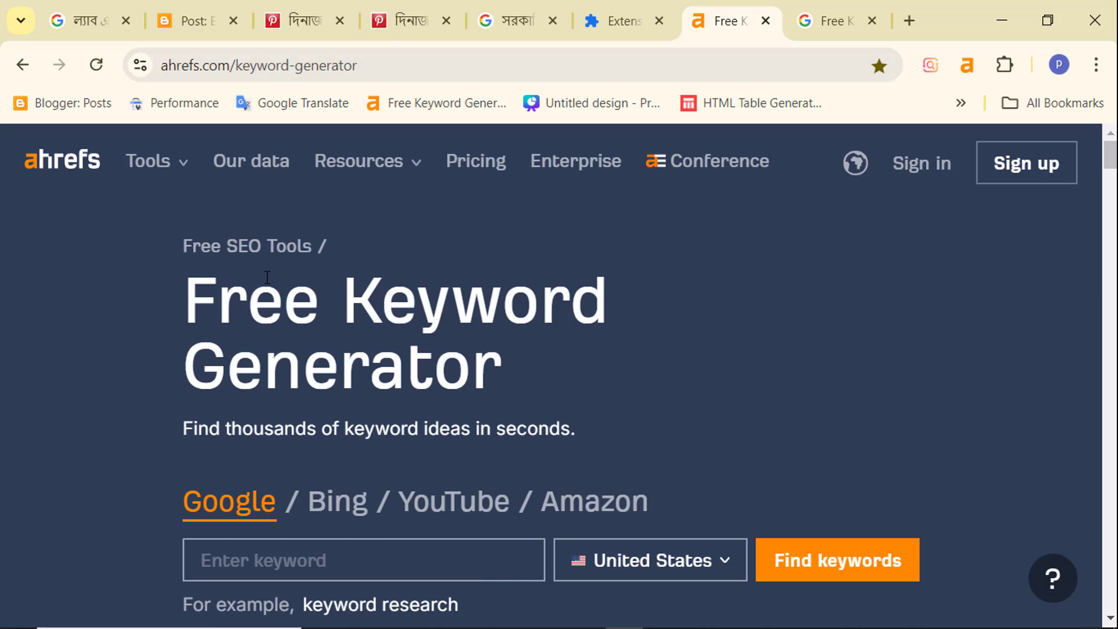
left_click(489, 21)
left_click(78, 15)
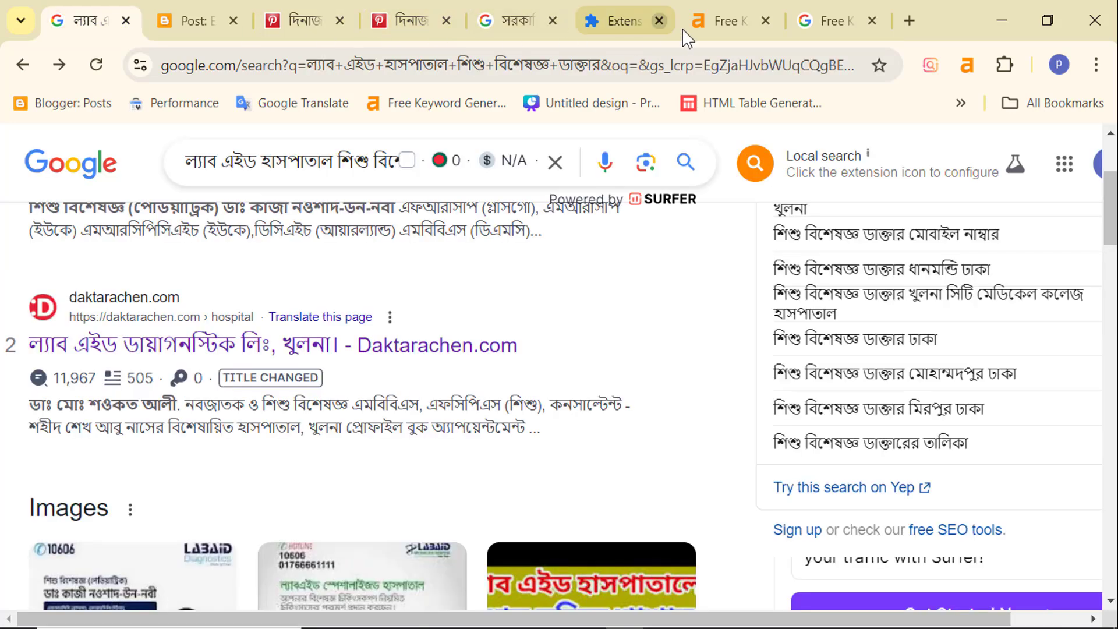
left_click(486, 18)
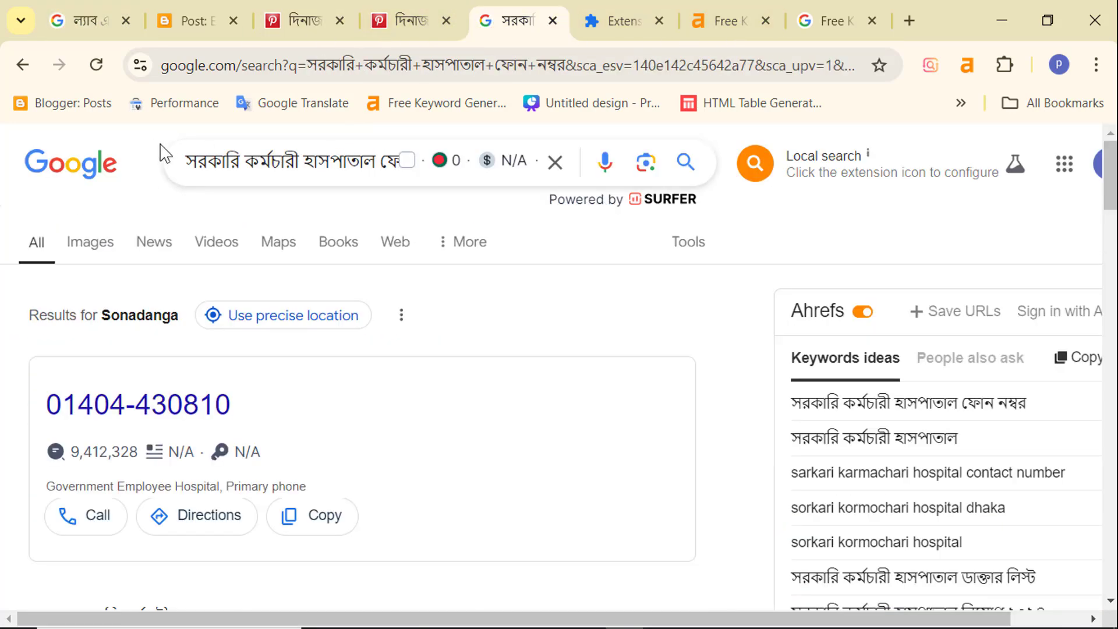
left_click(23, 66)
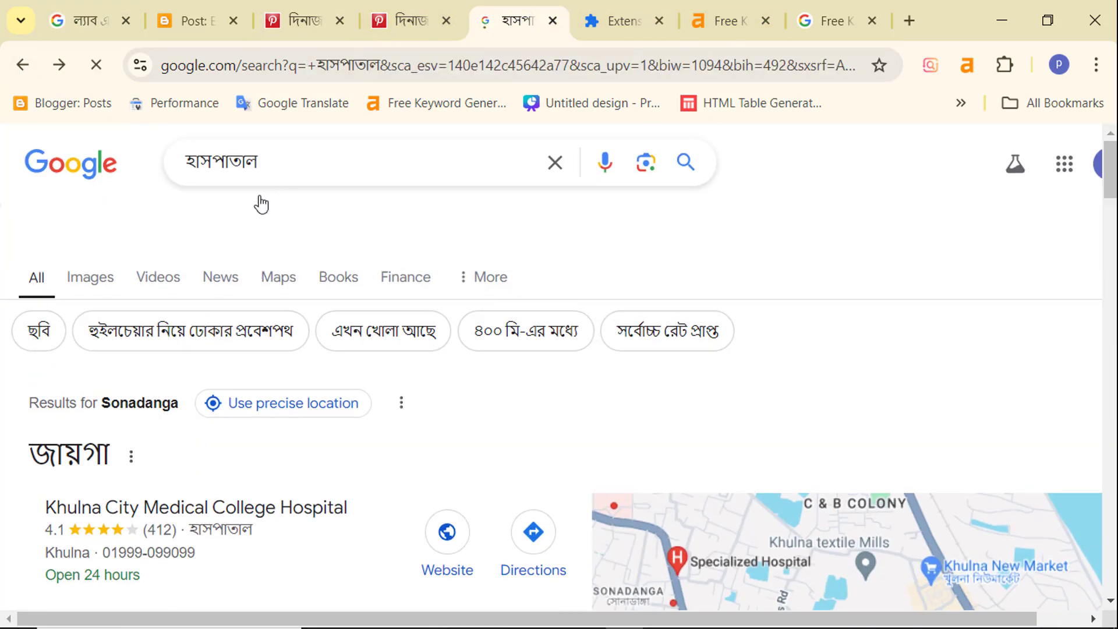
left_click_drag(259, 162, 137, 172)
right_click(222, 153)
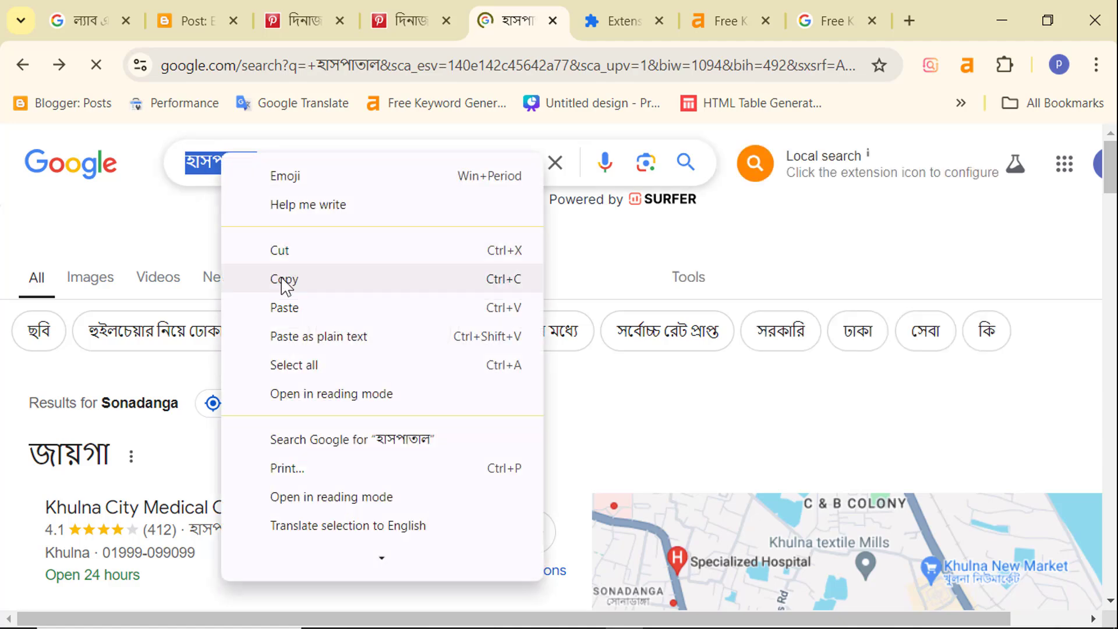
left_click(300, 286)
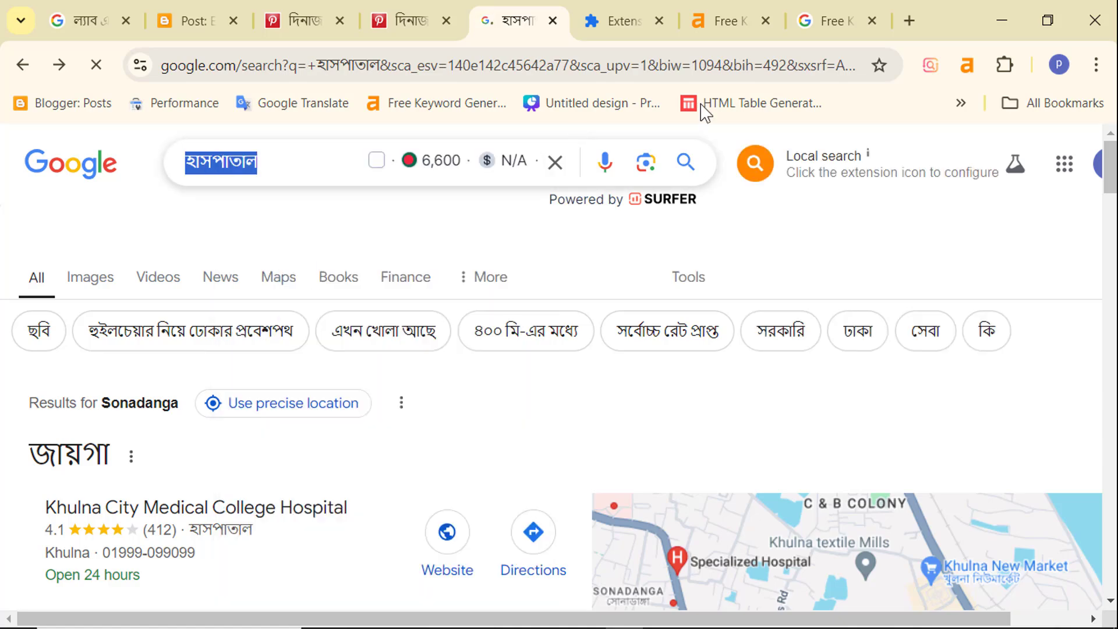
Enter the copied keyword "হাসপাতাল" in the Ahrefs Free Keyword Generator
left_click(701, 17)
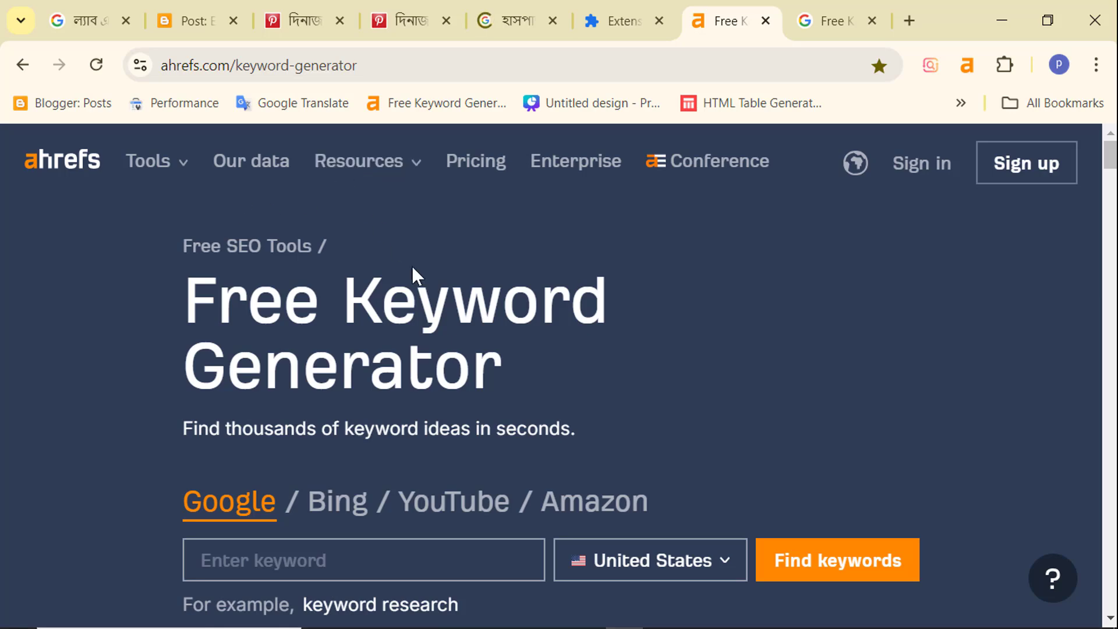
scroll(413, 274, "down", 3)
left_click(251, 356)
right_click(254, 355)
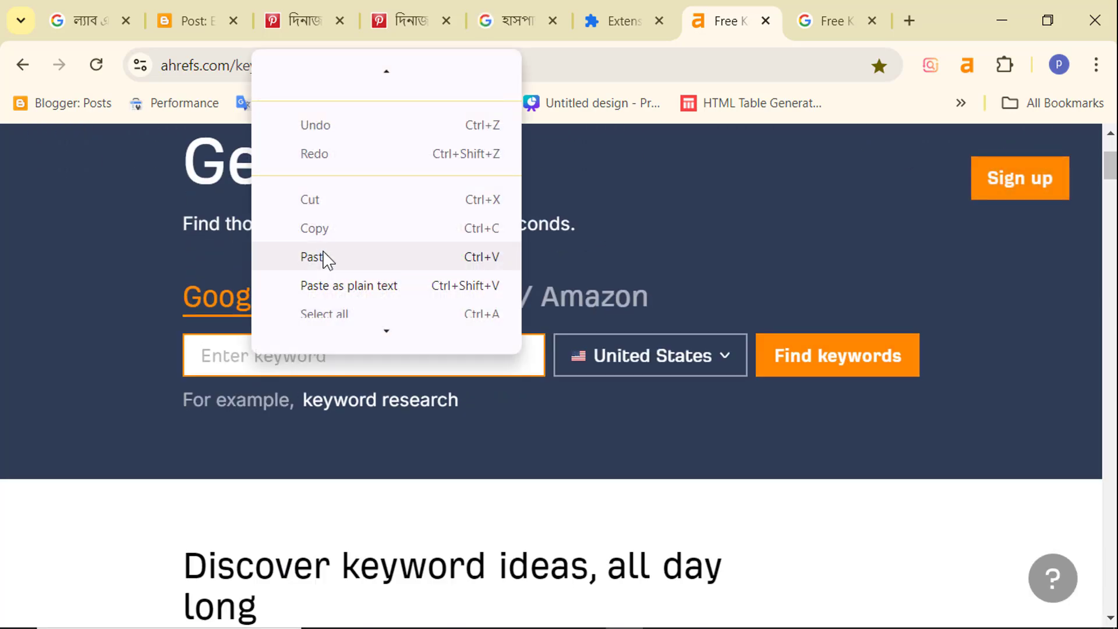
left_click(314, 257)
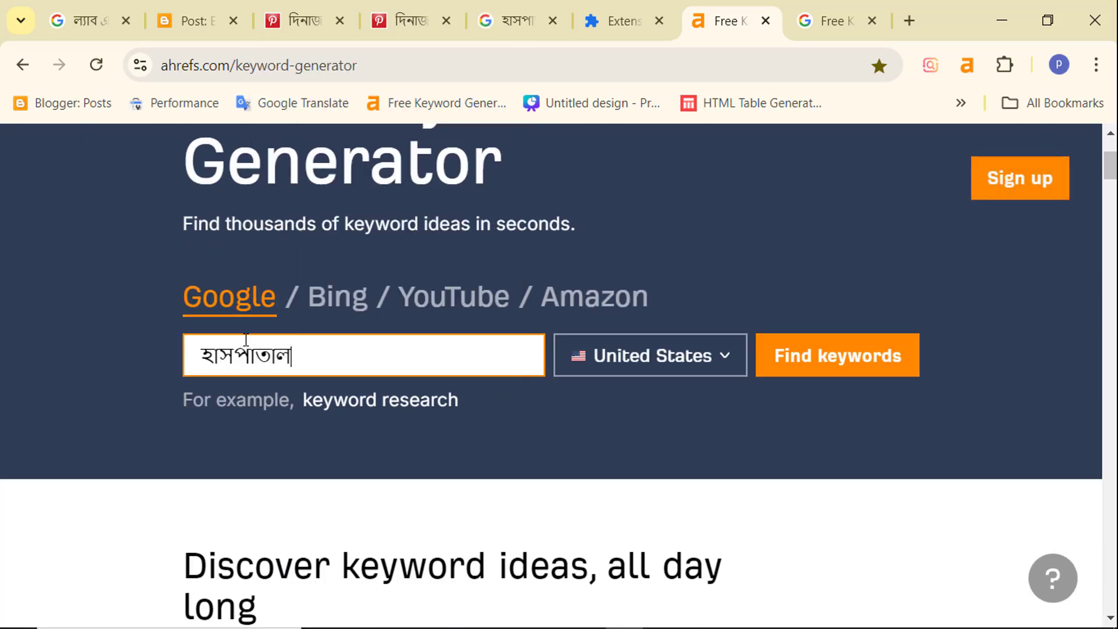
Set the target country to Bangladesh and generate the Google keyword ideas
left_click(635, 370)
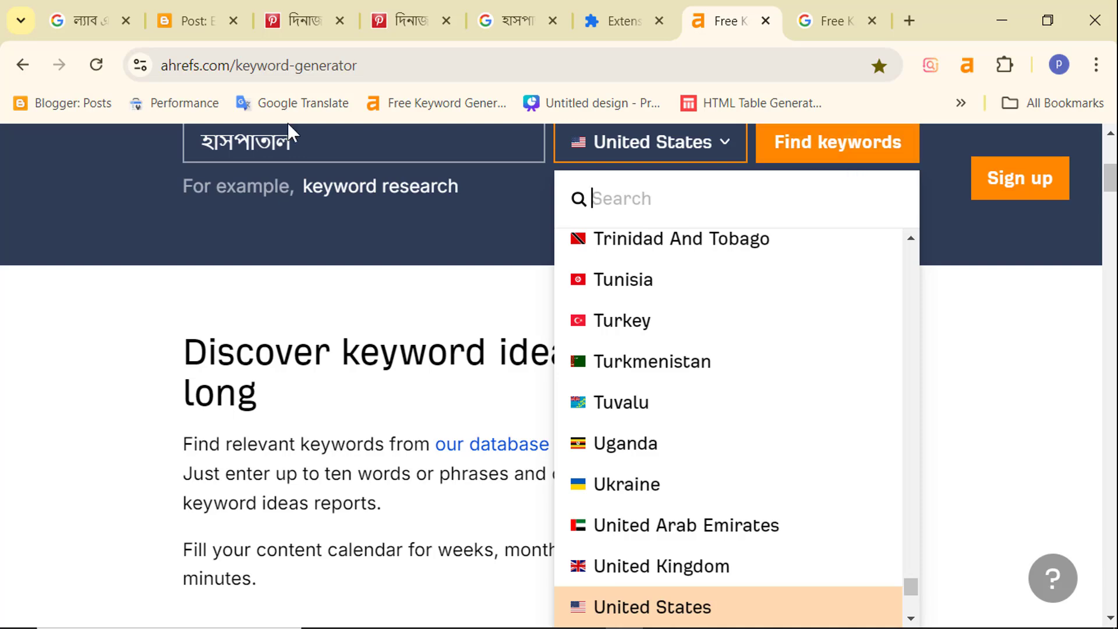
mouse_move(1018, 617)
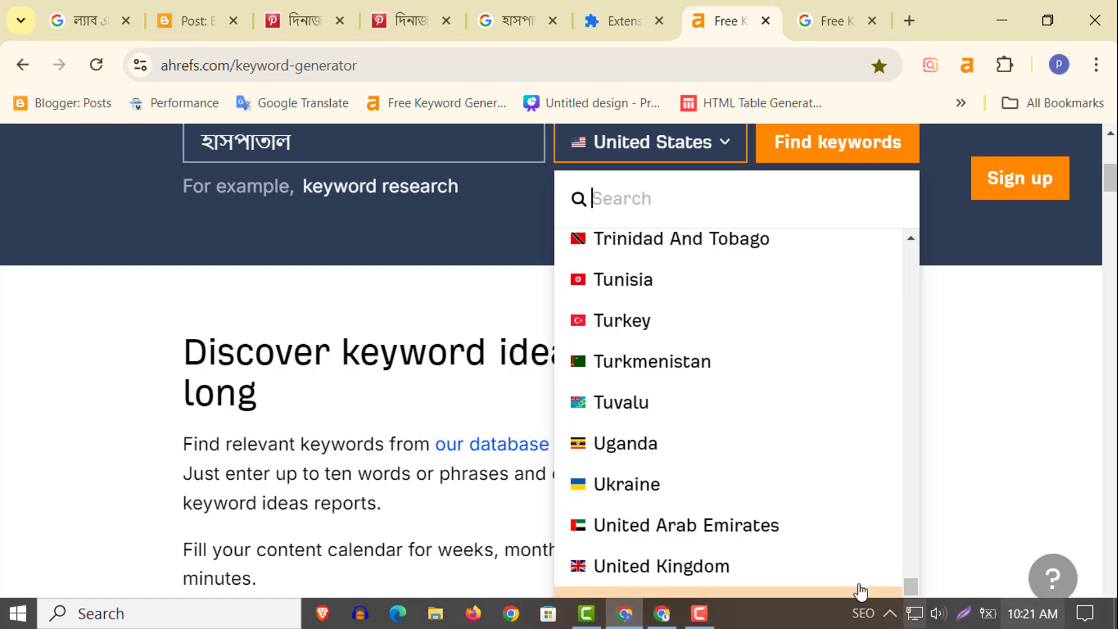
left_click_drag(910, 587, 928, 225)
scroll(679, 312, "down", 8)
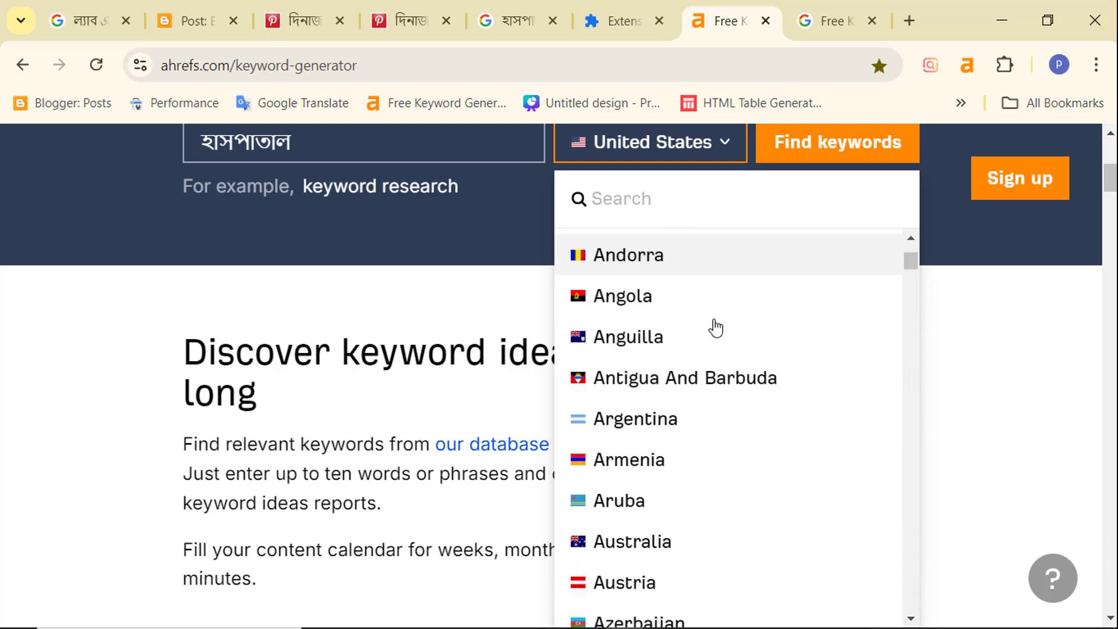
left_click(614, 407)
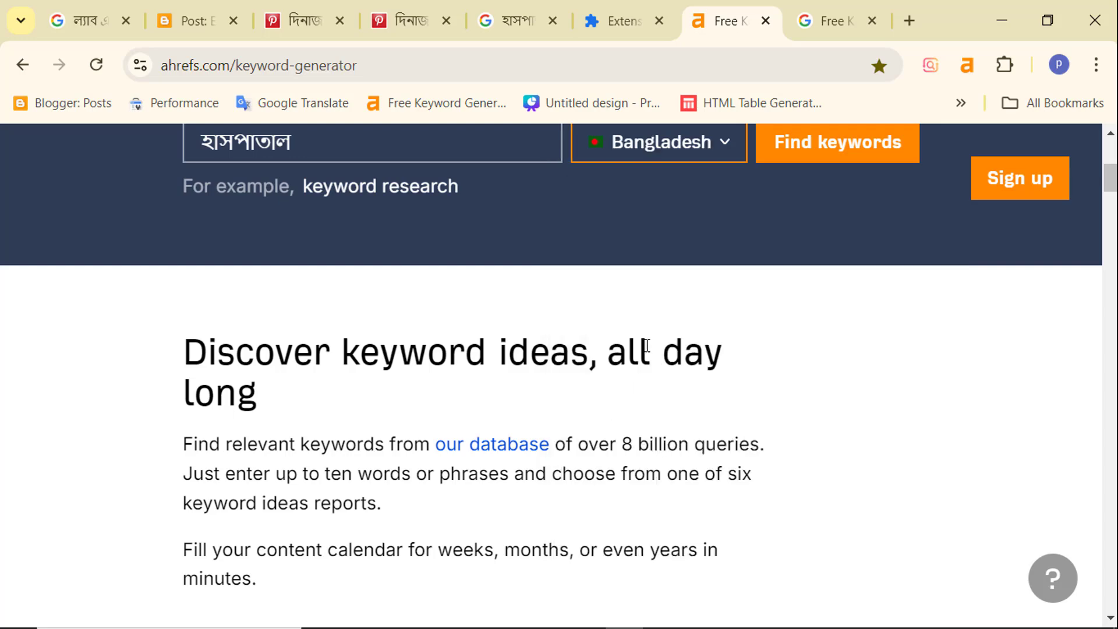
scroll(679, 291, "up", 2)
left_click(789, 262)
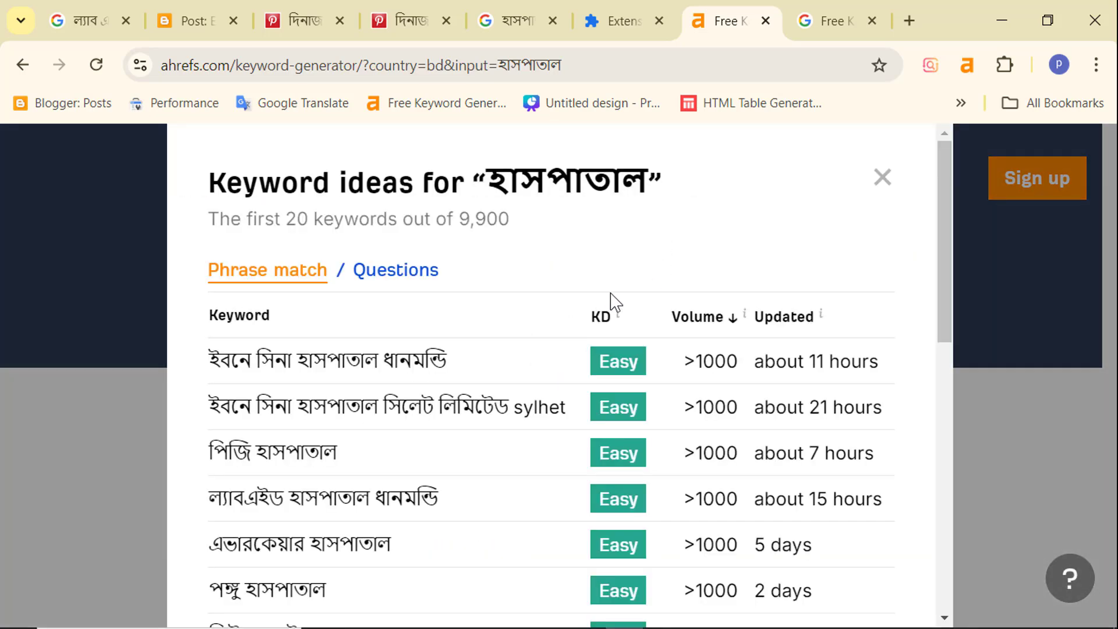
Examine the phrase-match keyword ideas for "হাসপাতাল" and the keyword difficulty rating given for each
scroll(464, 312, "down", 3)
scroll(469, 312, "up", 2)
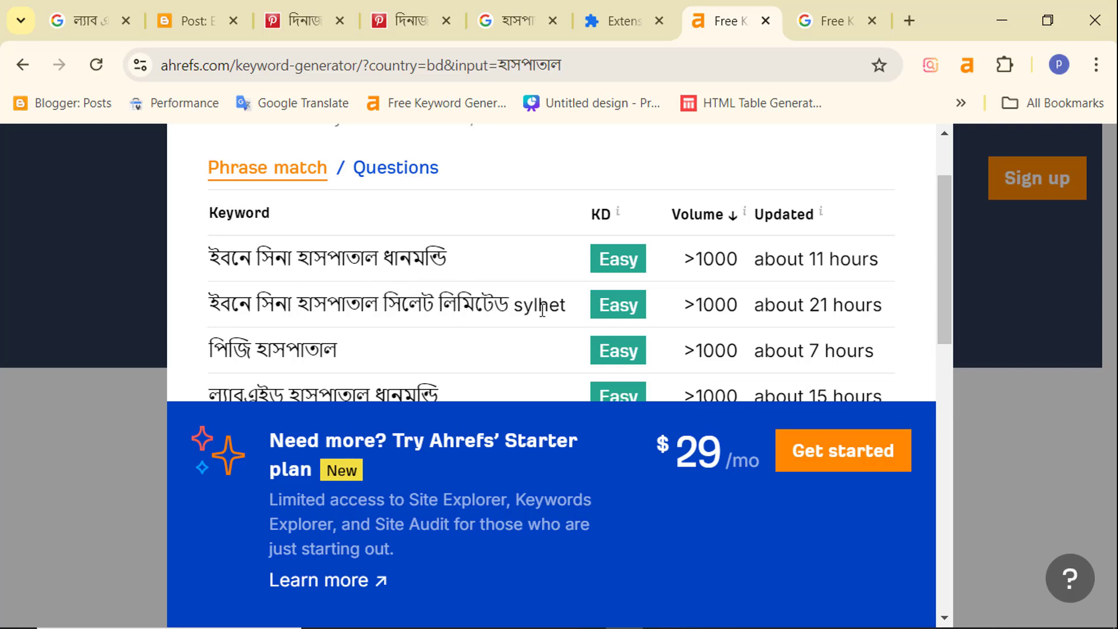
left_click_drag(313, 305, 477, 309)
left_click(462, 310)
scroll(449, 312, "down", 1)
left_click_drag(218, 293, 458, 300)
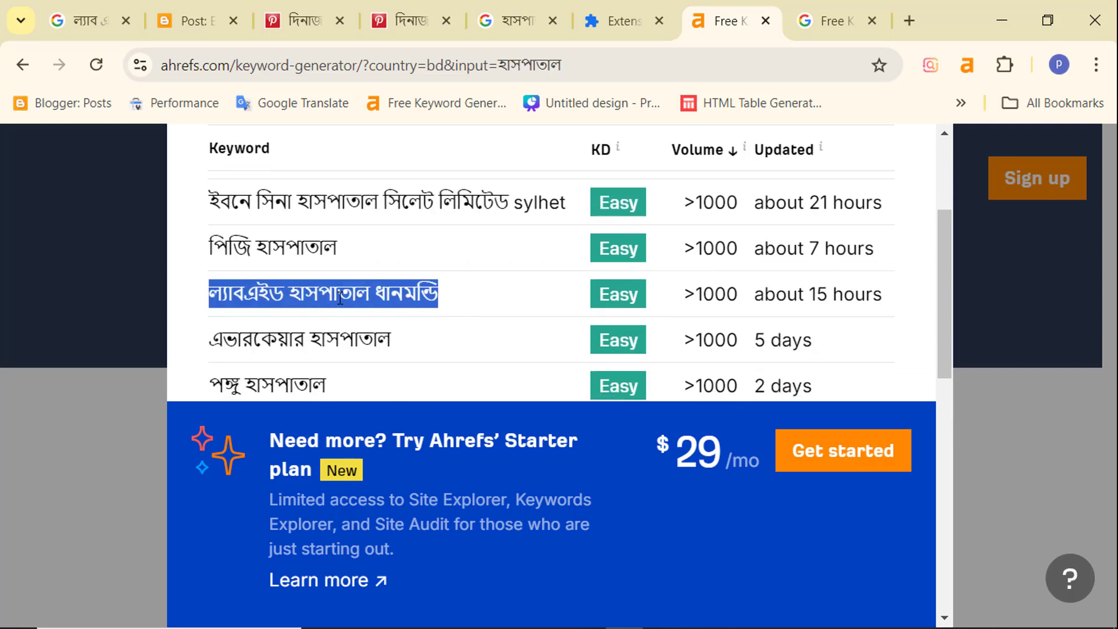
left_click_drag(220, 340, 391, 340)
scroll(405, 306, "down", 4)
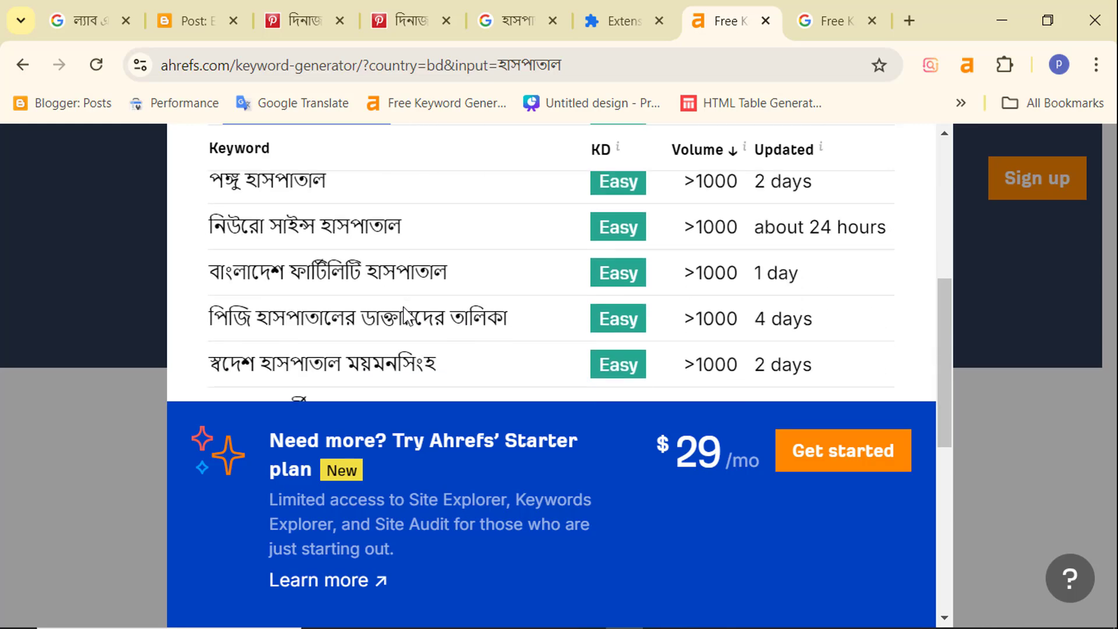
scroll(406, 308, "down", 3)
scroll(457, 299, "up", 10)
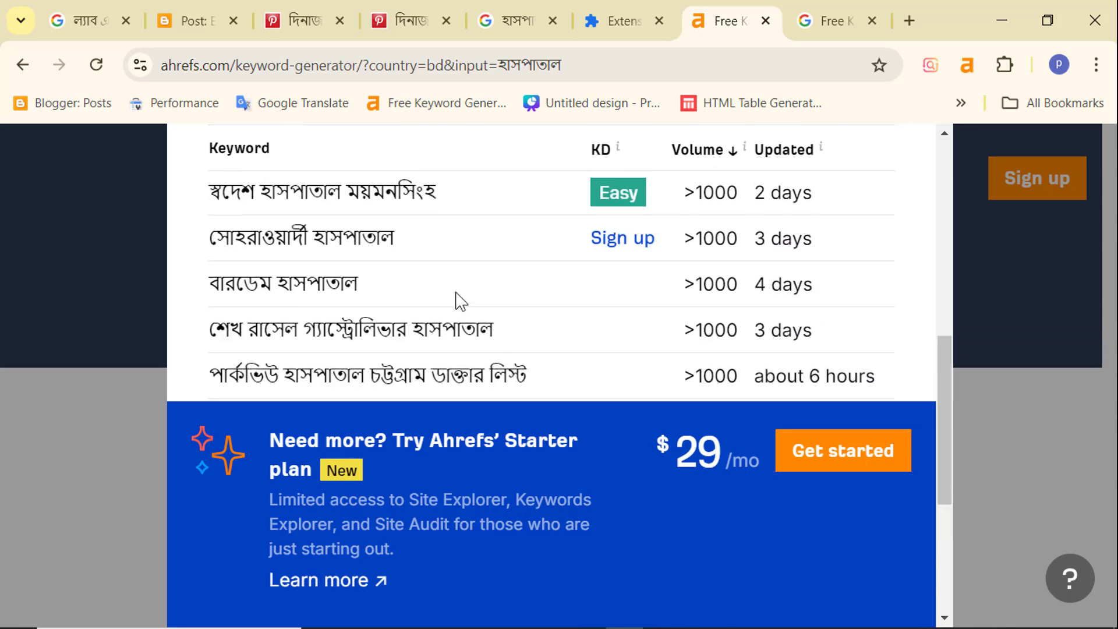
scroll(654, 257, "up", 3)
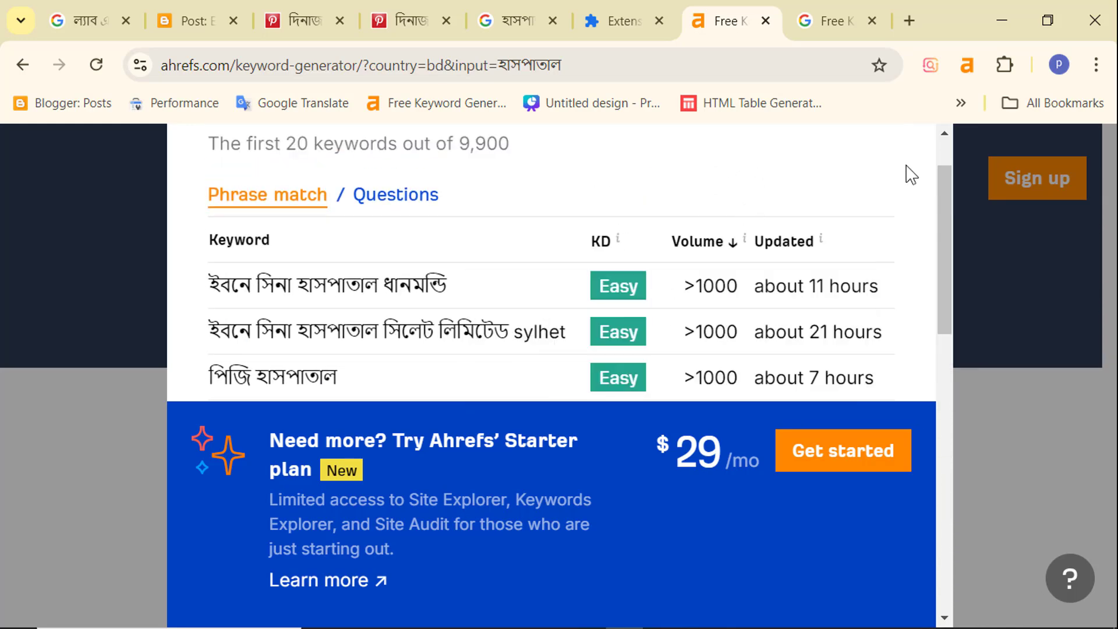
scroll(801, 209, "down", 2)
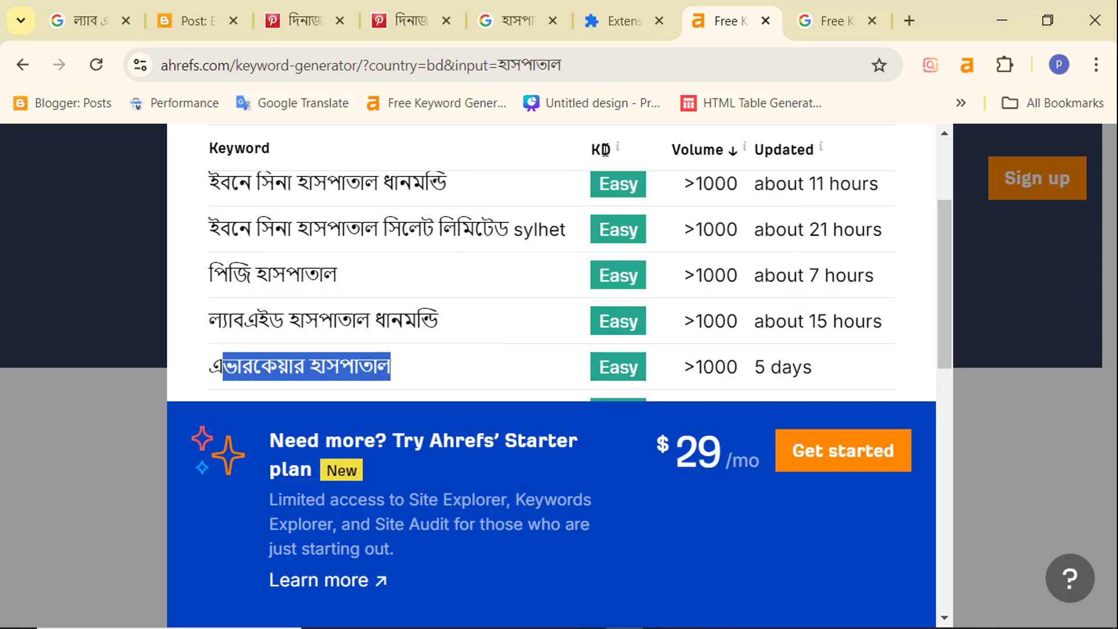
mouse_move(613, 150)
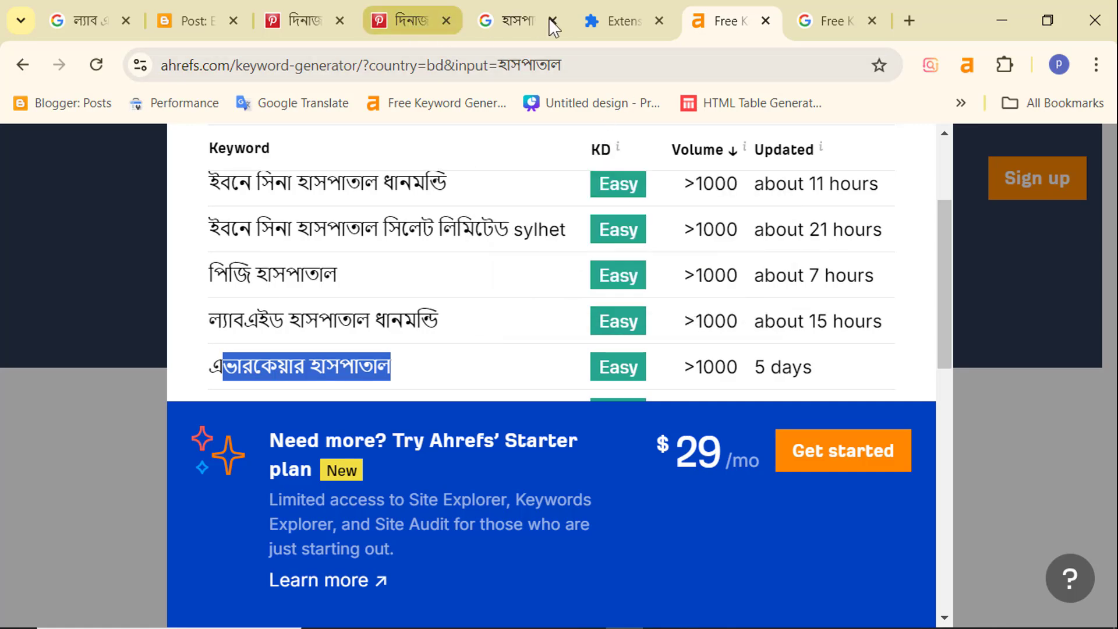
scroll(482, 299, "up", 3)
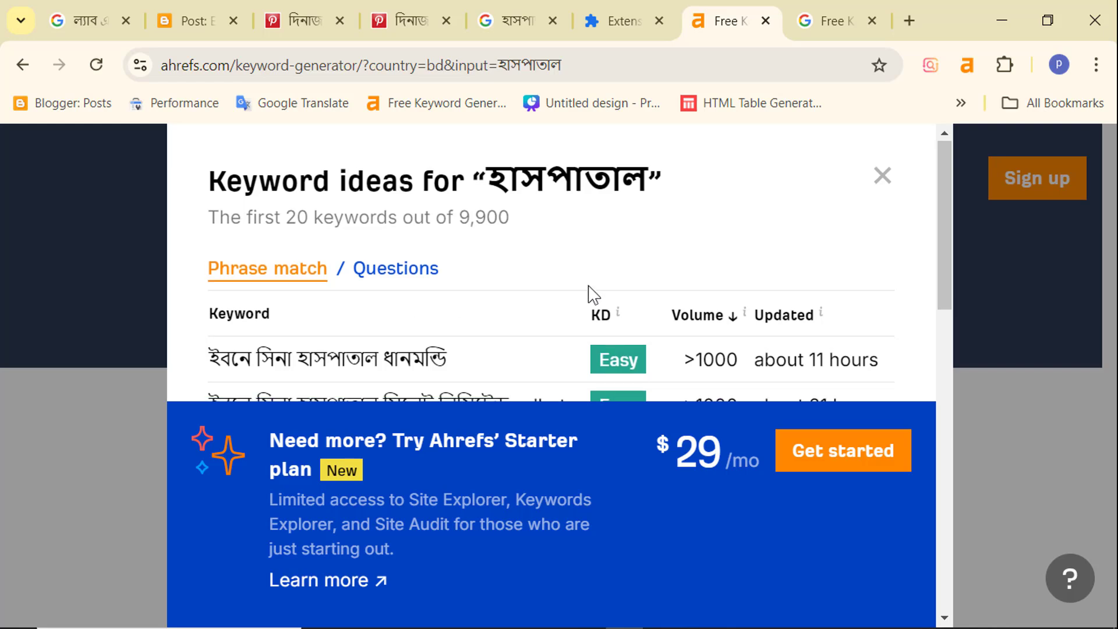
scroll(605, 277, "down", 2)
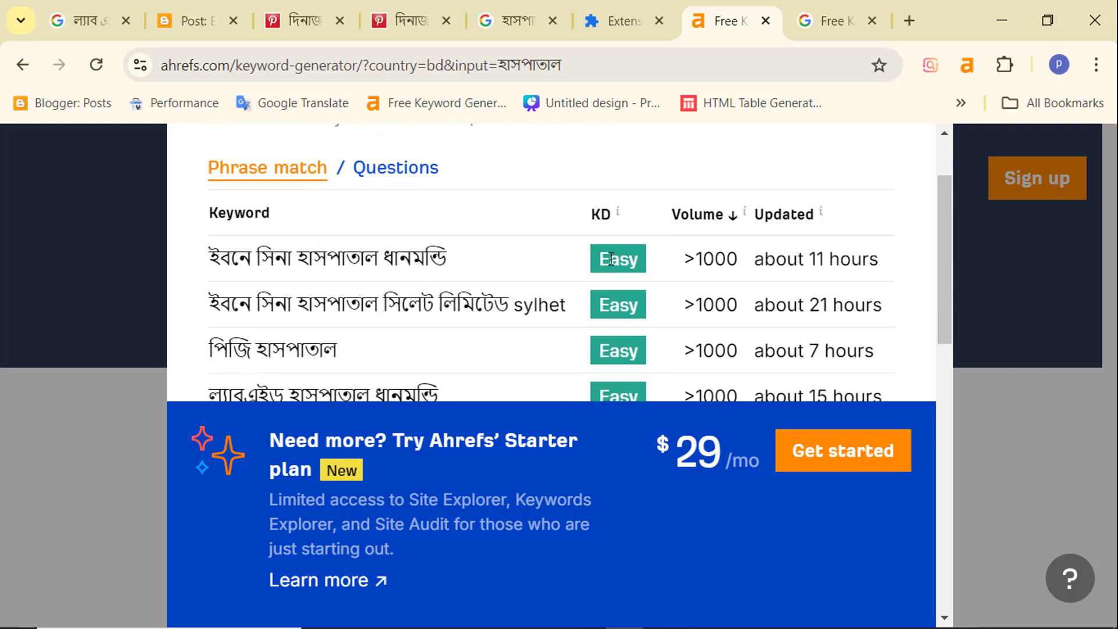
Examine the keyword difficulty, search volume and update time of the idea "ইবনে সিনা হাসপাতাল ধানমন্ডি"
left_click_drag(611, 259, 643, 267)
left_click_drag(217, 259, 477, 268)
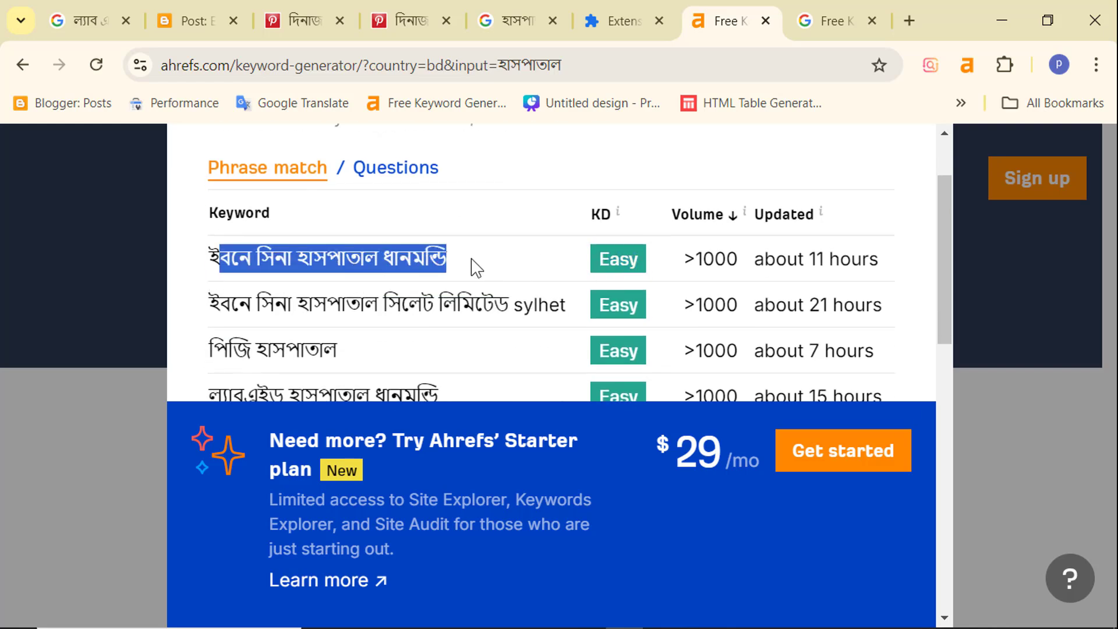
left_click(621, 258)
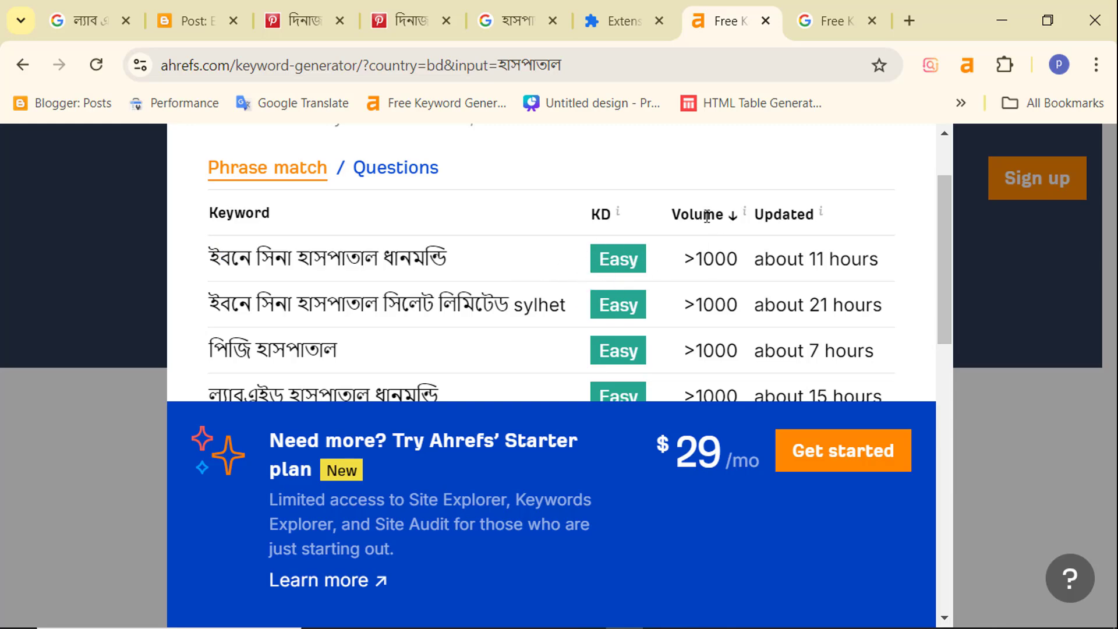
mouse_move(702, 217)
left_click_drag(817, 260, 890, 258)
left_click(883, 258)
double_click(699, 262)
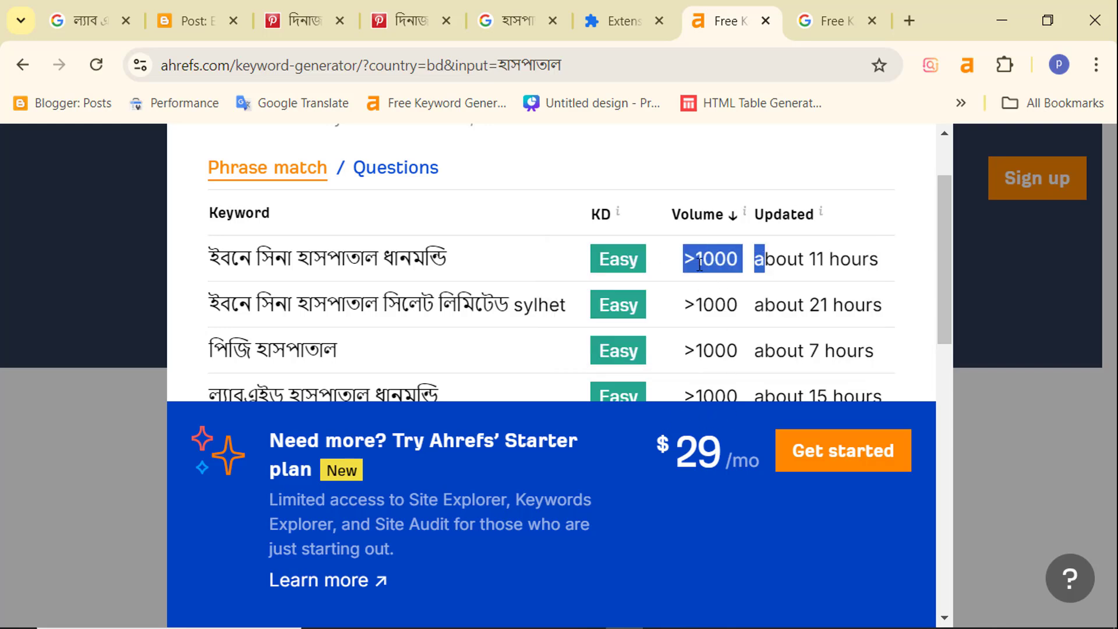
left_click(690, 269)
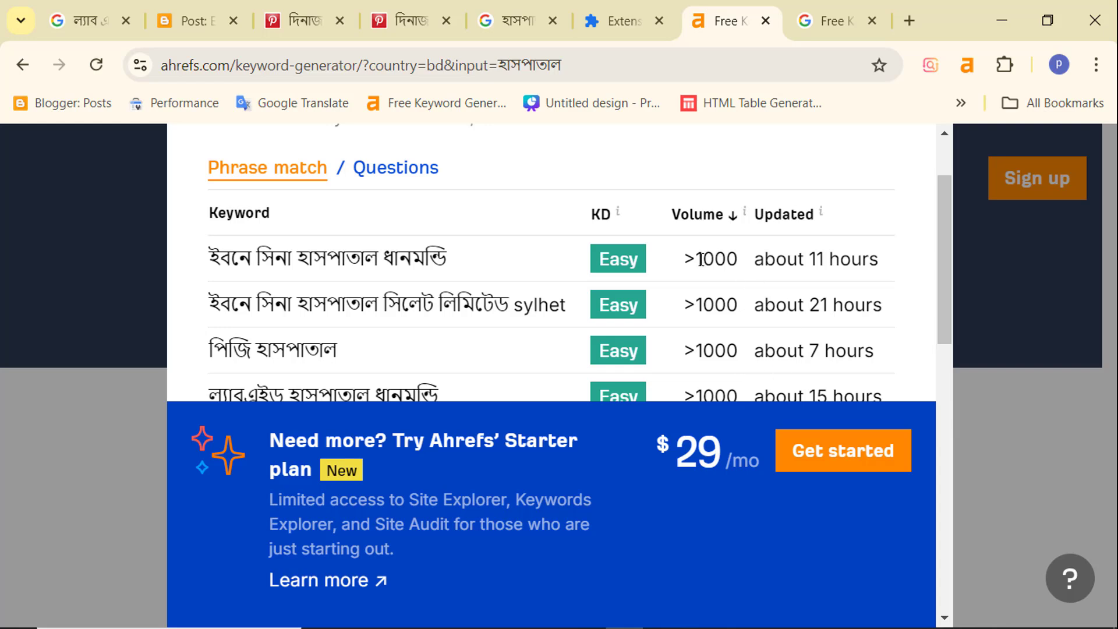
mouse_move(701, 259)
left_mouse_down()
mouse_move(739, 262)
mouse_move(702, 260)
left_mouse_up()
left_click(721, 267)
left_click(694, 261)
double_click(693, 259)
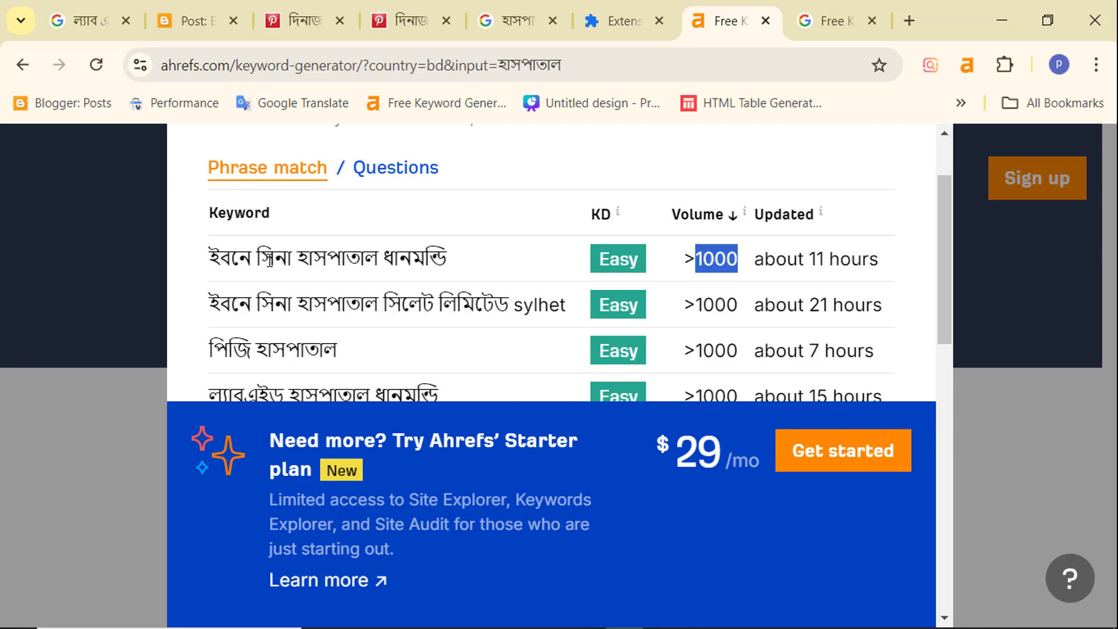
left_click(704, 262)
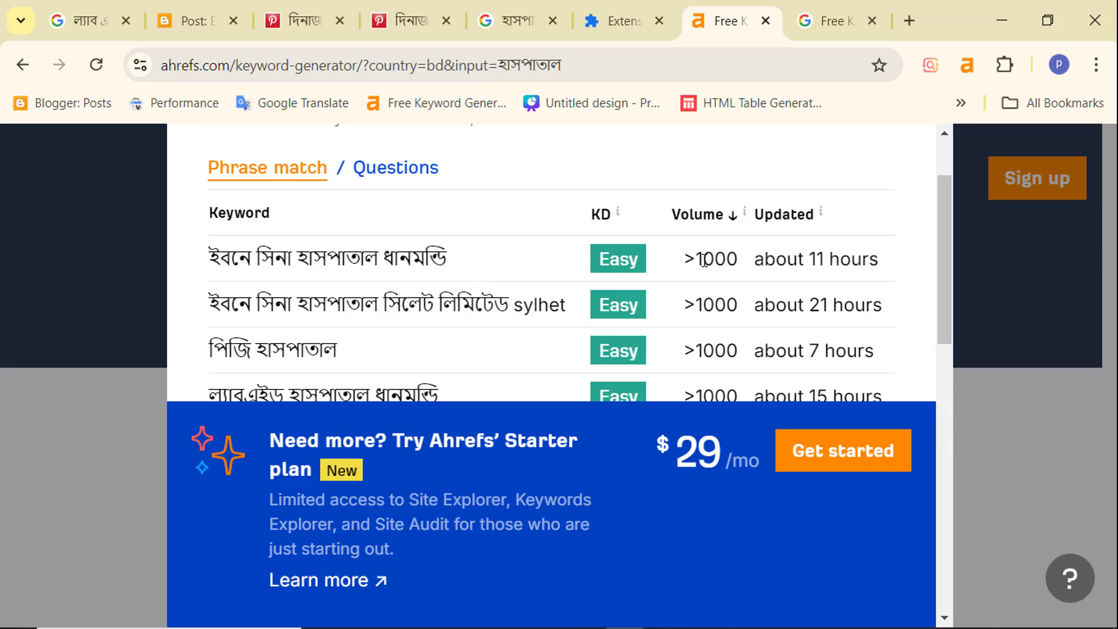
scroll(727, 319, "down", 3)
scroll(778, 252, "up", 3)
left_click_drag(682, 257, 754, 263)
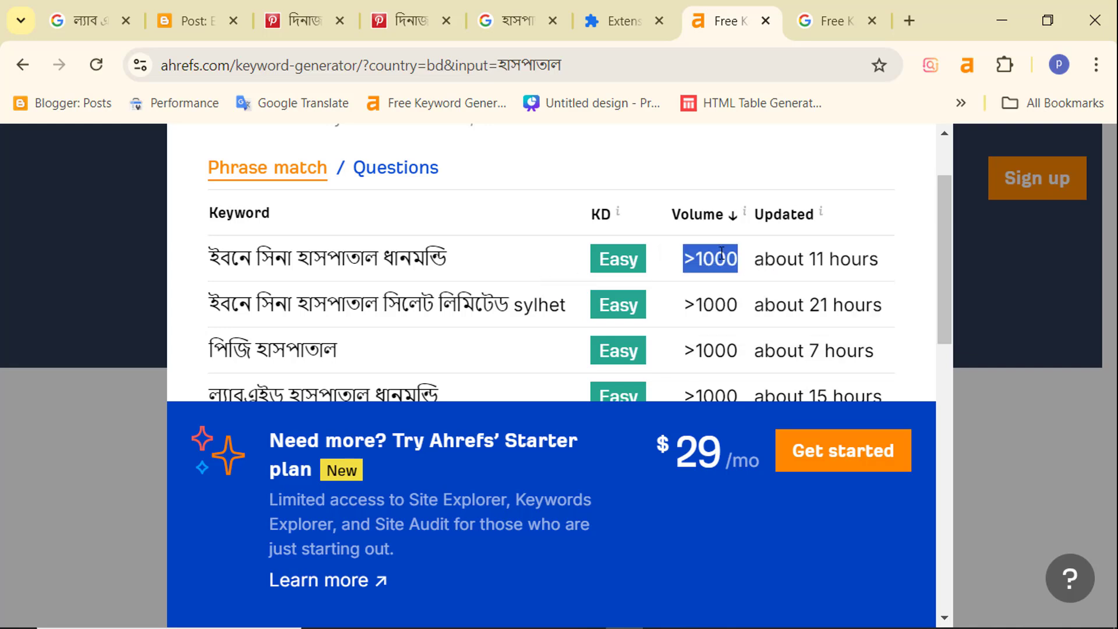
left_click(703, 269)
left_click_drag(692, 266, 738, 259)
left_click(731, 256)
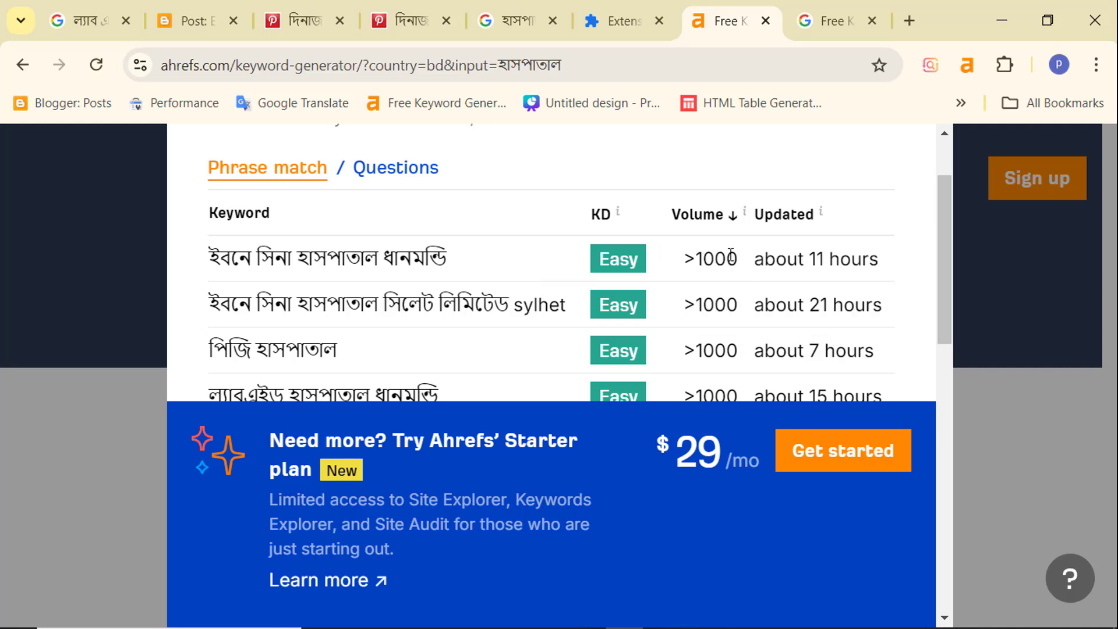
Review the wording of the first keyword idea and look through the remaining hospital keywords further down the list
left_click_drag(217, 264, 573, 272)
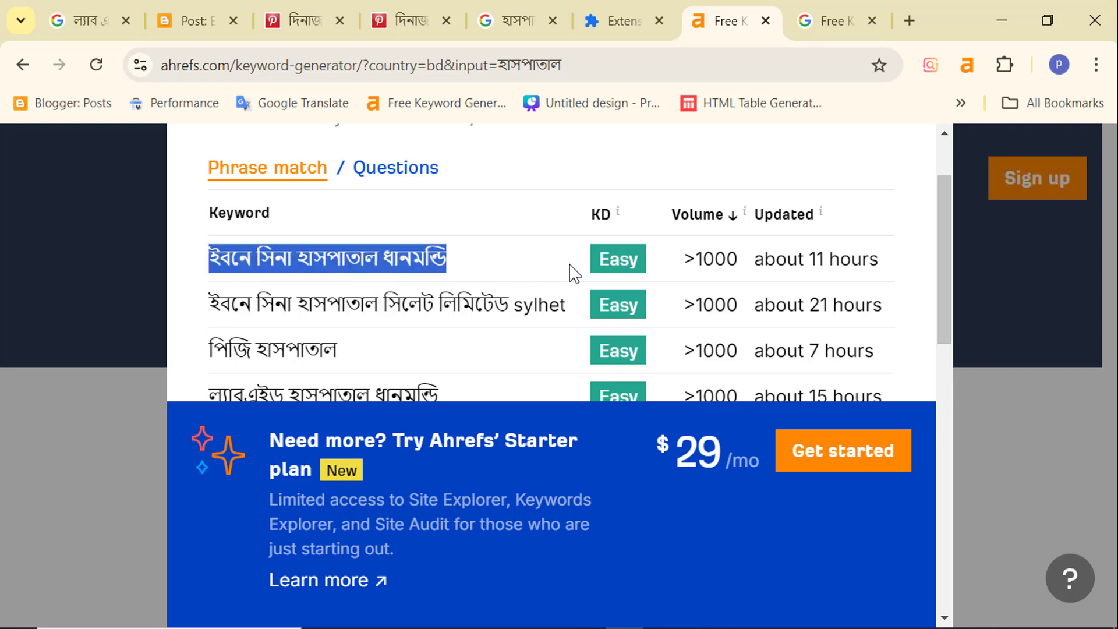
left_click(427, 277)
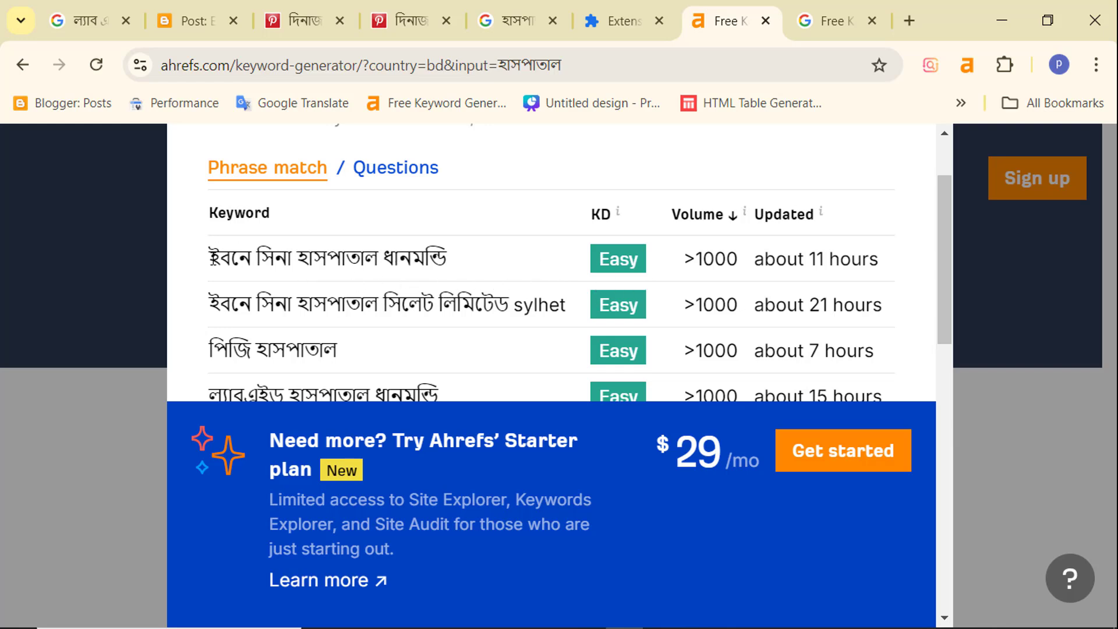
left_click_drag(210, 256, 471, 263)
left_click(399, 252)
left_click_drag(214, 250, 421, 256)
left_click(360, 286)
scroll(252, 260, "down", 8)
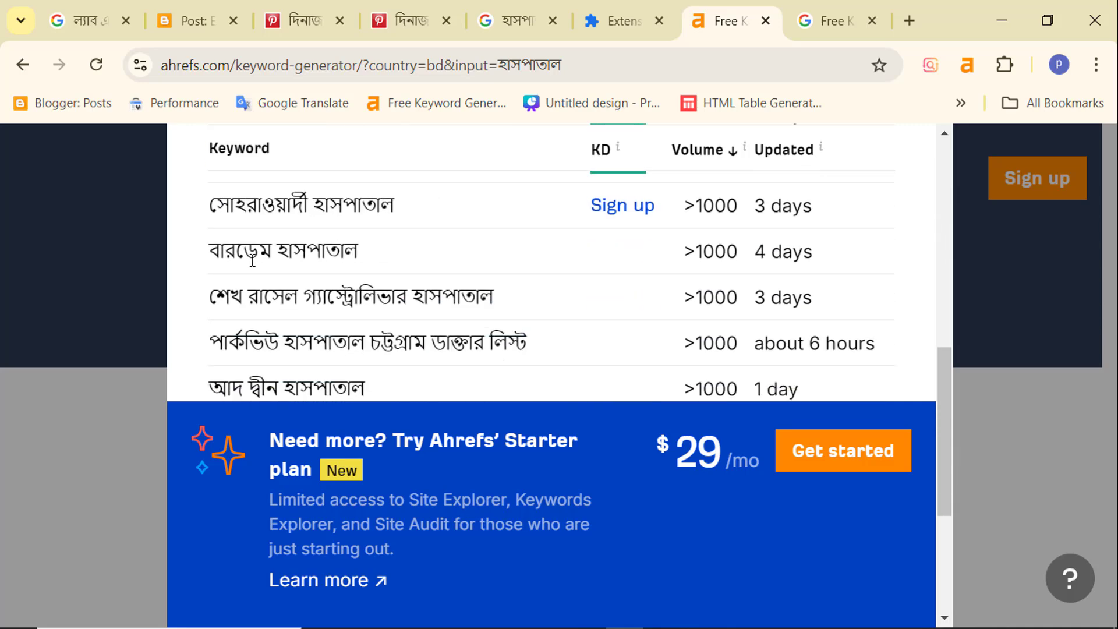
Compare the hospital keyword ideas around "বারডেম হাসপাতাল" with the difficulty-rated ones higher in the list
left_click_drag(214, 262, 362, 275)
left_click(223, 296)
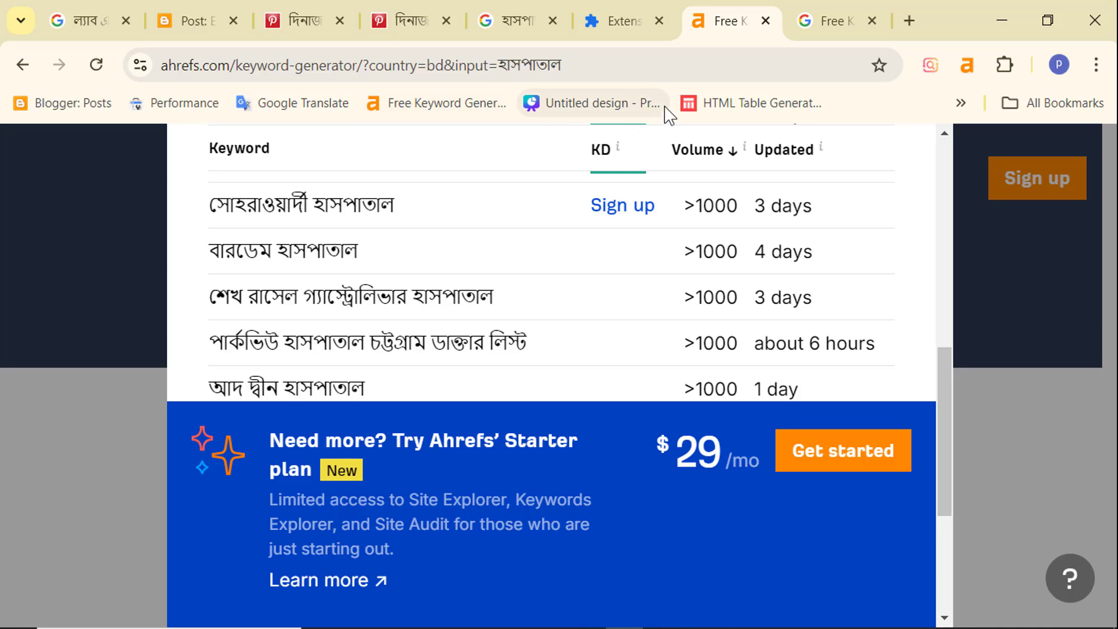
scroll(420, 233, "up", 5)
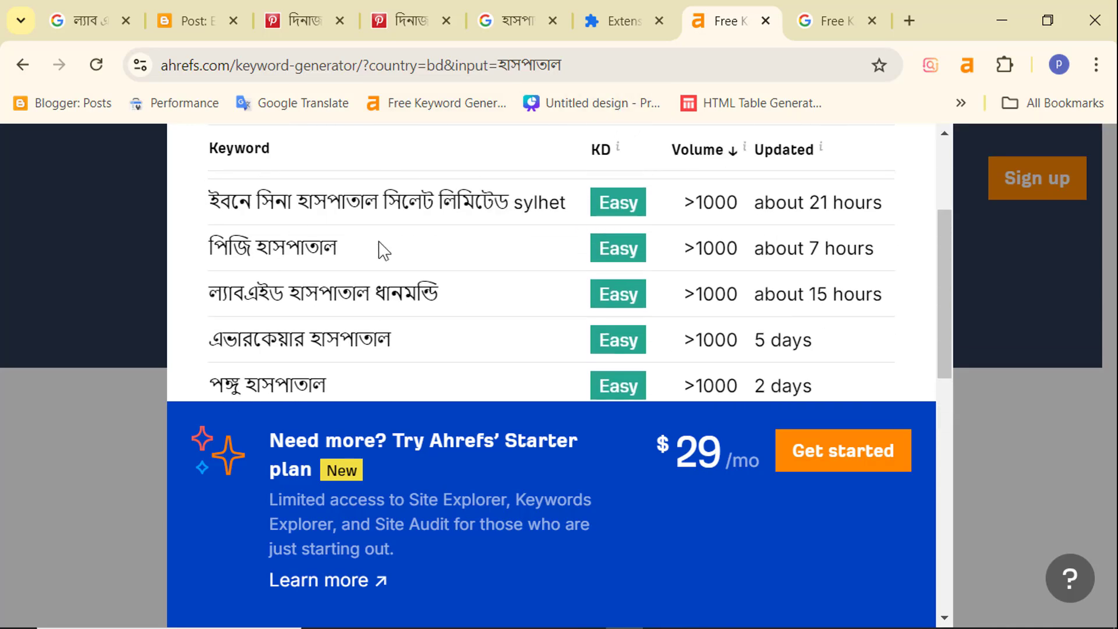
scroll(384, 250, "down", 8)
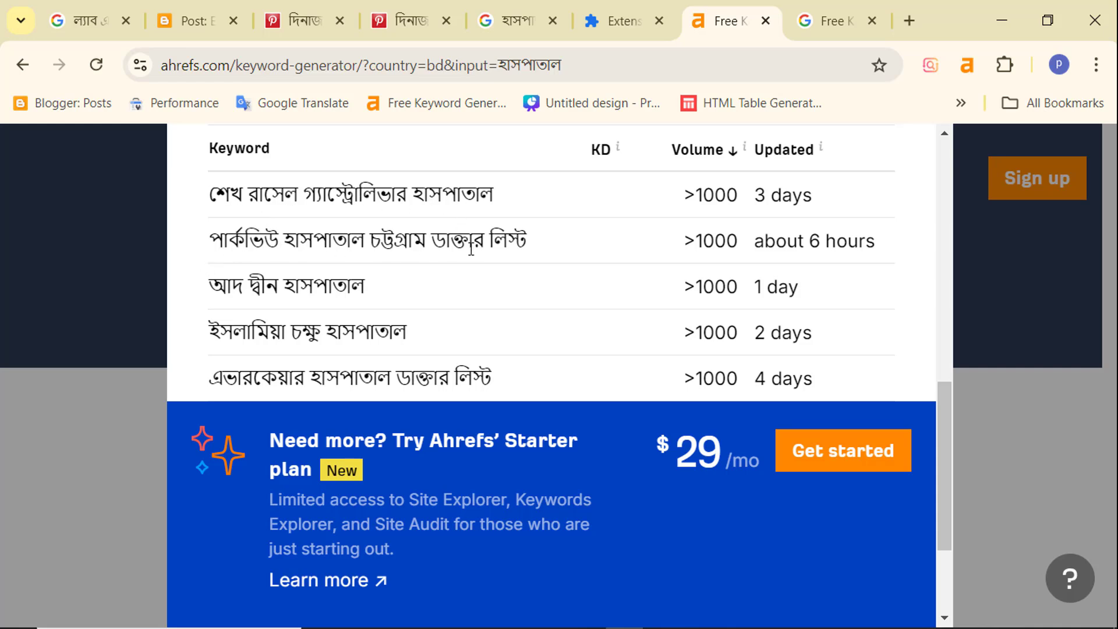
Search Google for the keyword idea "পার্কভিউ হাসপাতাল চট্টগ্রাম ডাক্তার লিস্ট" from the Ahrefs list
left_click_drag(525, 245, 214, 257)
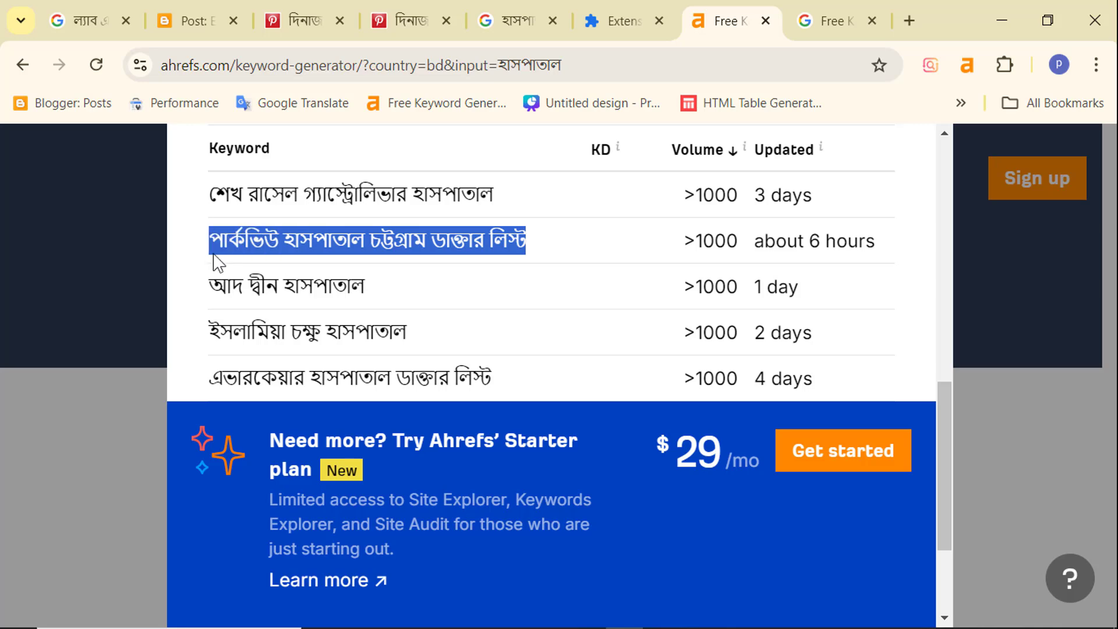
right_click(344, 247)
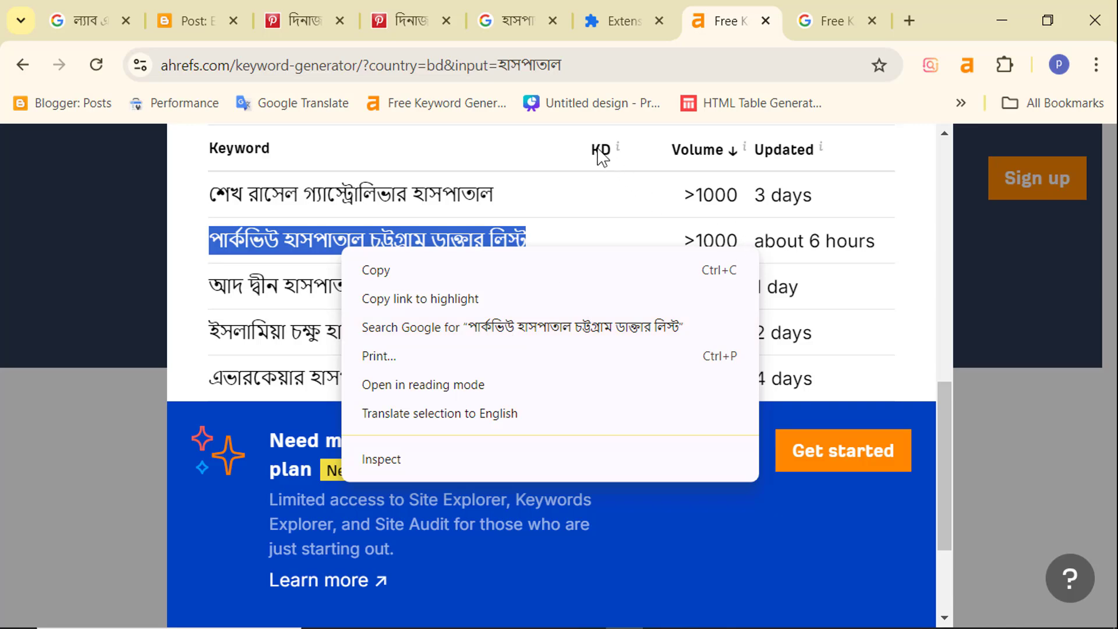
scroll(649, 208, "up", 3)
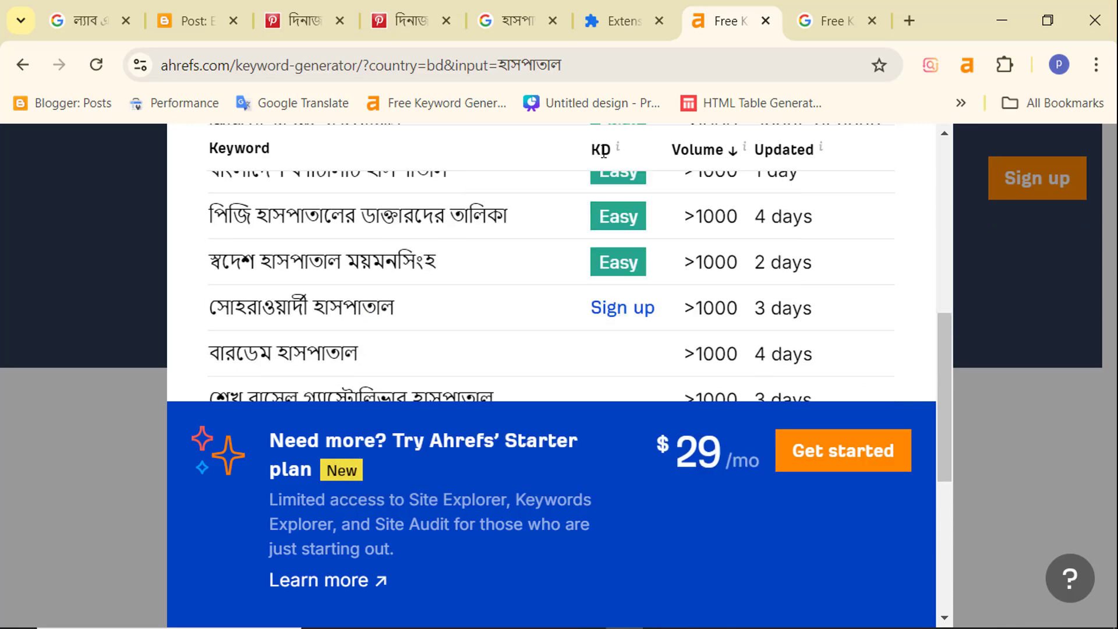
scroll(360, 267, "down", 2)
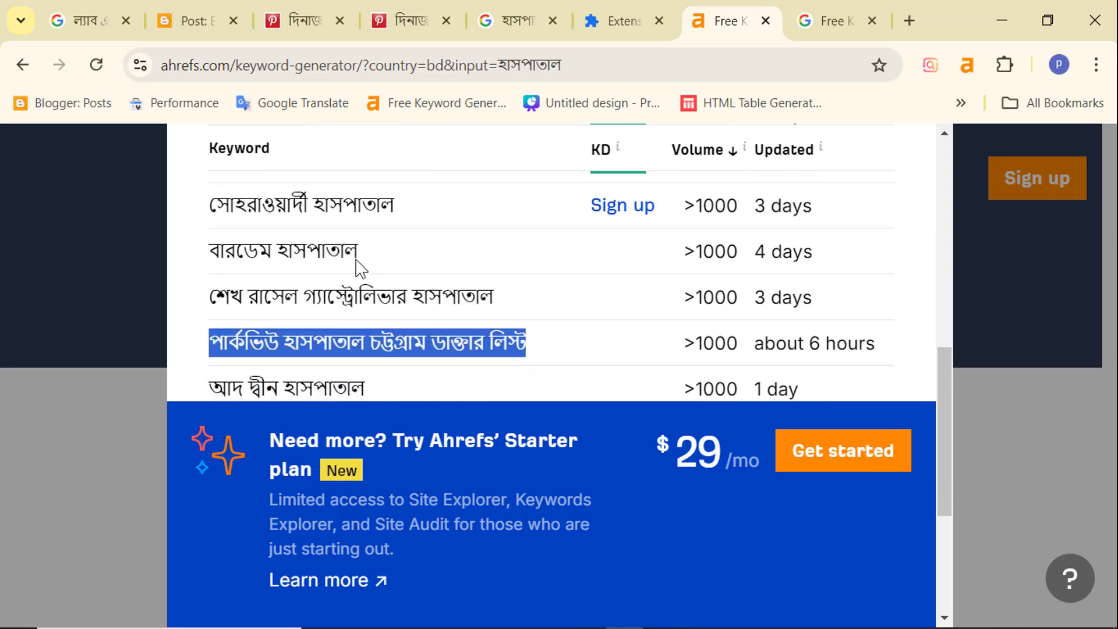
right_click(339, 342)
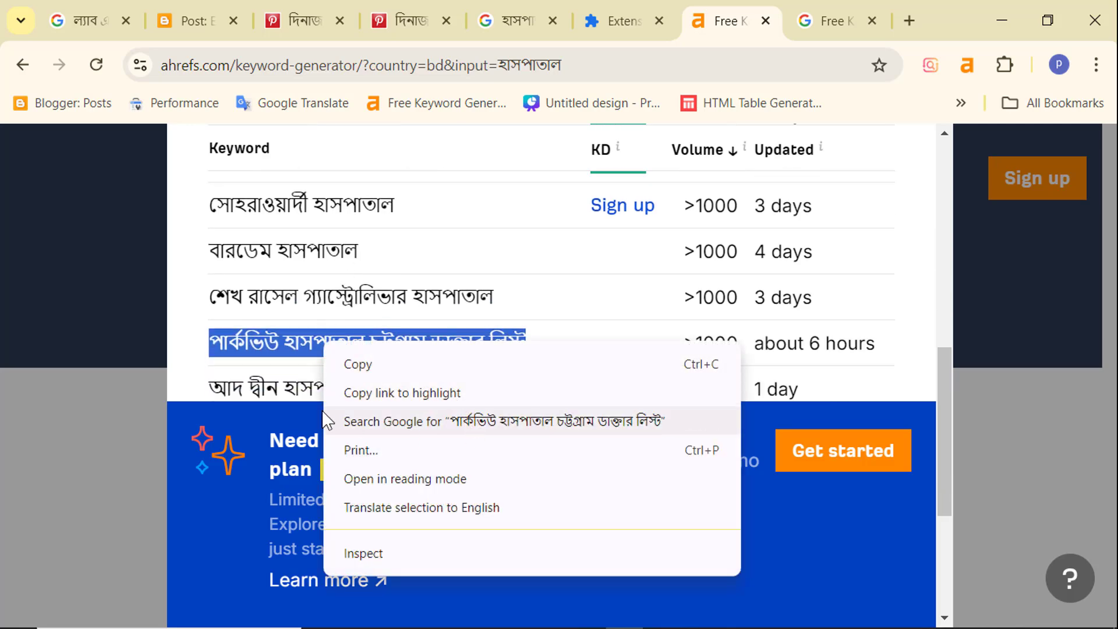
left_click(513, 427)
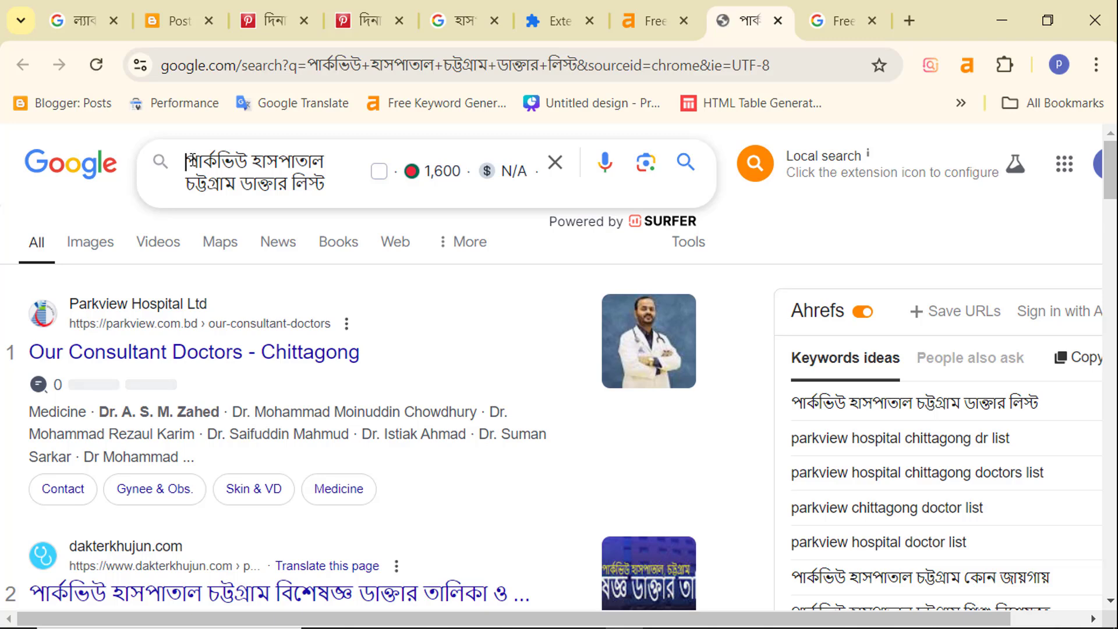
Enclose the Parkview hospital query in double quotation marks and check the same keyword's volume in the Ahrefs list
type("\"")
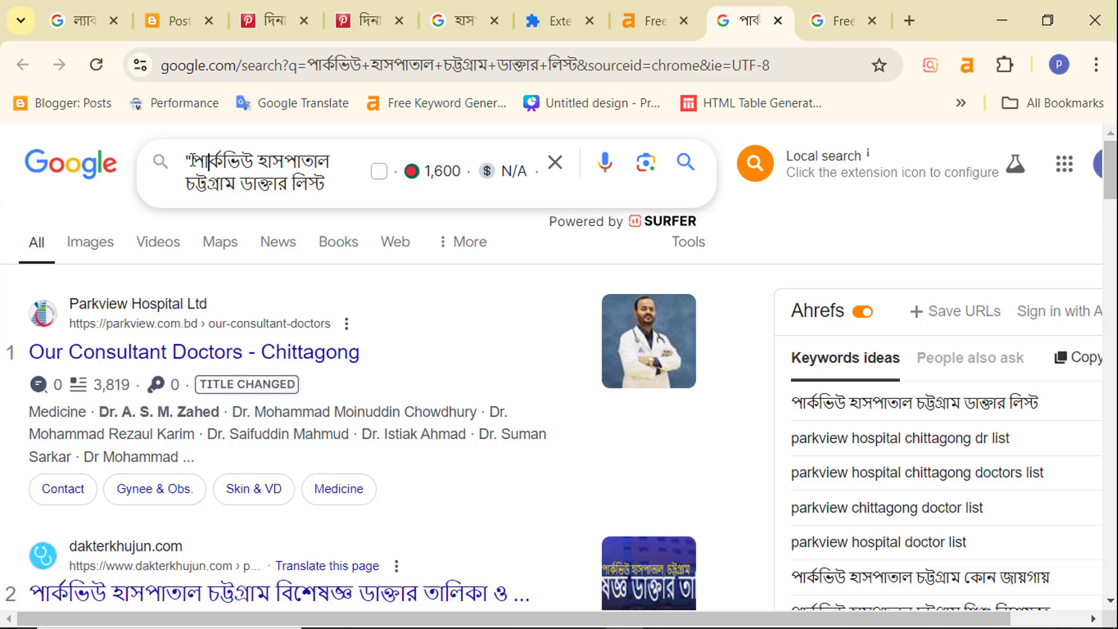
key("End")
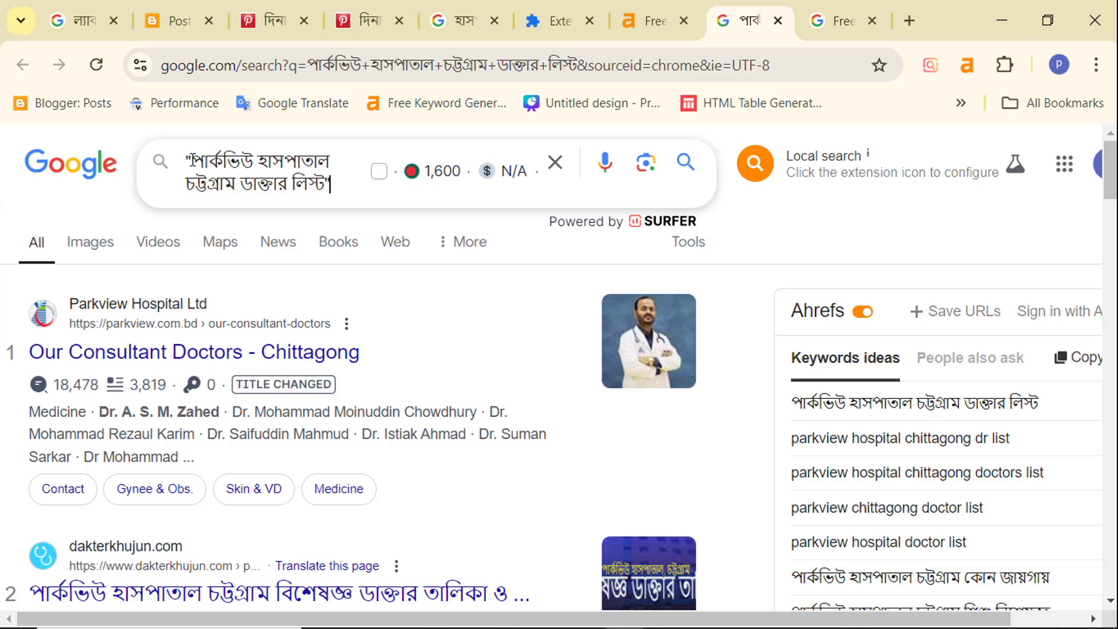
left_click(646, 20)
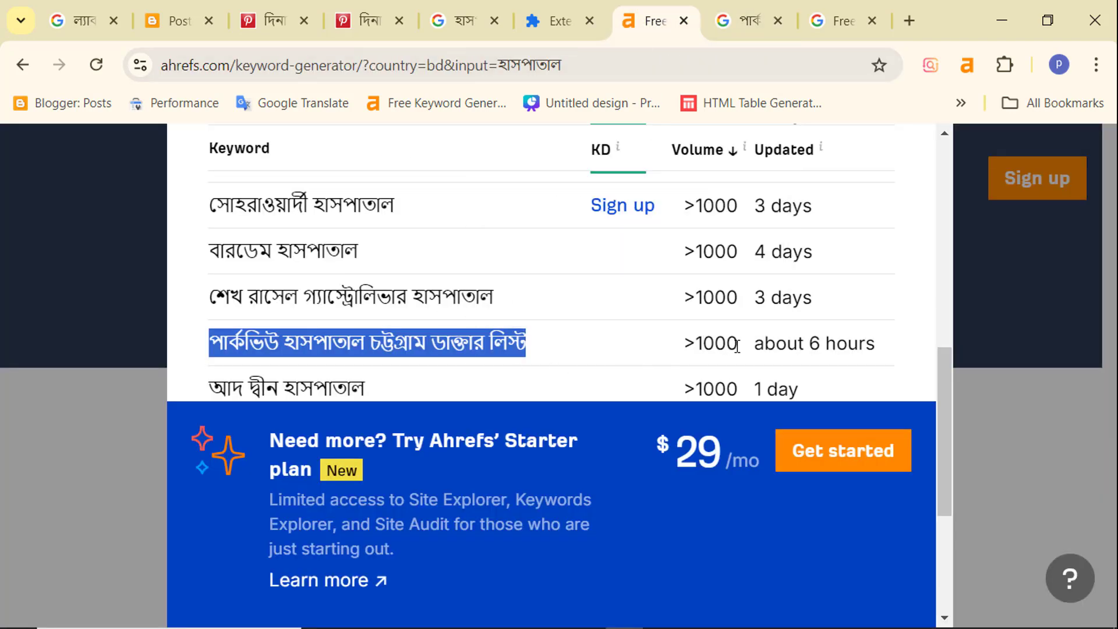
left_click(839, 21)
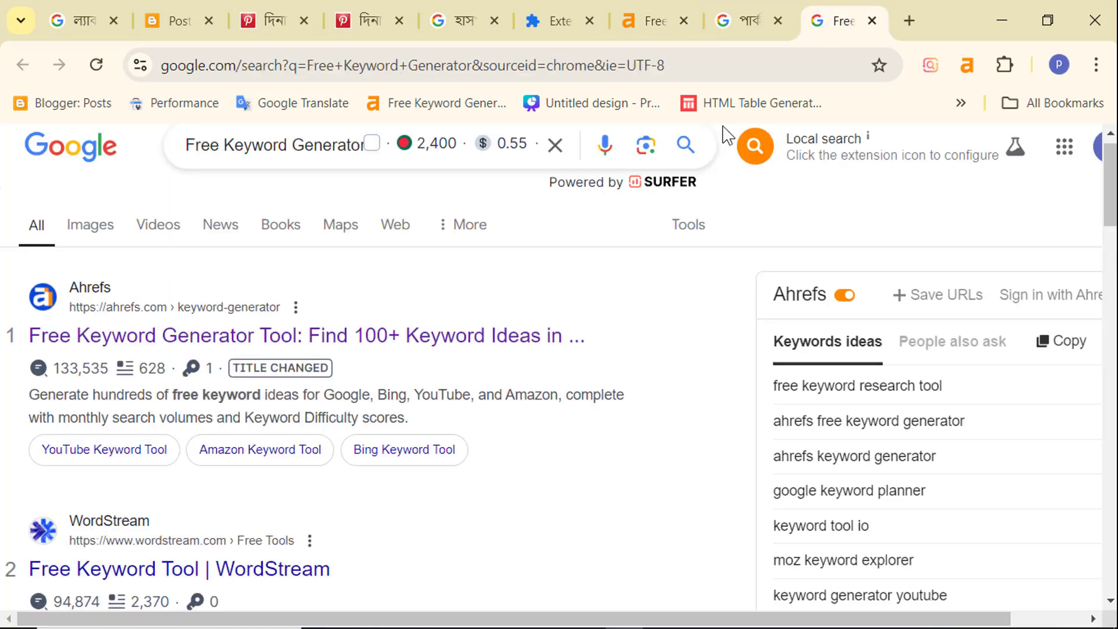
scroll(727, 135, "up", 1)
left_click(712, 12)
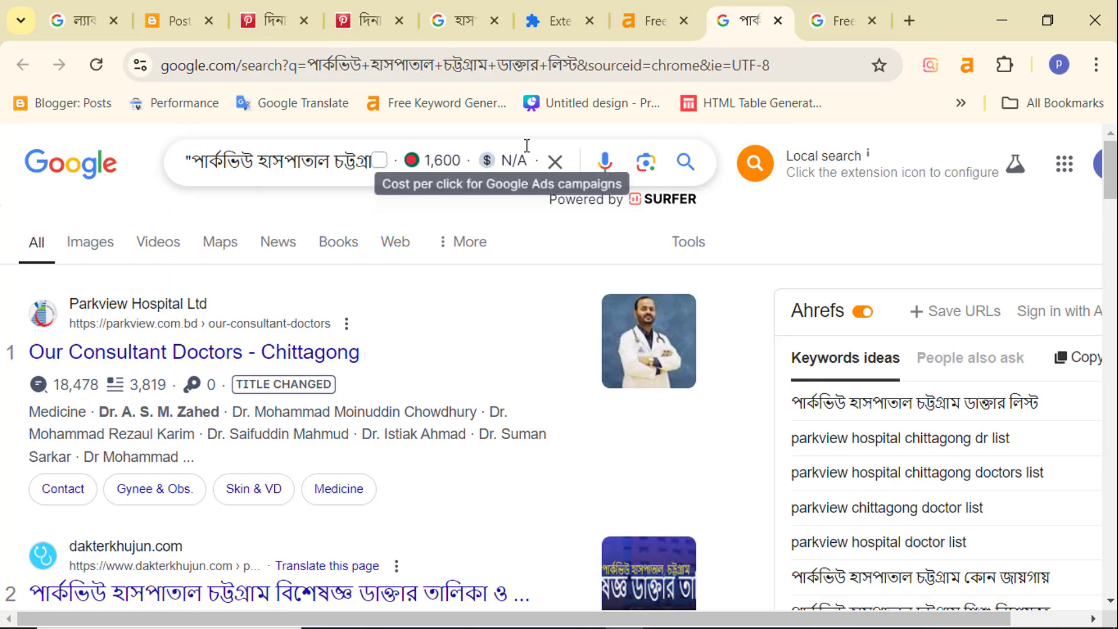
Review the installed Chrome extensions, looking at Keyword Surfer and Ahrefs SEO Toolbar
left_click(556, 21)
scroll(699, 370, "down", 3)
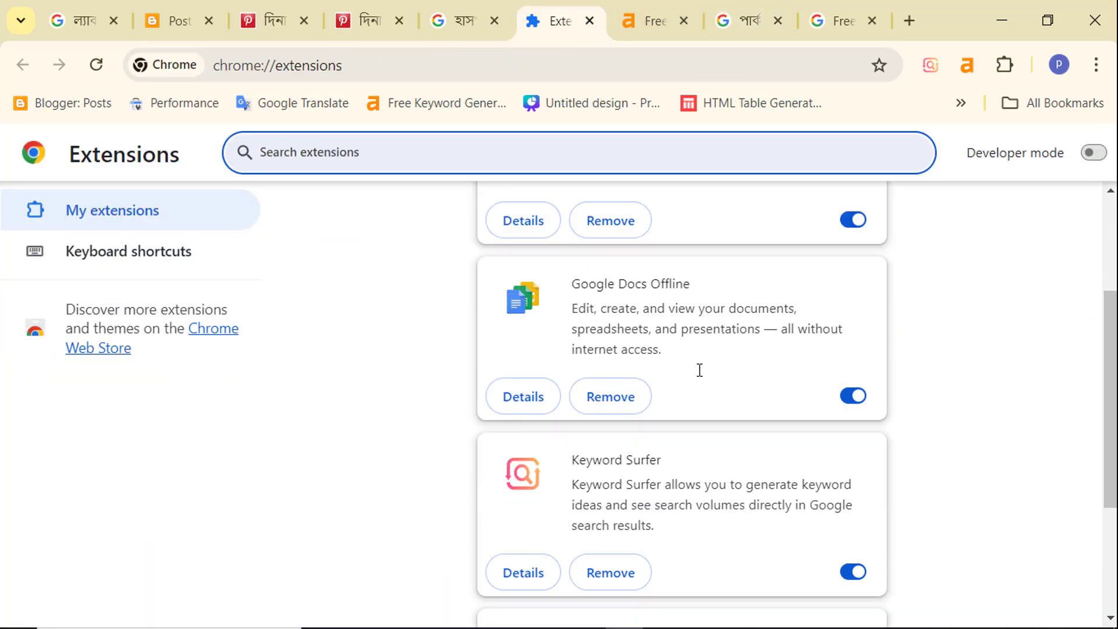
scroll(699, 370, "down", 3)
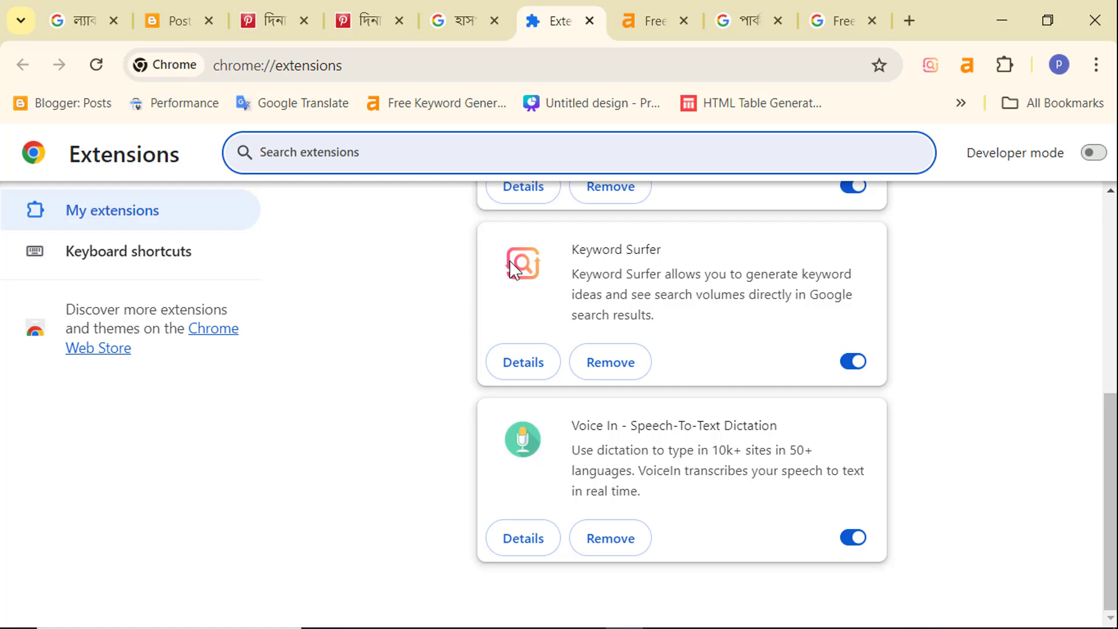
scroll(701, 290, "up", 7)
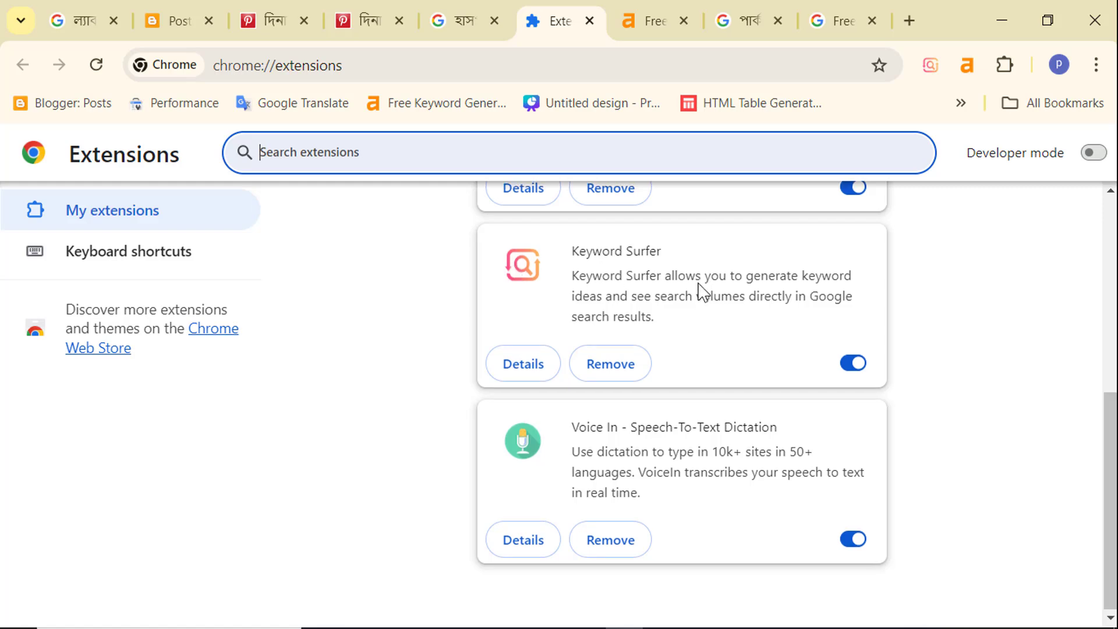
left_click(652, 20)
left_click(562, 21)
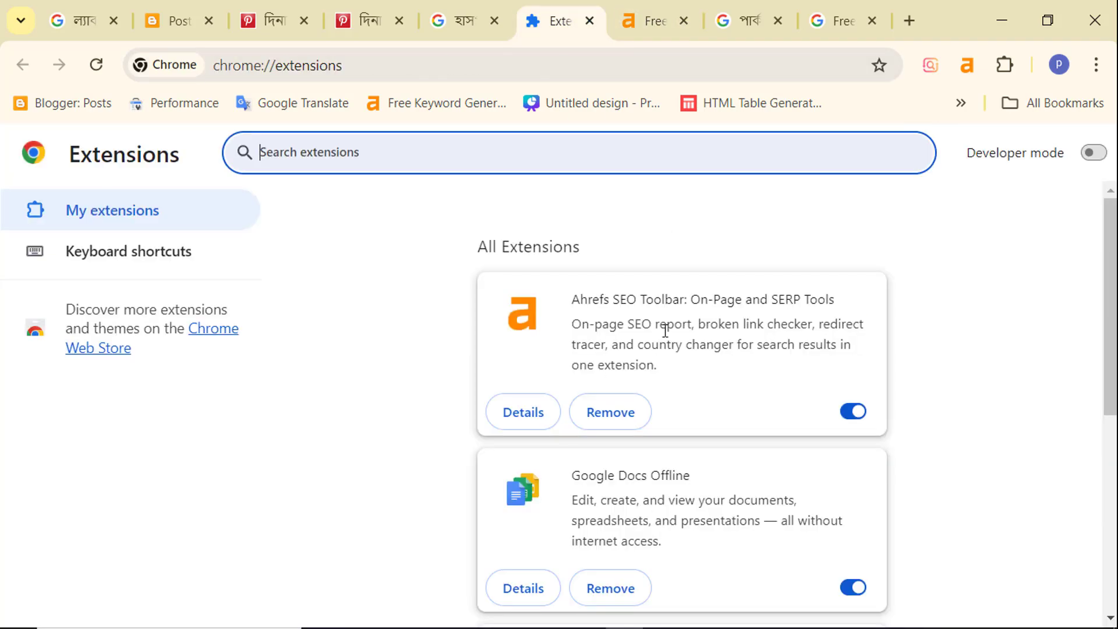
scroll(674, 336, "down", 3)
scroll(640, 366, "up", 3)
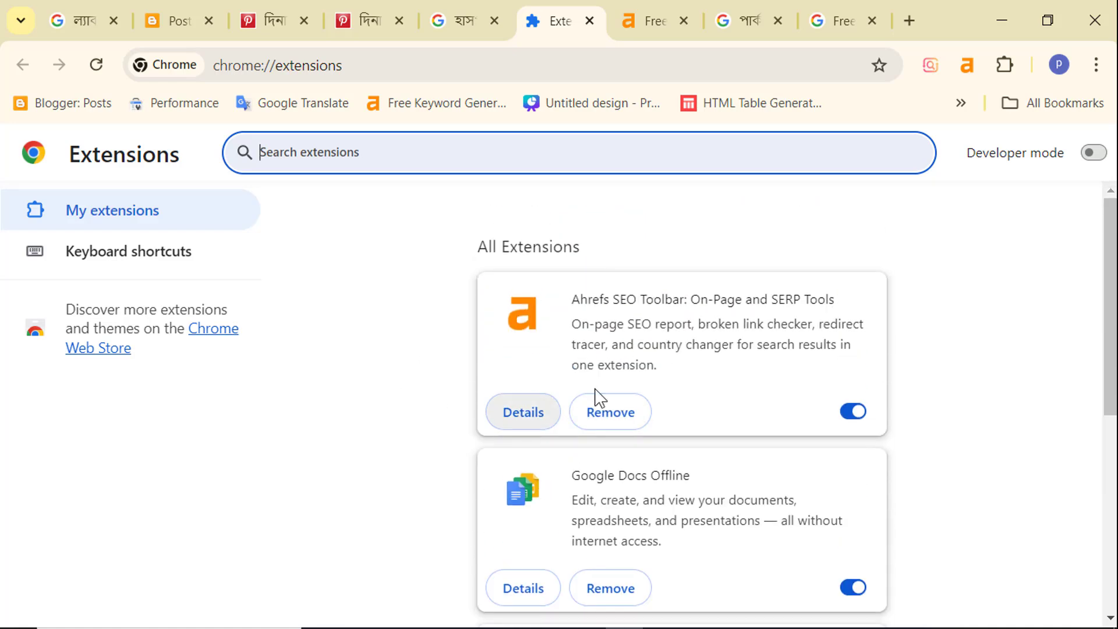
Return to the Google results for the Parkview hospital keyword and review the quoted query's wording against the top-ranked titles
left_click(652, 20)
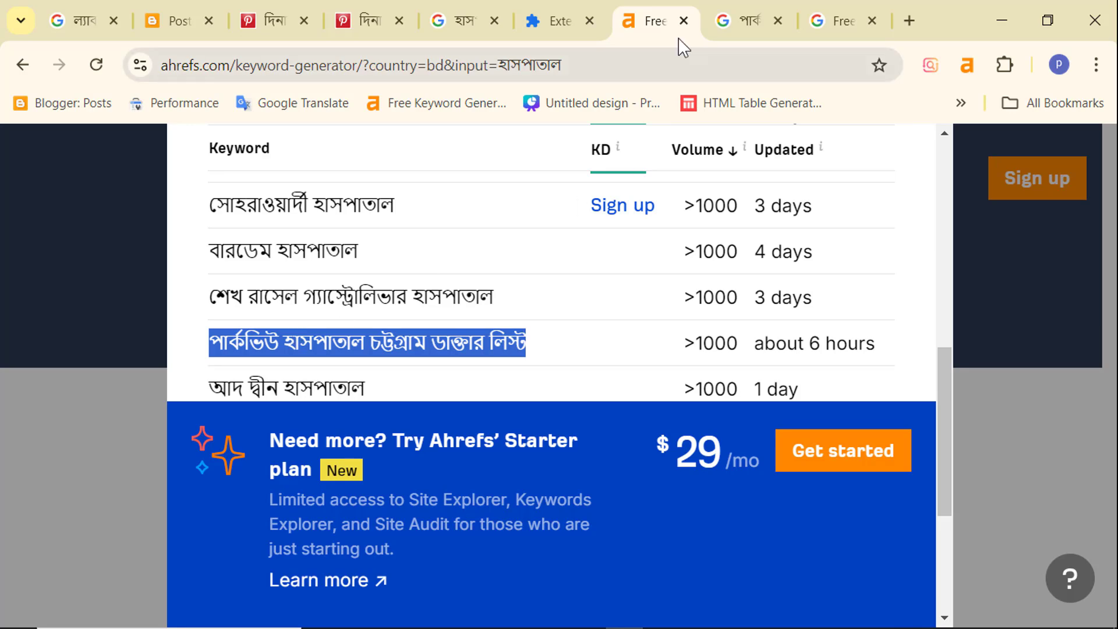
left_click(728, 20)
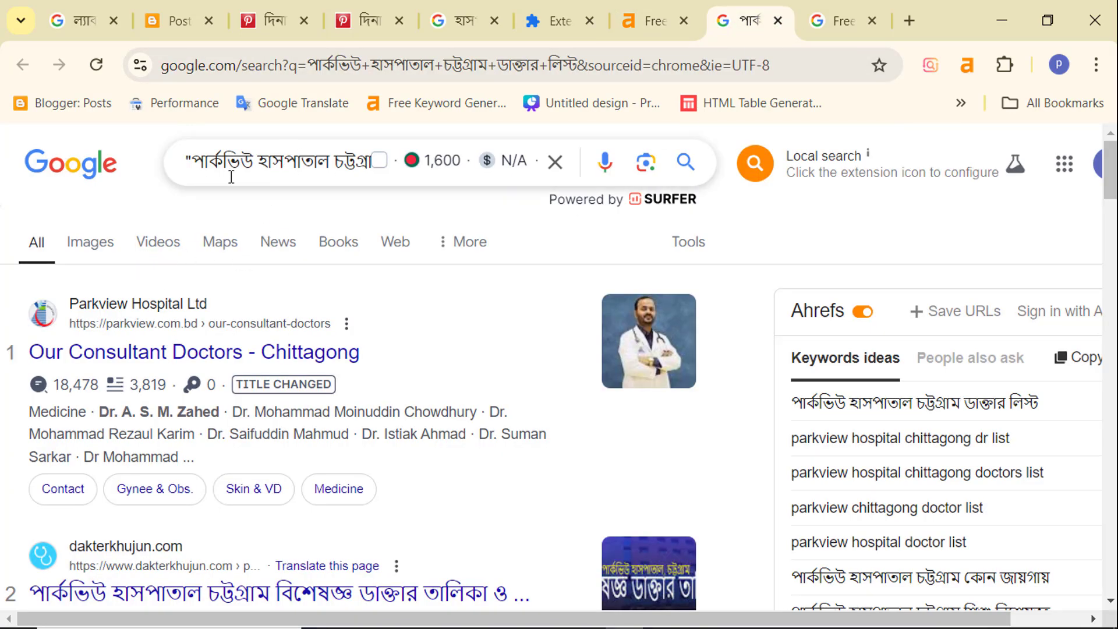
left_click(207, 161)
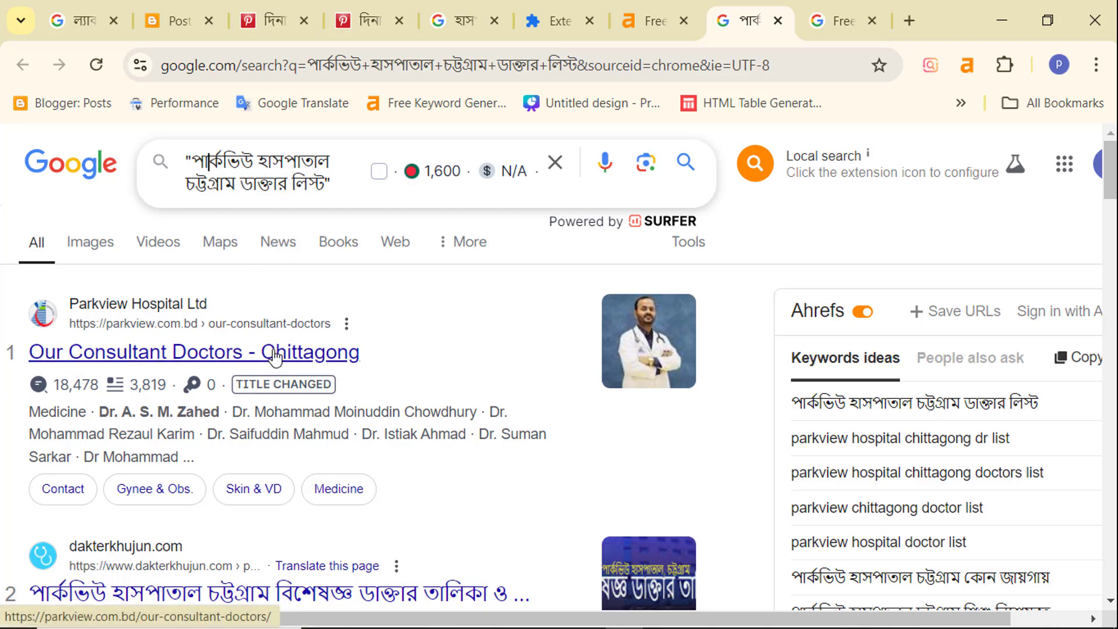
scroll(498, 332, "down", 3)
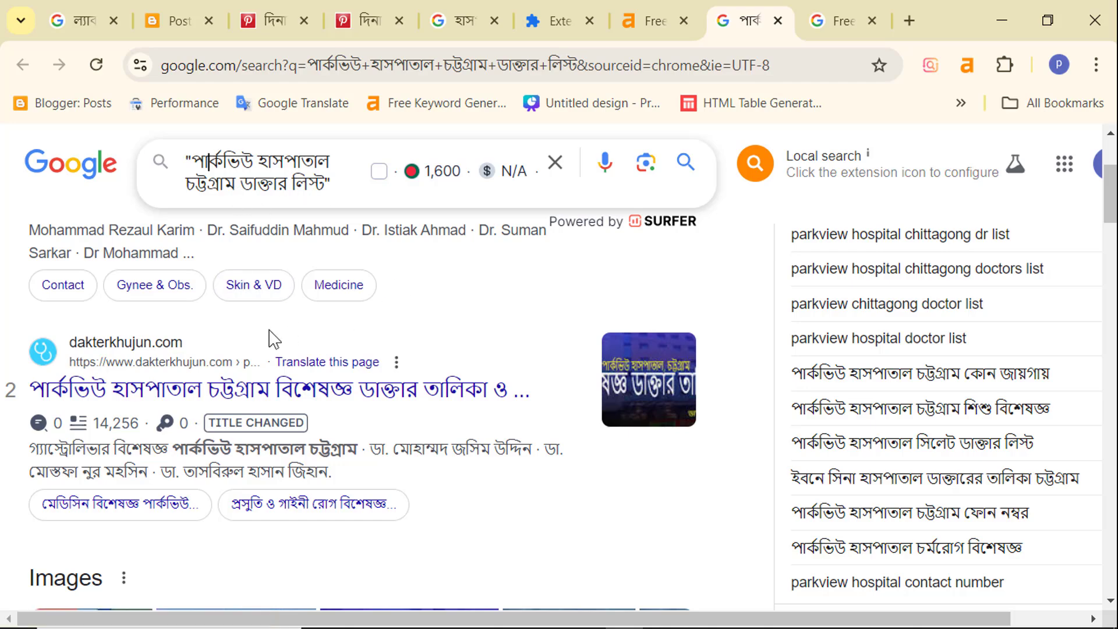
scroll(284, 325, "up", 3)
triple_click(198, 161)
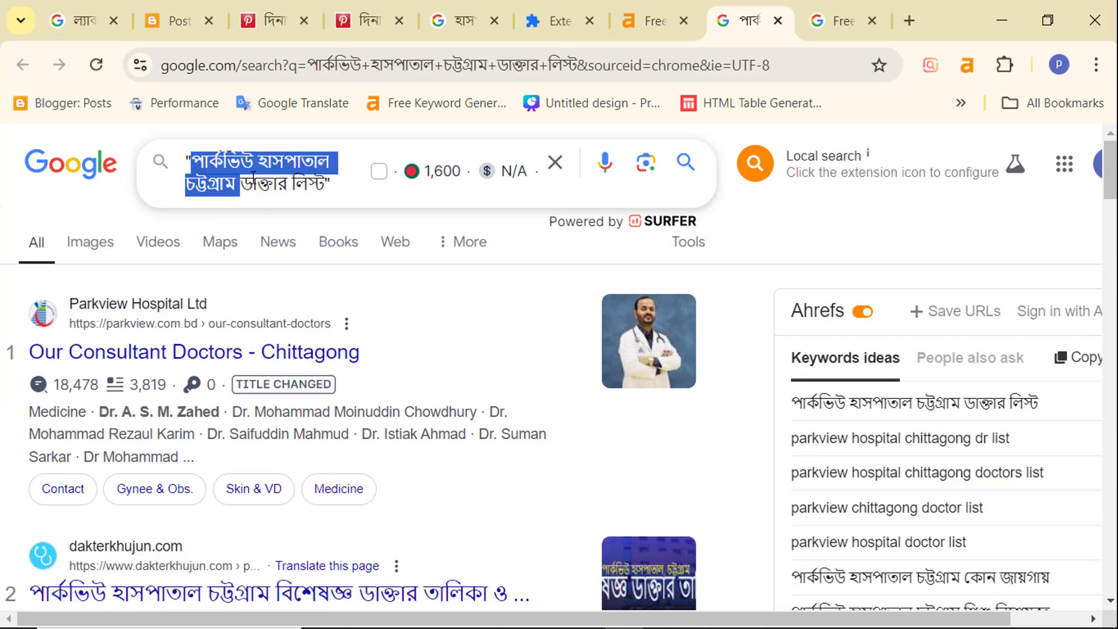
left_click(281, 181)
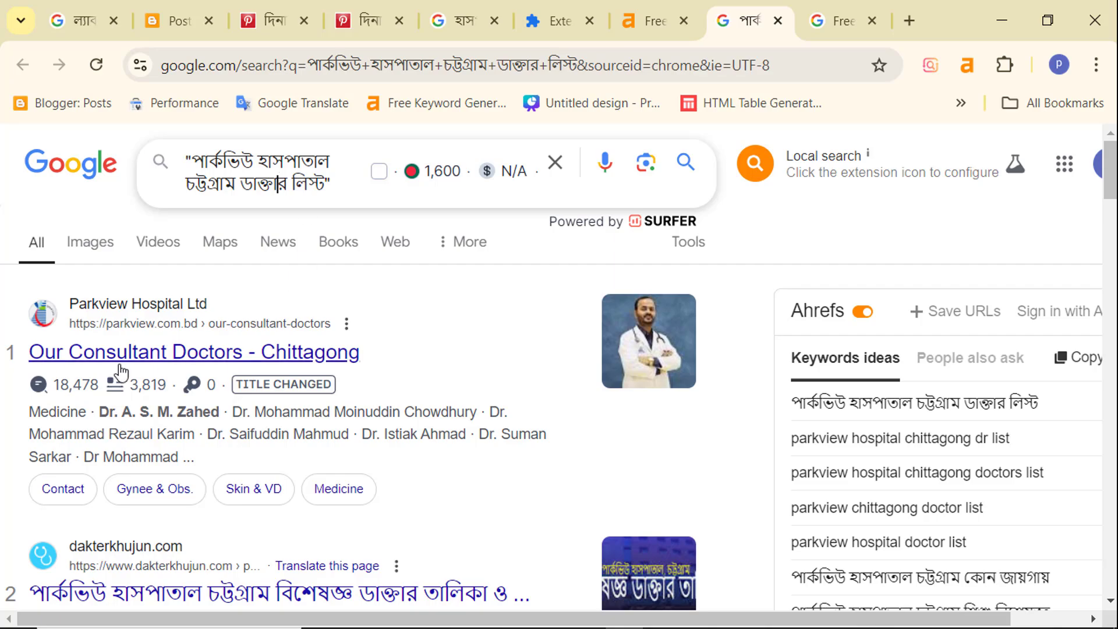
Examine which sites rank on the first Google results page for the Parkview doctor list keyword and how their titles match it
scroll(122, 373, "down", 10)
scroll(185, 396, "down", 7)
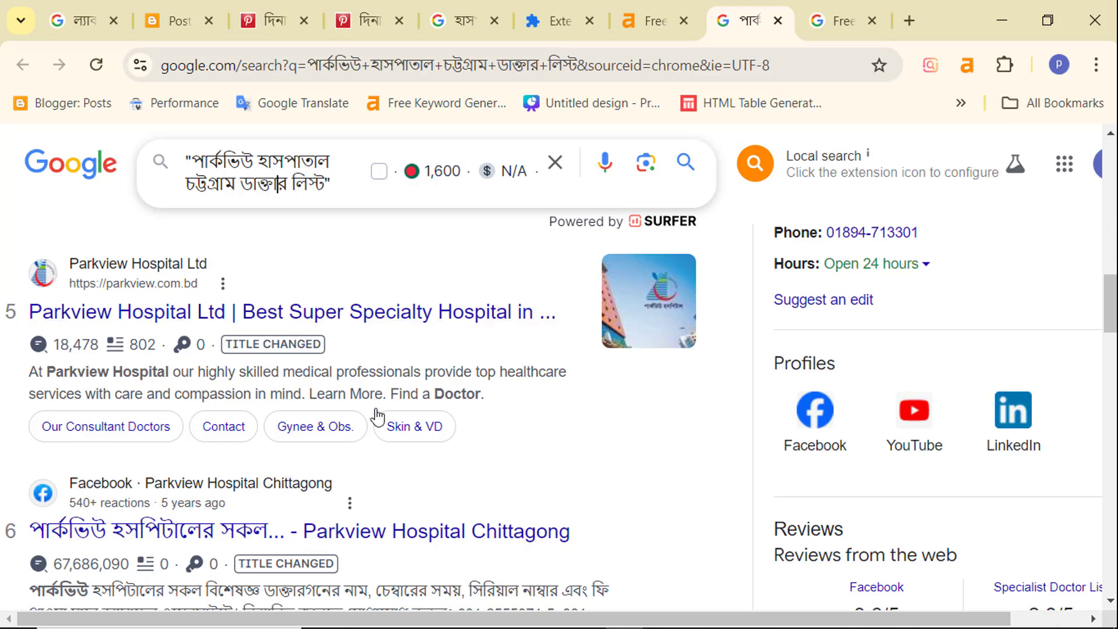
scroll(391, 352, "up", 5)
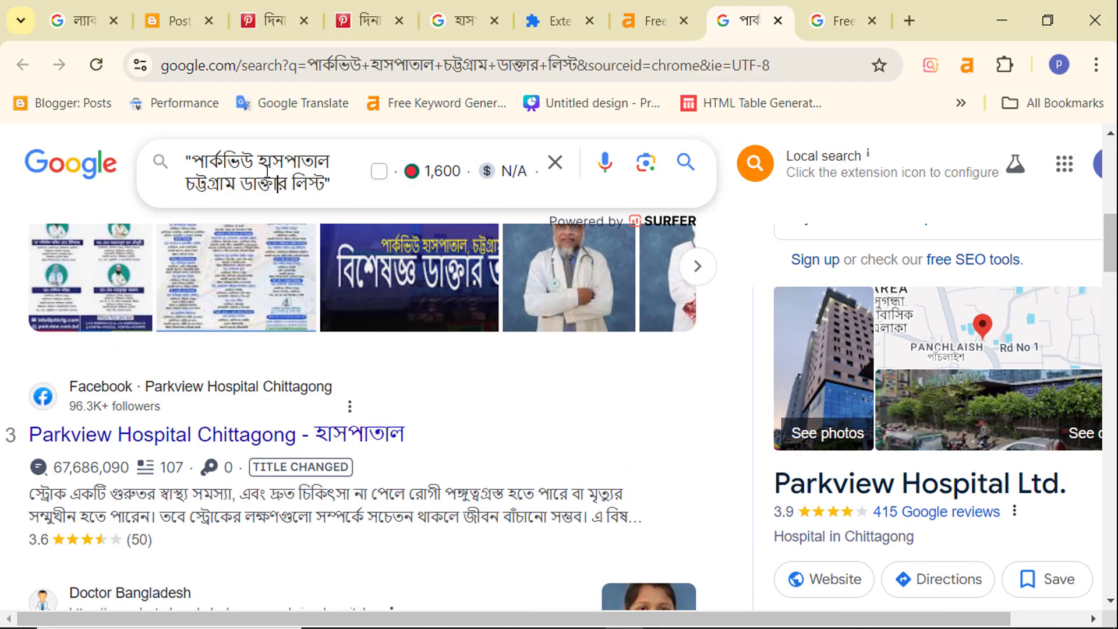
scroll(308, 206, "up", 6)
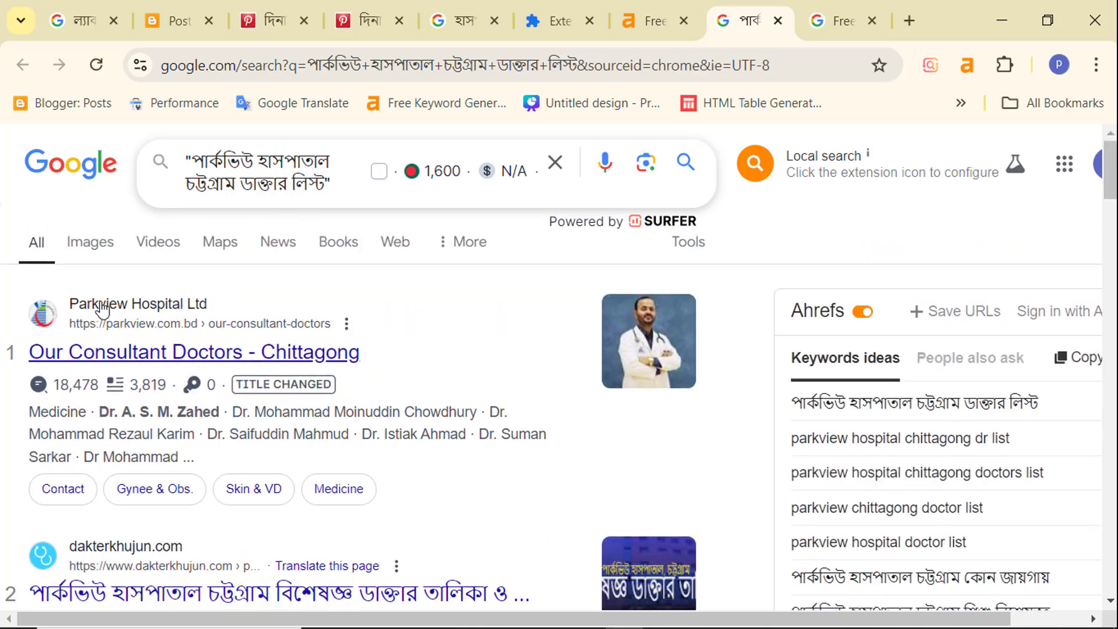
scroll(133, 417, "down", 10)
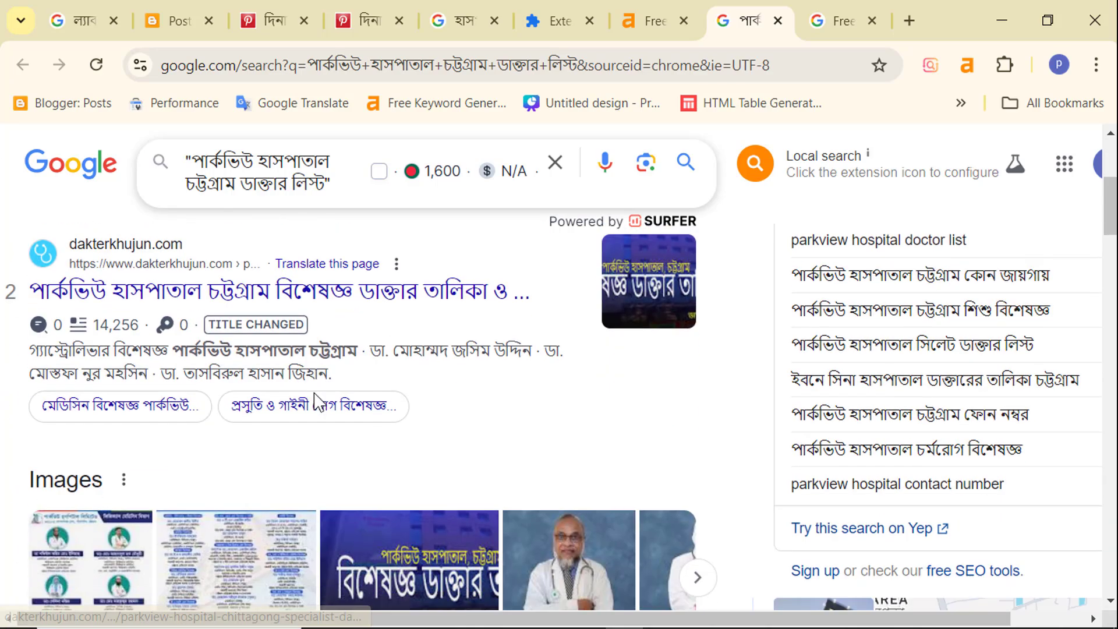
scroll(319, 401, "down", 12)
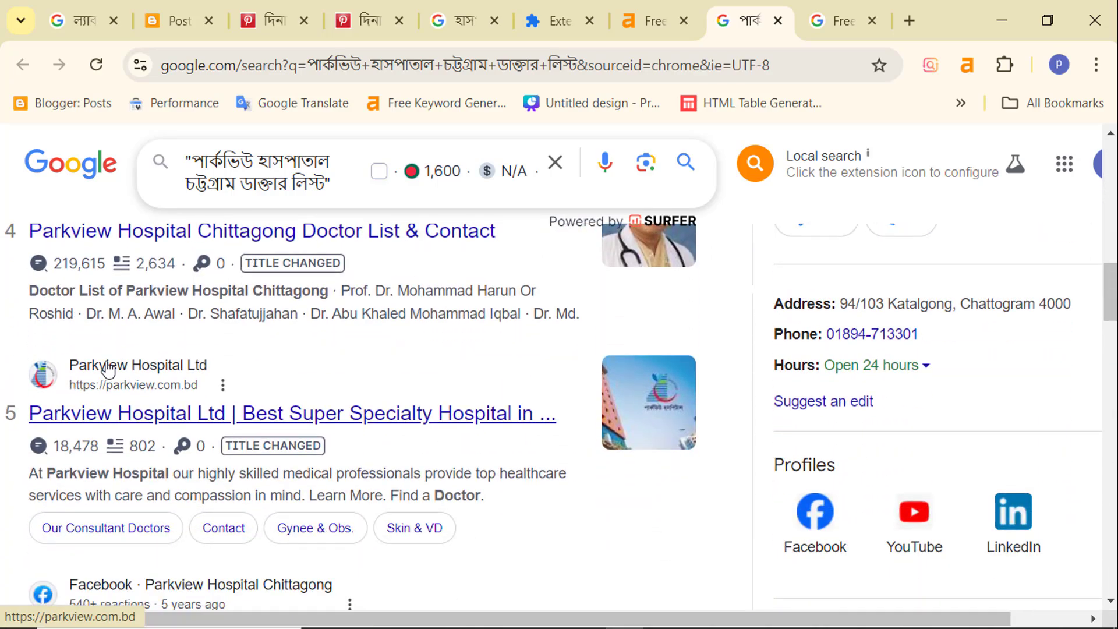
scroll(121, 384, "down", 12)
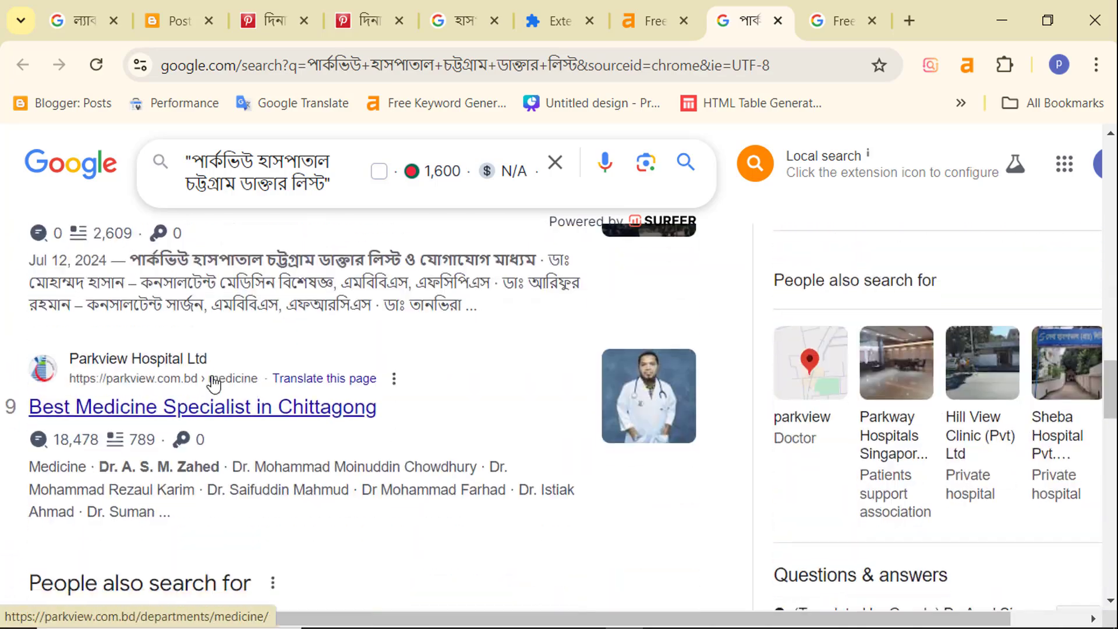
scroll(222, 385, "up", 5)
scroll(221, 385, "up", 20)
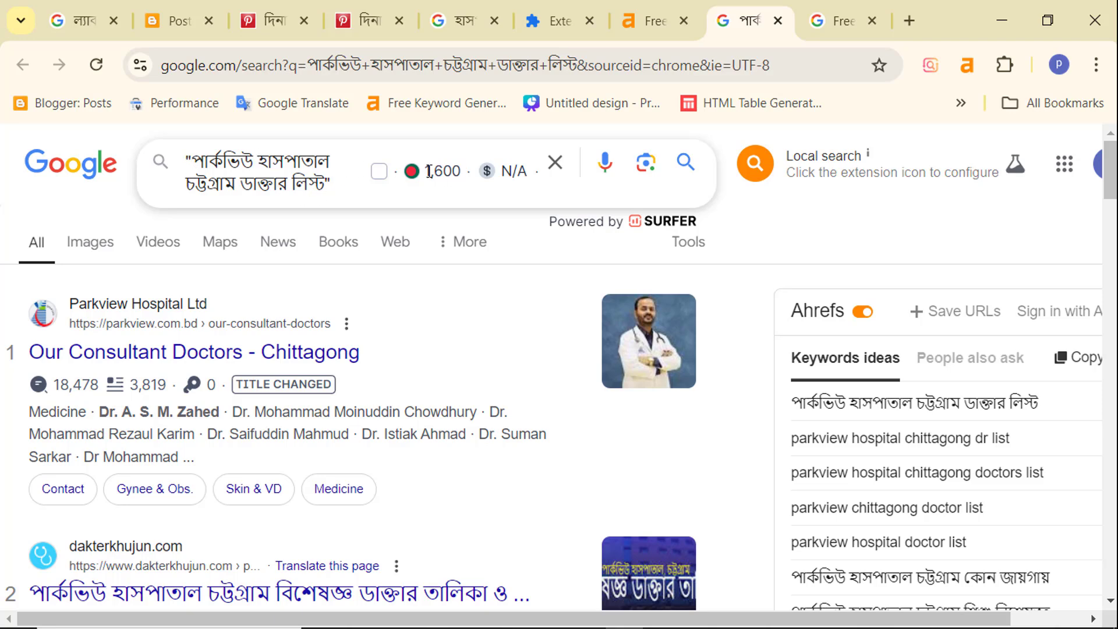
Compare the Parkview keyword's search volume in the Ahrefs list with the Keyword Surfer figure on its Google results page
left_click(644, 20)
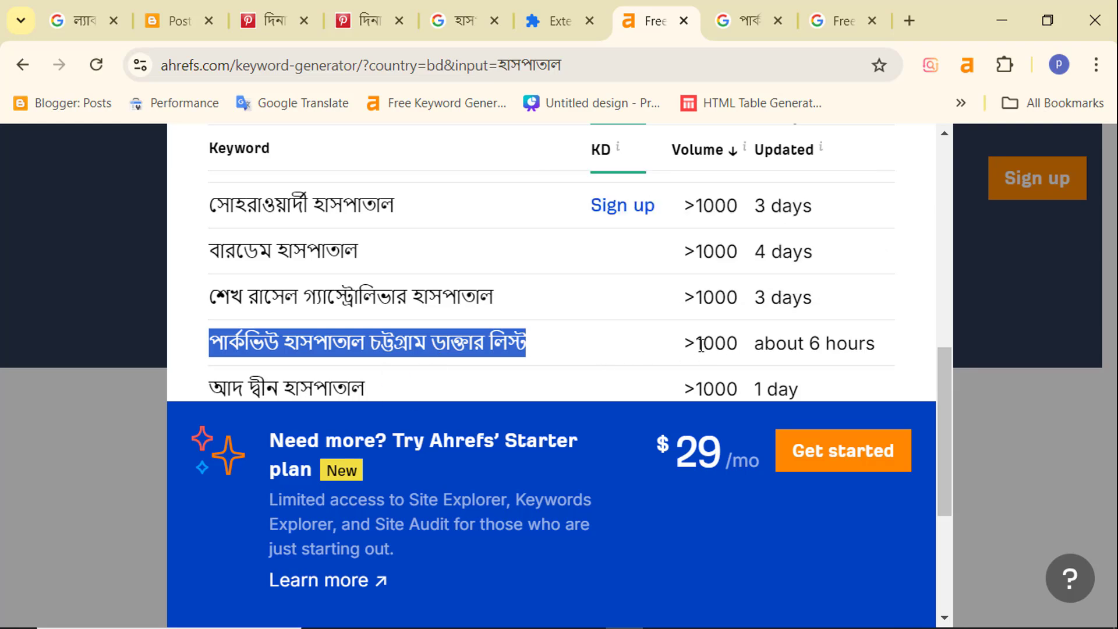
left_click(820, 12)
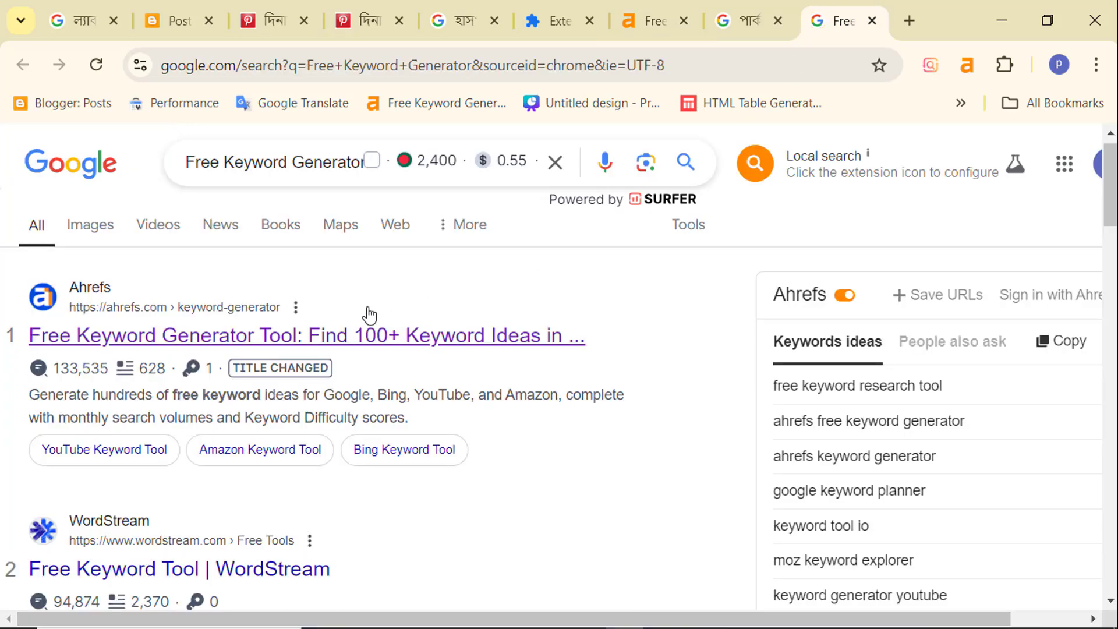
left_click(731, 15)
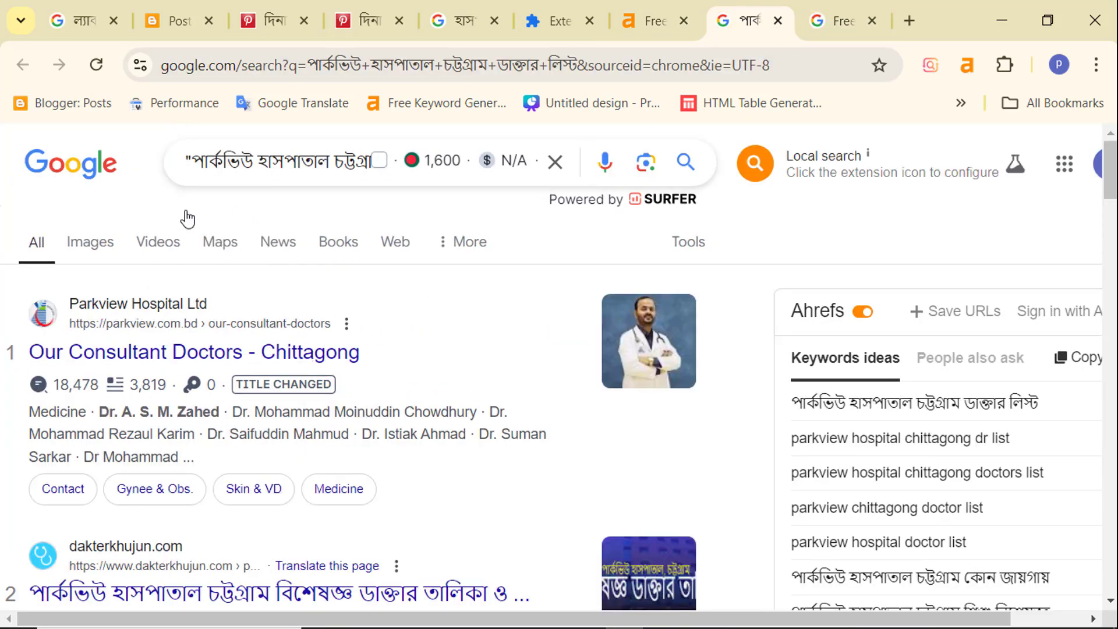
Examine each ranked result on the first Google page for titles containing the exact quoted Parkview doctor list keyword
scroll(302, 295, "down", 2)
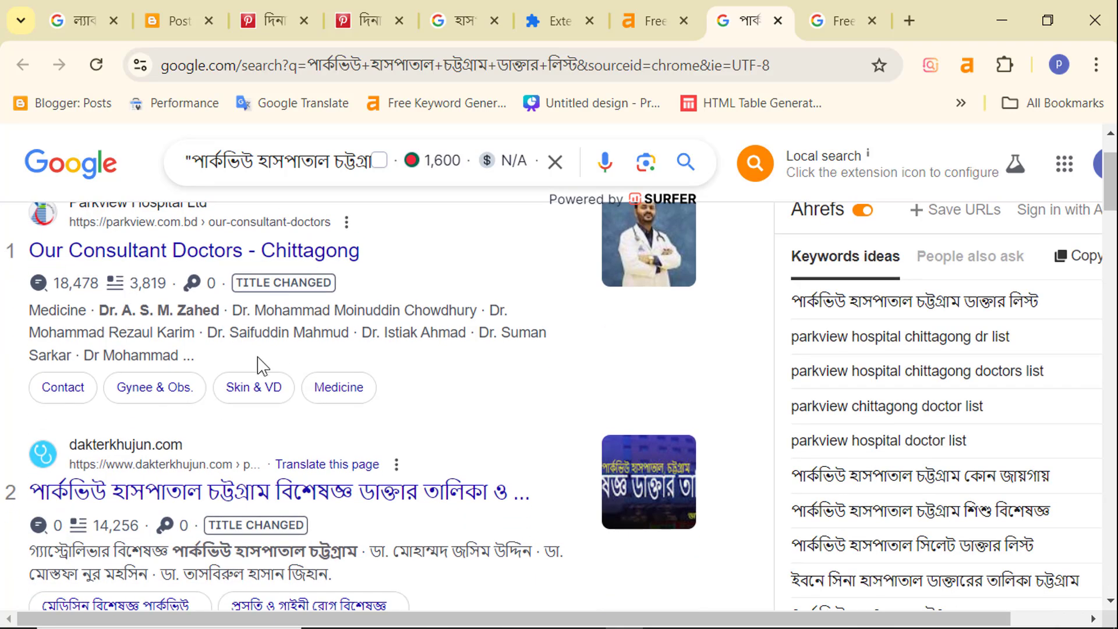
scroll(259, 367, "down", 2)
scroll(10, 269, "up", 2)
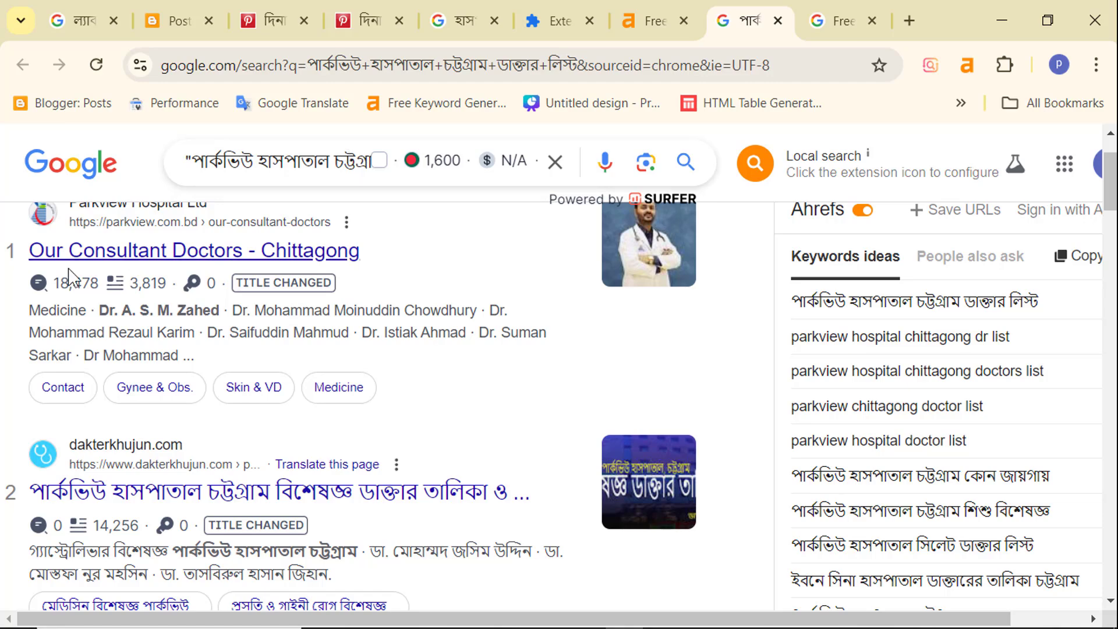
scroll(239, 302, "down", 4)
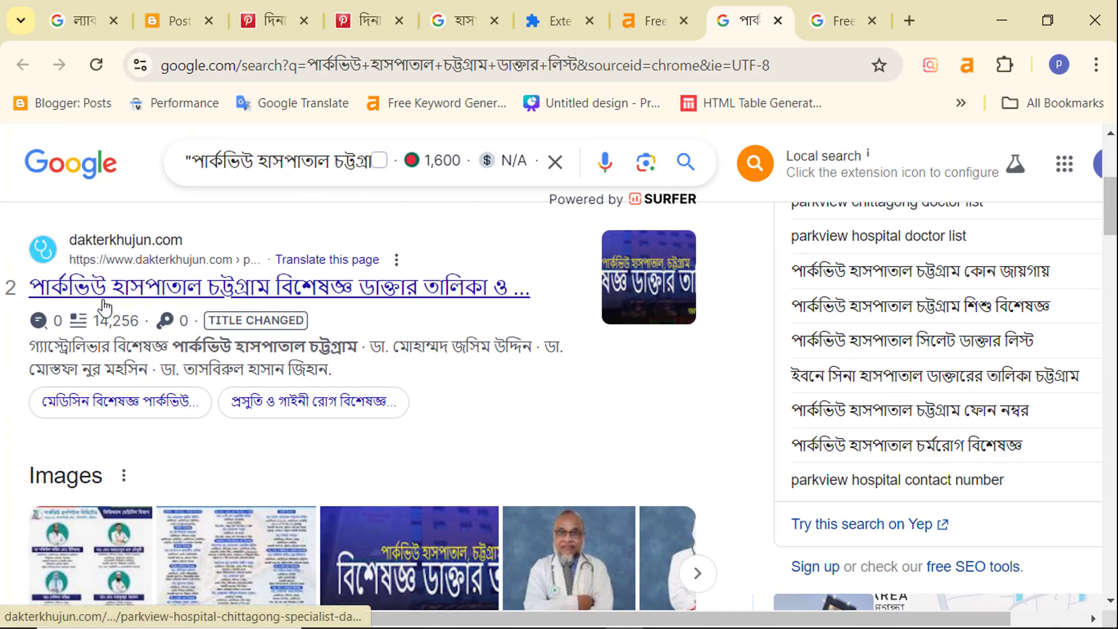
left_click(287, 166)
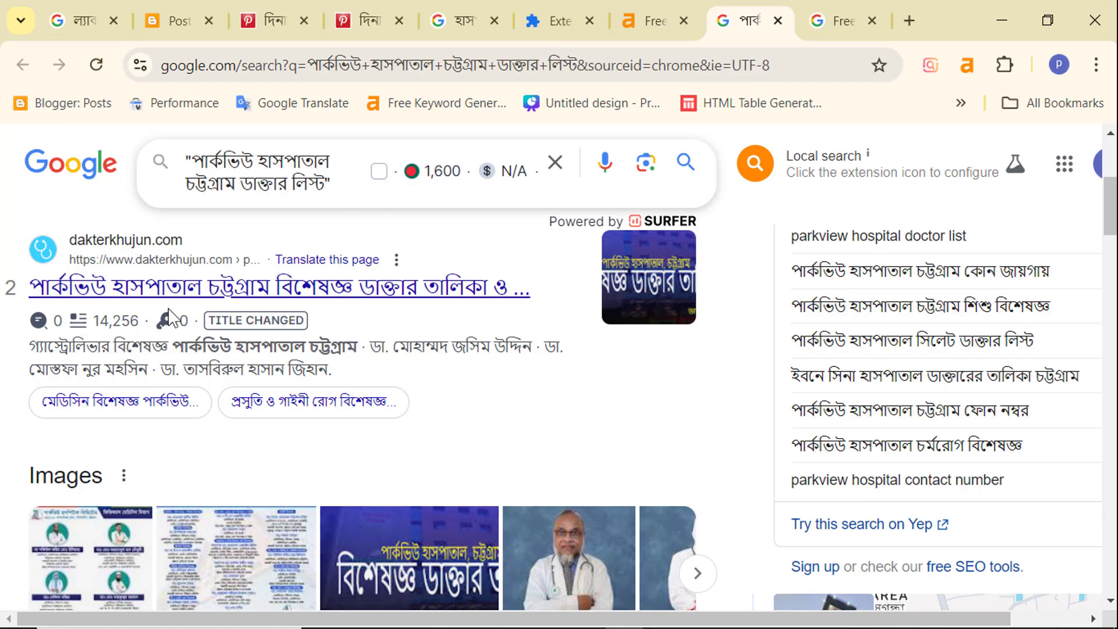
scroll(408, 317, "down", 5)
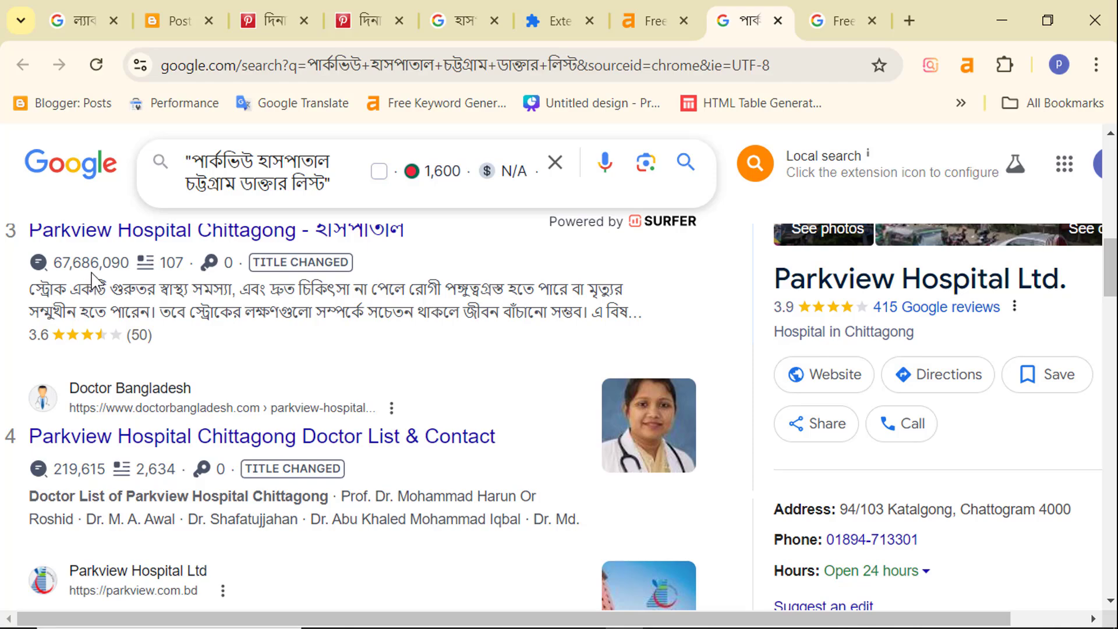
scroll(92, 282, "up", 2)
scroll(332, 355, "down", 3)
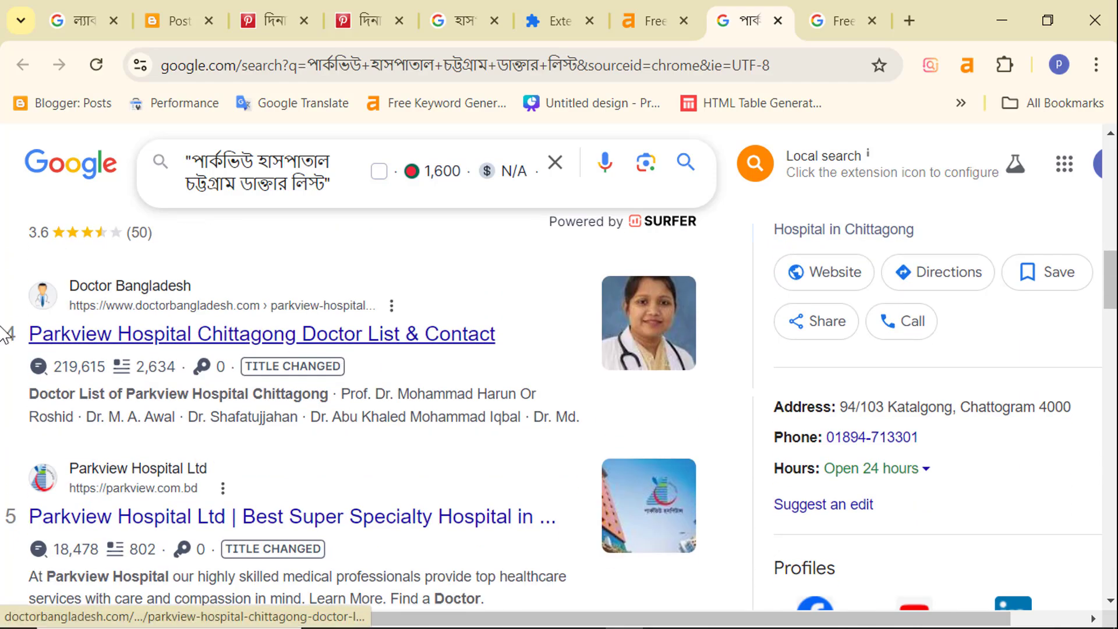
scroll(274, 347, "down", 2)
scroll(349, 412, "down", 1)
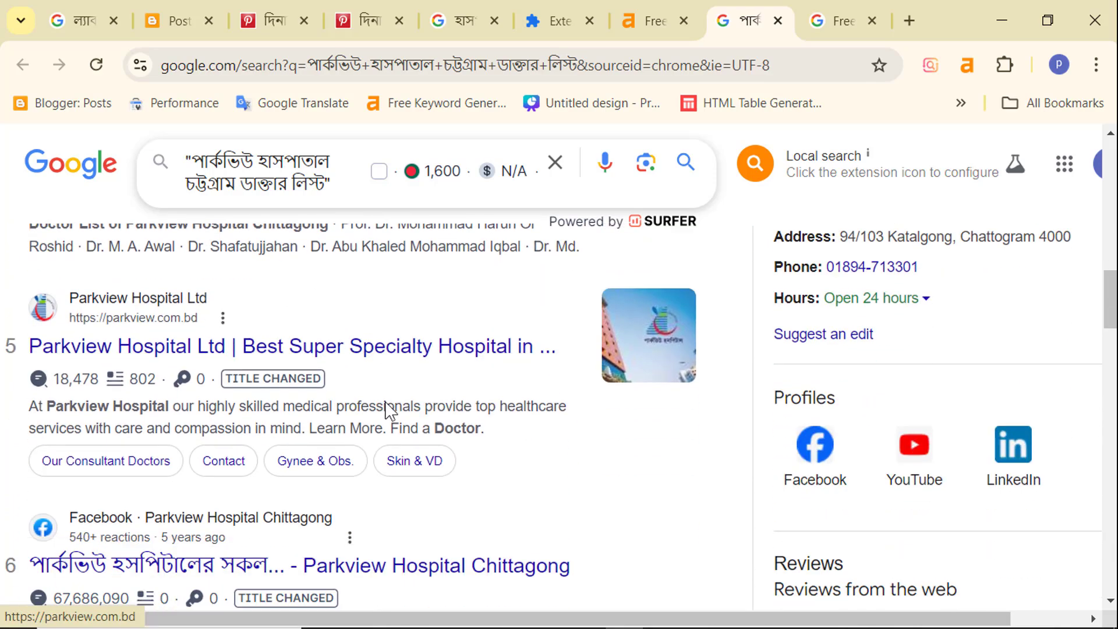
scroll(385, 409, "down", 4)
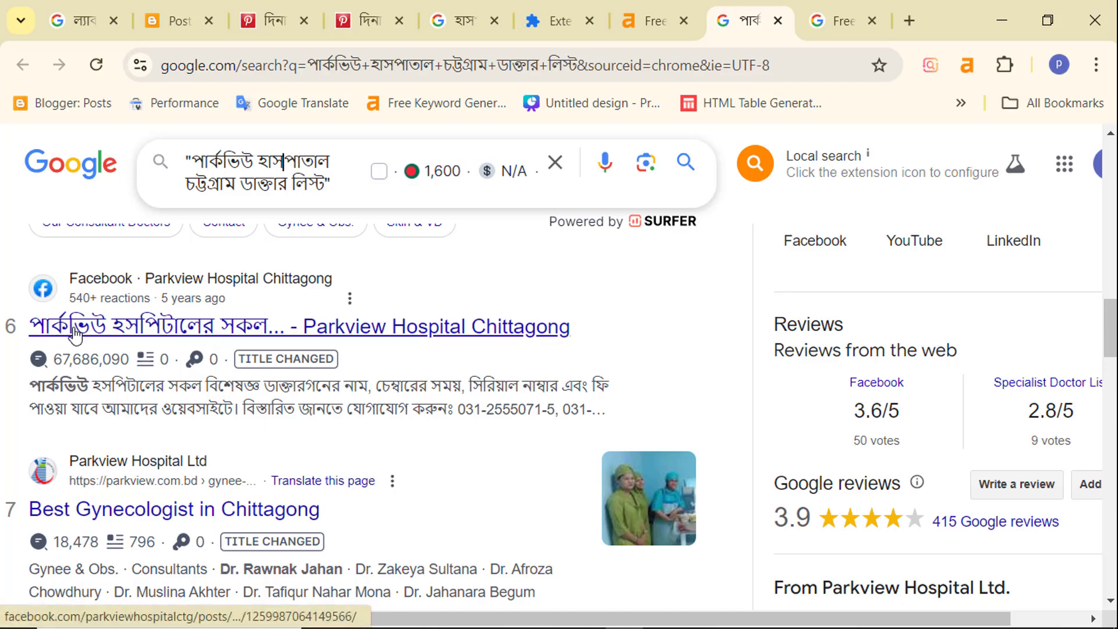
scroll(278, 354, "down", 7)
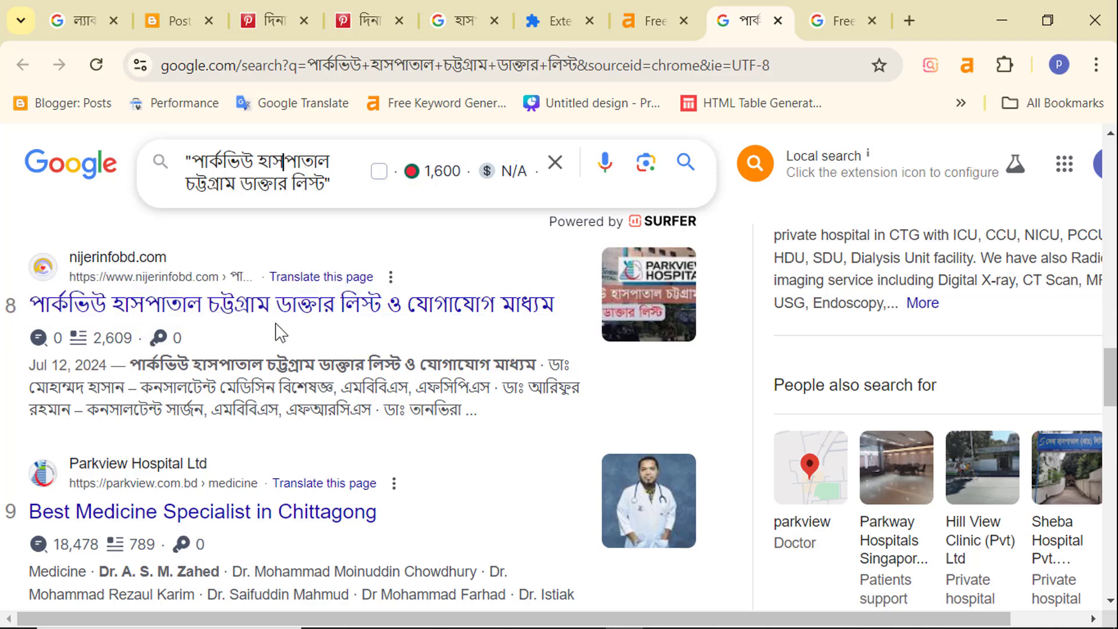
scroll(278, 333, "down", 8)
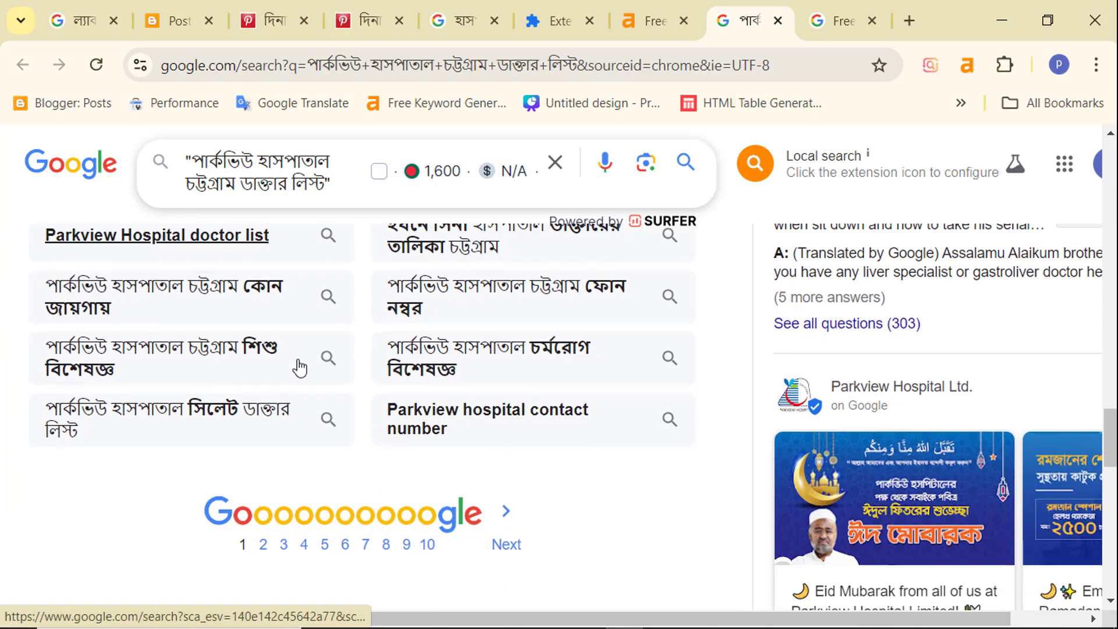
Recheck the hospital, Facebook and directory results against the nijerinfobd.com title, comparing their wording with the quoted query
scroll(230, 454, "up", 18)
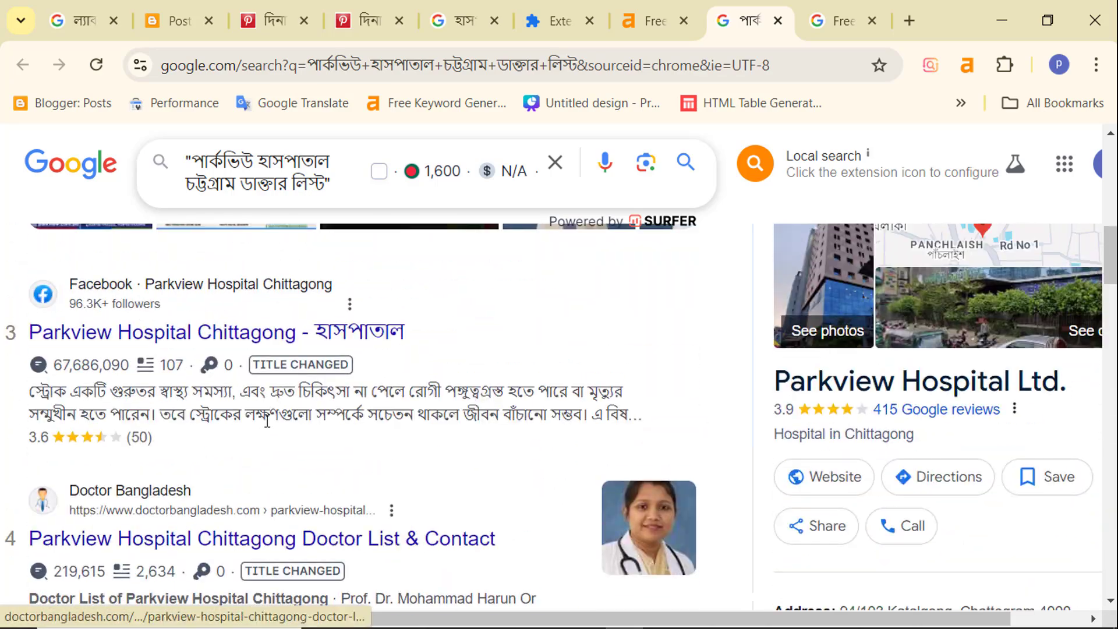
scroll(270, 424, "up", 5)
scroll(273, 402, "down", 15)
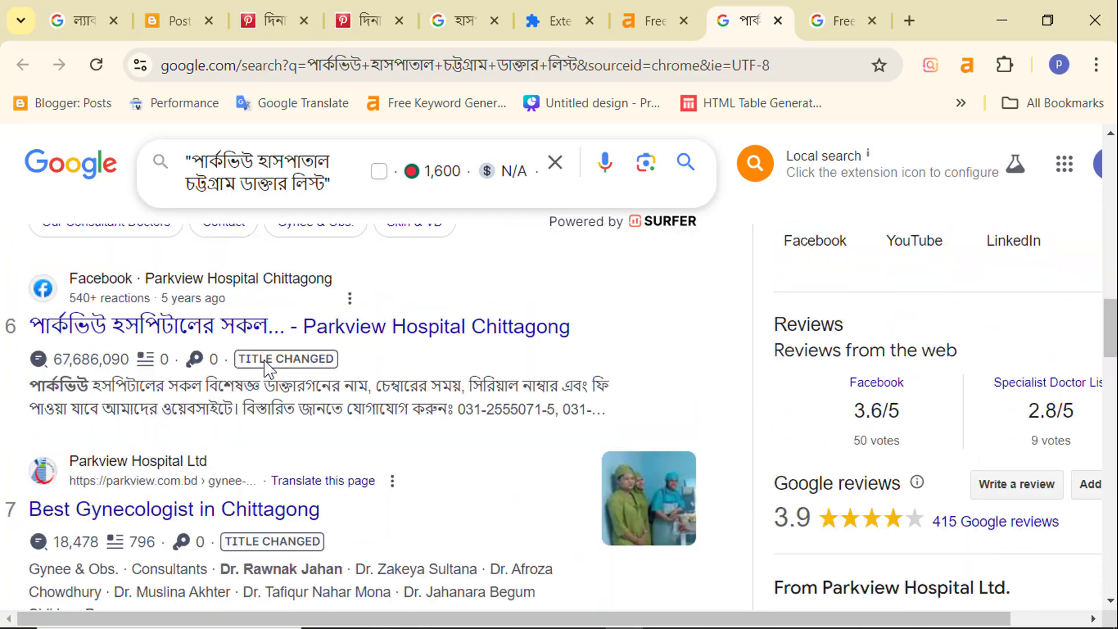
scroll(262, 366, "down", 6)
scroll(279, 358, "up", 19)
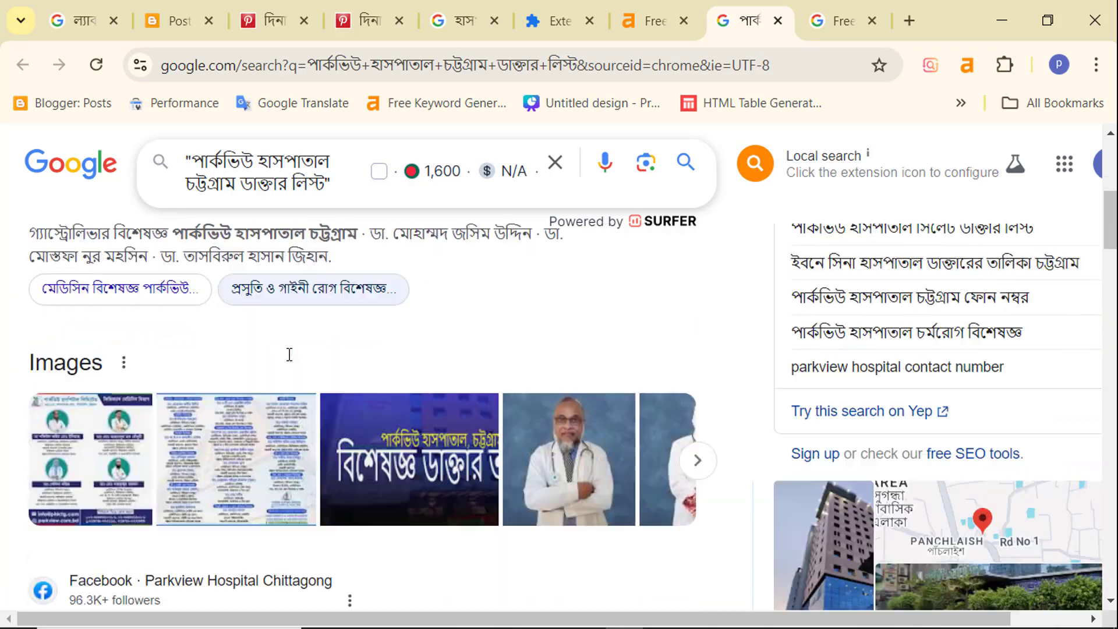
scroll(290, 361, "down", 8)
scroll(294, 364, "up", 10)
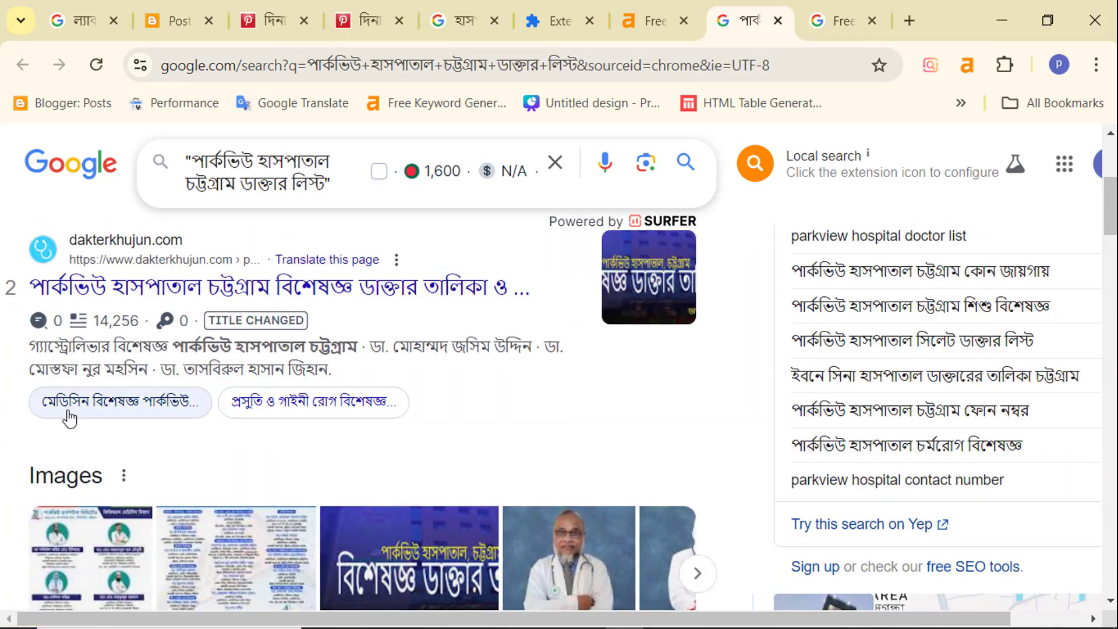
scroll(68, 417, "down", 20)
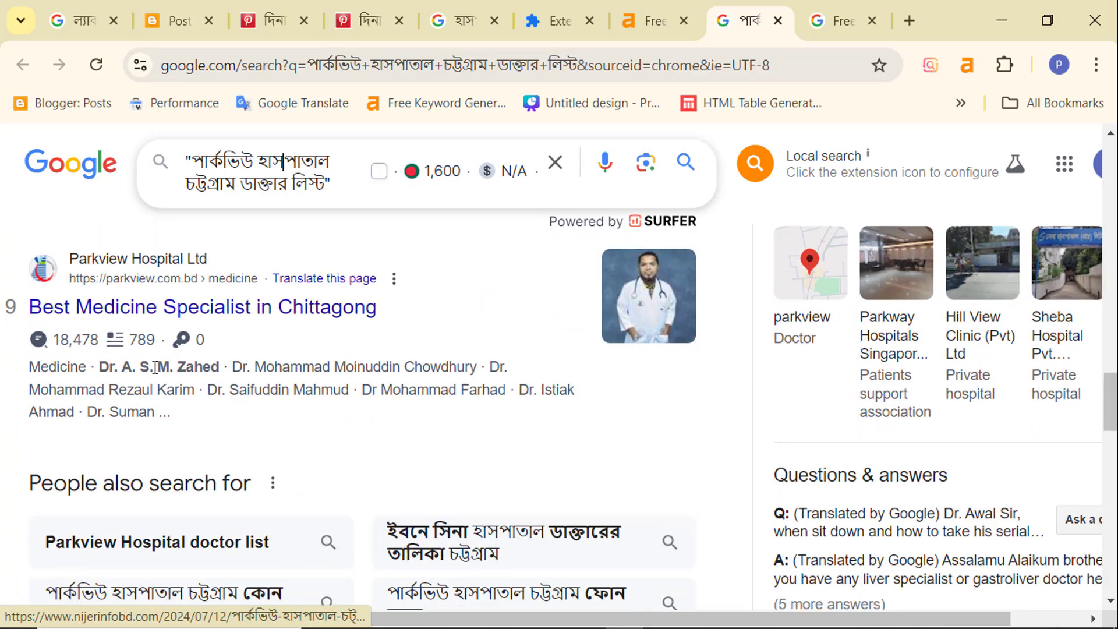
scroll(156, 368, "down", 3)
scroll(156, 367, "up", 1)
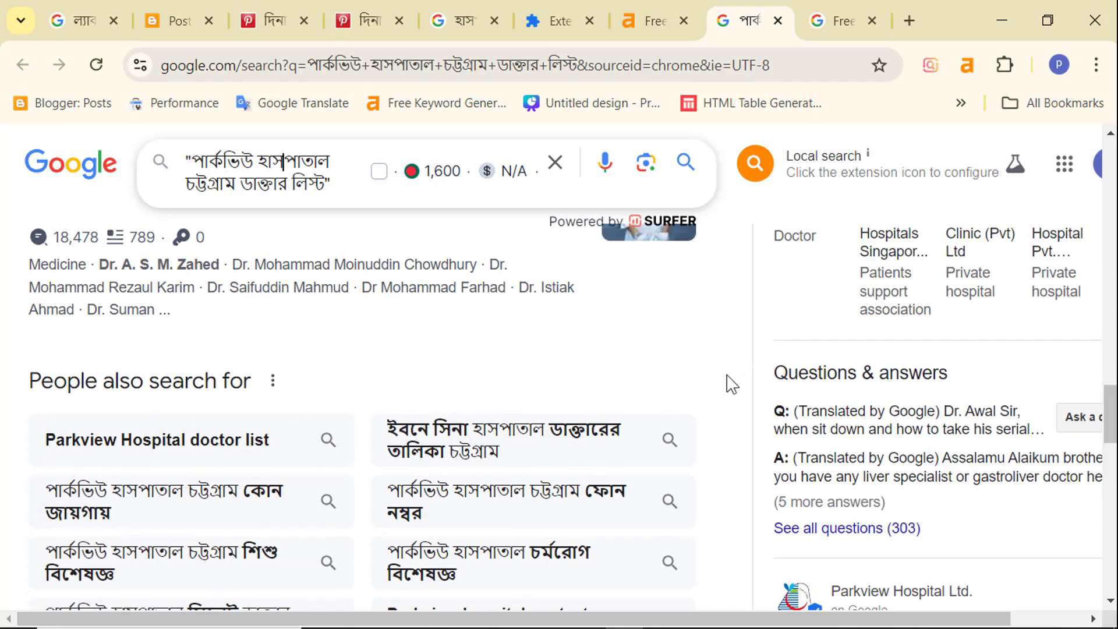
scroll(475, 381, "up", 5)
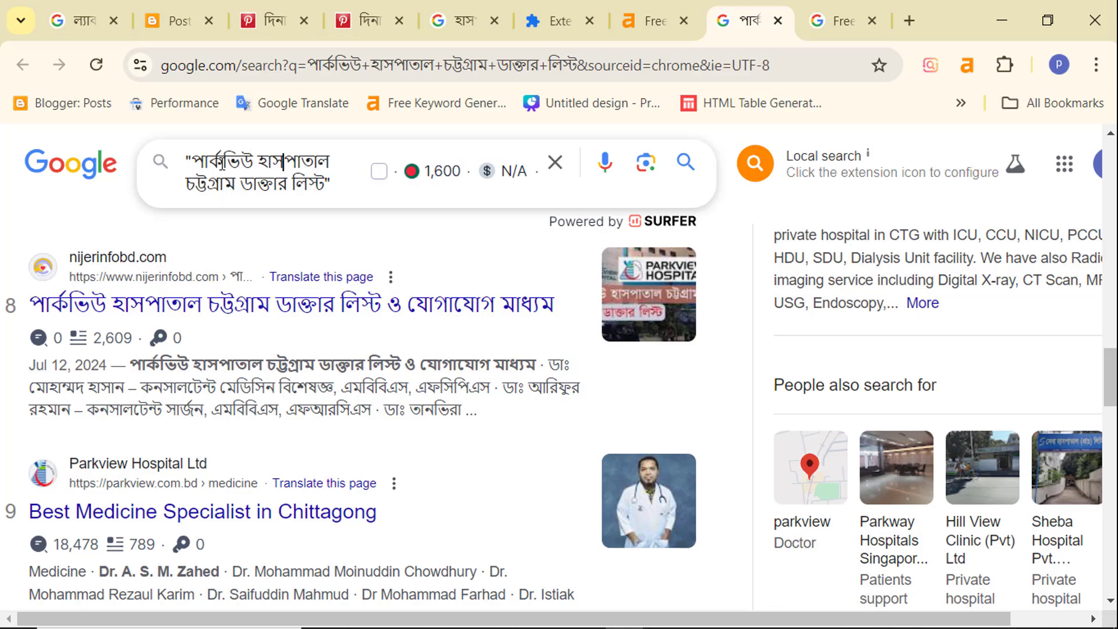
scroll(244, 326, "up", 10)
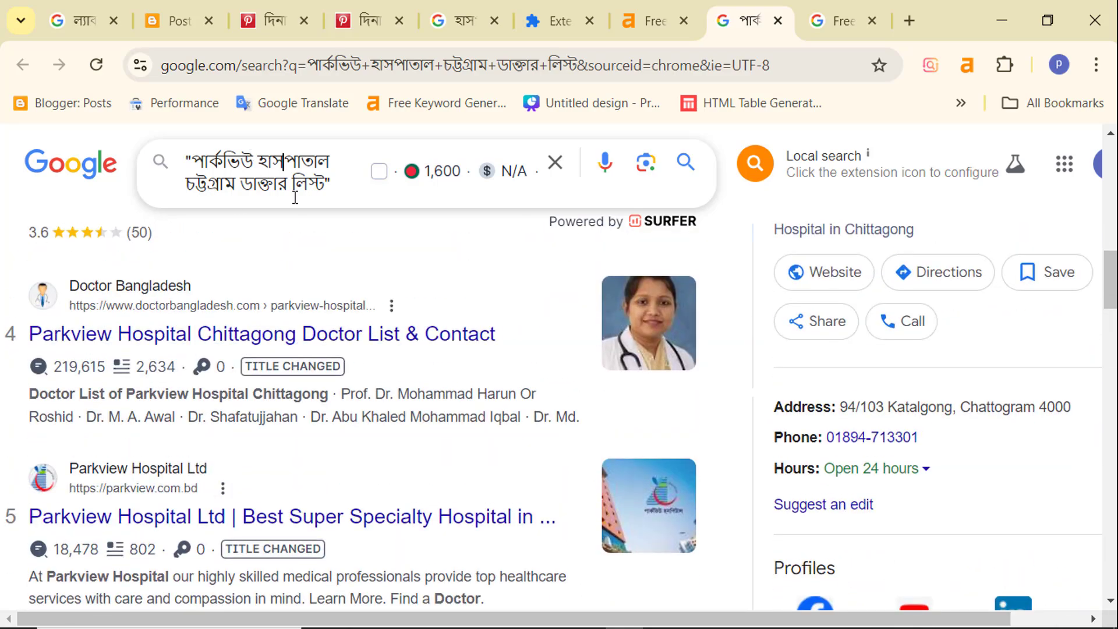
Copy the keyword পার্কভিউ হাসপাতাল চট্টগ্রাম ডাক্তার লিস্ট from the Google query without its quotation marks
scroll(187, 431, "down", 8)
scroll(197, 425, "up", 8)
scroll(205, 417, "up", 8)
left_click_drag(190, 161, 324, 195)
right_click(270, 181)
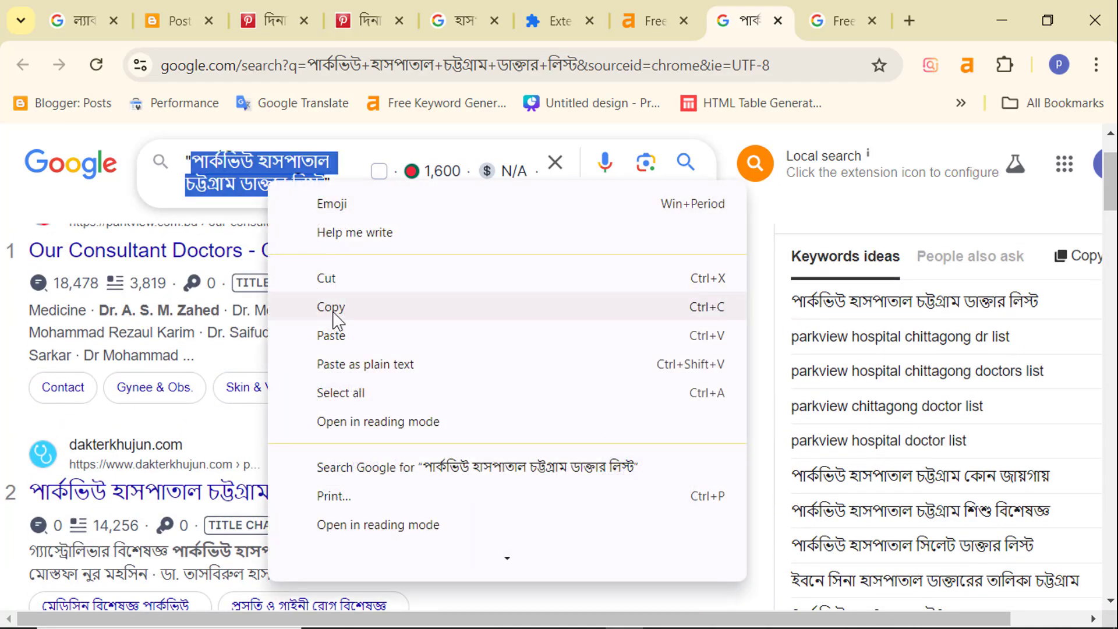
left_click(333, 313)
Look at the title and heading of the post in the Blogger editor and of the published Dinajpur doctor list post
left_click(648, 21)
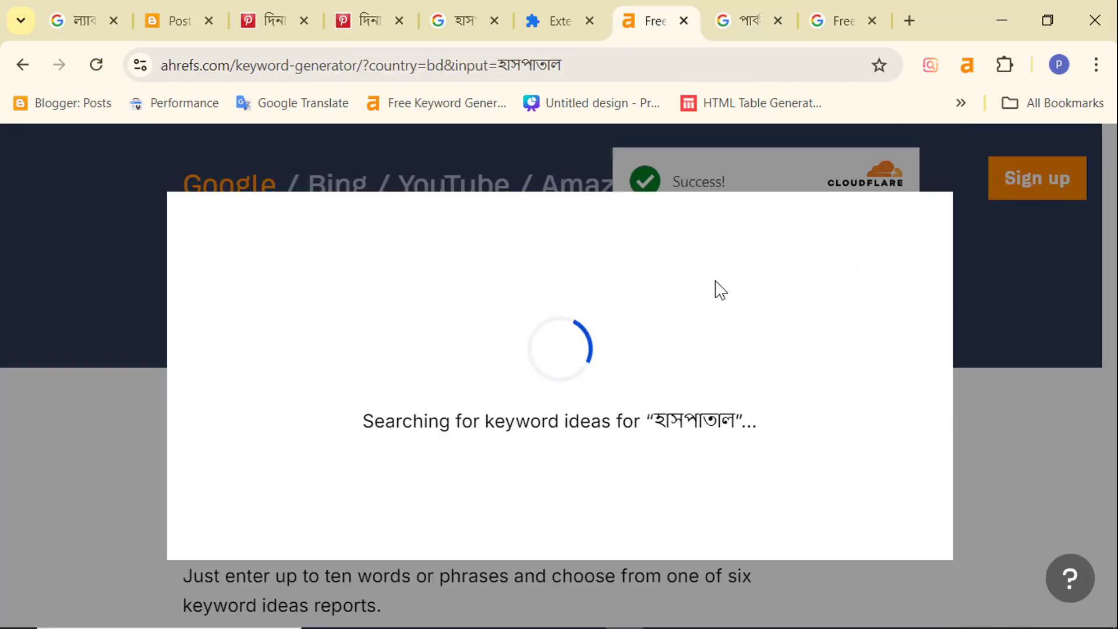
left_click(754, 22)
left_click(818, 23)
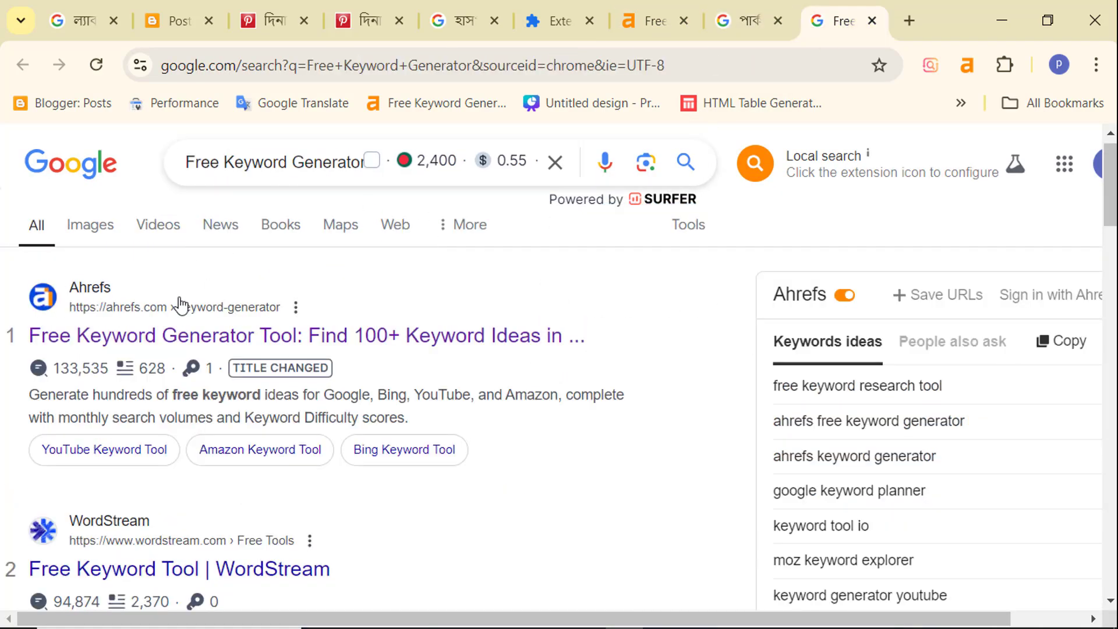
left_click(174, 18)
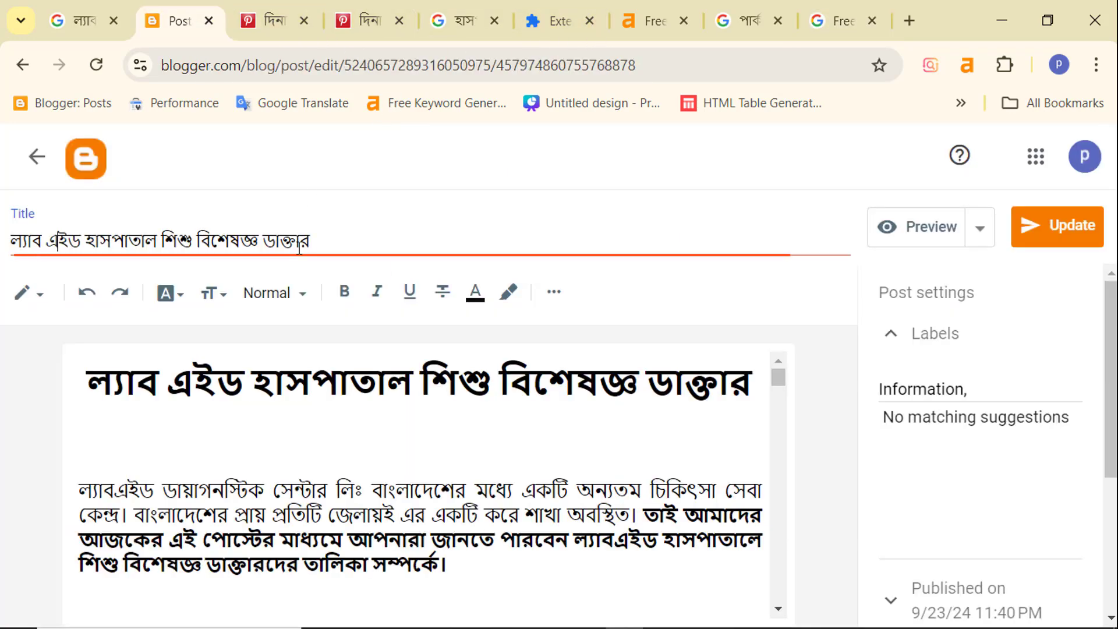
left_click(734, 21)
scroll(382, 279, "up", 2)
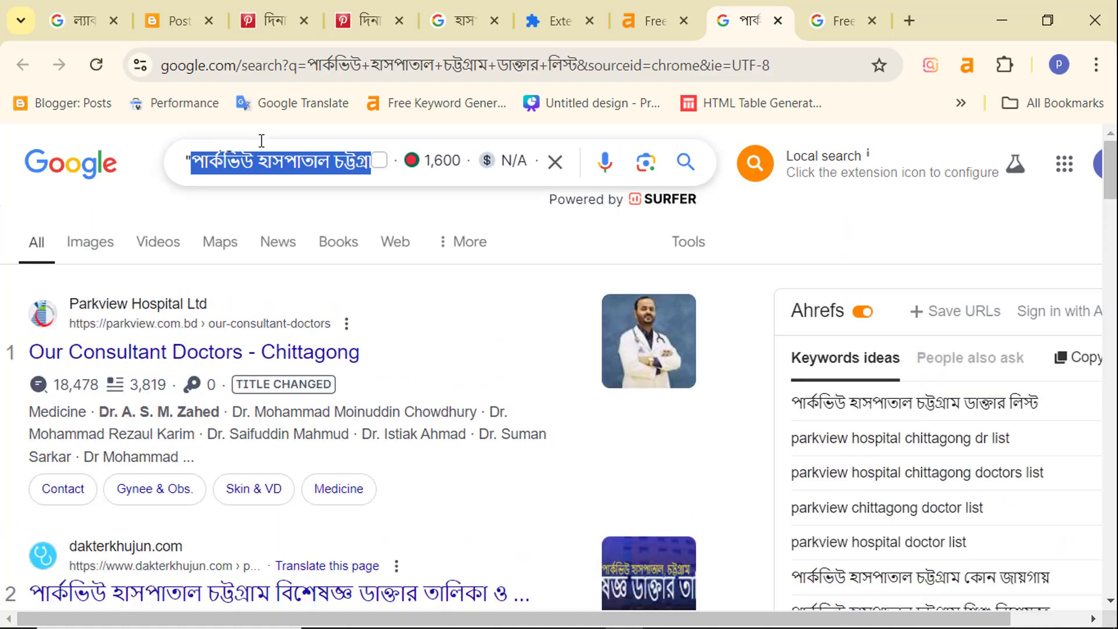
left_click(351, 21)
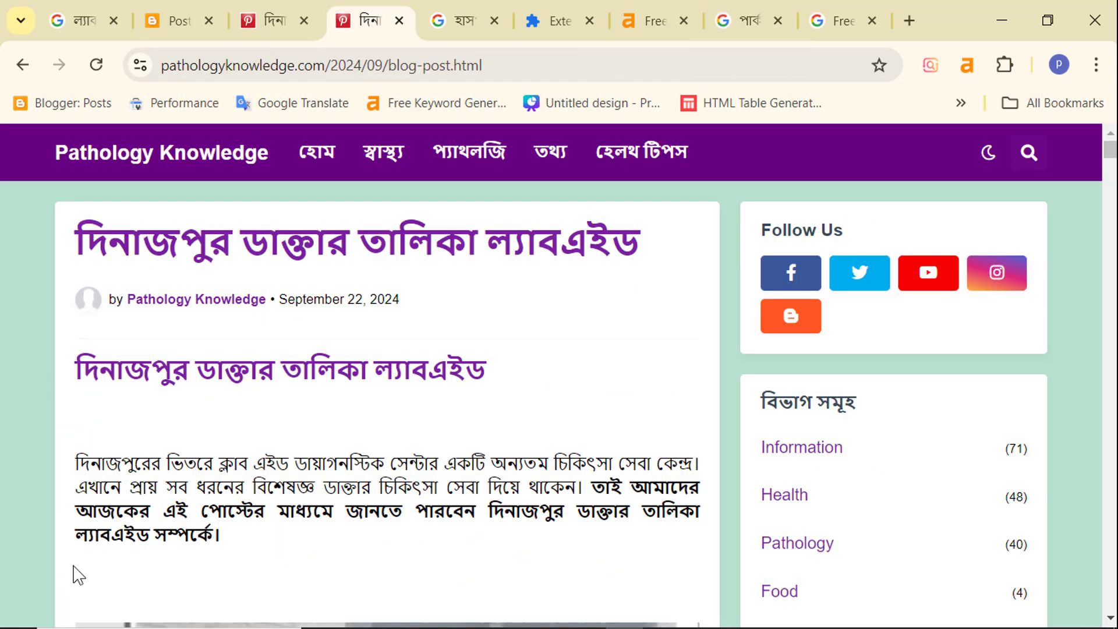
Return to the Parkview keyword's Google results and review the competing top-ranked pages, including the hospital, Facebook and Doctor Bangladesh entries
left_click(762, 19)
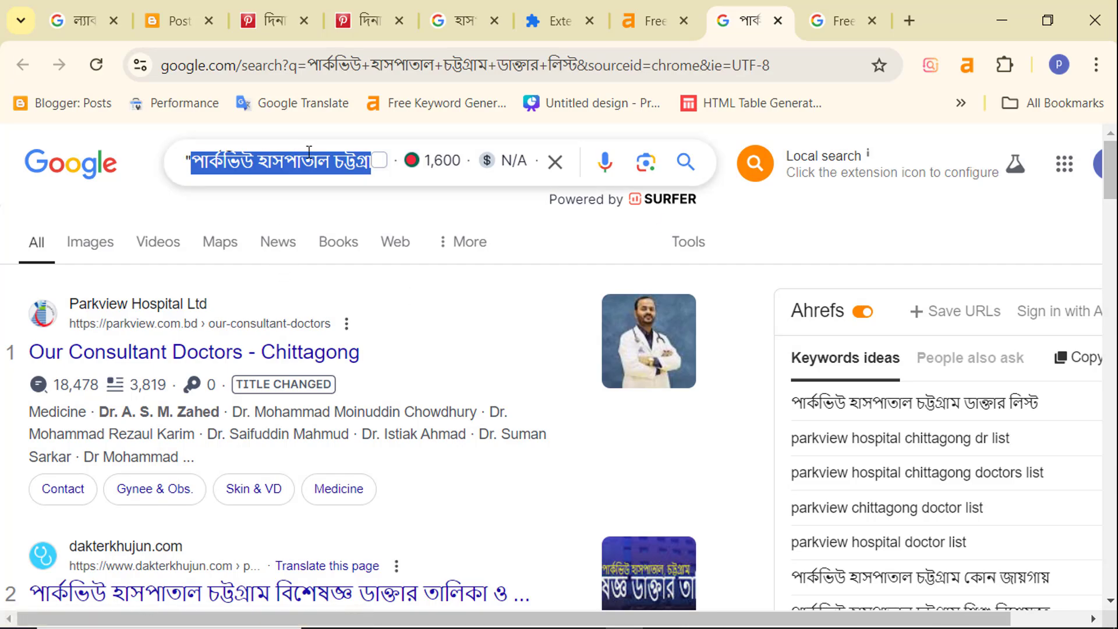
scroll(167, 407, "down", 9)
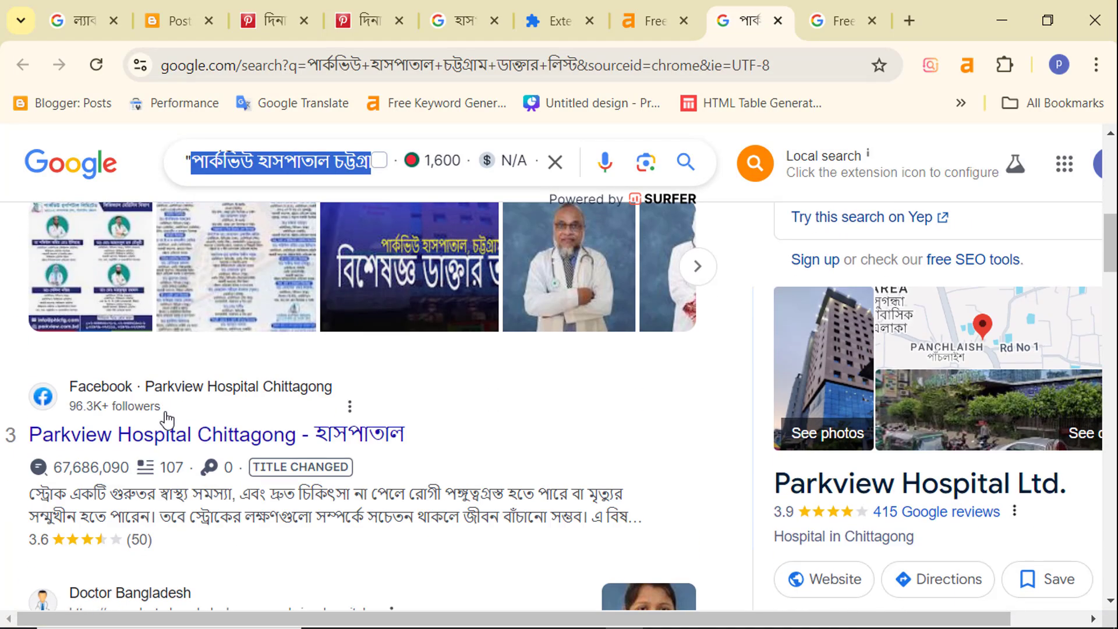
scroll(168, 416, "down", 13)
scroll(214, 419, "up", 11)
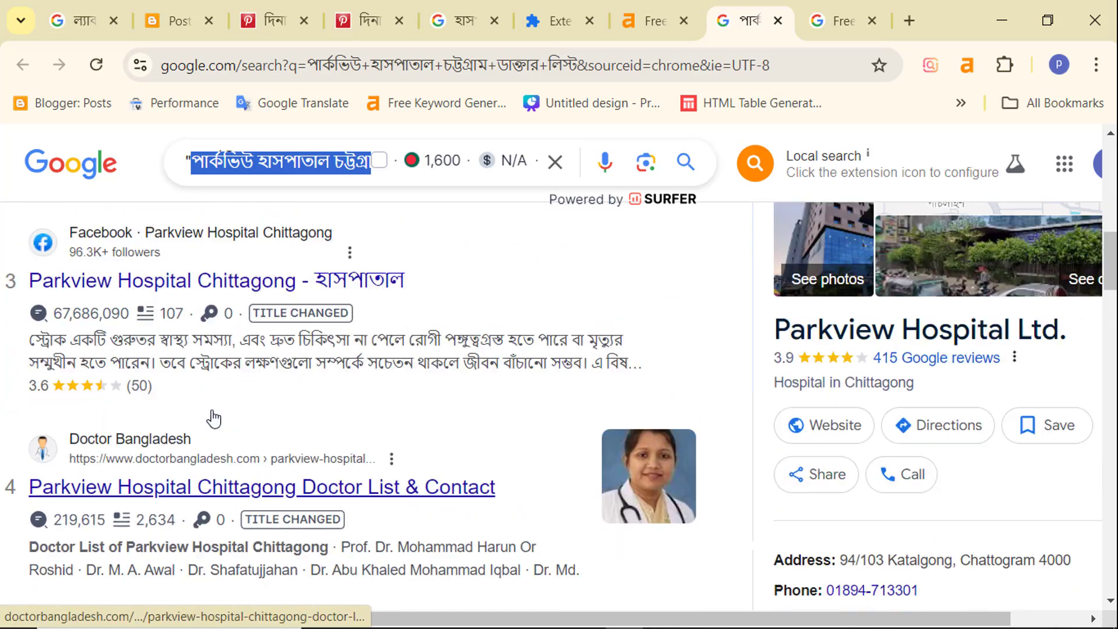
scroll(214, 418, "up", 8)
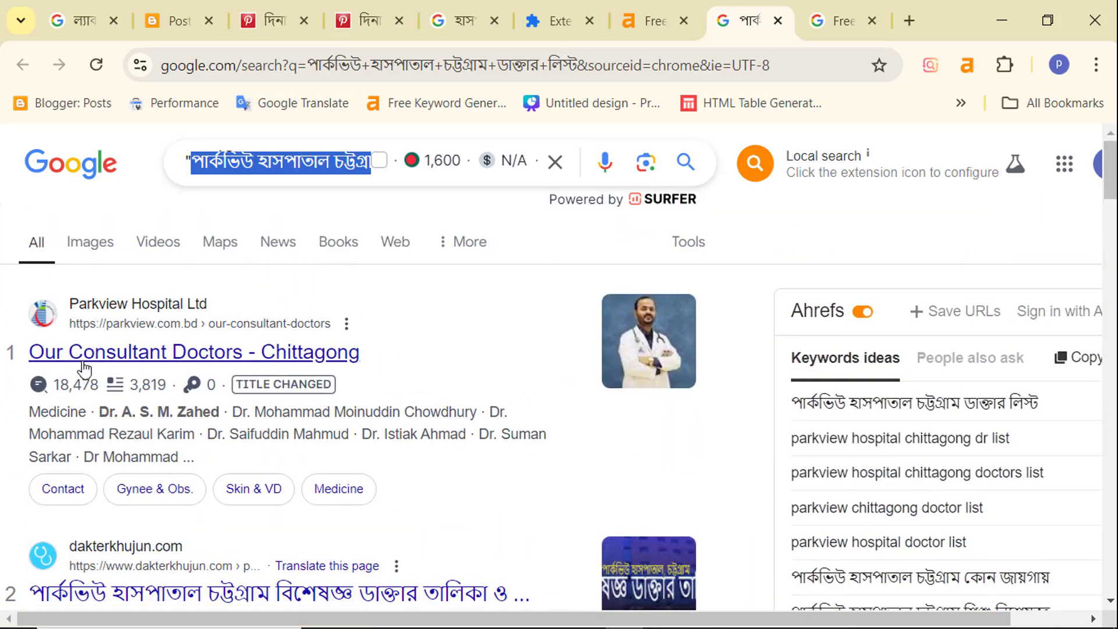
scroll(238, 397, "down", 8)
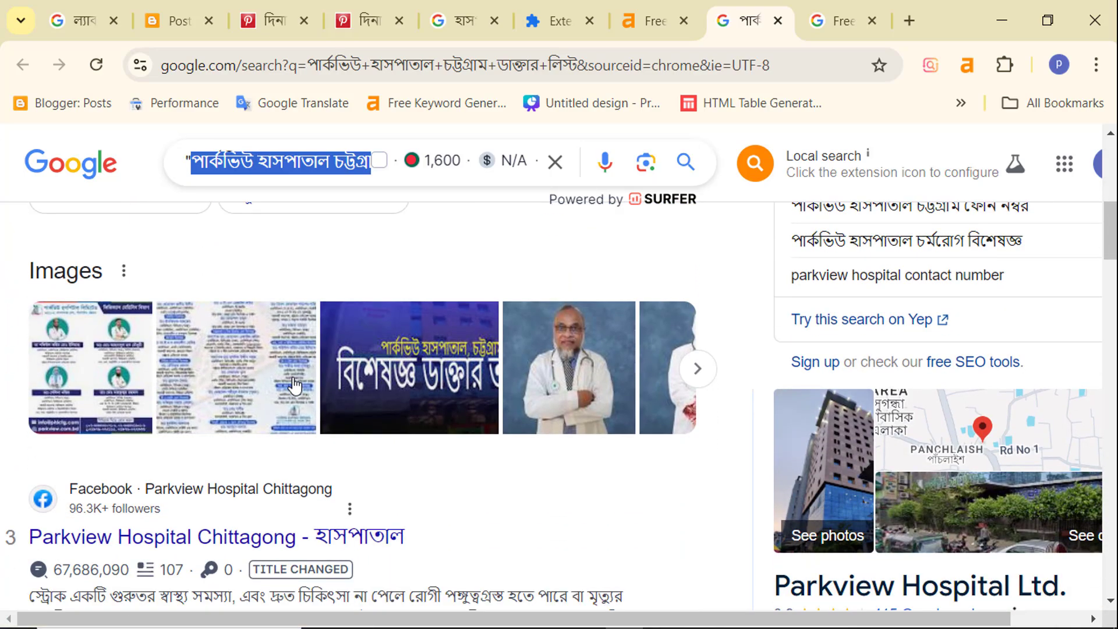
scroll(294, 385, "down", 5)
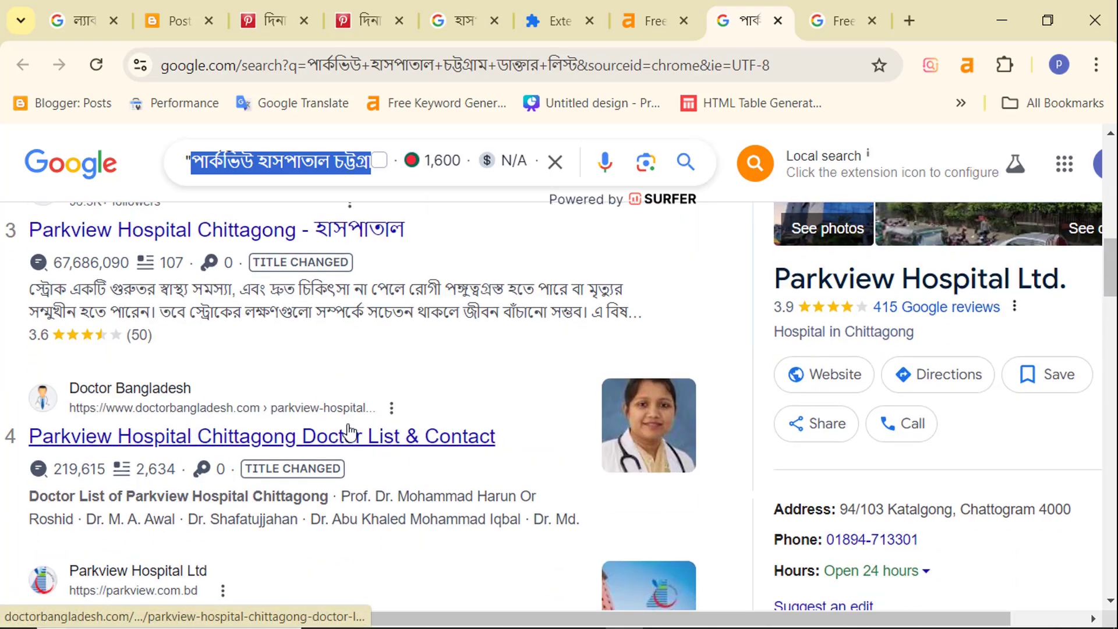
scroll(267, 411, "up", 12)
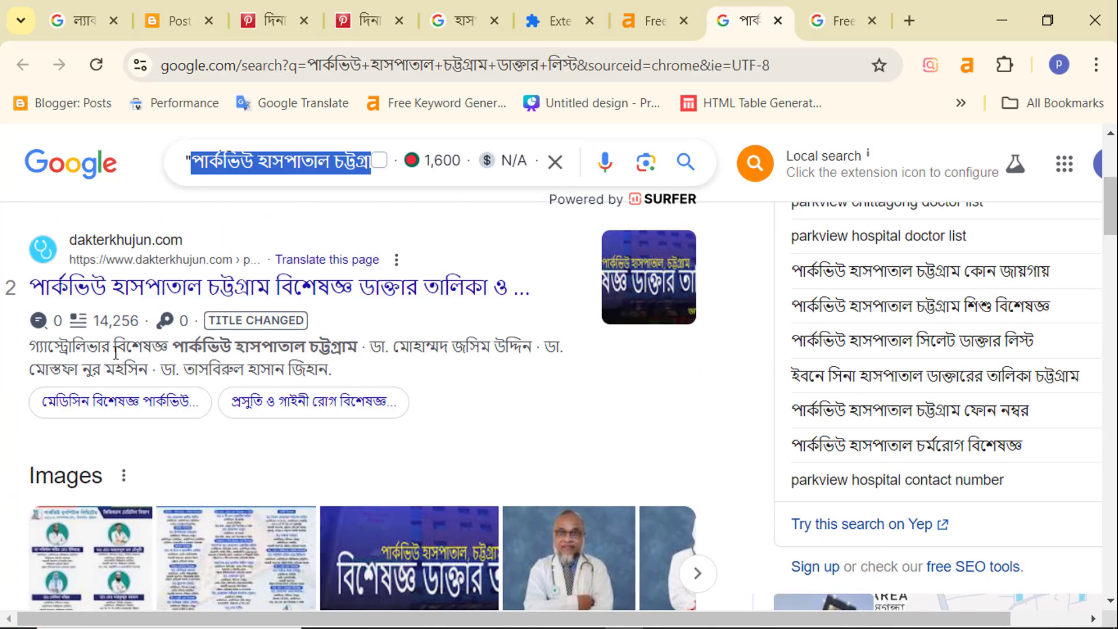
scroll(389, 417, "down", 4)
scroll(390, 408, "up", 5)
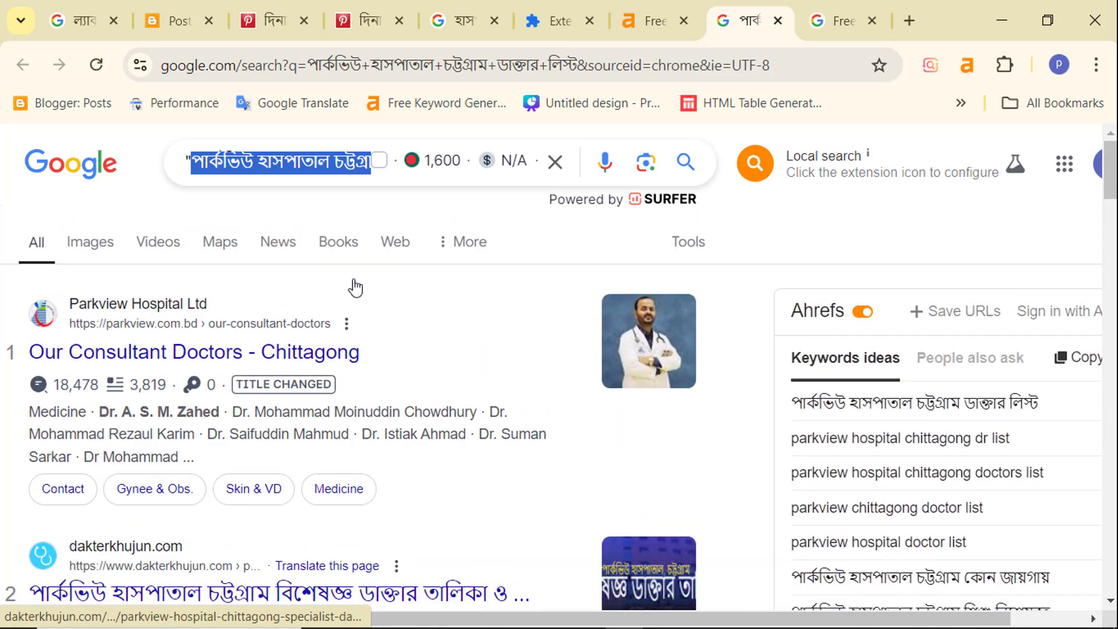
Highlight the Ahrefs keyword ideas পার্কভিউ হাসপাতাল চট্টগ্রাম ডাক্তার লিস্ট and parkview hospital chittagong dr list one after the other
scroll(794, 357, "down", 2)
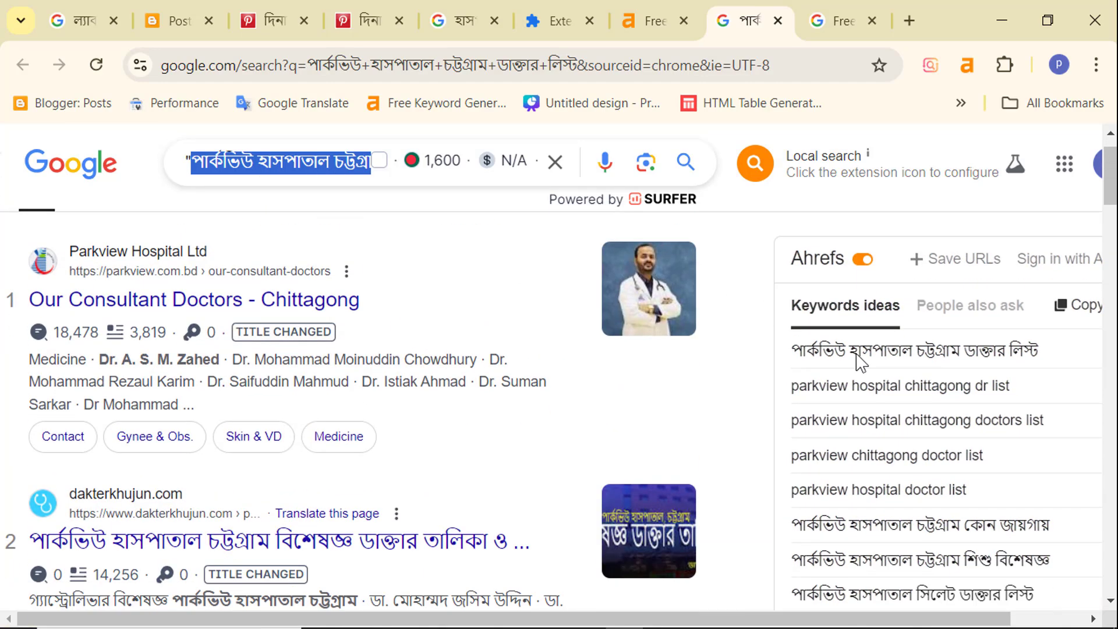
left_click_drag(804, 300, 1038, 300)
left_click(963, 314)
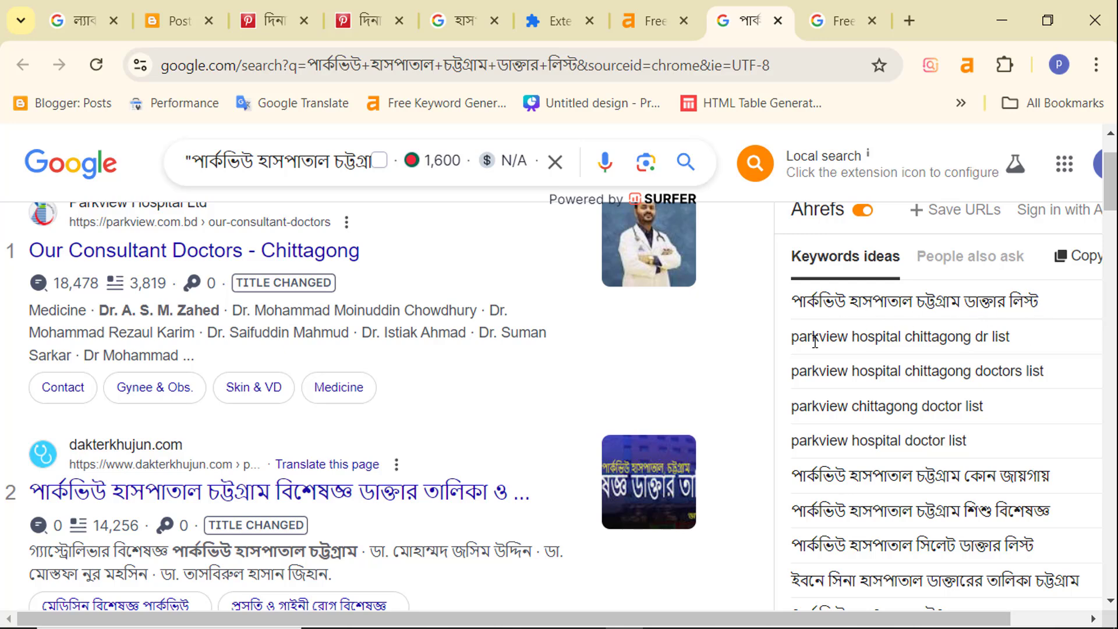
left_click_drag(796, 343, 1010, 343)
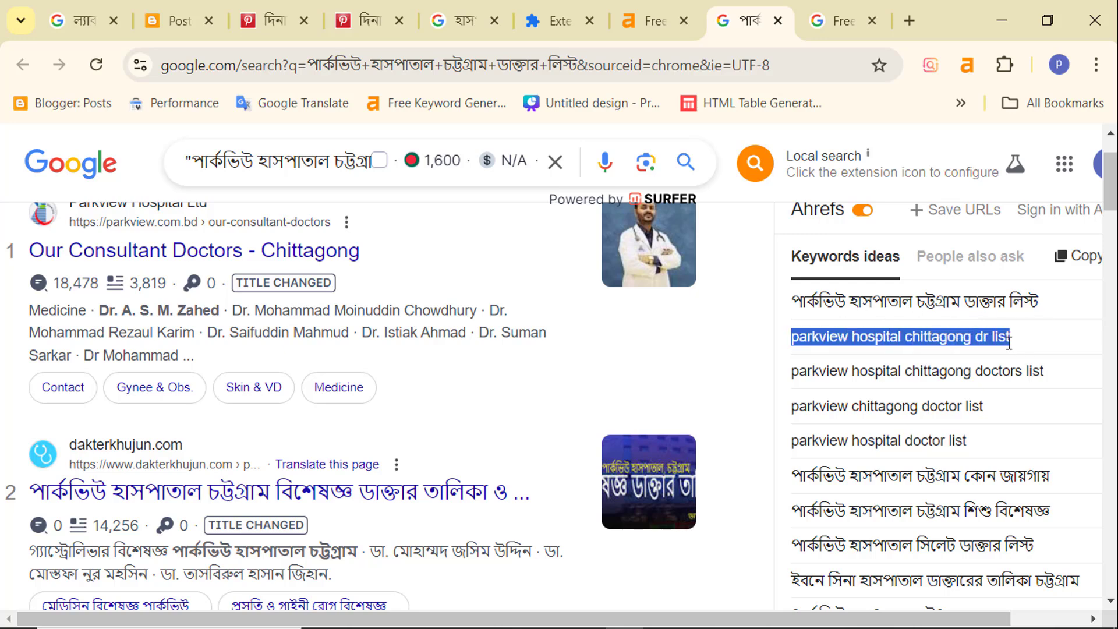
Highlight the Ahrefs keyword idea পার্কভিউ হাসপাতাল চট্টগ্রাম কোন জায়গায় in the Parkview search results
left_click(973, 369)
scroll(932, 402, "down", 2)
left_click_drag(818, 373, 1032, 373)
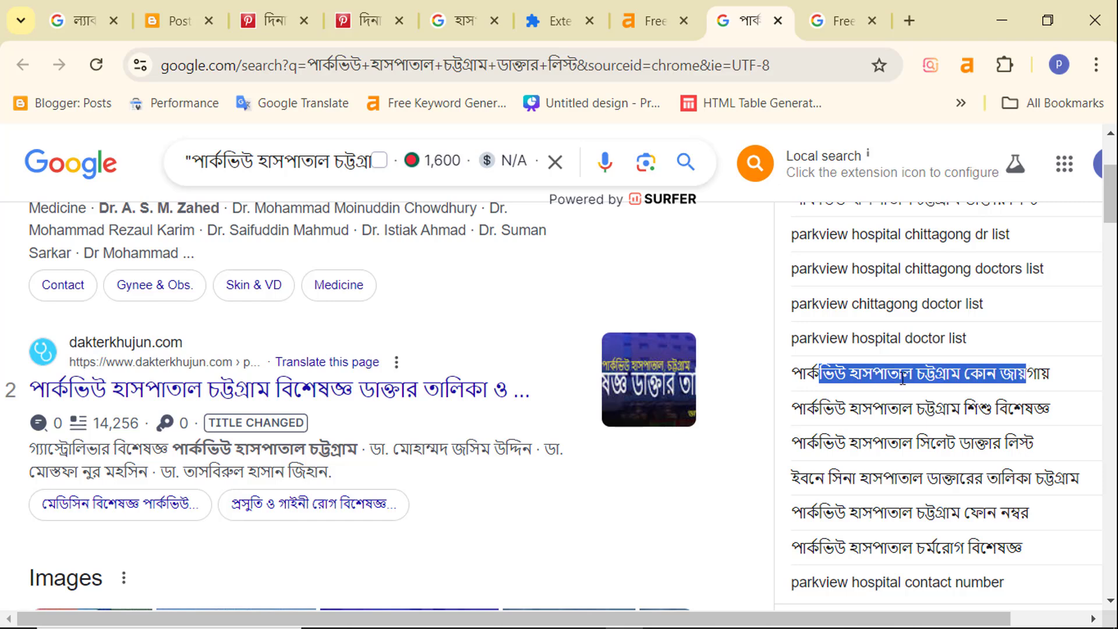
left_click(893, 379)
left_click_drag(806, 374, 1041, 373)
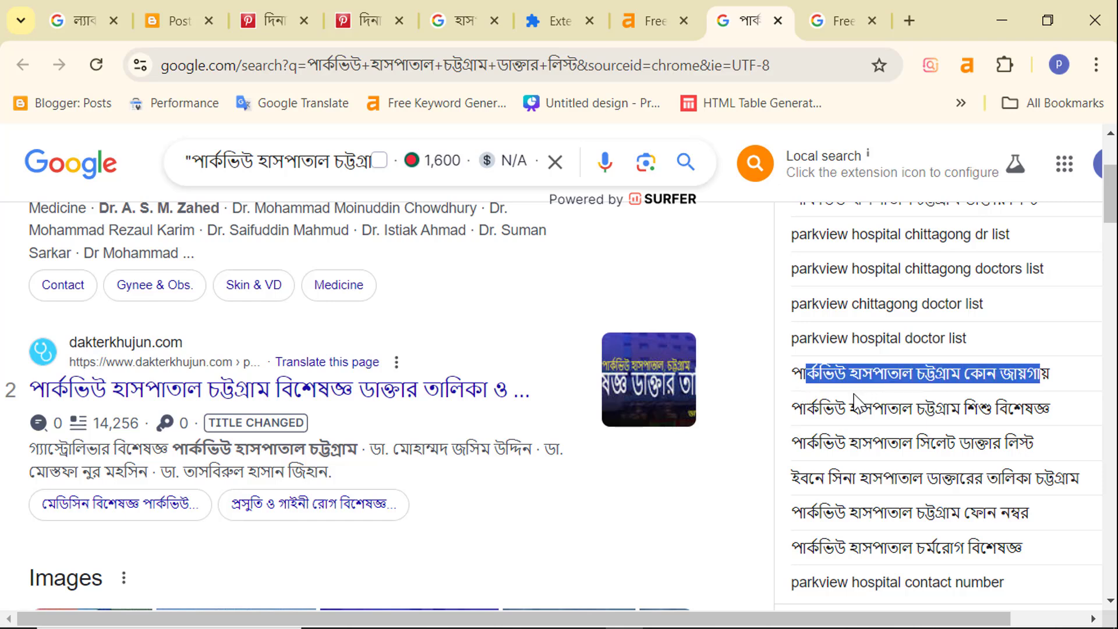
Highlight the Ahrefs keyword ideas from পার্কভিউ হাসপাতাল চট্টগ্রাম শিশু বিশেষজ্ঞ through পার্কভিউ হাসপাতাল চর্মরোগ বিশেষজ্ঞ and look over the rest of the list
left_click_drag(808, 408, 985, 475)
left_click(931, 425)
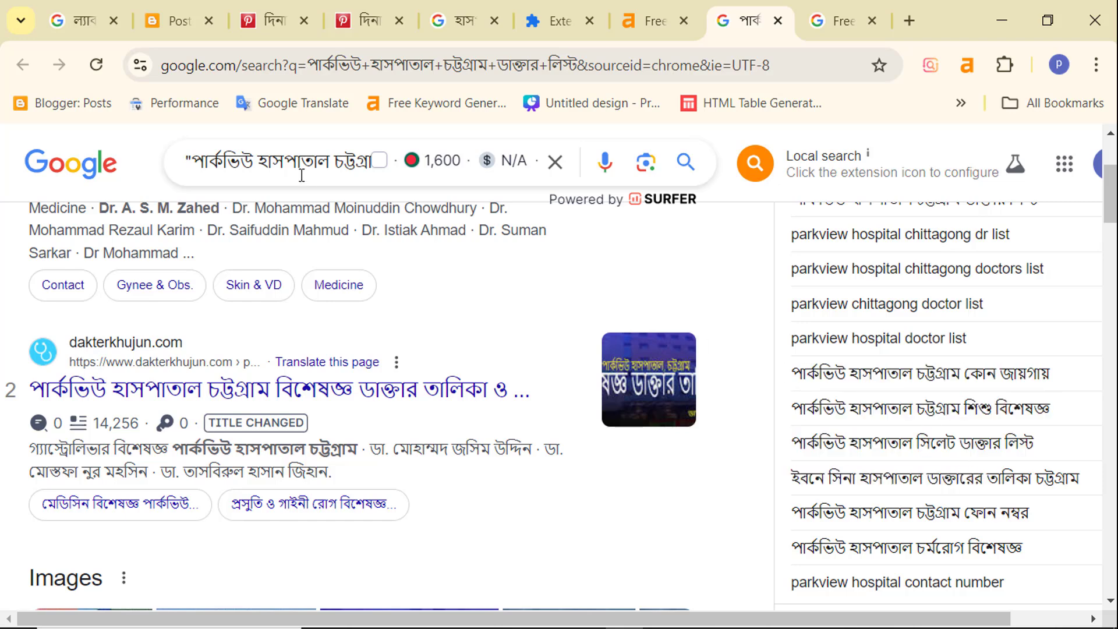
left_click_drag(818, 407, 1000, 553)
left_click(936, 438)
scroll(935, 438, "down", 2)
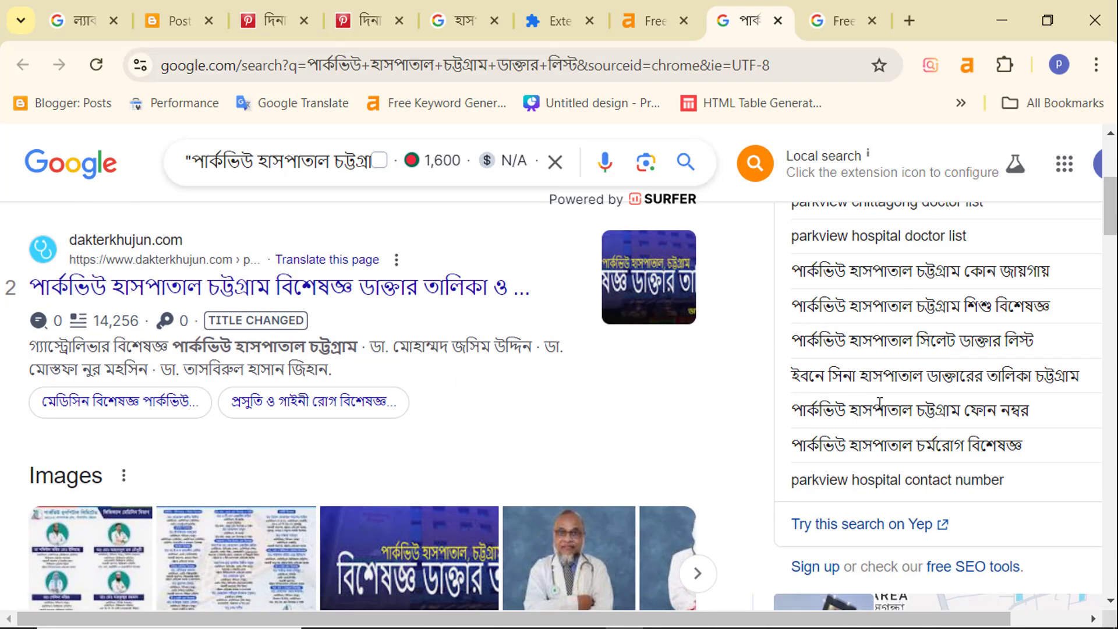
scroll(879, 404, "up", 5)
Go to the published Dinajpur doctor list post and highlight its title and introductory paragraph
left_click(353, 26)
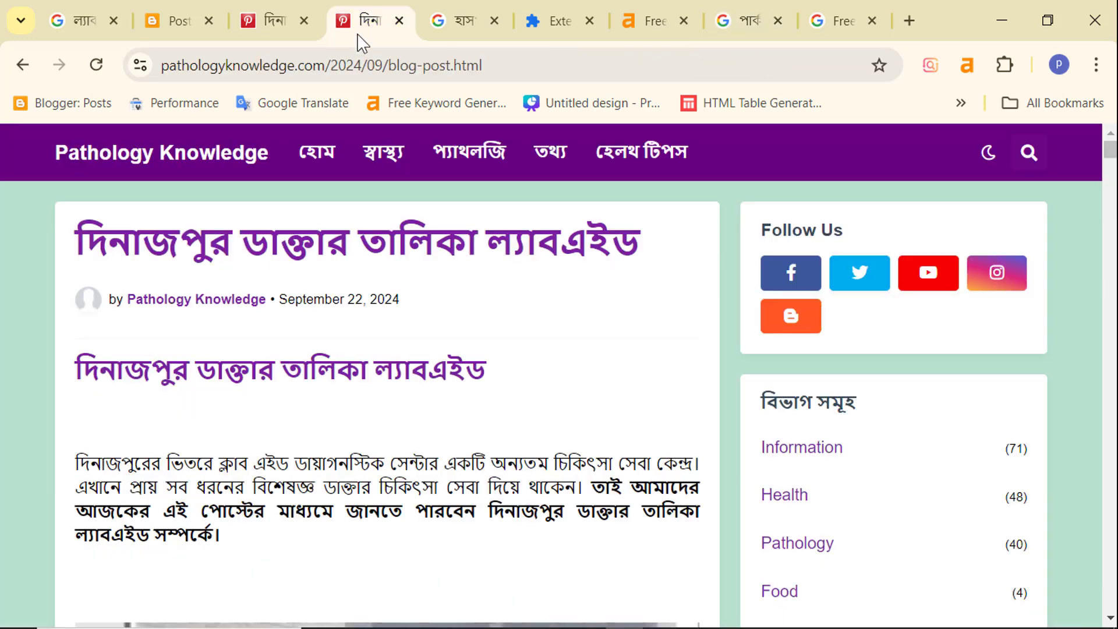
left_click_drag(85, 238, 651, 248)
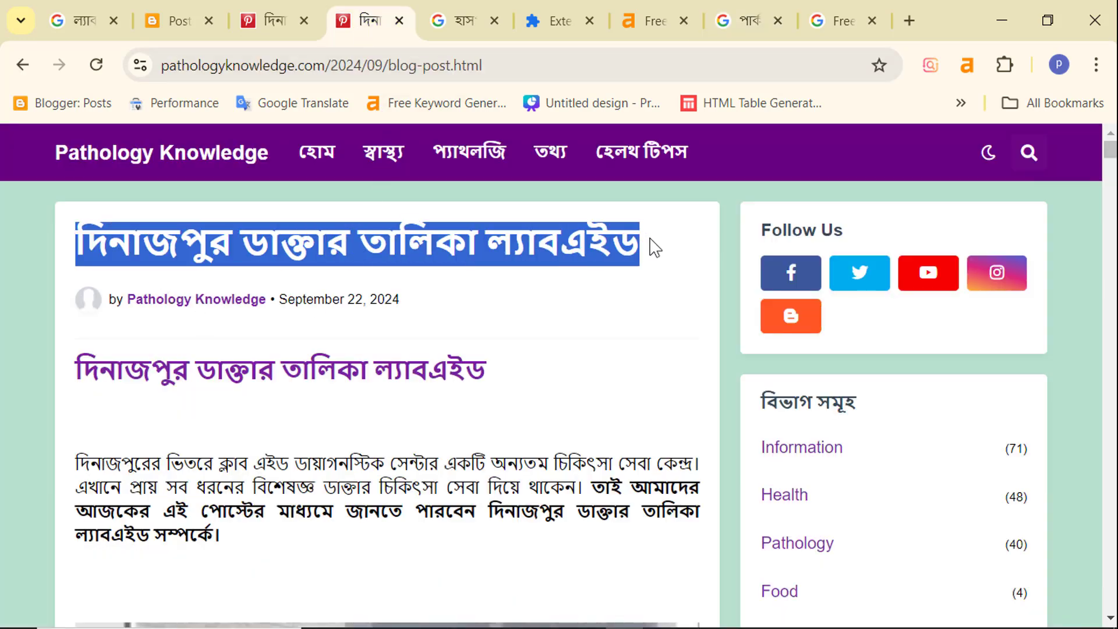
left_click(314, 247)
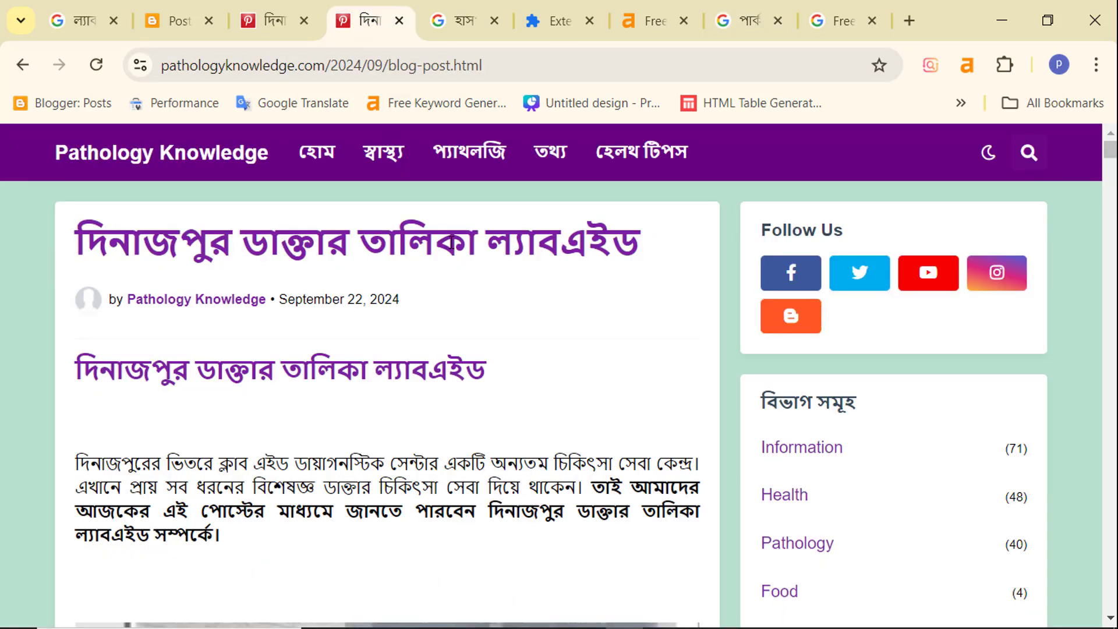
scroll(493, 334, "down", 2)
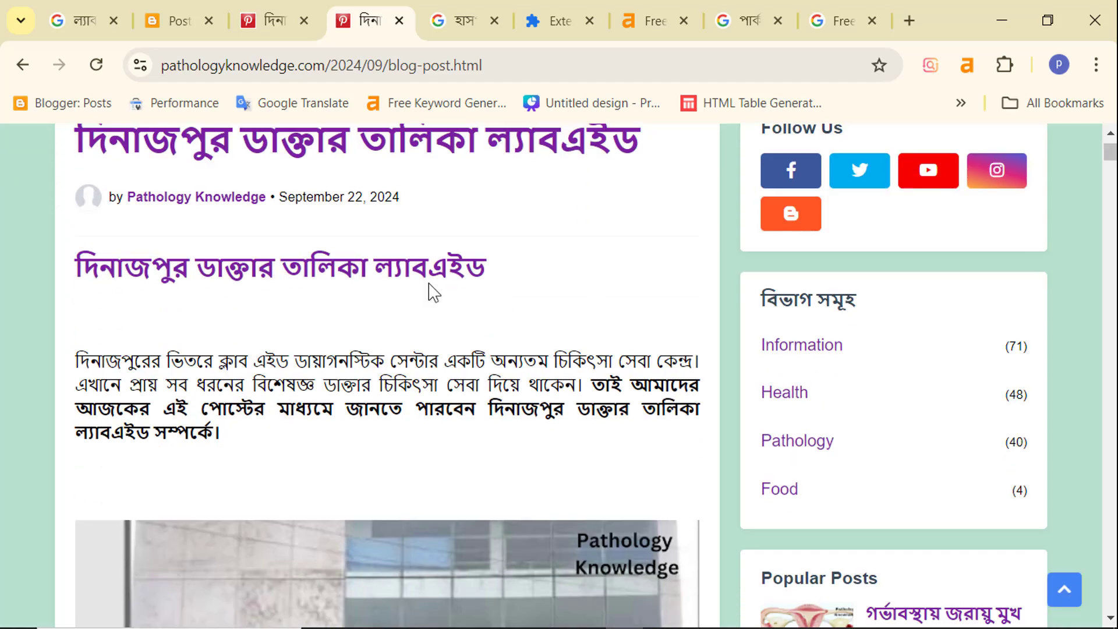
scroll(434, 291, "down", 6)
scroll(204, 256, "up", 4)
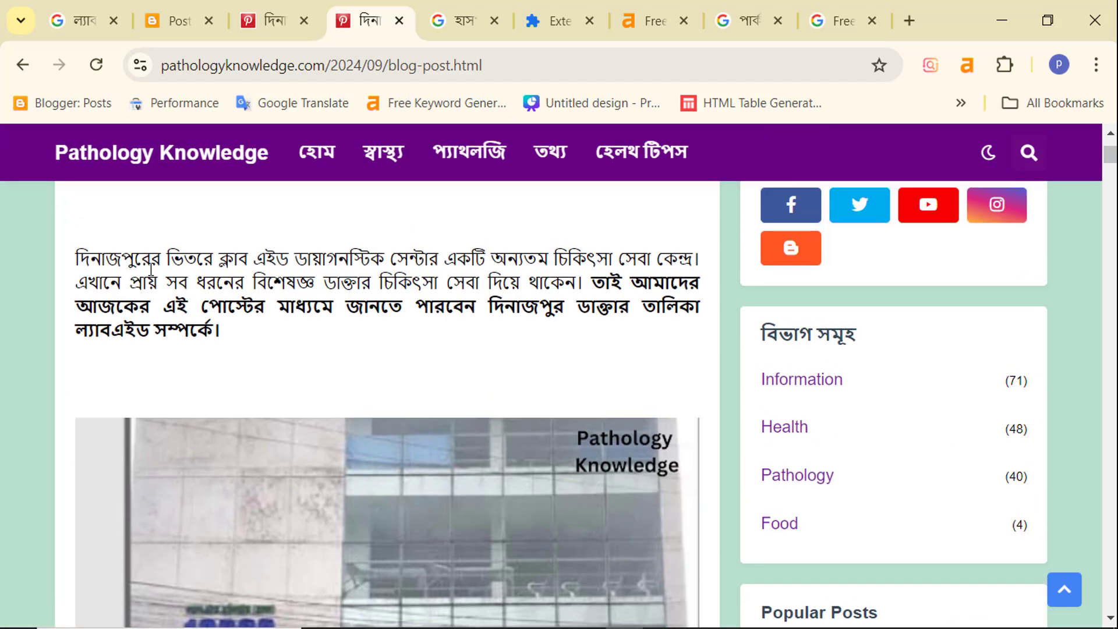
left_click_drag(88, 259, 431, 312)
left_click(437, 354)
Highlight the heading দিনাজপুর ডাক্তার তালিকা ল্যাবএইড above the medicine specialists section of the post
scroll(440, 356, "down", 3)
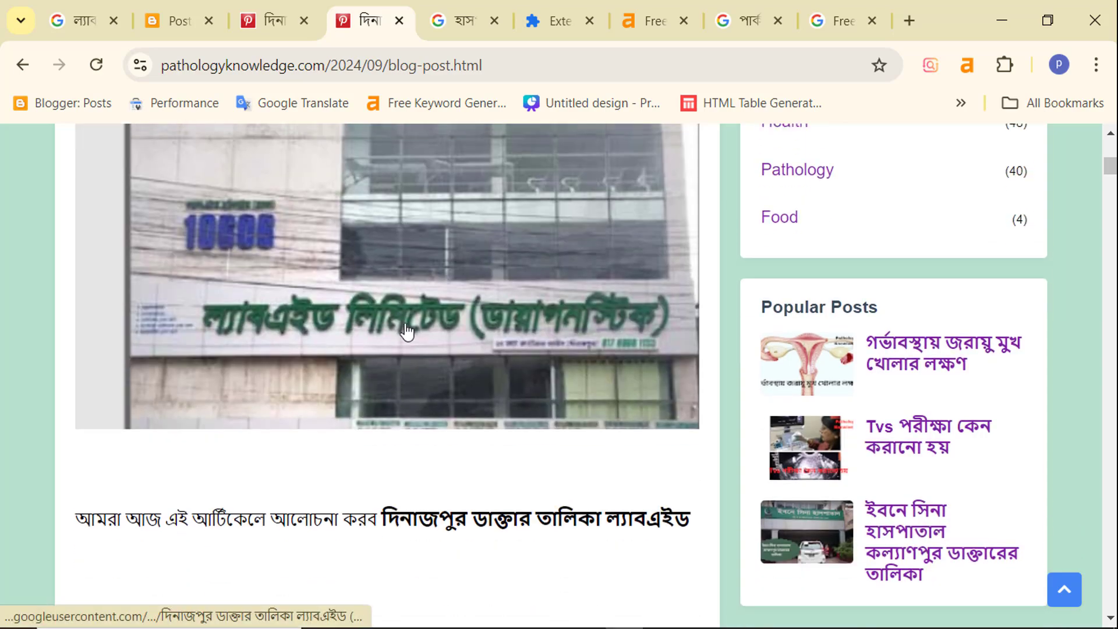
scroll(407, 331, "down", 8)
scroll(250, 227, "up", 2)
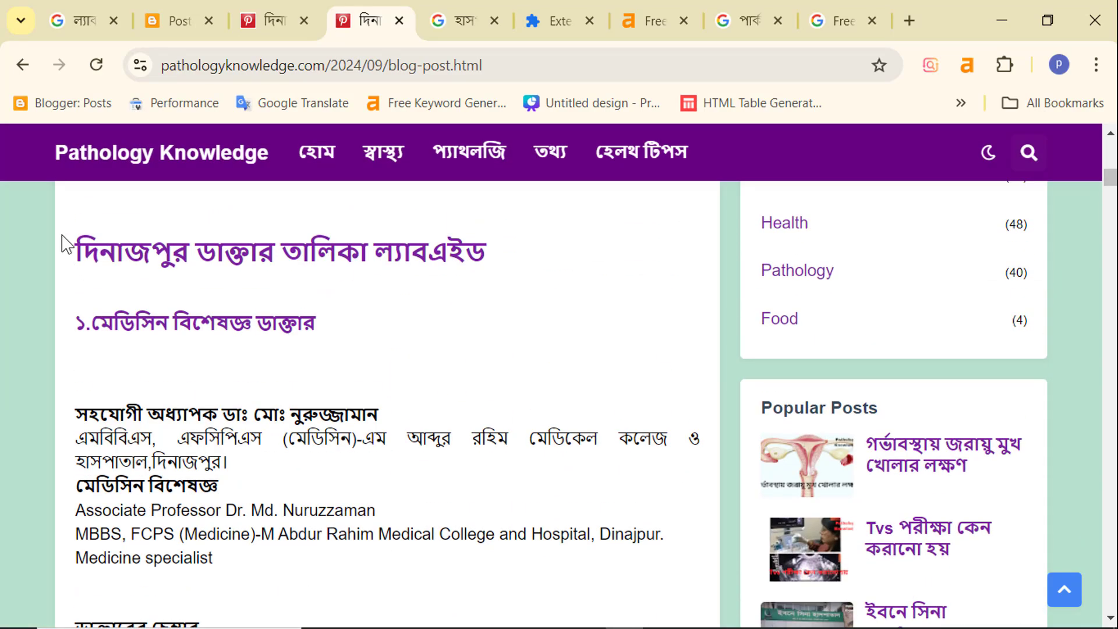
left_click_drag(62, 235, 504, 251)
left_click(205, 268)
Review the medicine specialist entries with their chamber schedules and fees, highlighting the clinic subheading, down to the cardiology section
scroll(362, 341, "down", 9)
scroll(195, 260, "down", 9)
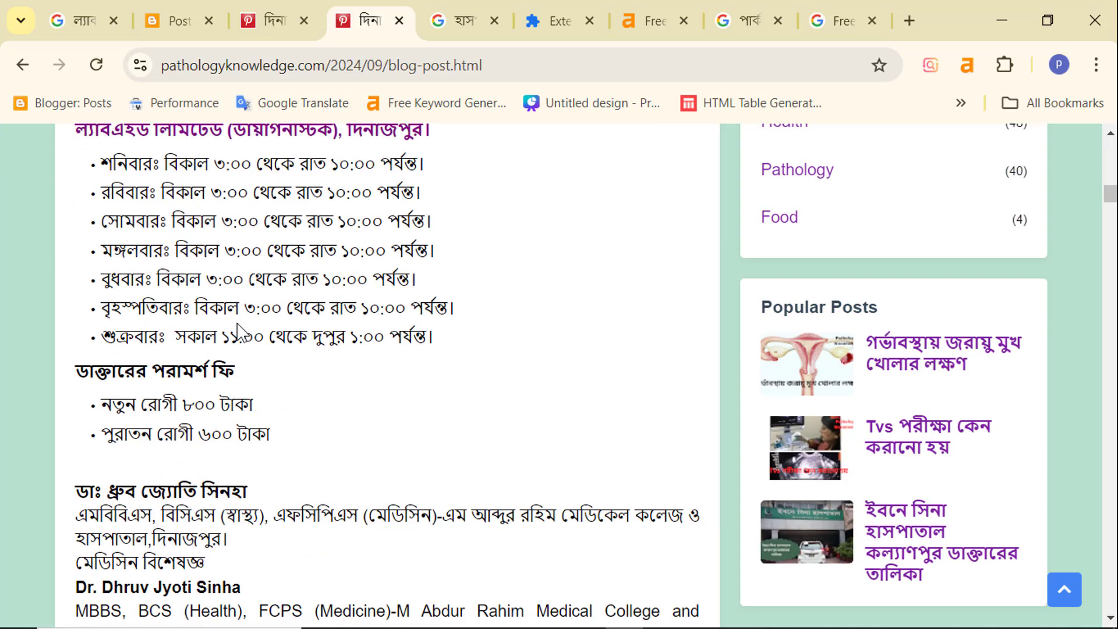
scroll(237, 300, "down", 1)
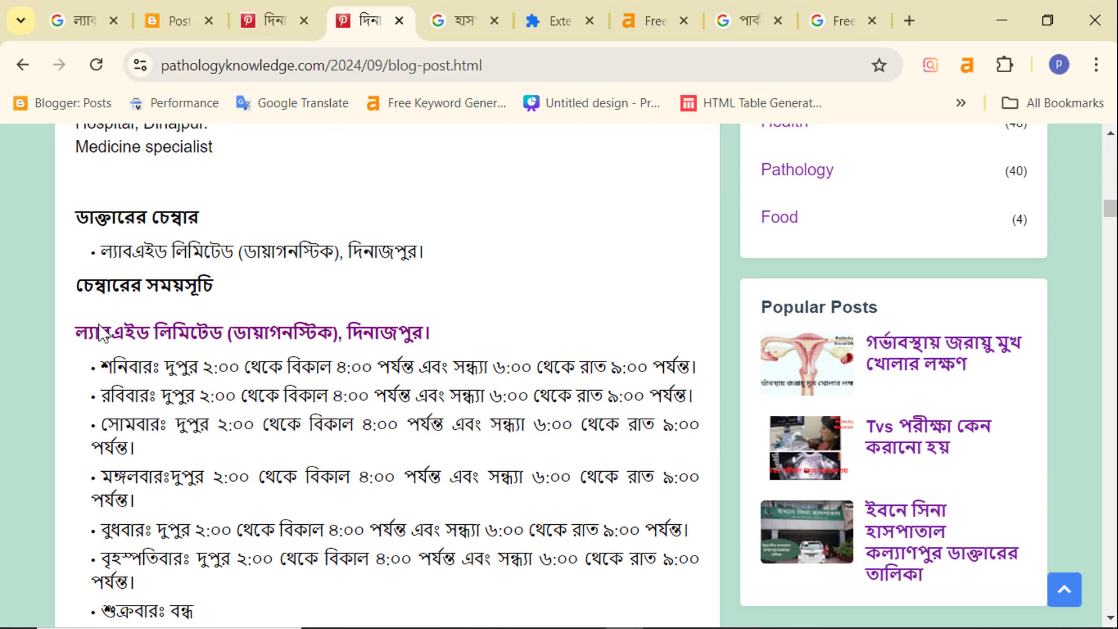
left_click_drag(321, 325, 429, 333)
left_click(408, 337)
scroll(399, 339, "up", 4)
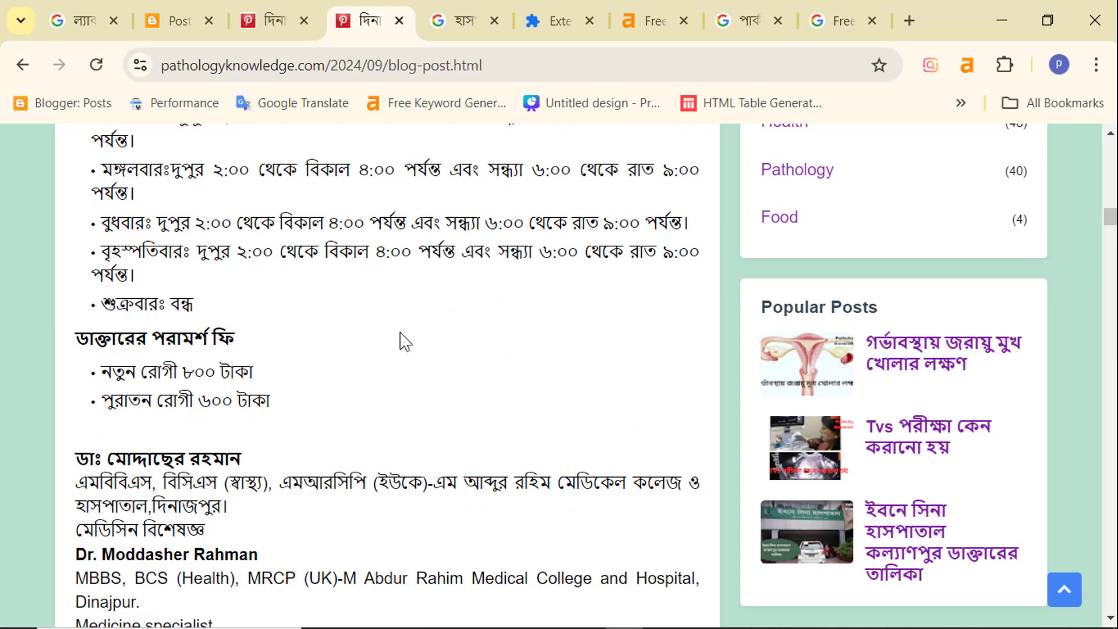
scroll(221, 331, "down", 15)
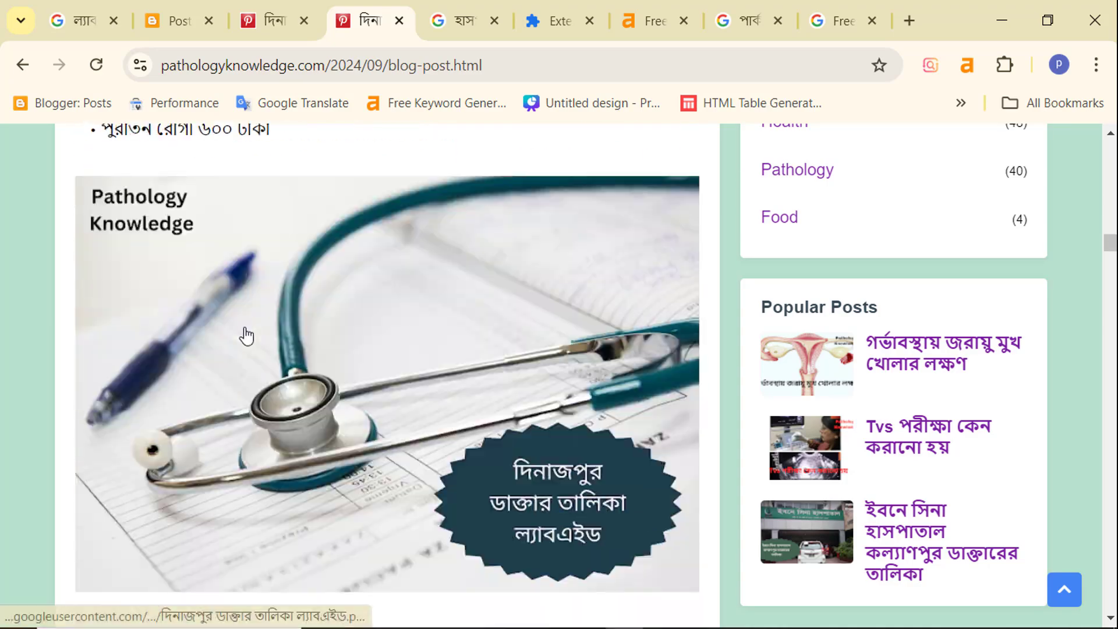
scroll(120, 296, "up", 1)
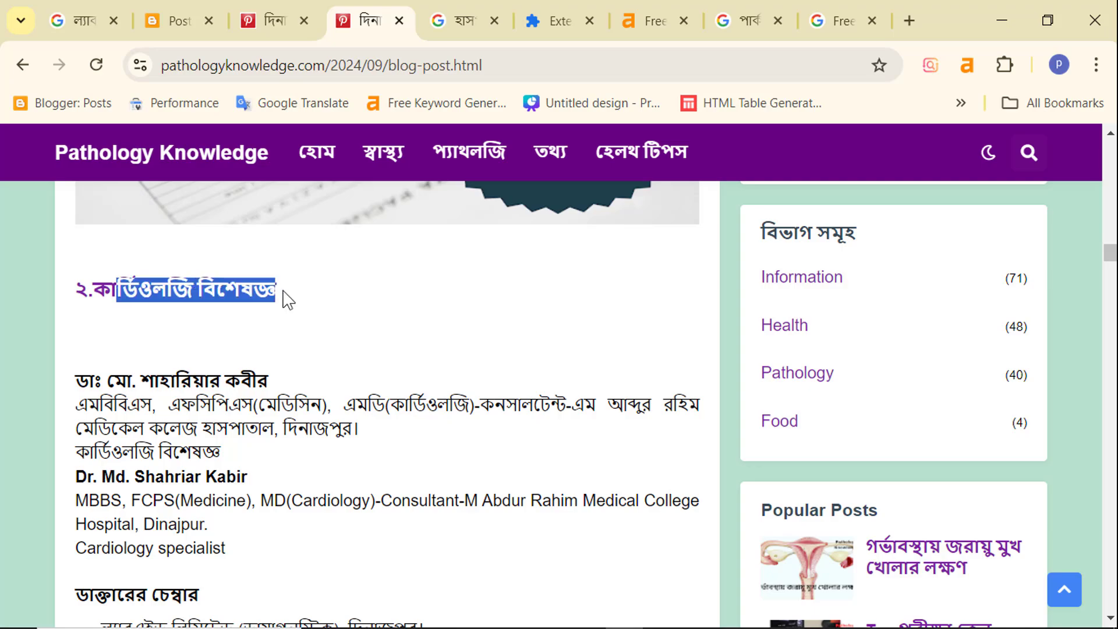
Review the cardiology, neuromedicine, kidney and gynecology sections of the post, highlighting a clinic subheading and part of the gynecology section
scroll(277, 298, "down", 15)
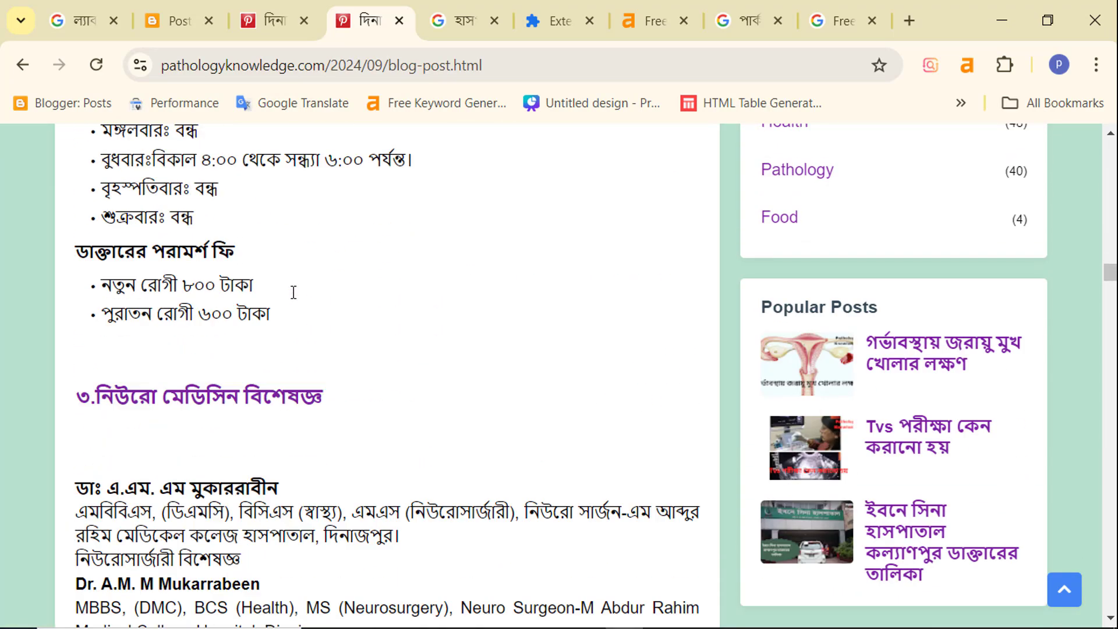
scroll(294, 292, "down", 12)
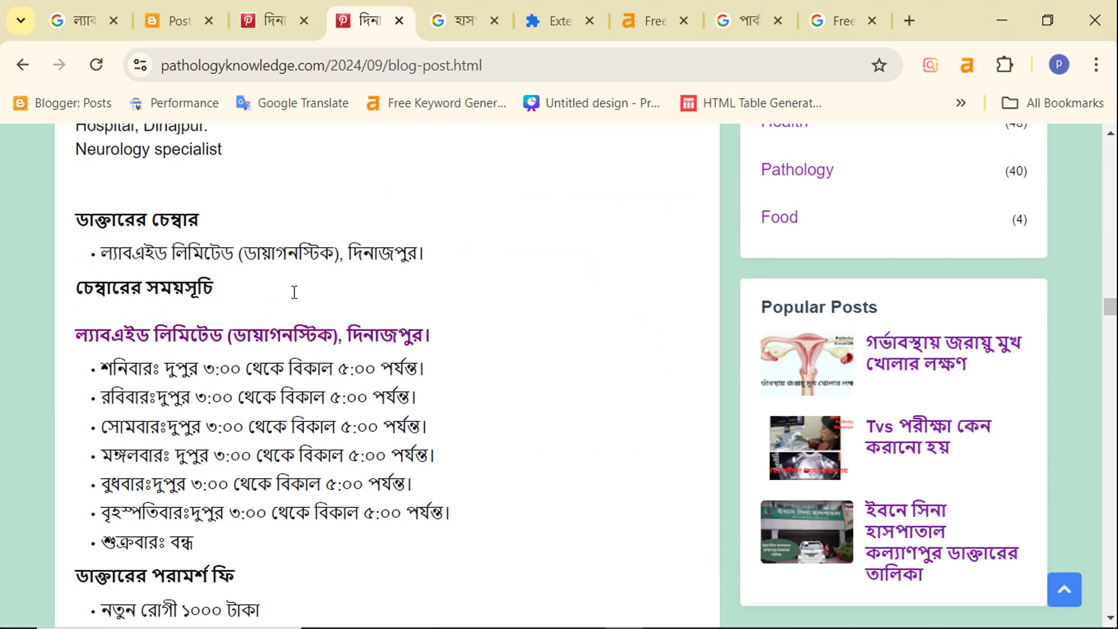
scroll(297, 300, "down", 2)
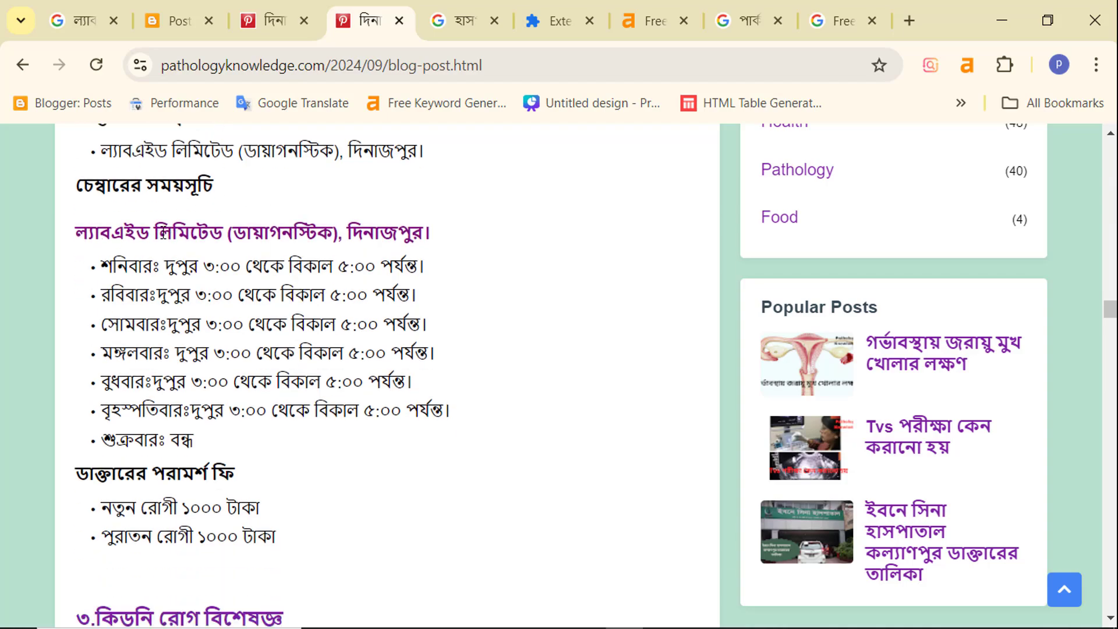
left_click_drag(163, 233, 399, 233)
scroll(258, 305, "down", 10)
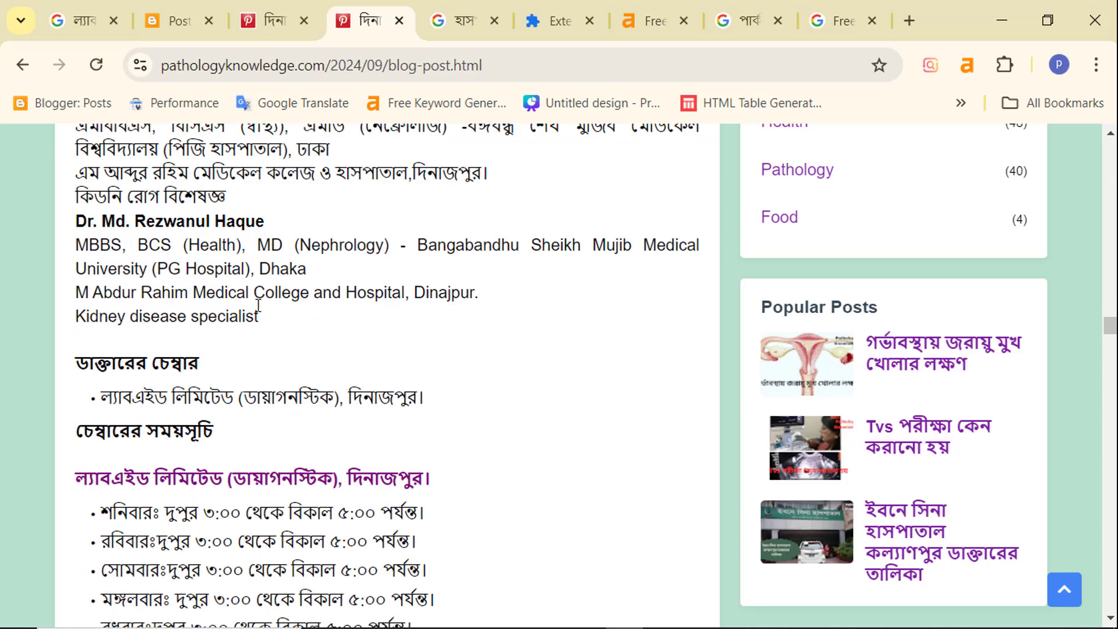
scroll(258, 305, "down", 20)
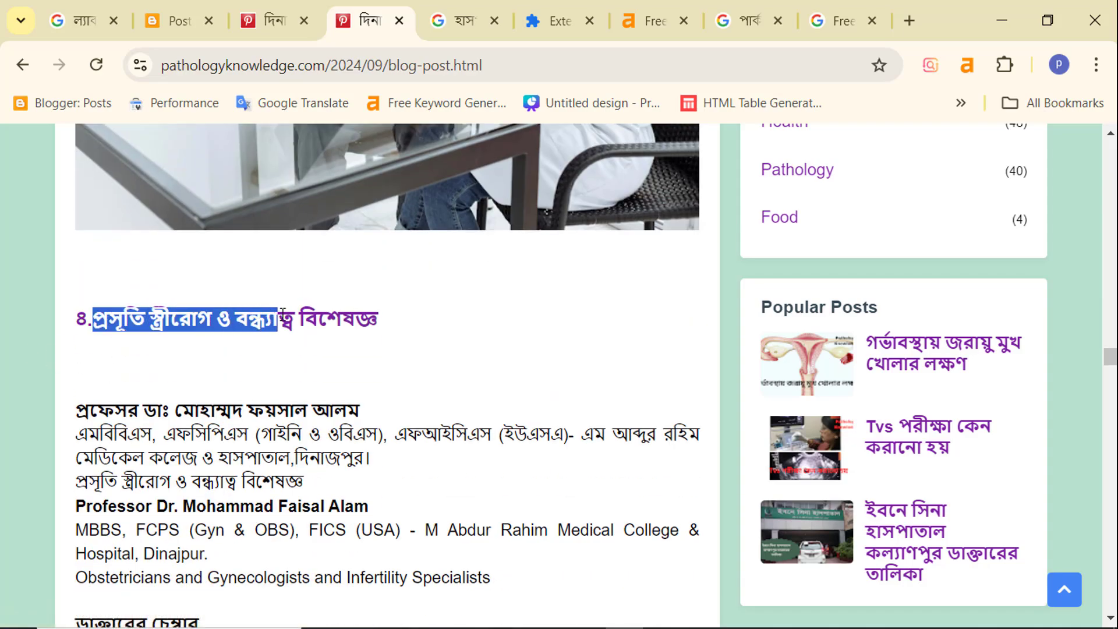
left_click_drag(303, 317, 367, 560)
left_click(283, 464)
scroll(283, 457, "down", 20)
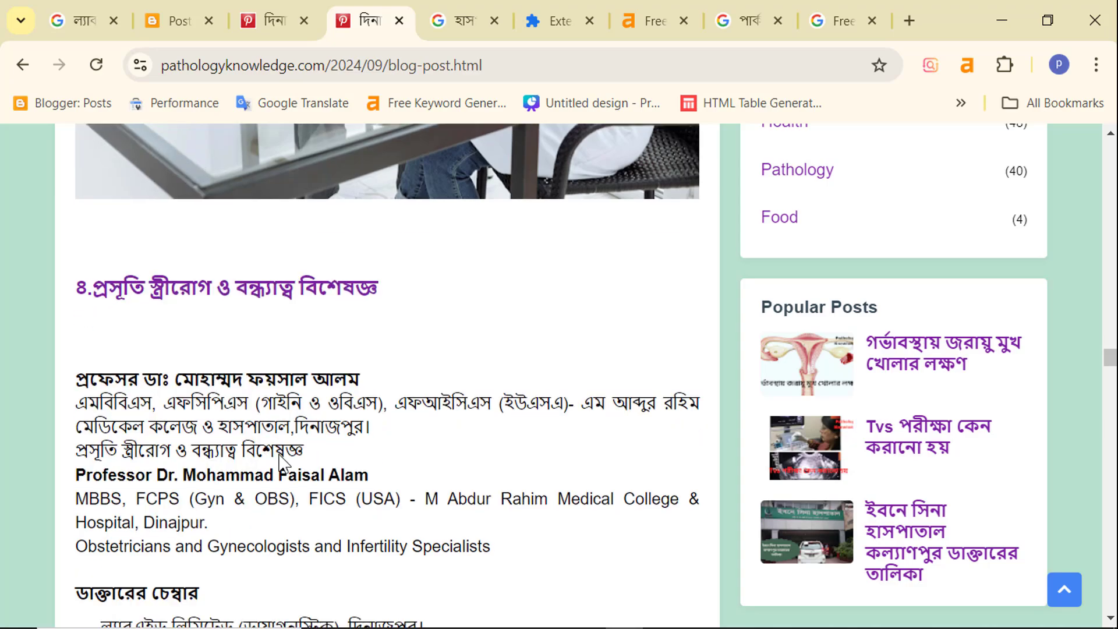
scroll(646, 209, "down", 1)
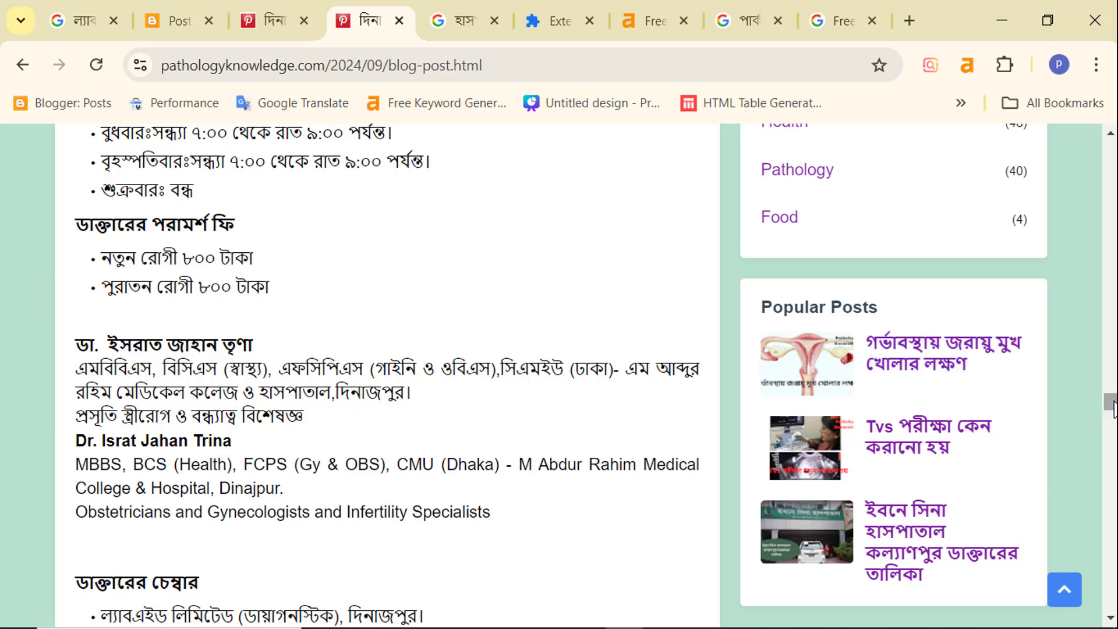
Return to the beginning of the Dinajpur post and highlight its title দিনাজপুর ডাক্তার তালিকা ল্যাবএইড again
left_click_drag(1111, 402, 1110, 148)
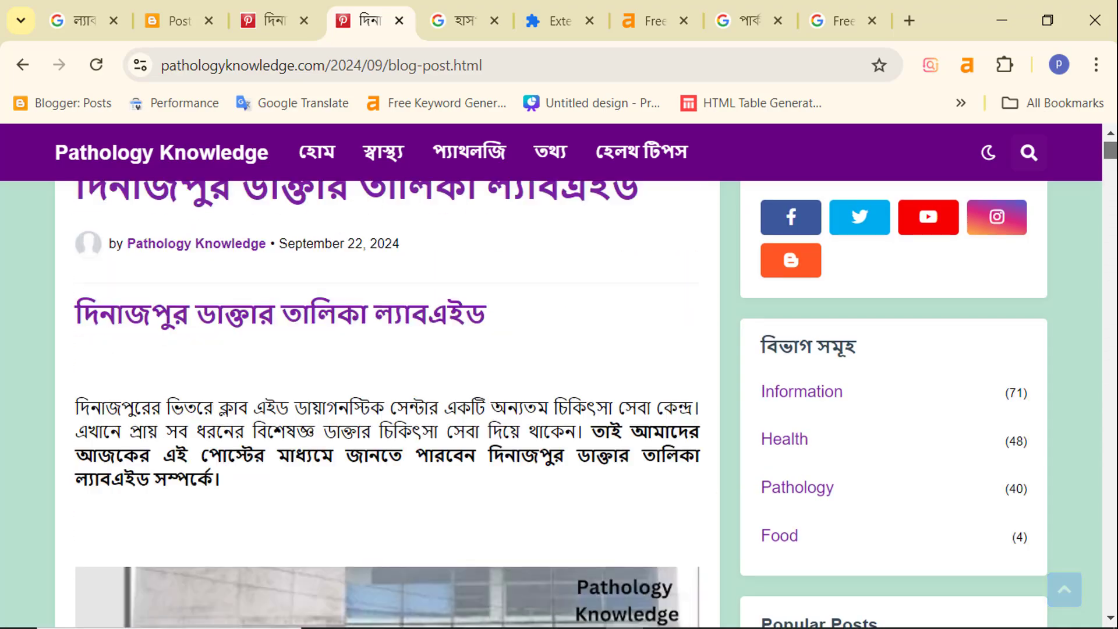
scroll(401, 351, "down", 3)
scroll(256, 297, "up", 4)
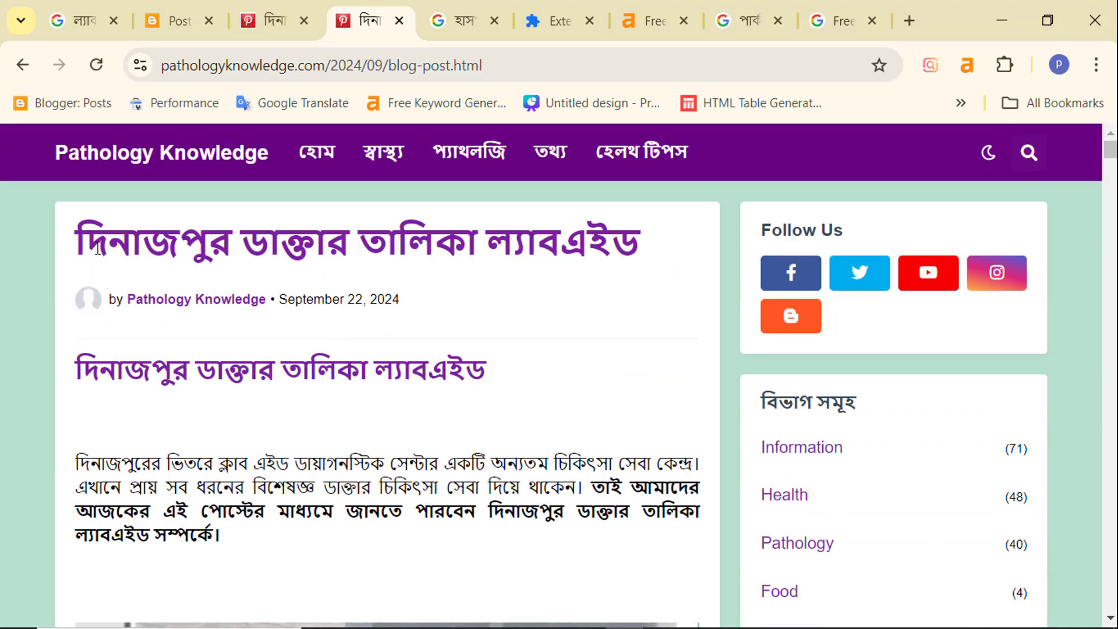
left_click_drag(175, 238, 674, 246)
left_click(541, 349)
Re-examine the post's structure from the introduction image through the medicine specialist entries to the cardiology section
scroll(194, 402, "down", 20)
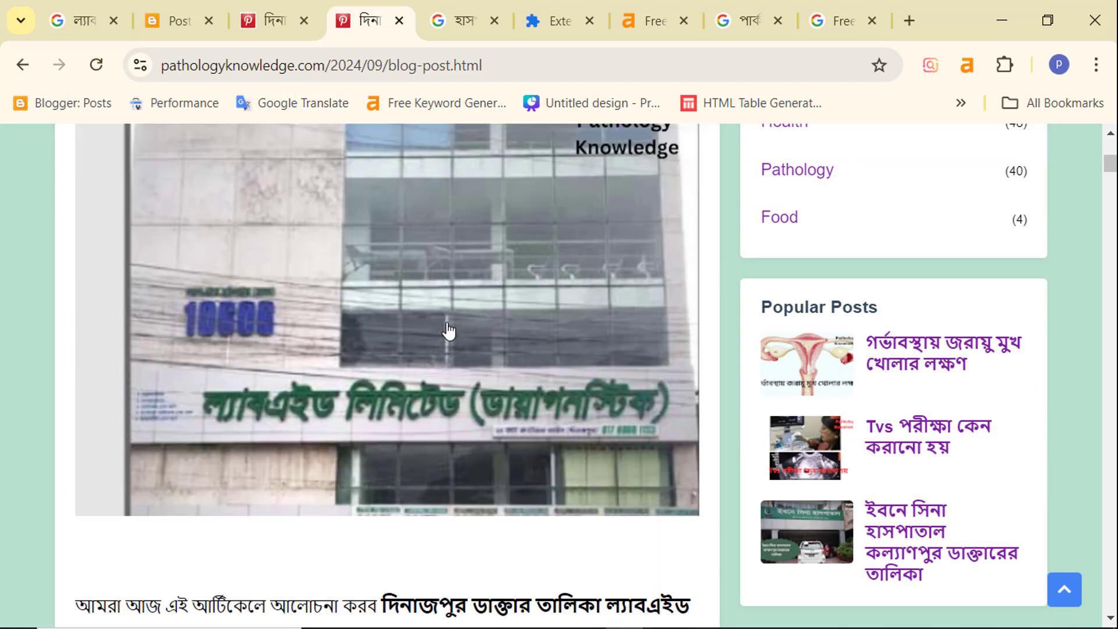
scroll(210, 256, "up", 2)
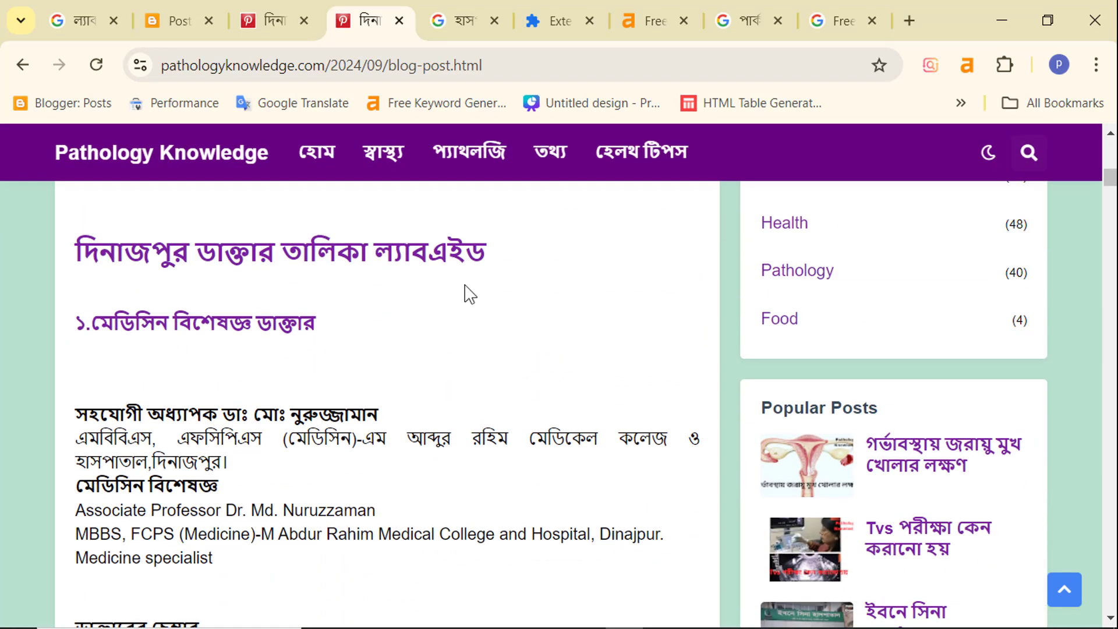
scroll(460, 315, "down", 12)
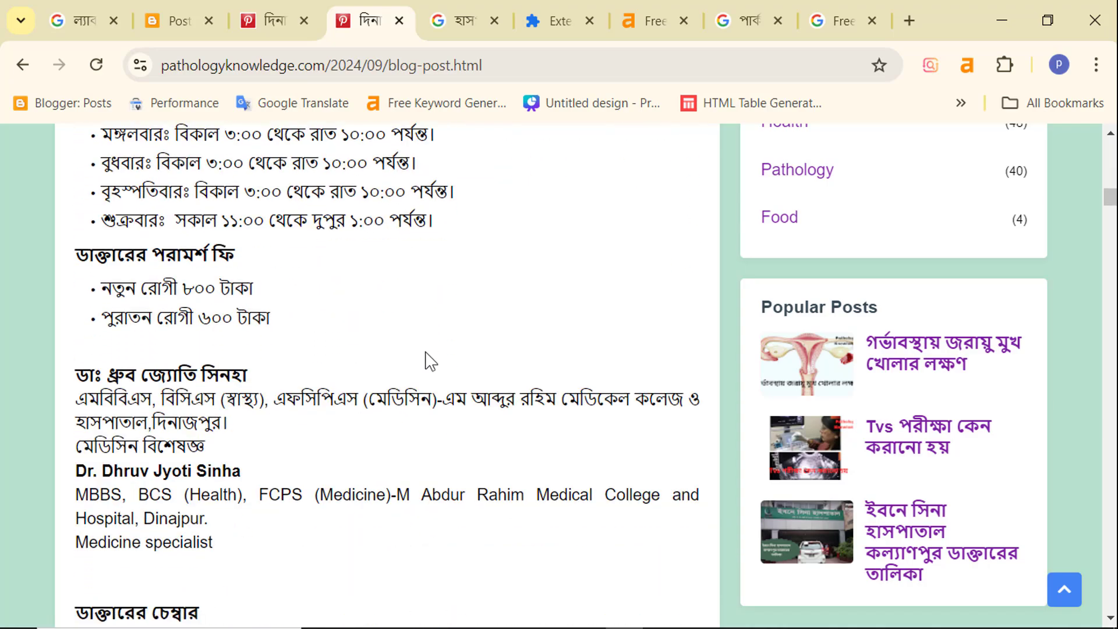
scroll(429, 361, "down", 20)
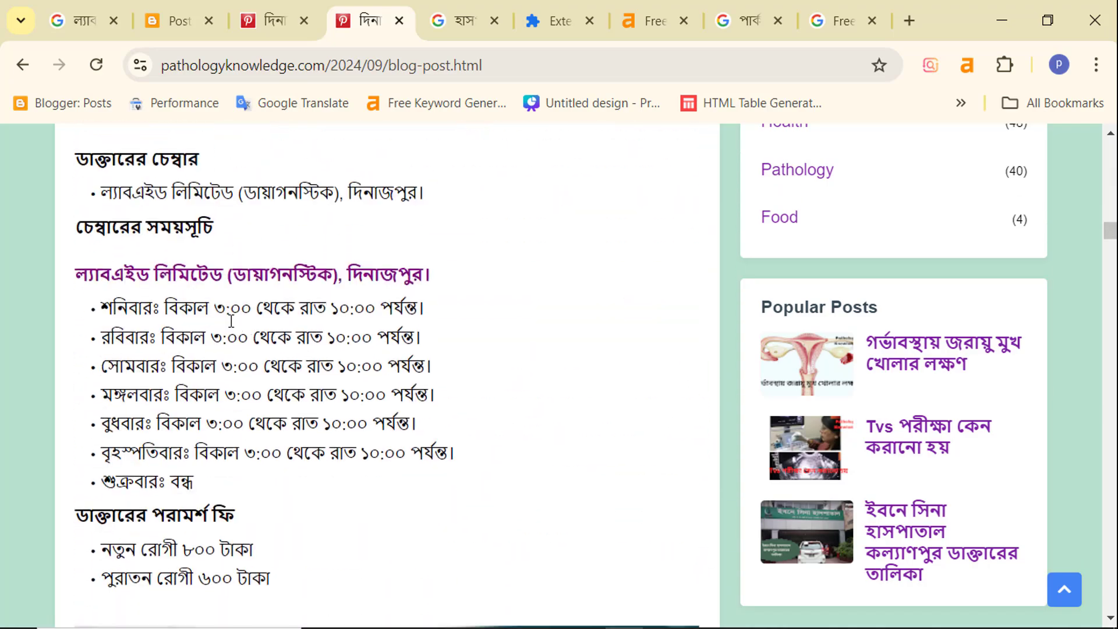
scroll(231, 320, "down", 14)
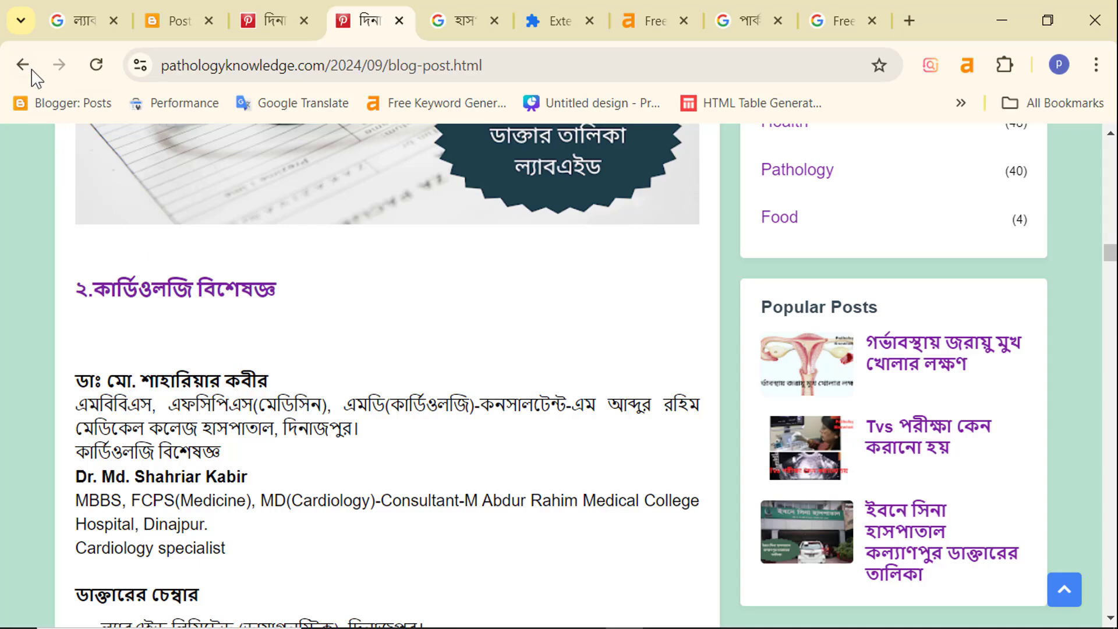
Check the Dinajpur post from the cardiology section to the related-reading link, and bring up the Google results for হাসপাতাল
left_click(475, 22)
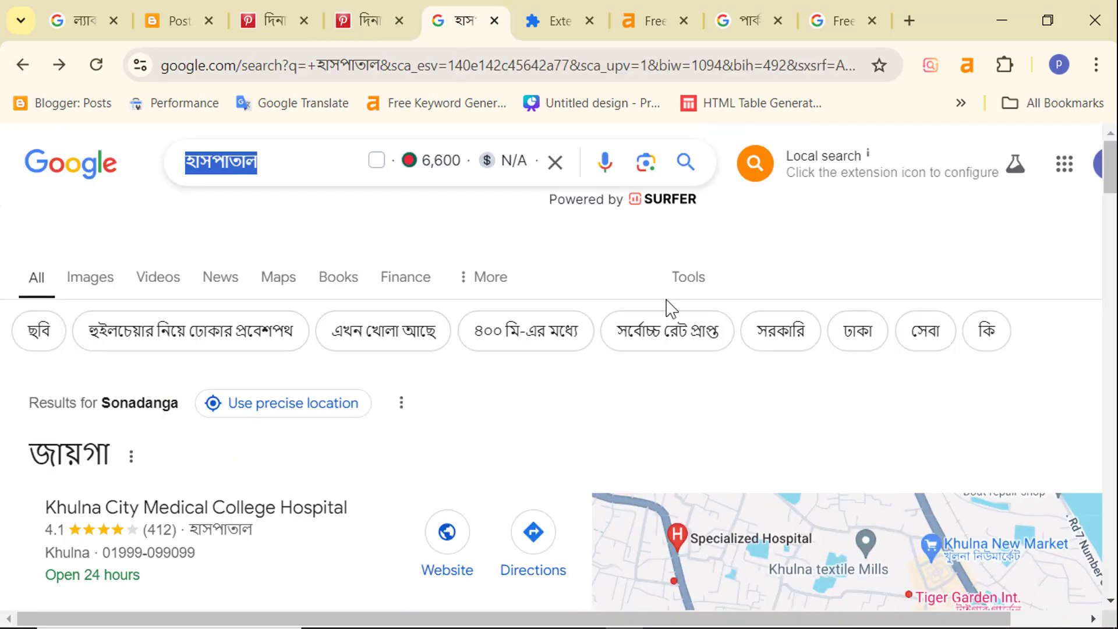
left_click(367, 22)
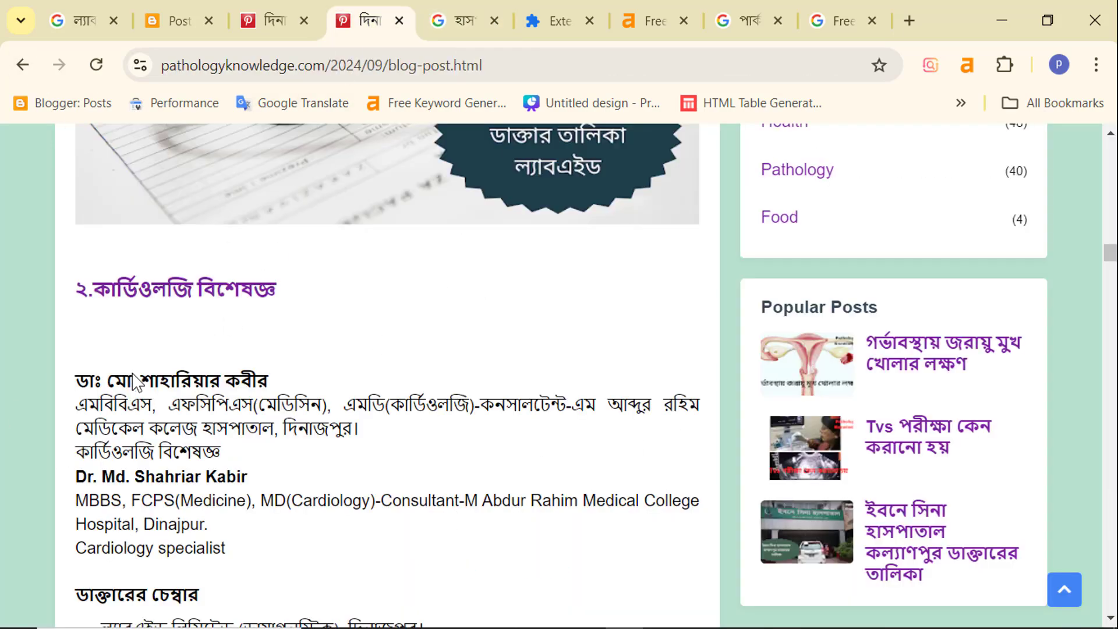
scroll(134, 382, "down", 20)
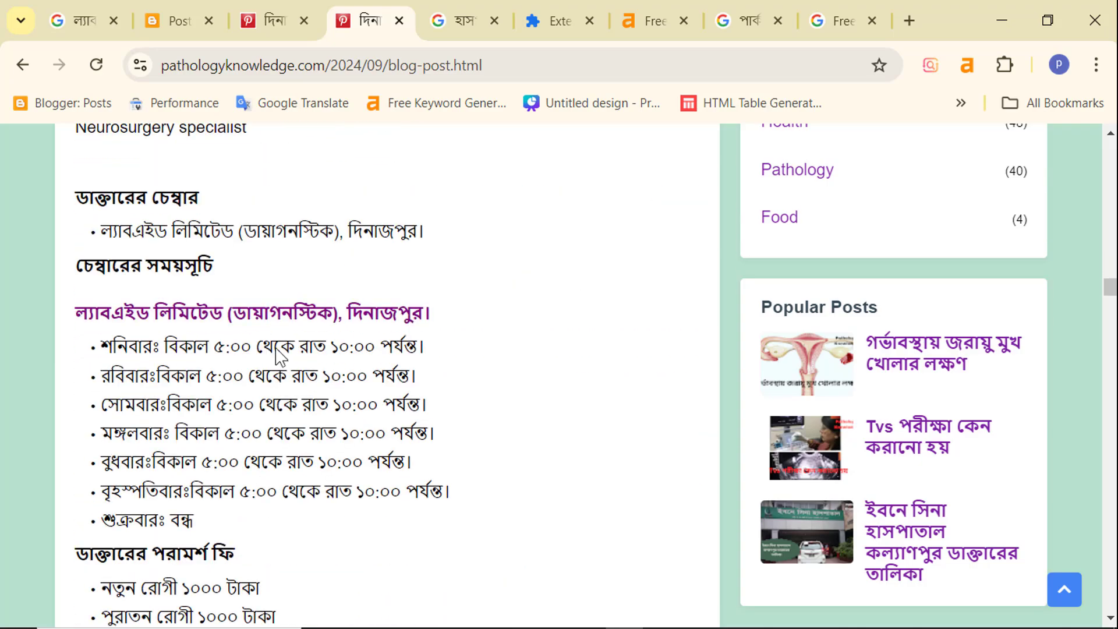
scroll(279, 352, "down", 20)
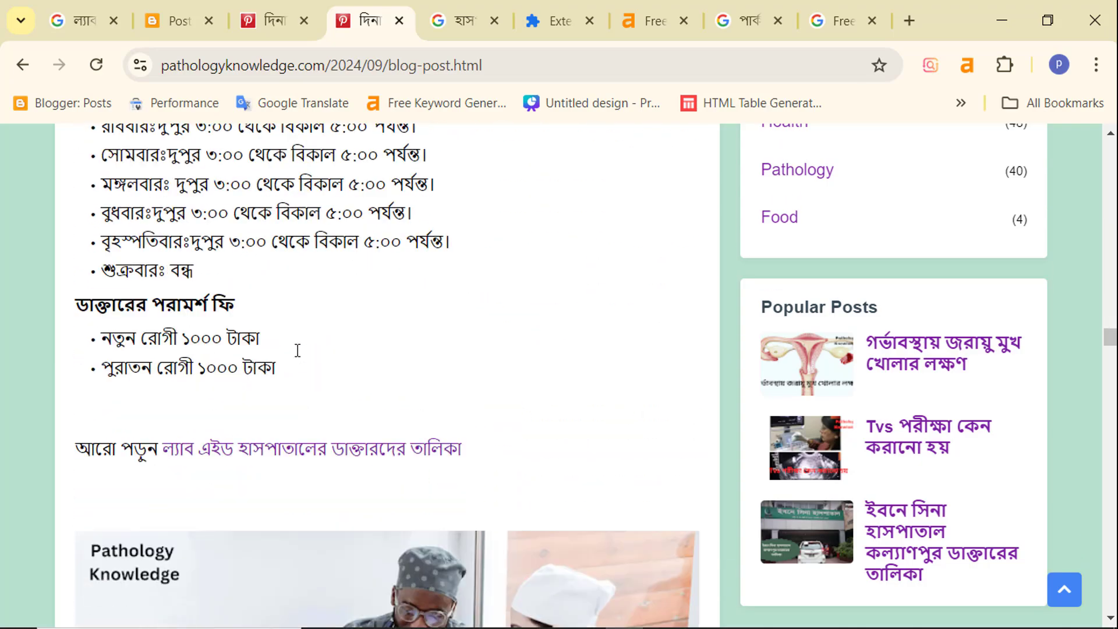
scroll(297, 350, "down", 2)
left_click(436, 17)
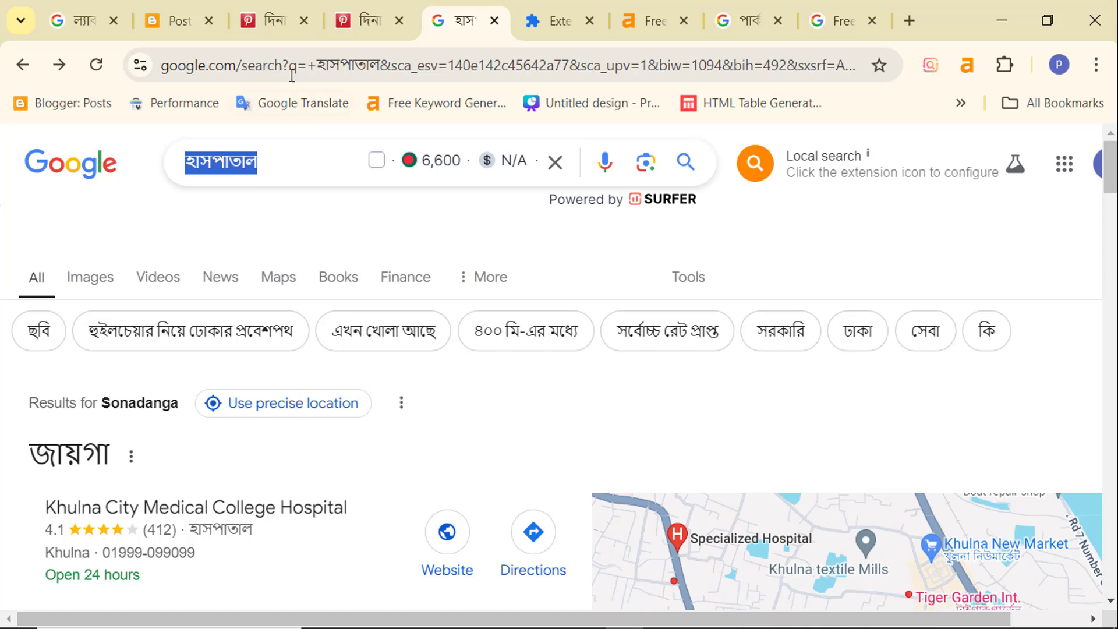
Review the Blogger draft ল্যাব এইড হাসপাতাল শিশু বিশেষজ্ঞ ডাক্তার down to a pediatric hematology entry and highlight the doctor's English credentials
left_click(164, 21)
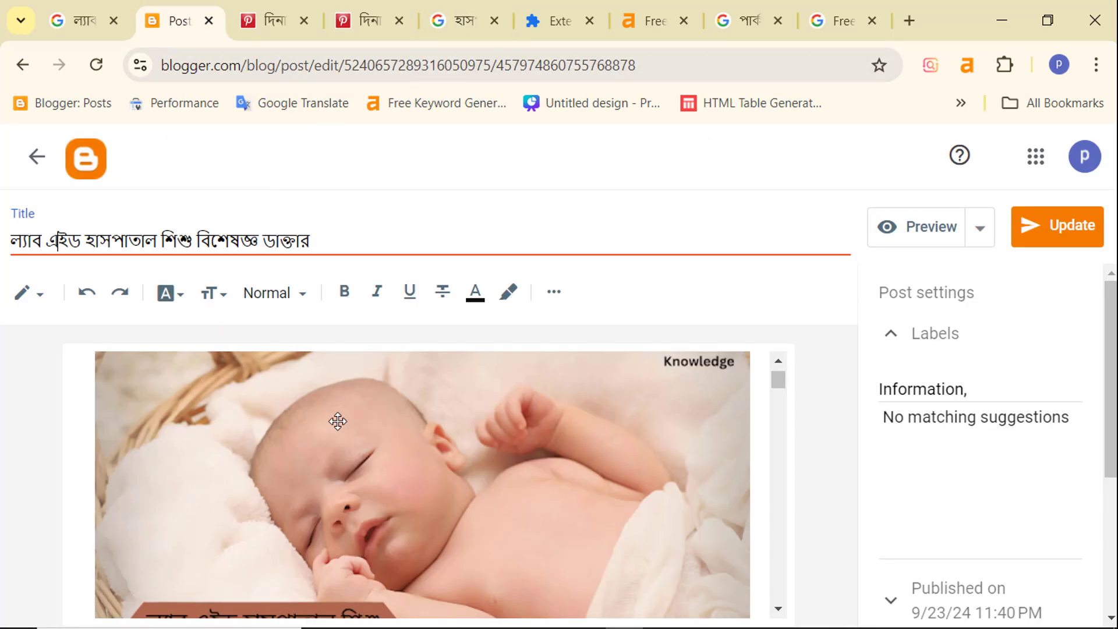
scroll(337, 421, "down", 9)
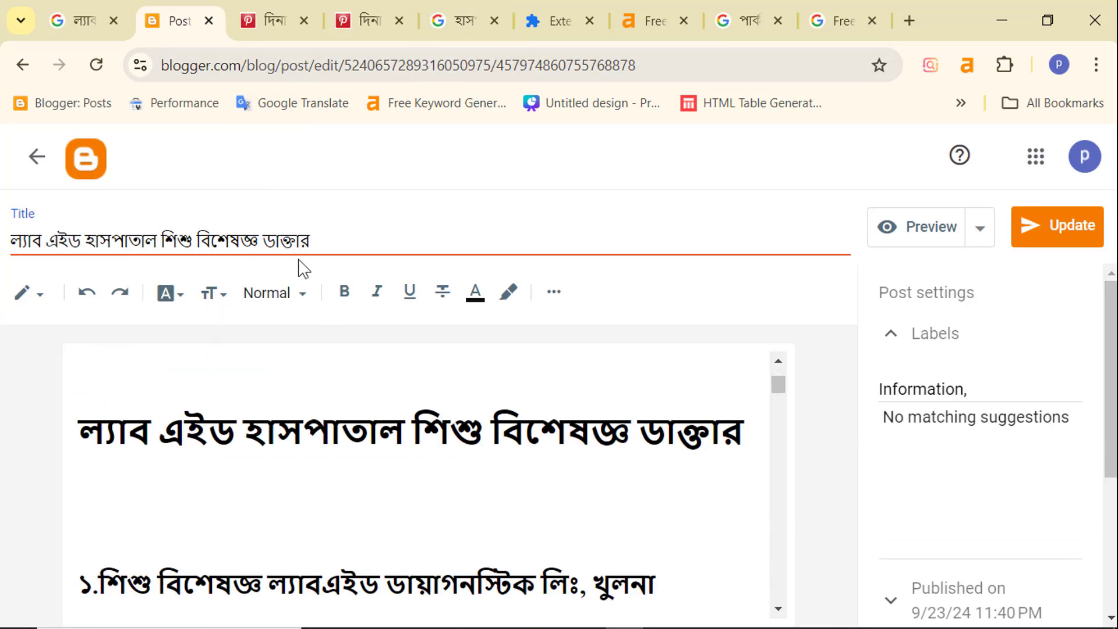
scroll(297, 470, "down", 15)
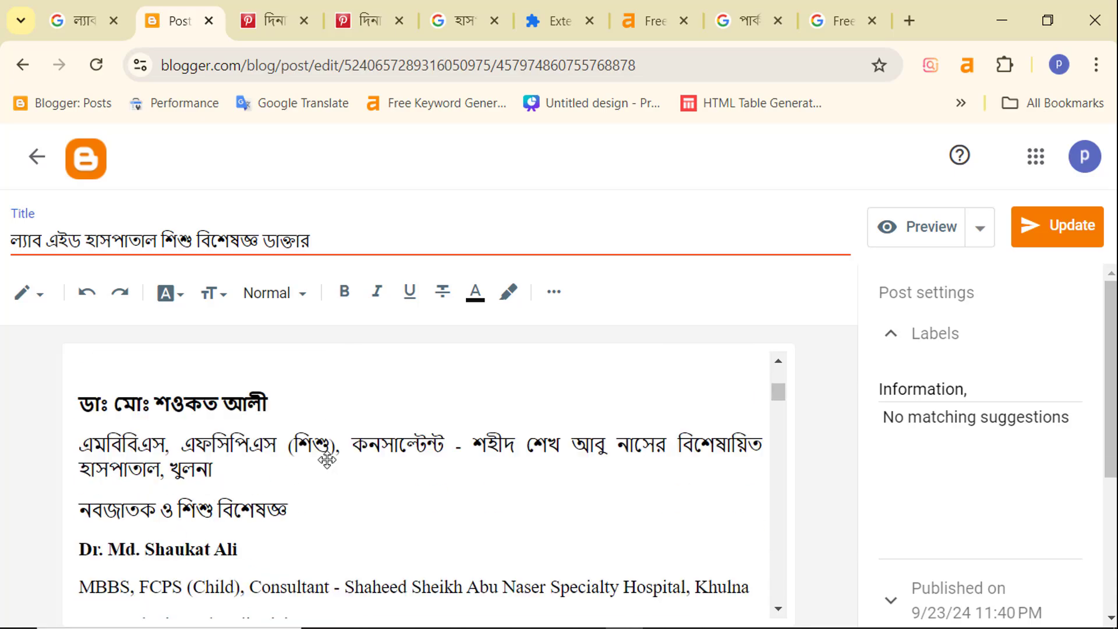
left_click_drag(784, 416, 795, 469)
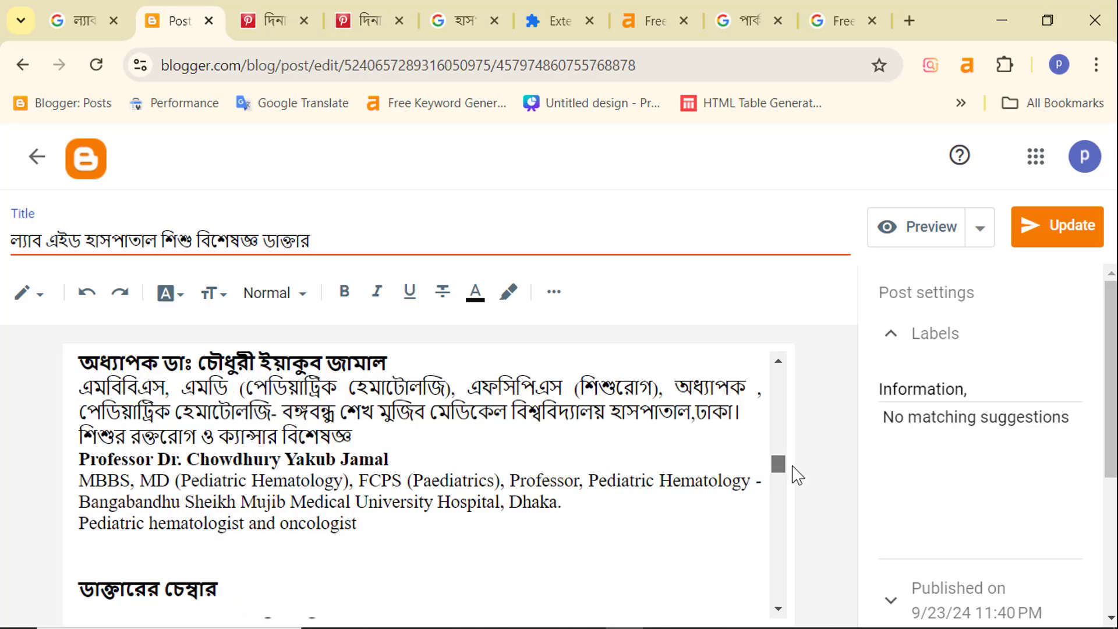
left_click_drag(484, 519, 79, 474)
left_click(295, 459)
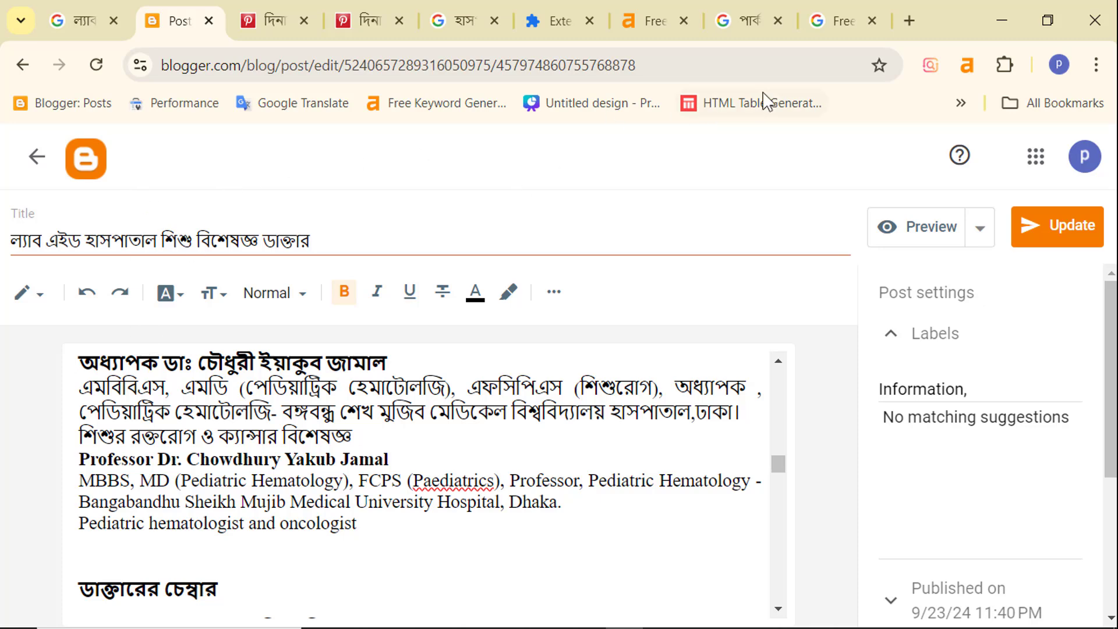
Skim the published Dinajpur post again, return to its beginning, and highlight the title দিনাজপুর ডাক্তার তালিকা ল্যাবএইড
left_click(283, 27)
scroll(280, 355, "down", 5)
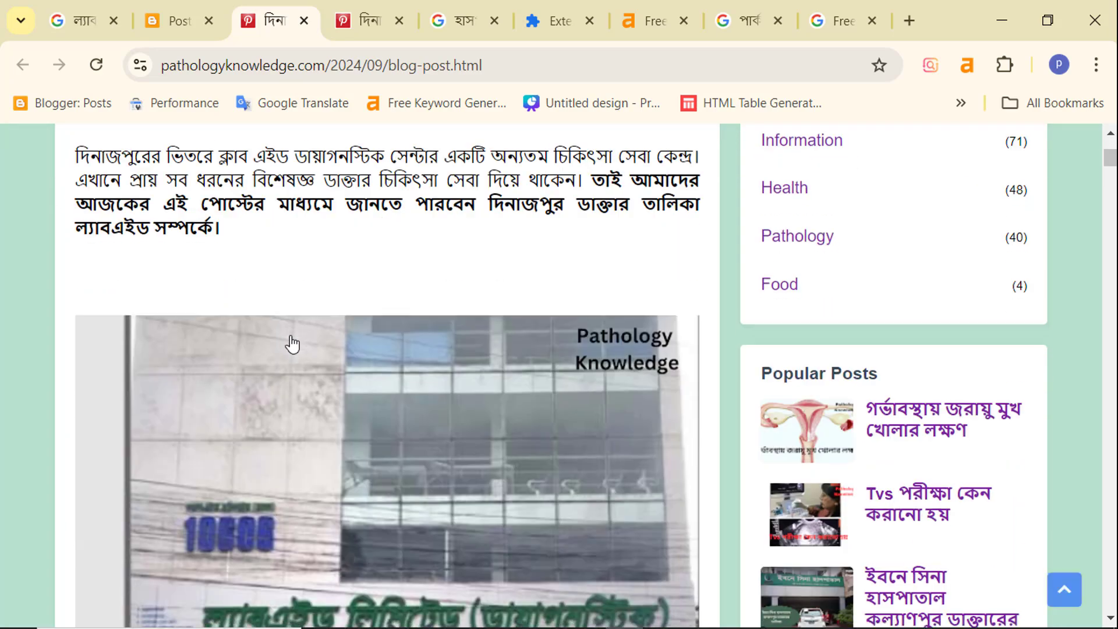
scroll(292, 344, "down", 15)
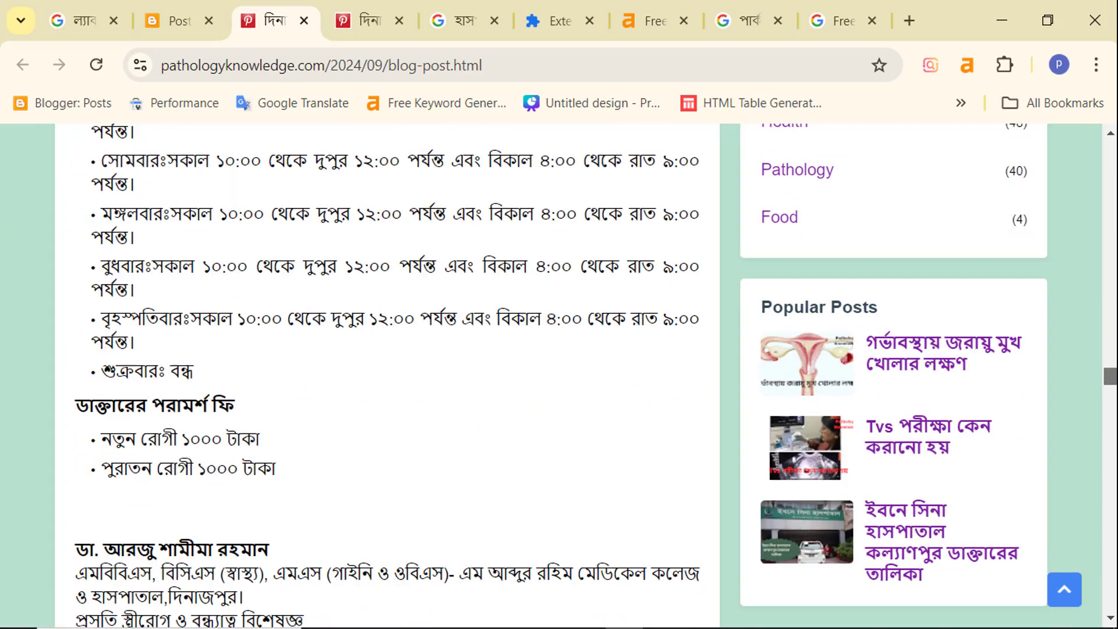
scroll(195, 262, "up", 15)
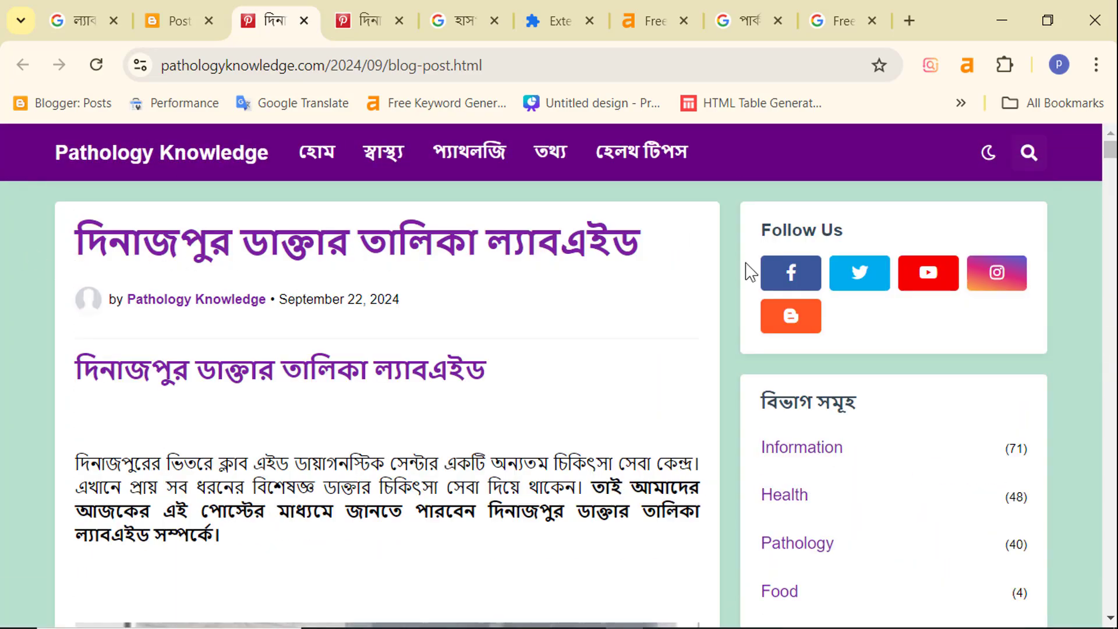
left_click_drag(640, 245, 81, 230)
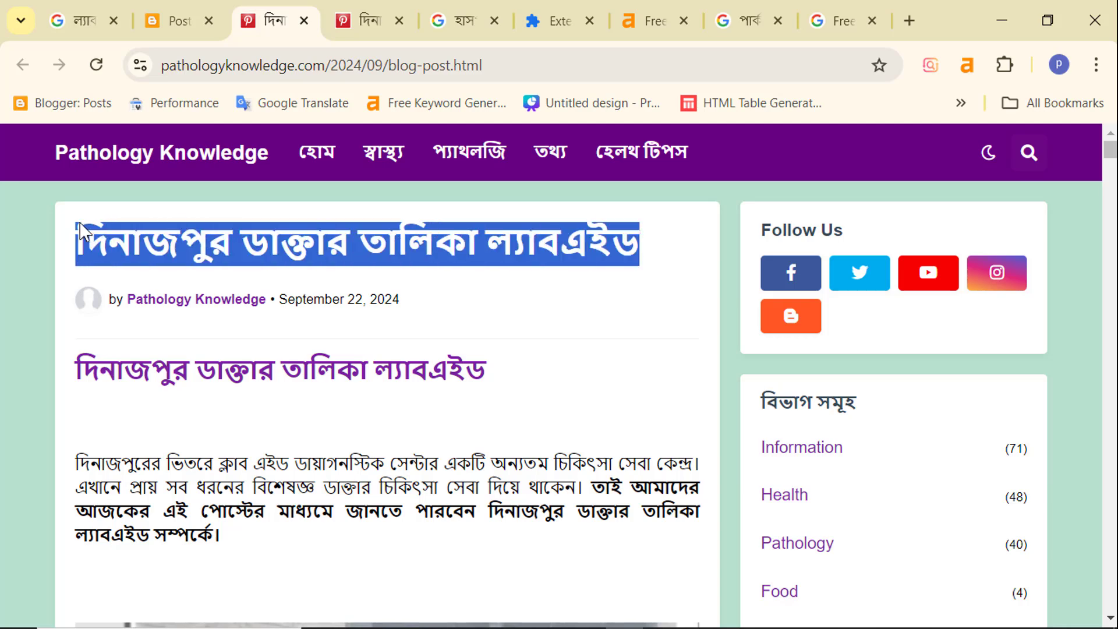
left_click(121, 235)
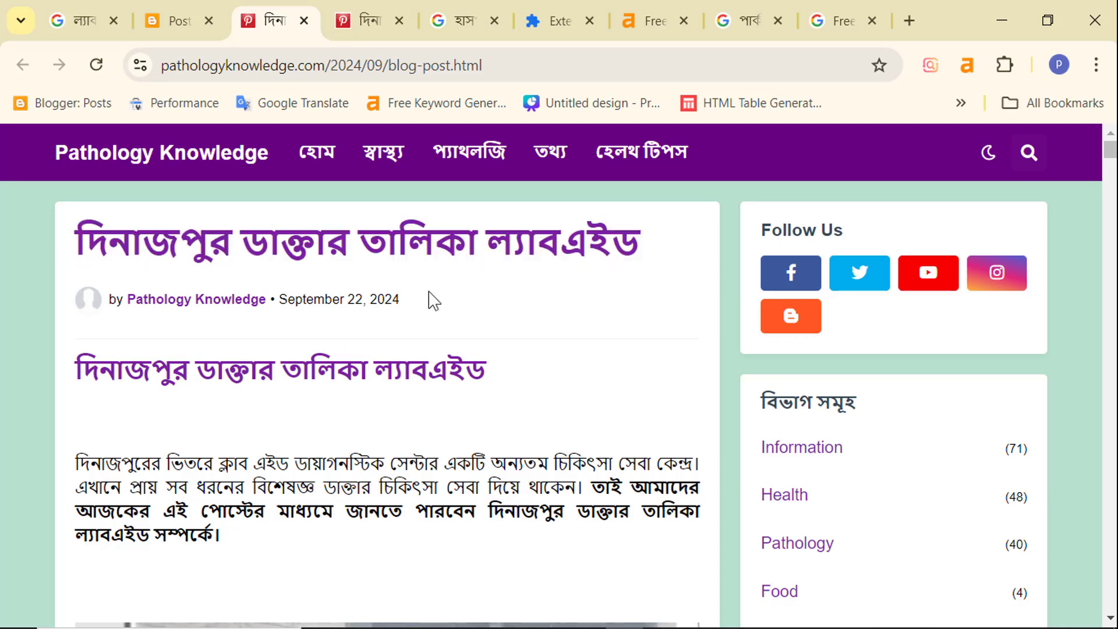
left_click_drag(95, 243, 668, 241)
left_click(583, 245)
Choose the Google suggestion হাসপাতাল সেবা from the হাসপাতাল search and copy the phrase
left_click(656, 20)
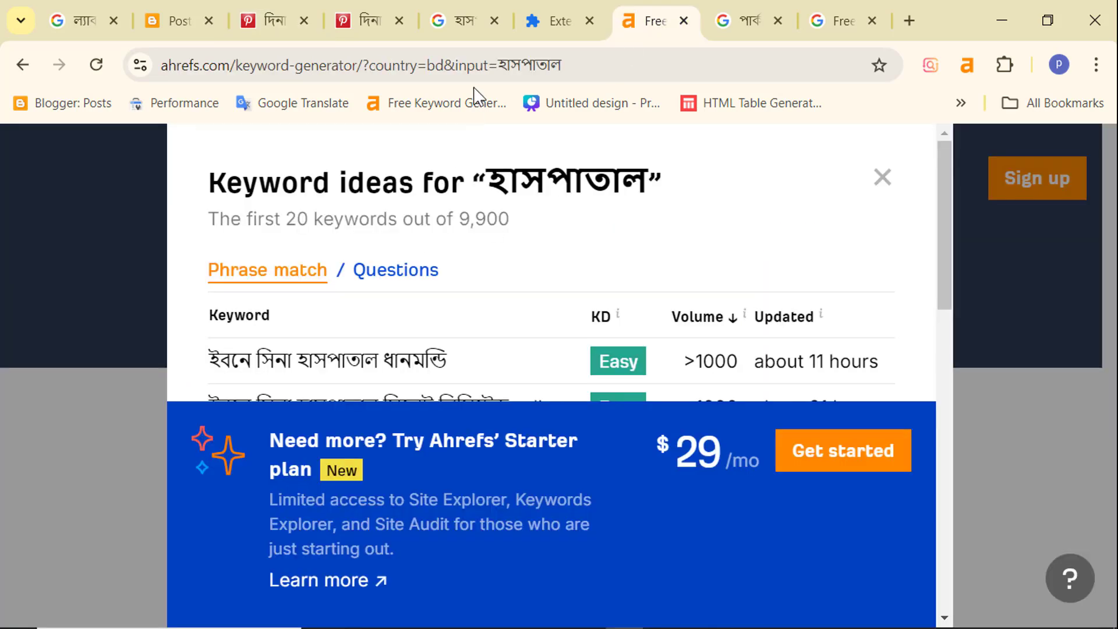
left_click(448, 20)
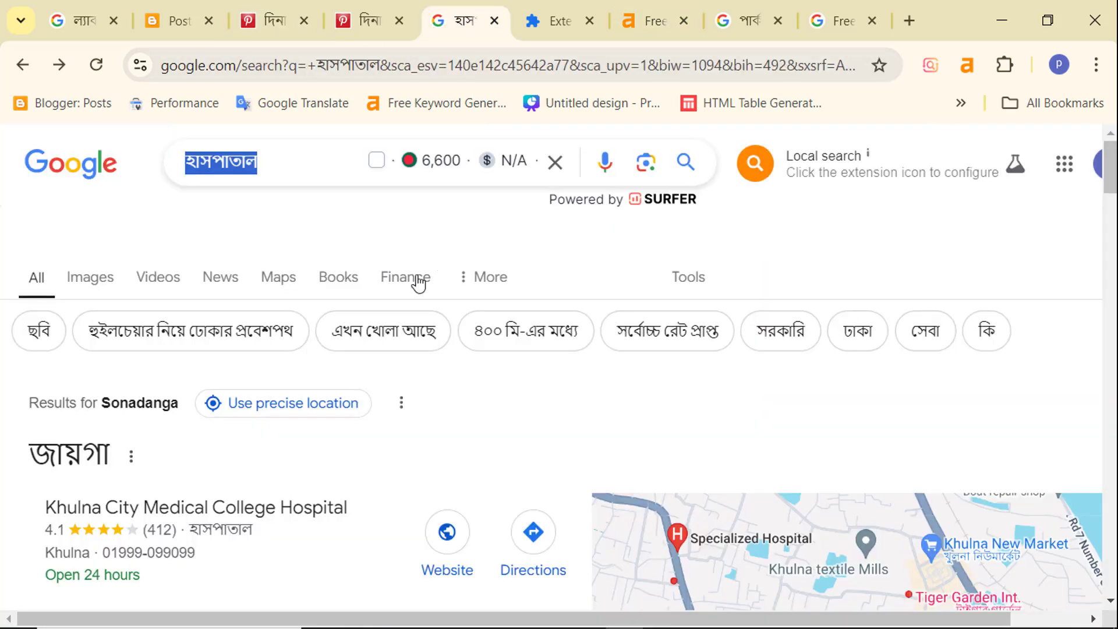
left_click(260, 165)
left_click(228, 286)
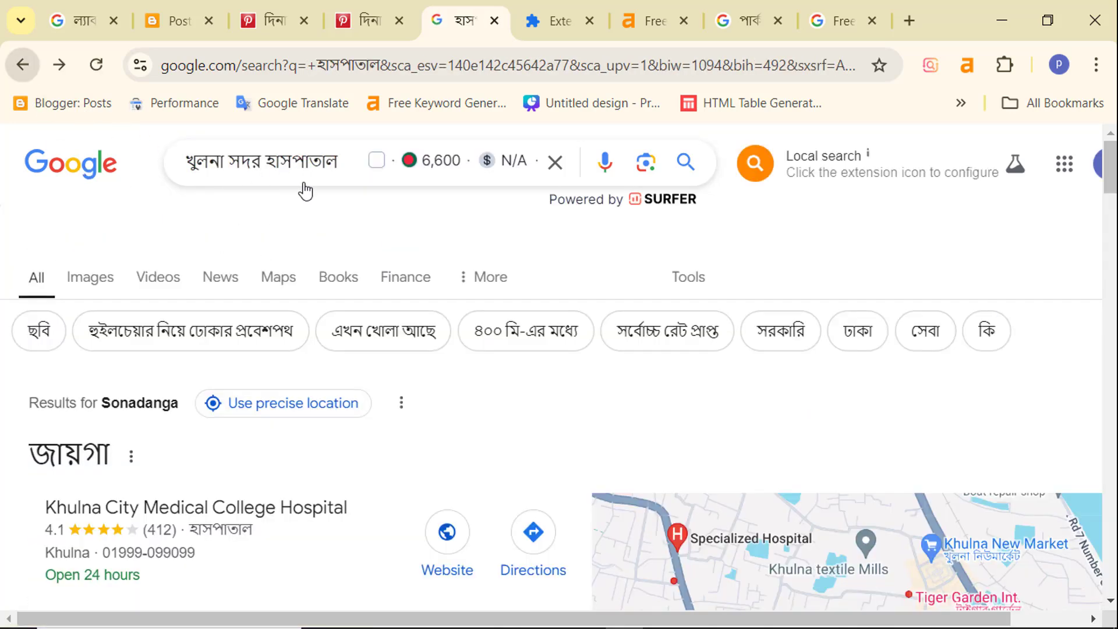
left_click(332, 164)
left_click(235, 389)
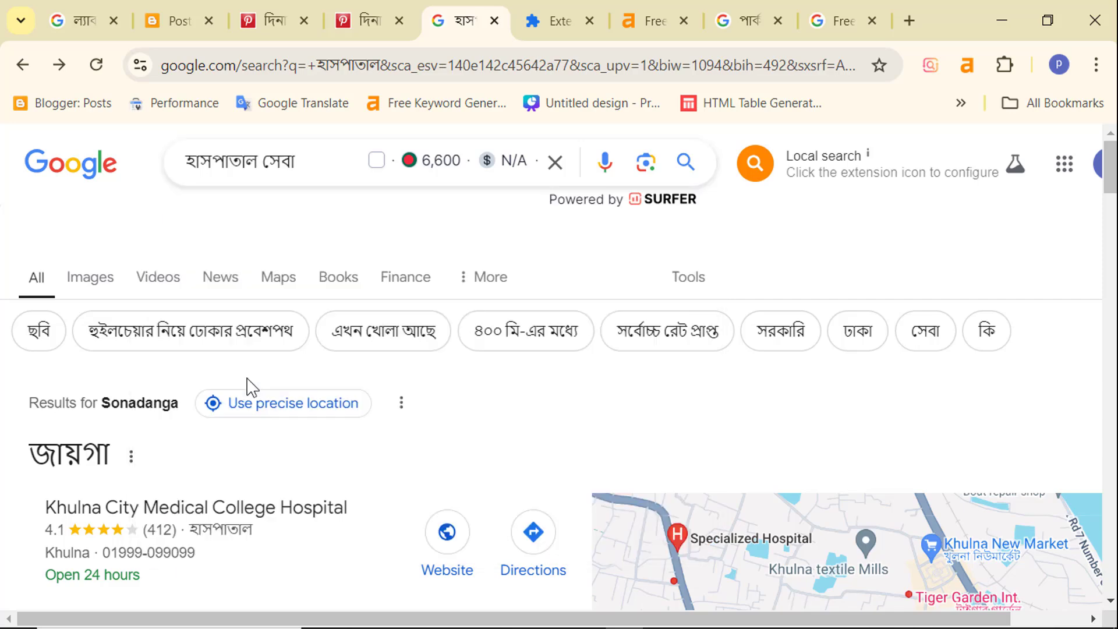
right_click(234, 159)
left_click(302, 278)
Replace the keyword in the Ahrefs keyword generator with হাসপাতাল সেবা and find ideas for Bangladesh
left_click(661, 35)
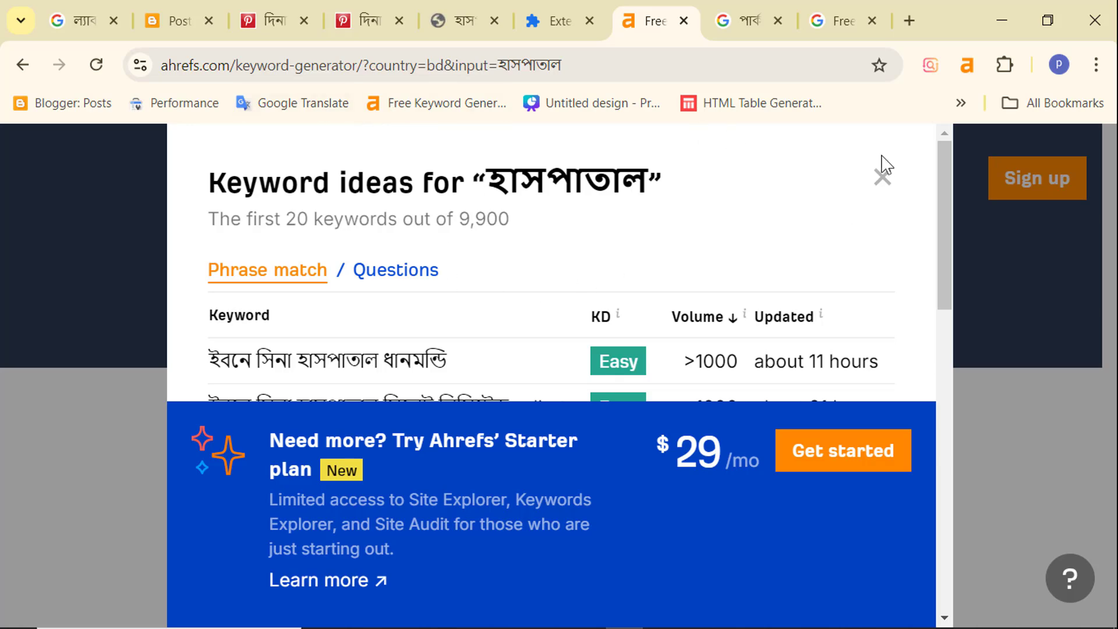
left_click(882, 175)
double_click(244, 243)
right_click(230, 242)
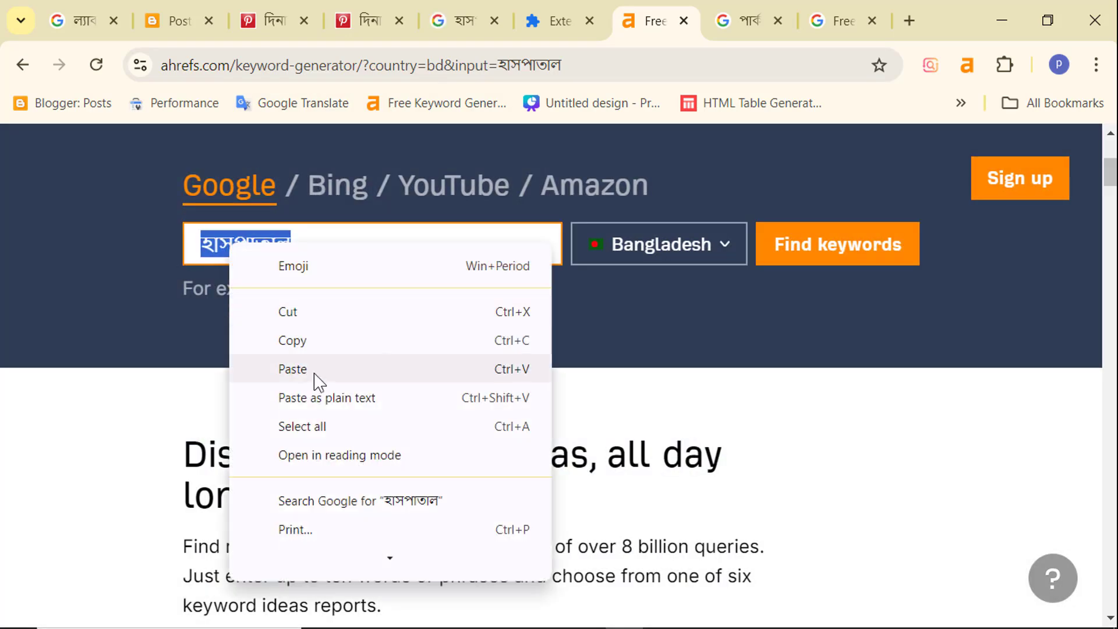
left_click(318, 382)
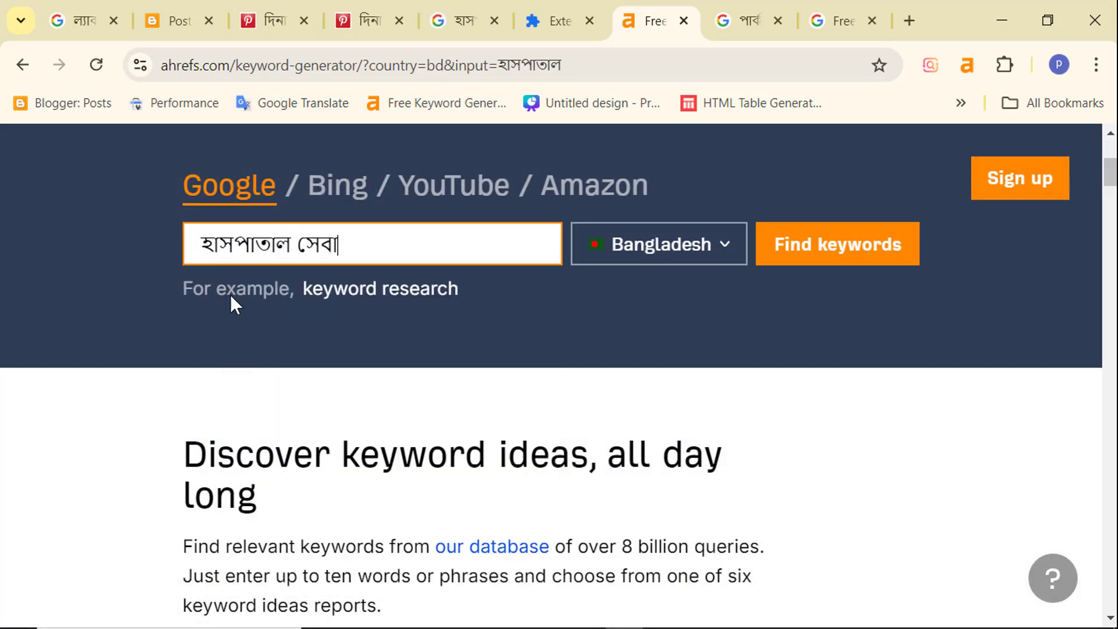
left_click(809, 254)
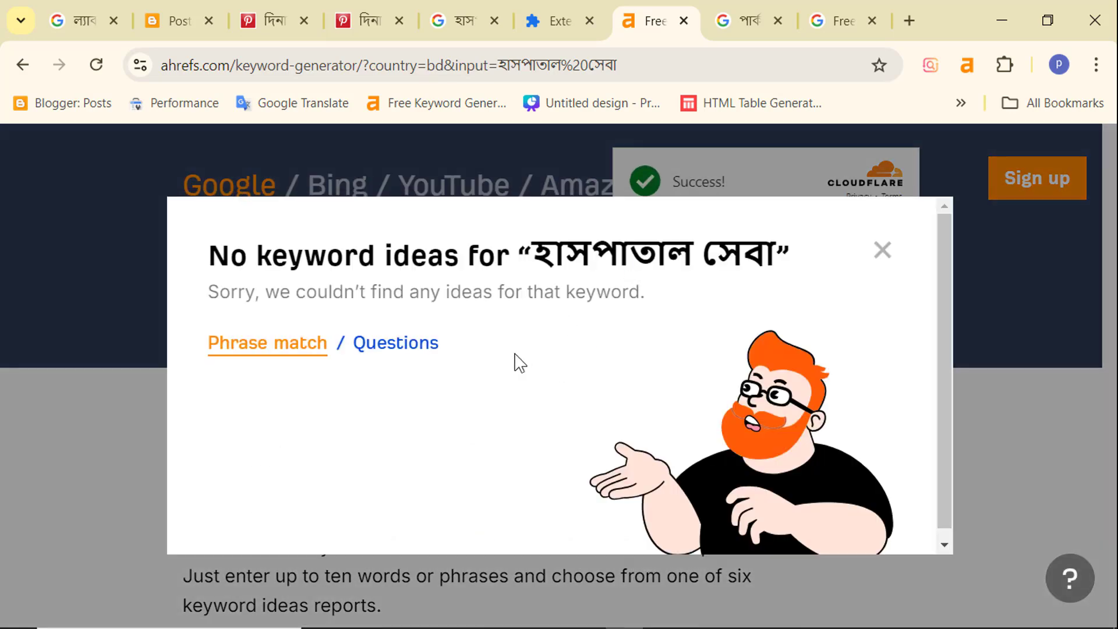
Close the results, shorten the keyword to সেবা, and find keyword ideas for it
left_click(883, 249)
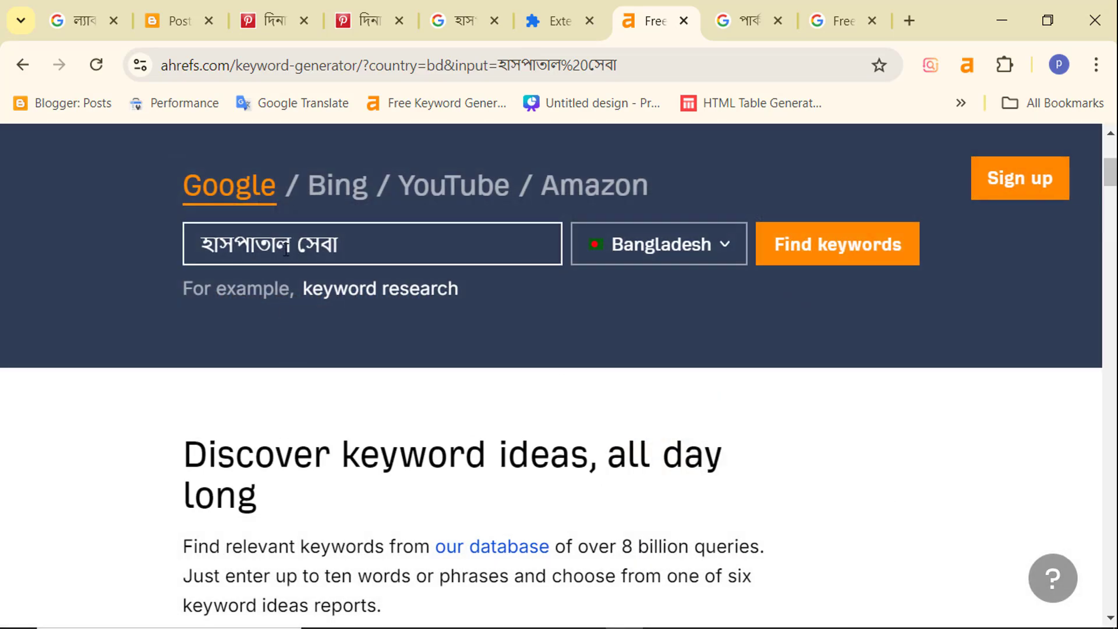
left_click_drag(296, 247, 192, 244)
key("BackSpace")
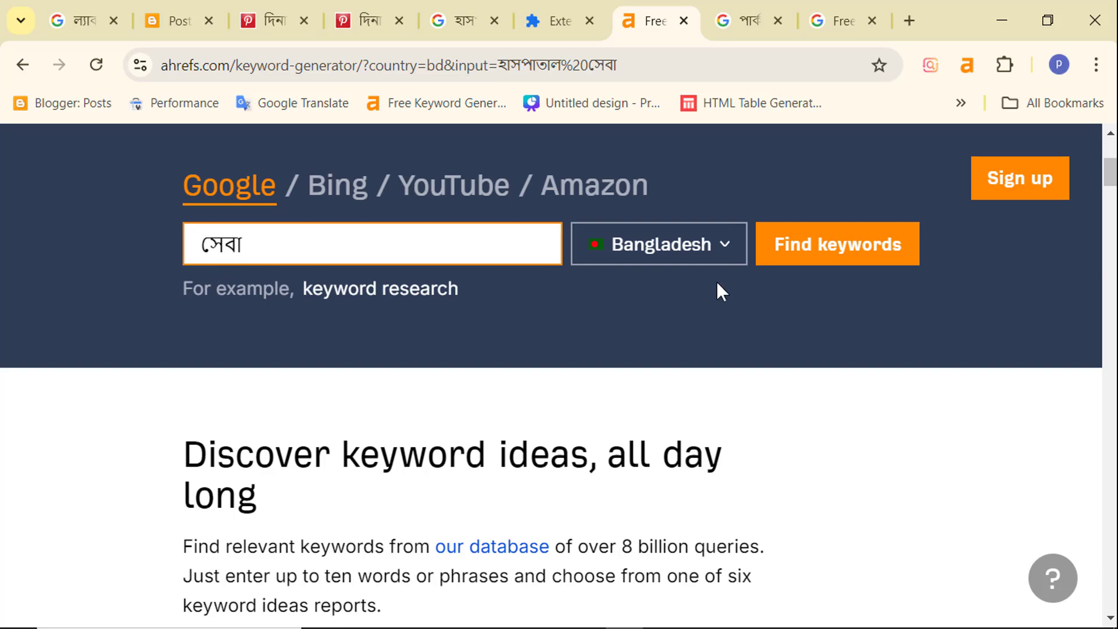
left_click(822, 250)
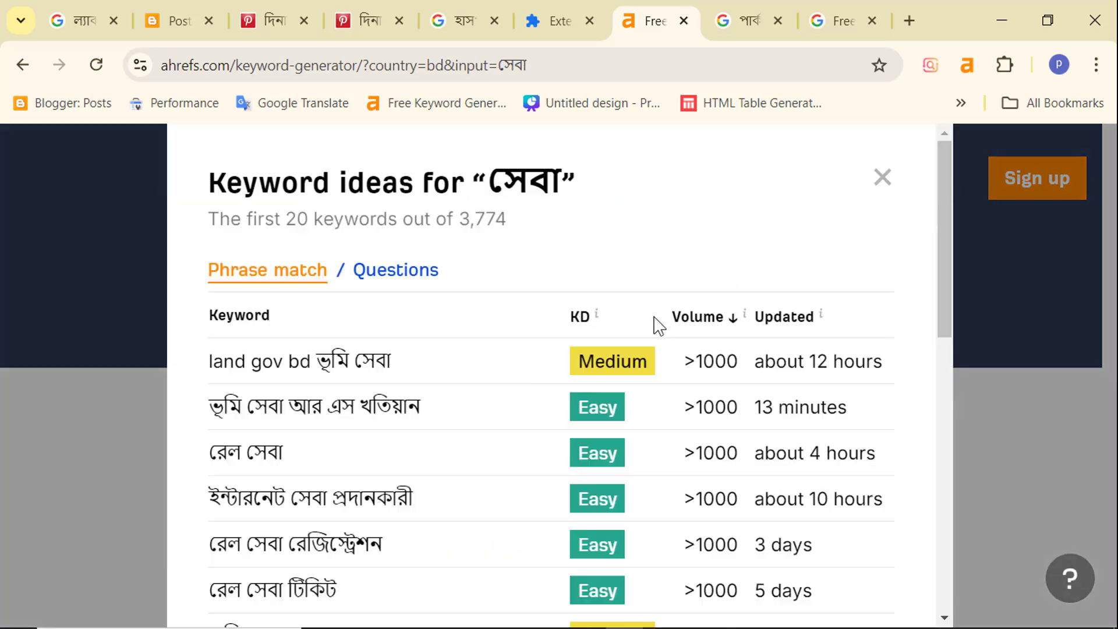
Examine the difficulty and volume of the higher-volume সেবা ideas, highlighting ইন্টারনেট সেবা প্রদানকারী and a further keyword below it
scroll(415, 322, "down", 4)
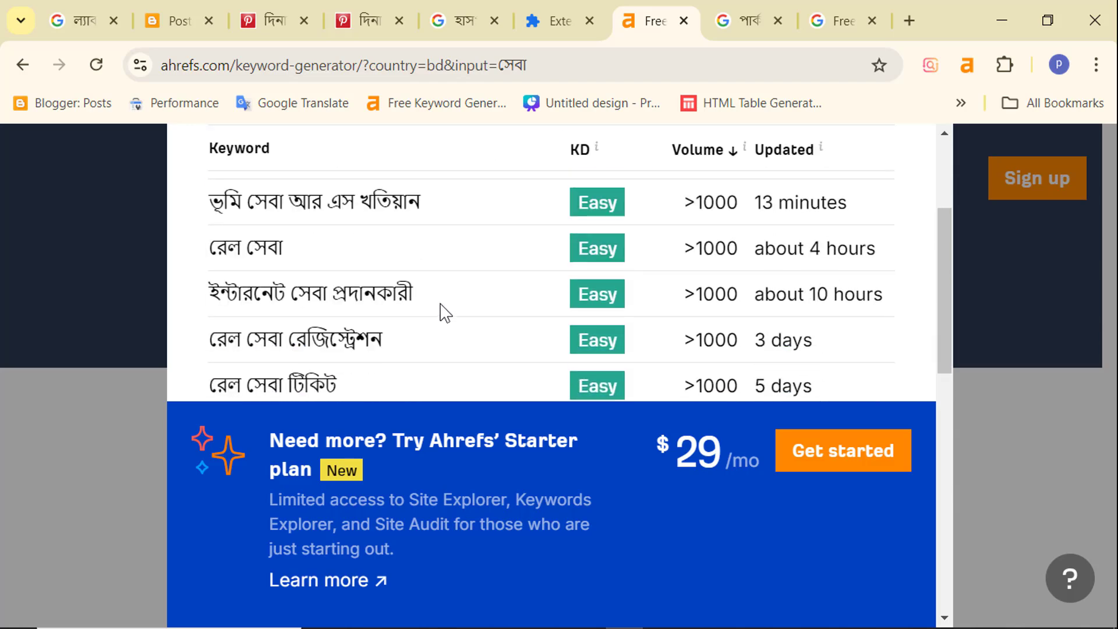
left_click_drag(245, 294, 461, 295)
left_click(408, 293)
scroll(279, 299, "down", 2)
scroll(238, 227, "down", 2)
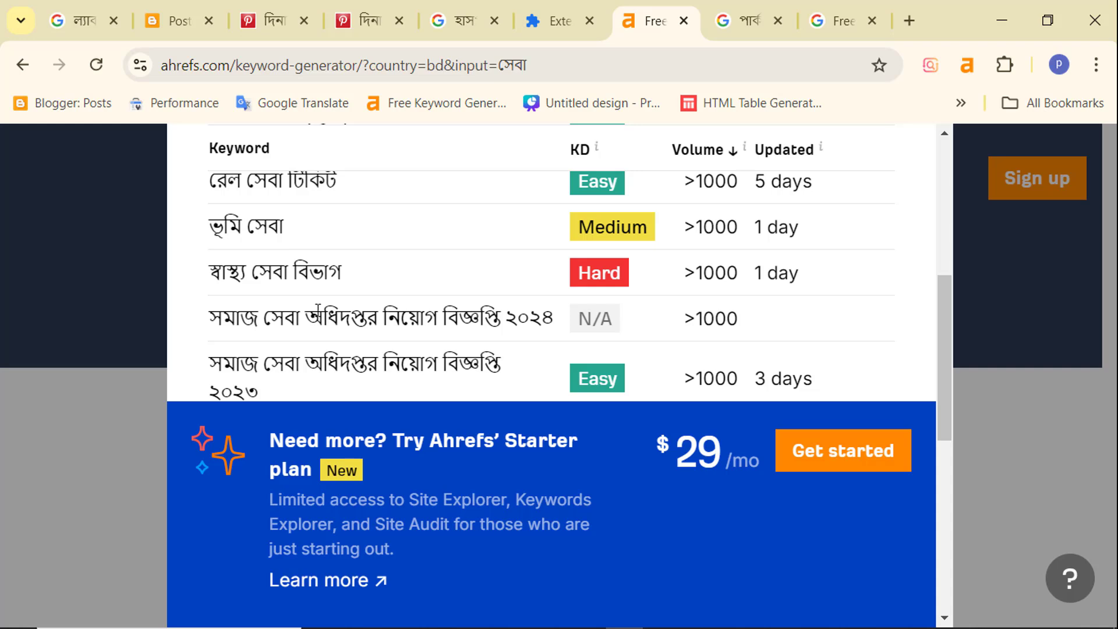
scroll(315, 307, "down", 2)
left_click_drag(211, 216, 501, 218)
Examine the remaining lower-volume keyword ideas and highlight গর্ভাবস্থায় ৮ মাসে বাচ্চার ওজন
scroll(344, 257, "down", 6)
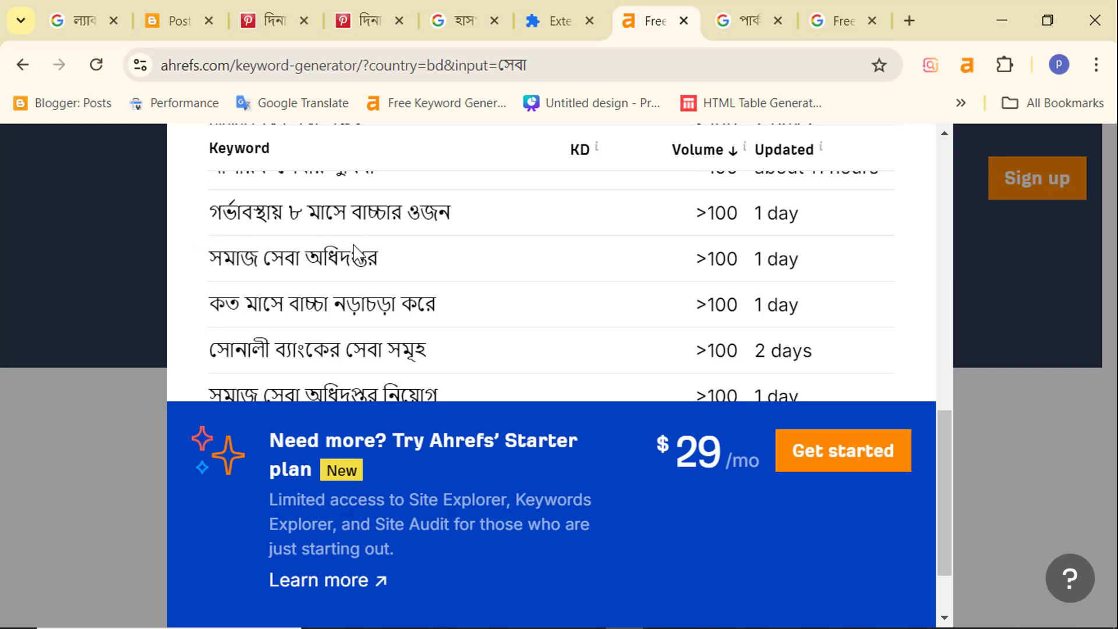
scroll(319, 278, "down", 2)
scroll(192, 243, "up", 2)
left_click_drag(221, 212, 437, 212)
left_click(381, 297)
scroll(376, 296, "down", 2)
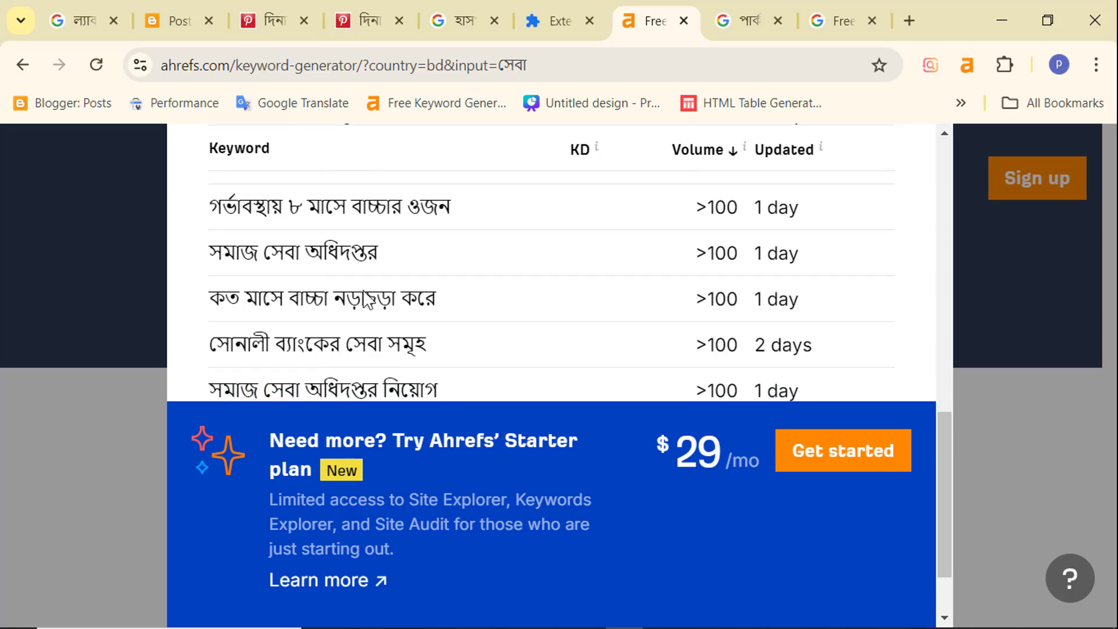
Select the keyword সোনালী ব্যাংকের সেবা সমূহ in the ideas list and search Google for it
left_click_drag(228, 250, 466, 252)
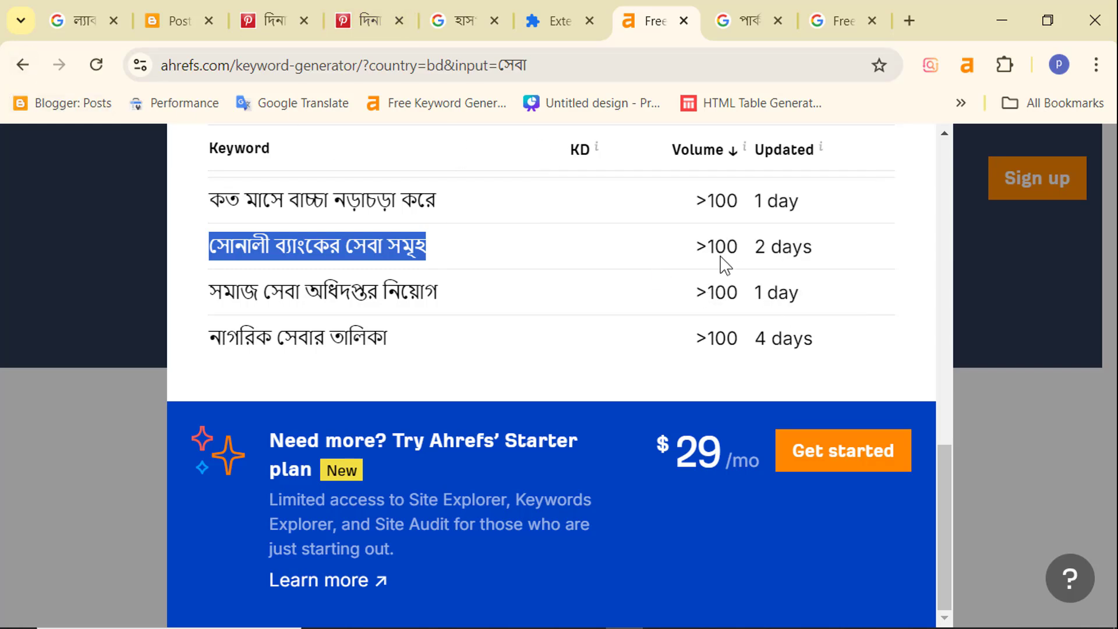
right_click(401, 247)
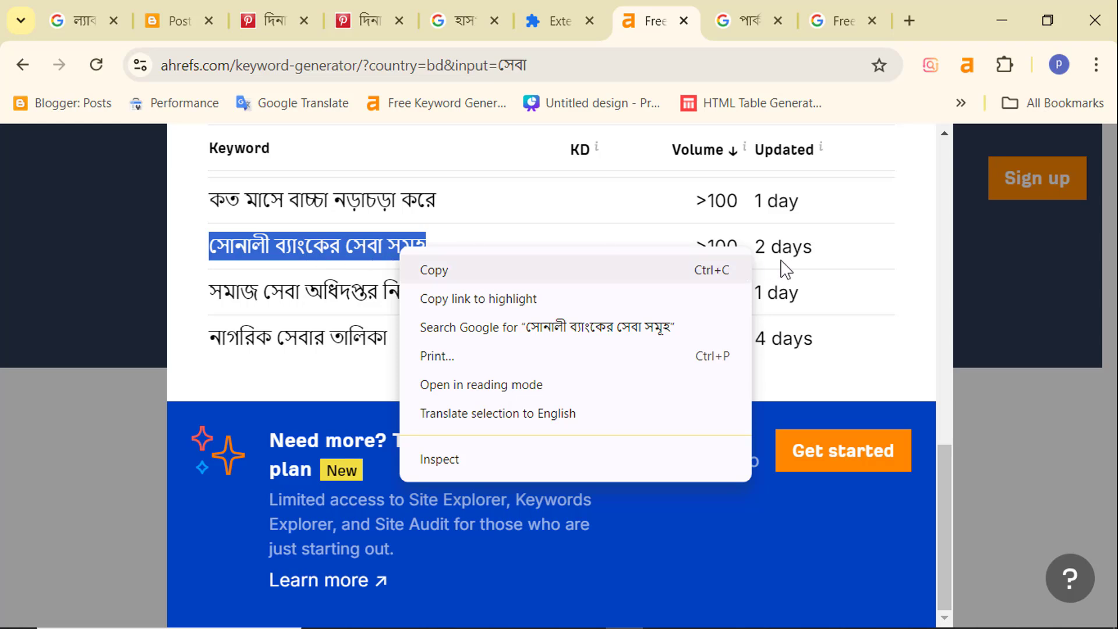
left_click(569, 330)
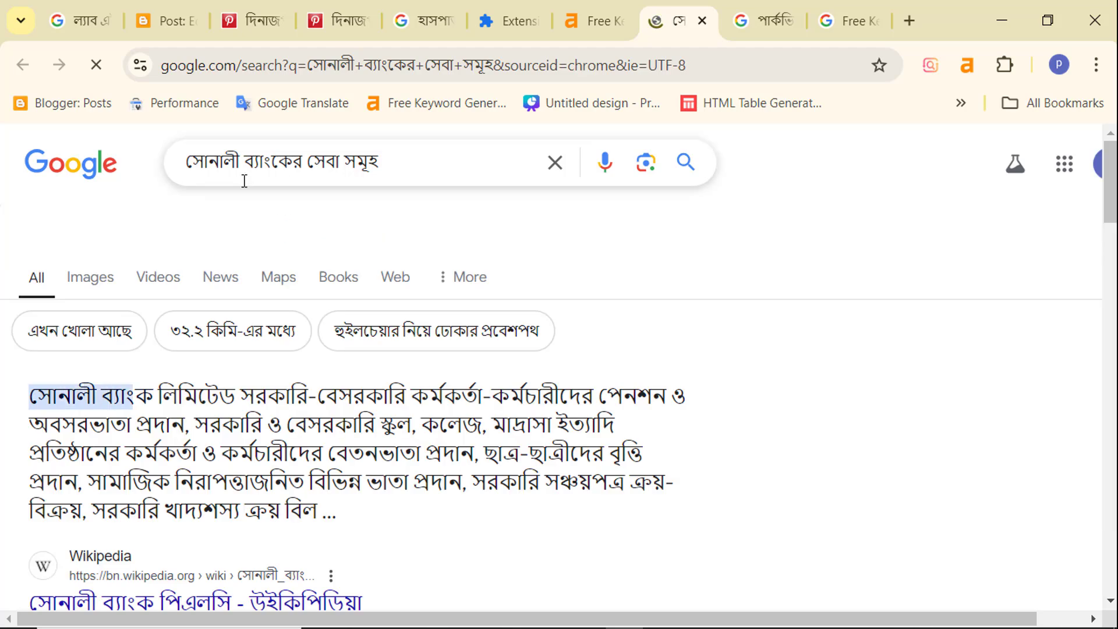
Enclose the Google query in quotation marks as "সোনালী ব্যাংকের সেবা সমূহ", run the exact-phrase search, and look through the results
left_click(187, 163)
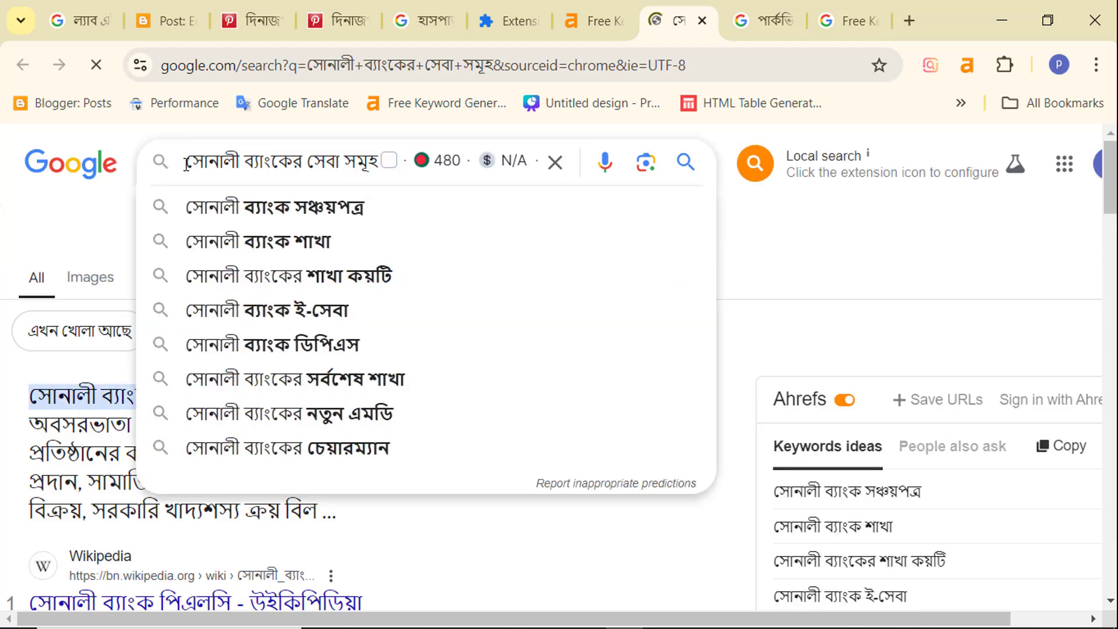
type("\"")
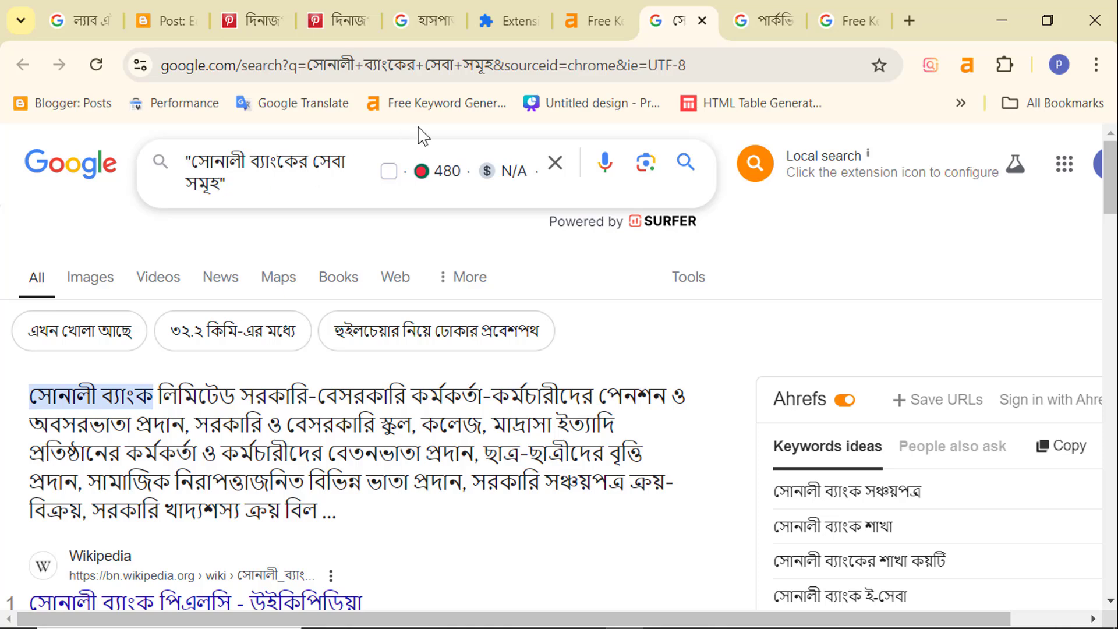
left_click(598, 26)
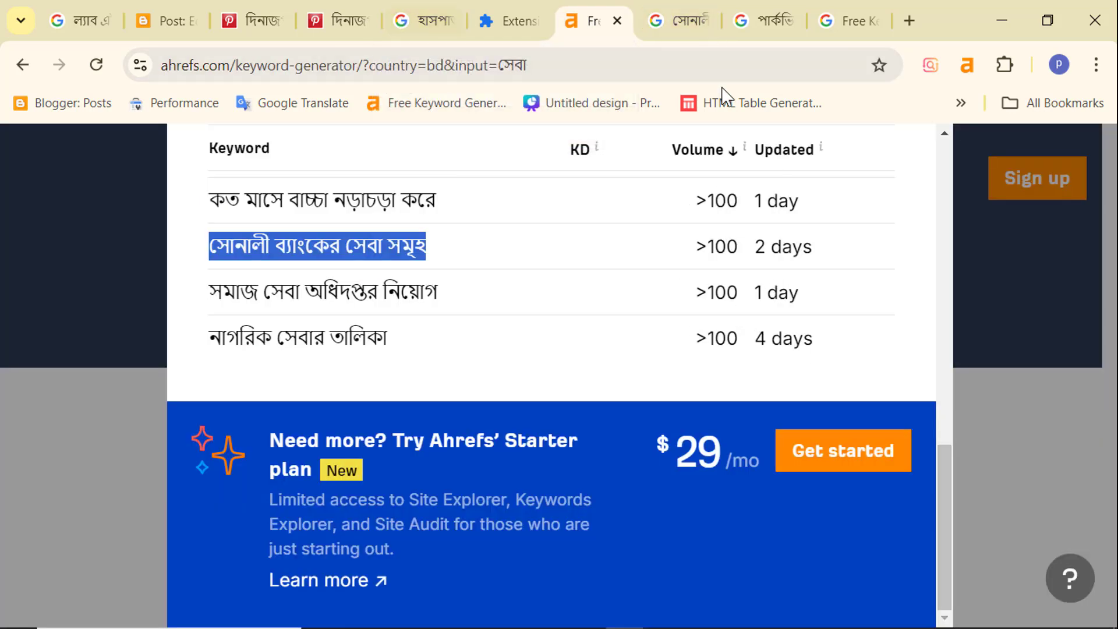
left_click(657, 25)
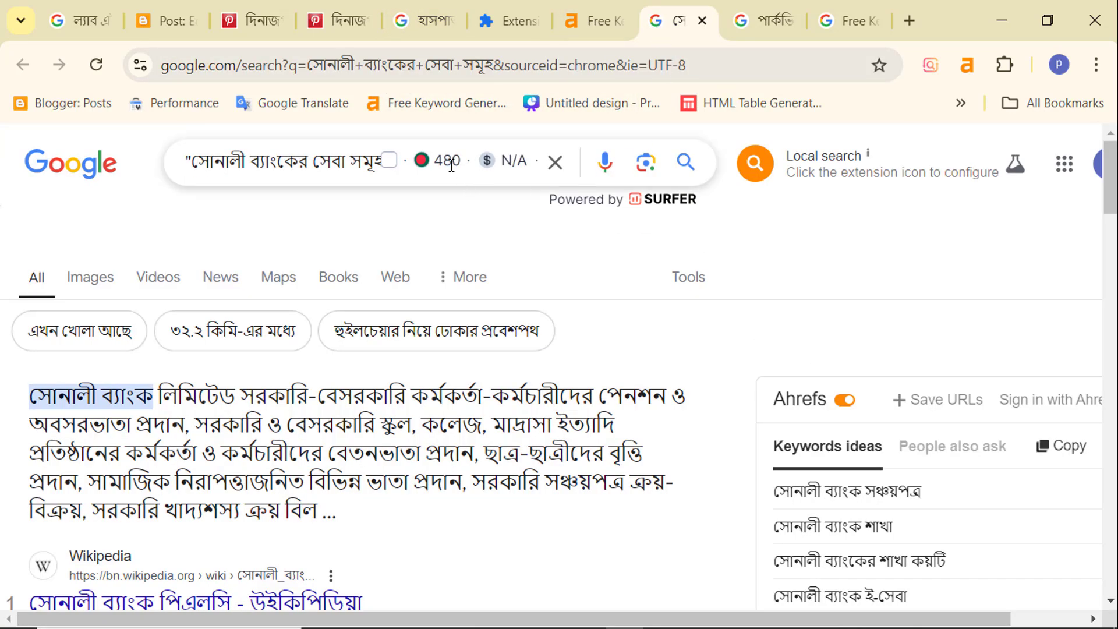
left_click(300, 167)
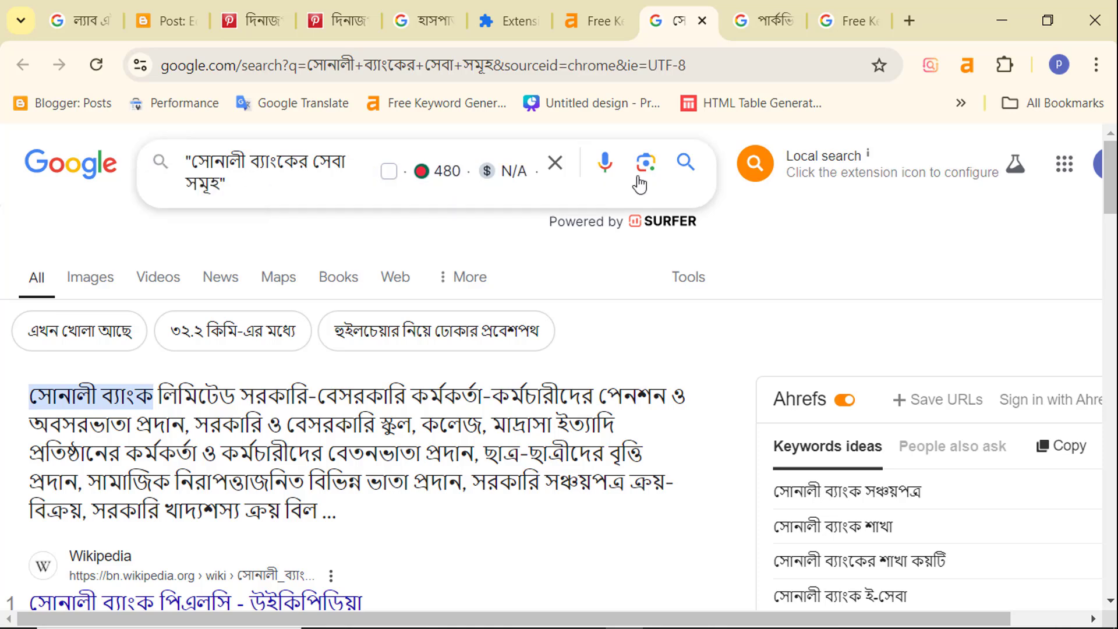
left_click(684, 165)
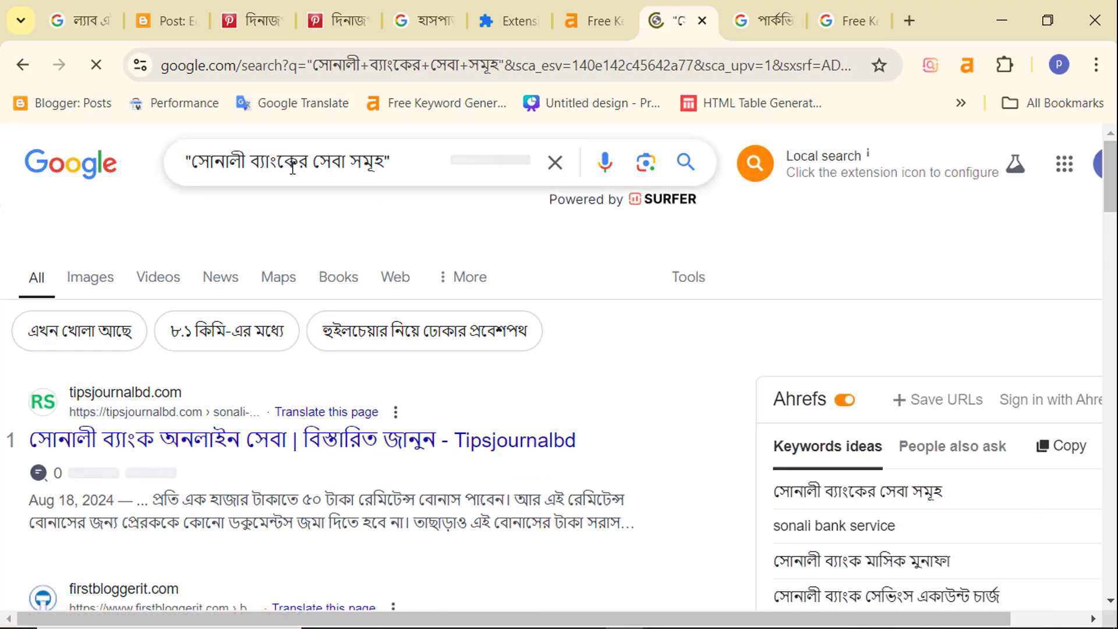
scroll(157, 293, "down", 3)
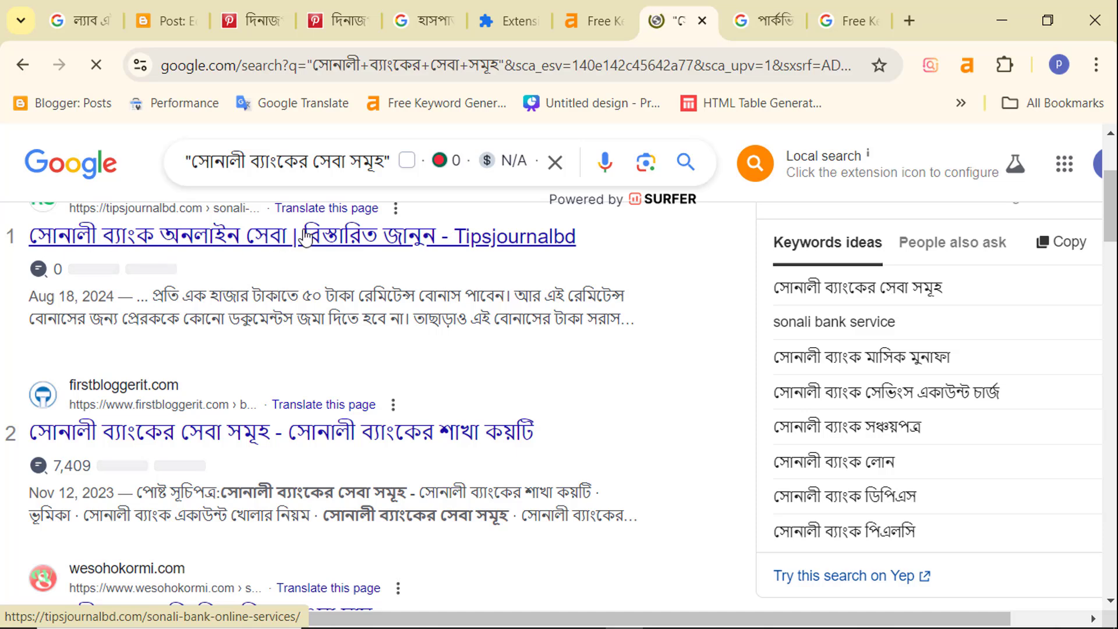
Examine the titles and snippets of the exact-phrase results for "সোনালী ব্যাংকের সেবা সমূহ", from the first result to the tenth
scroll(244, 249, "down", 2)
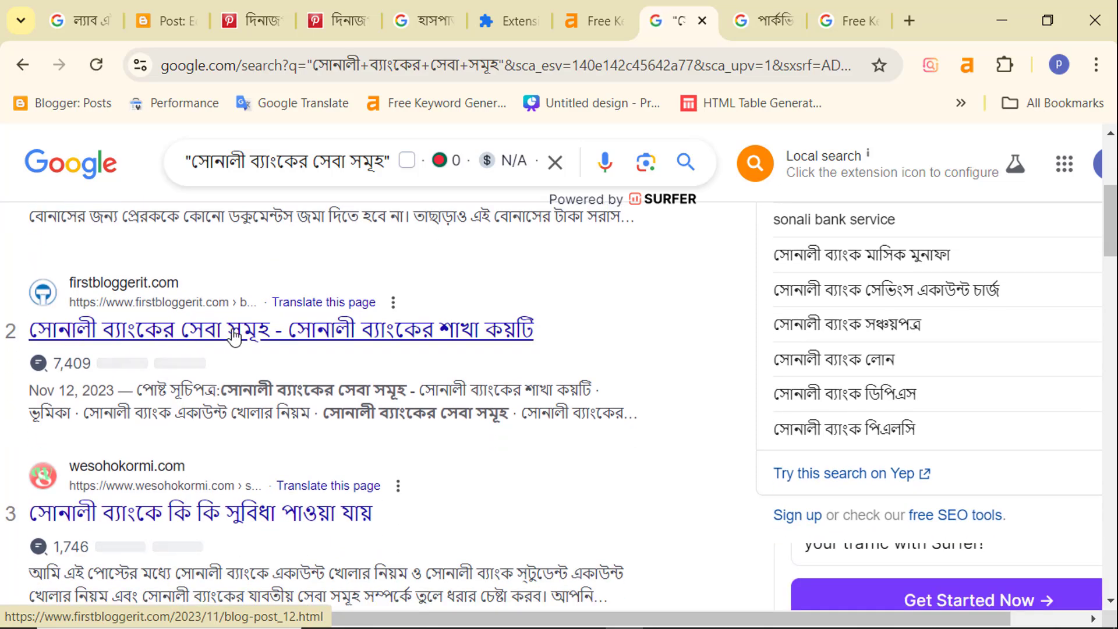
scroll(55, 370, "down", 2)
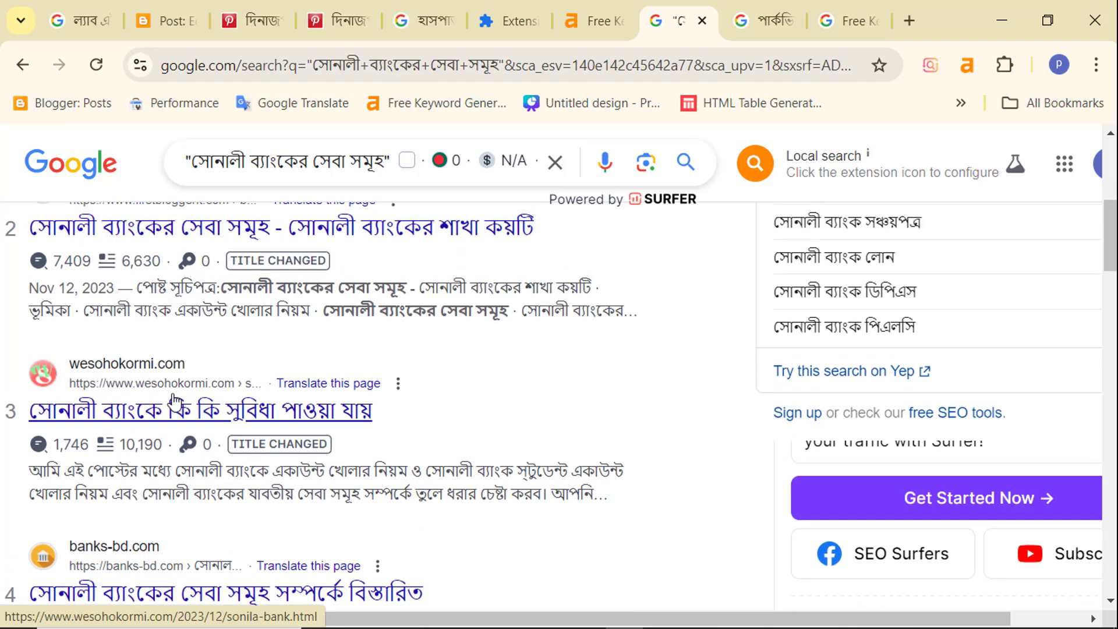
scroll(352, 297, "up", 4)
scroll(355, 302, "down", 6)
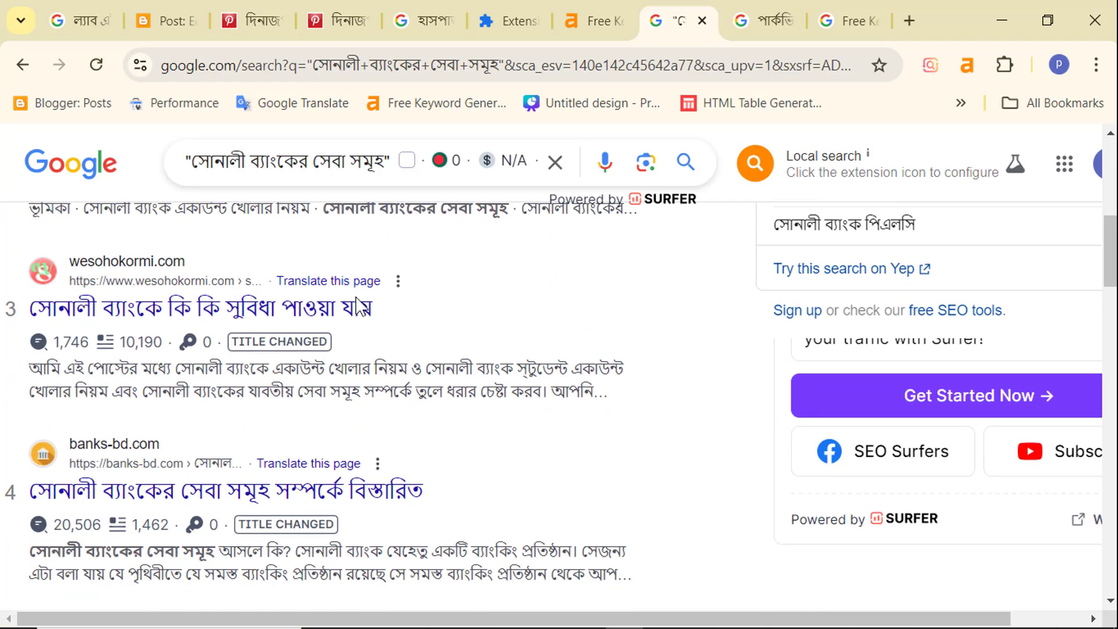
scroll(358, 300, "down", 4)
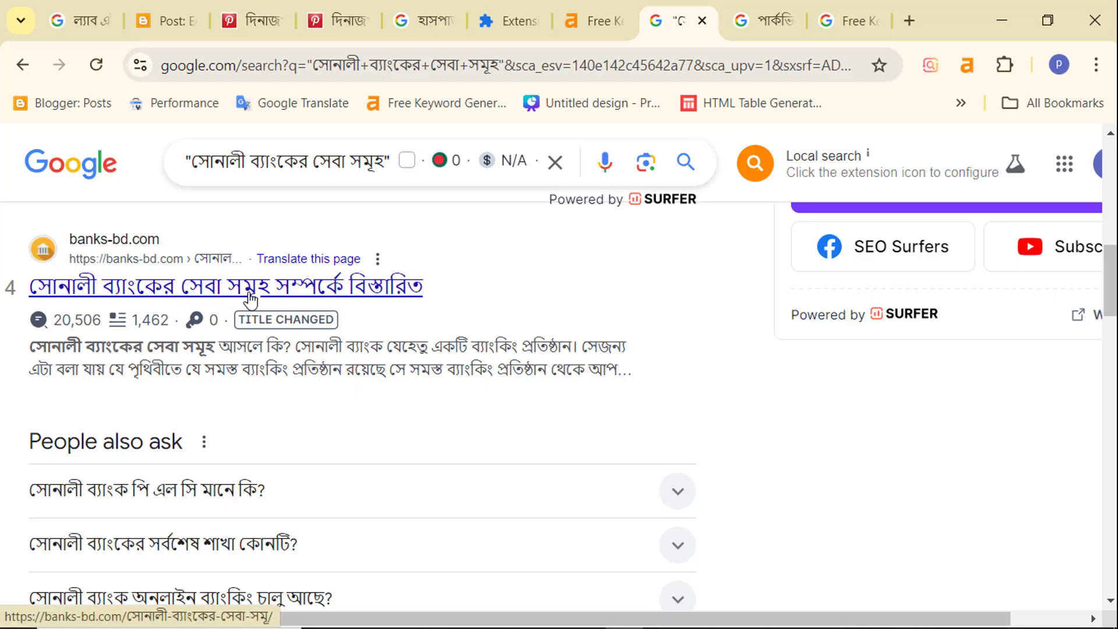
scroll(251, 300, "down", 7)
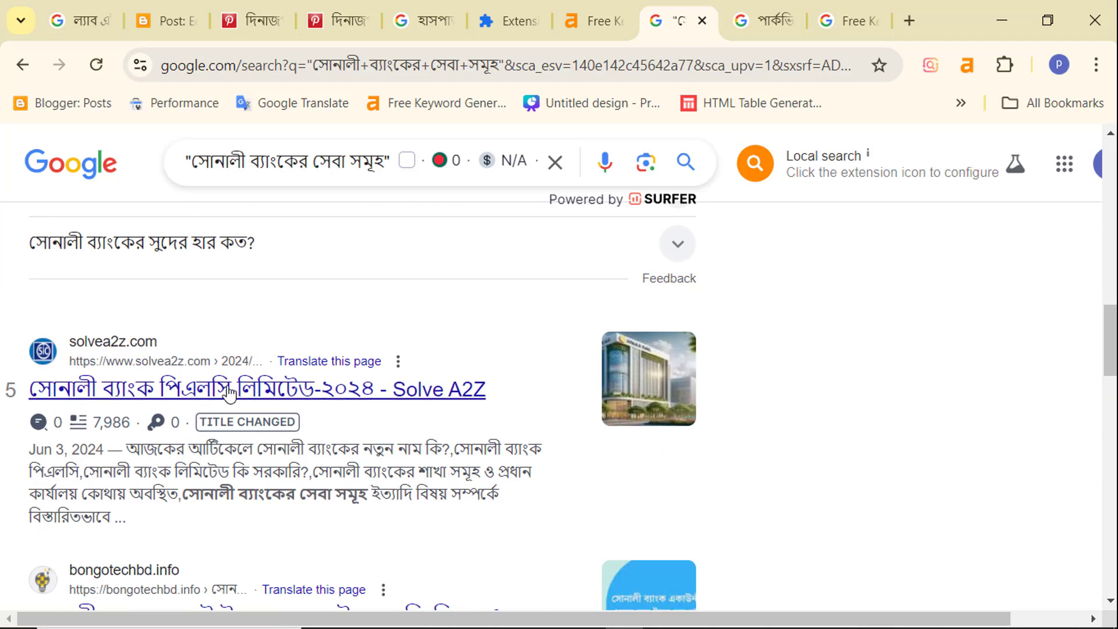
scroll(199, 332, "down", 4)
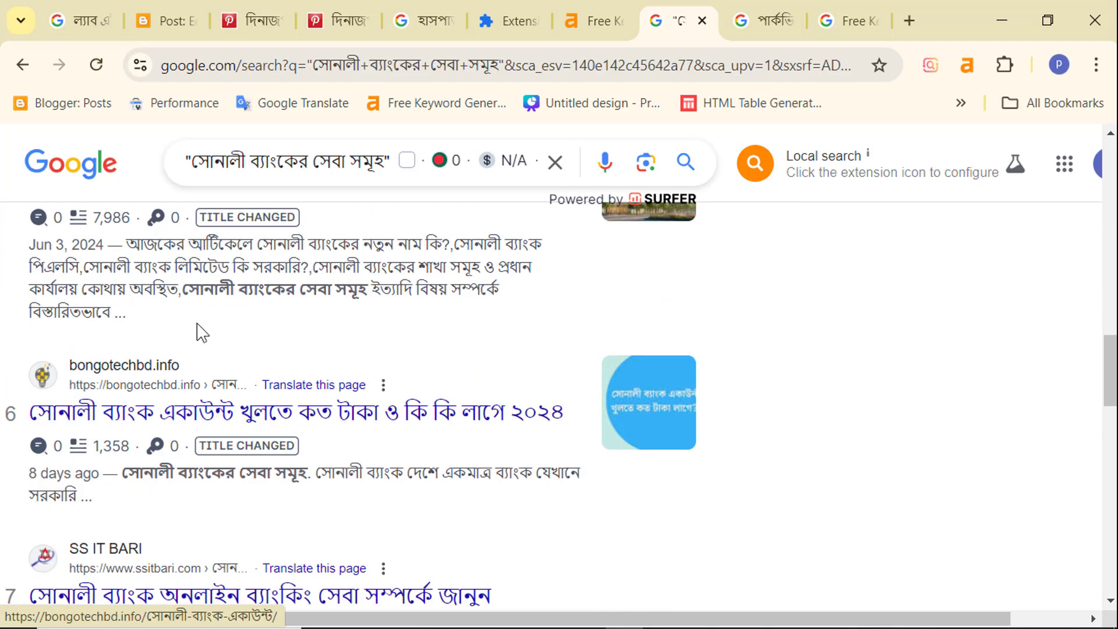
scroll(203, 324, "down", 2)
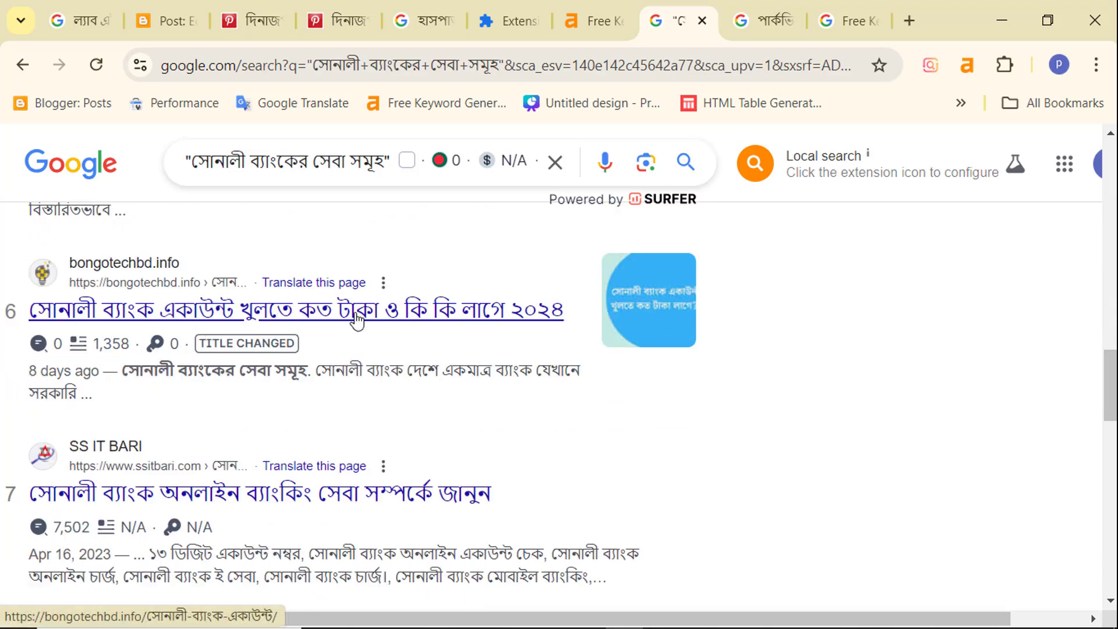
scroll(408, 342, "down", 3)
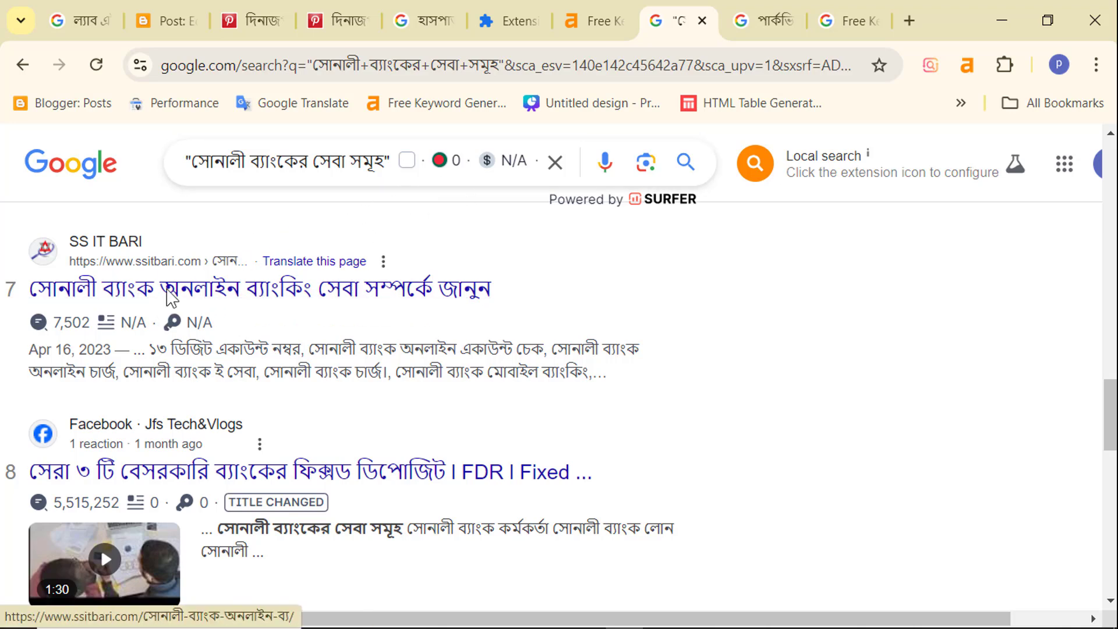
scroll(269, 315, "down", 3)
scroll(269, 315, "down", 3)
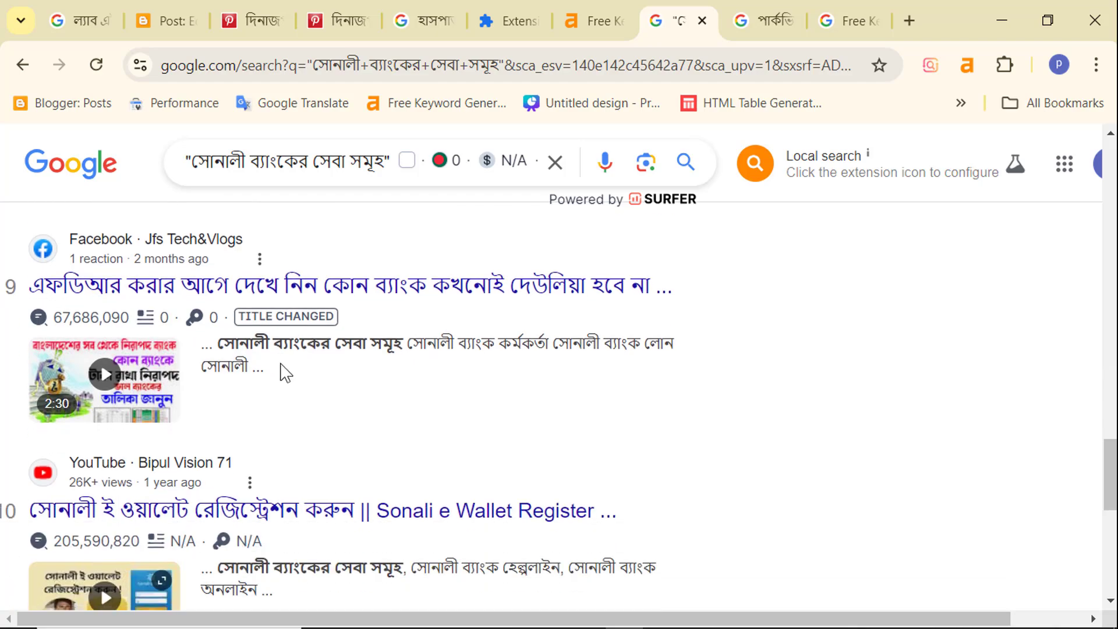
scroll(293, 277, "down", 6)
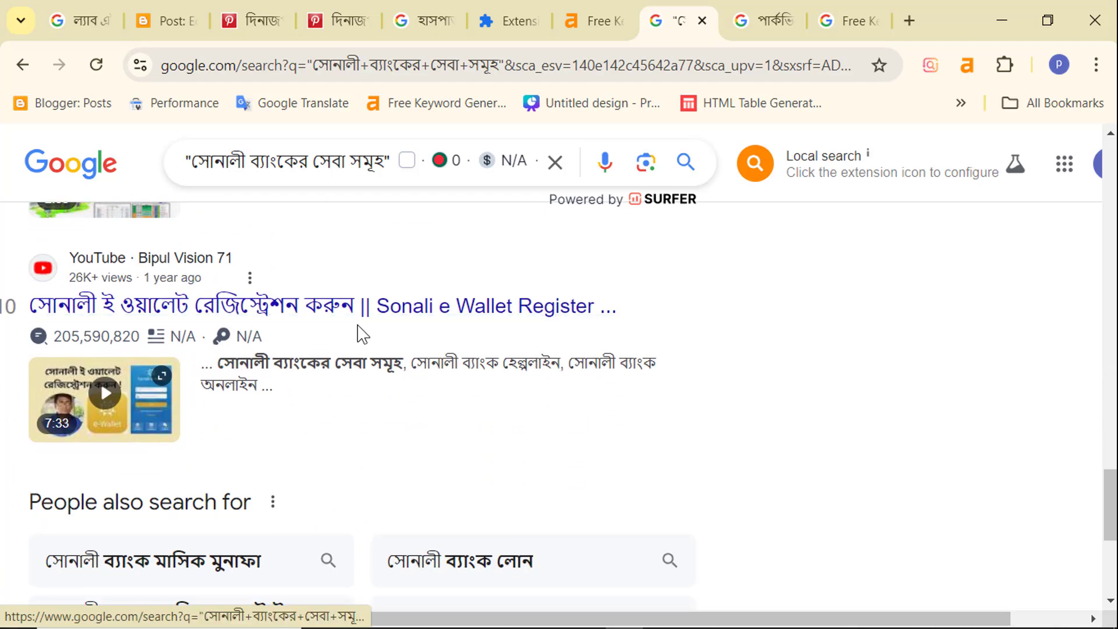
scroll(231, 378, "up", 15)
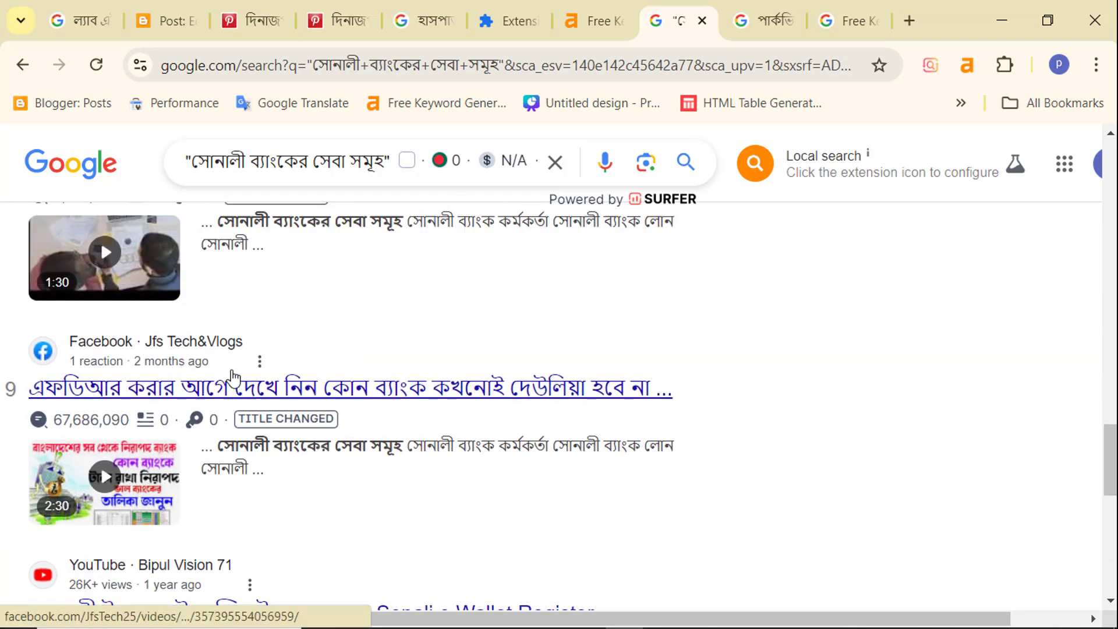
scroll(232, 374, "up", 12)
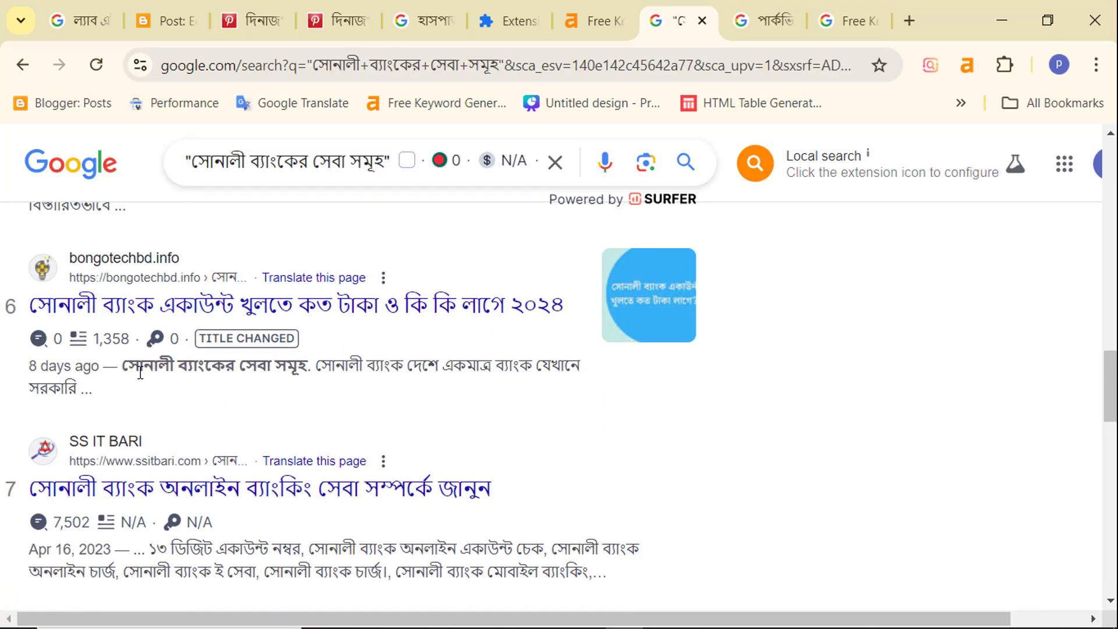
scroll(175, 381, "up", 15)
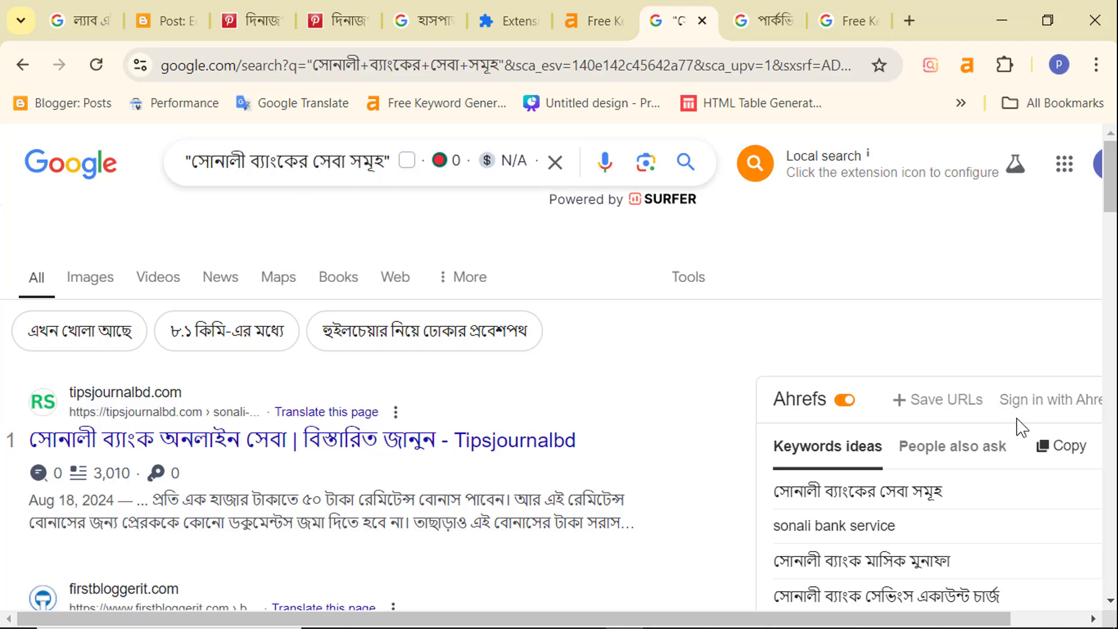
Copy সোনালী ব্যাংক সেভিংস একাউন্ট চার্জ from the Ahrefs keyword ideas, replace the phrase inside the query's quotation marks with it, and run the search
scroll(1020, 427, "down", 5)
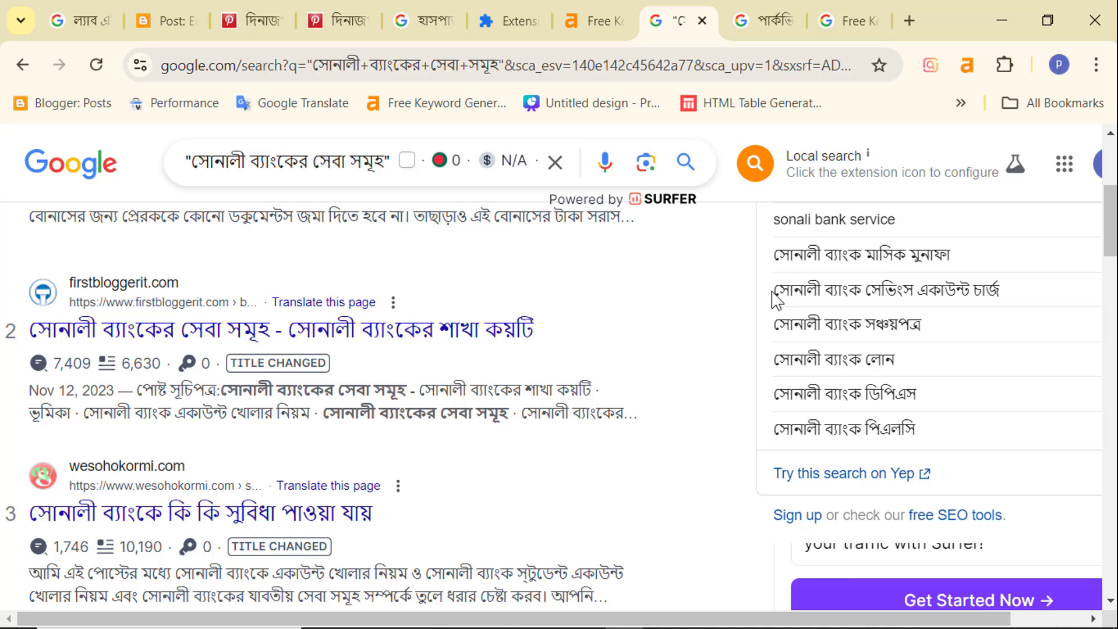
left_click_drag(772, 292, 994, 292)
right_click(922, 289)
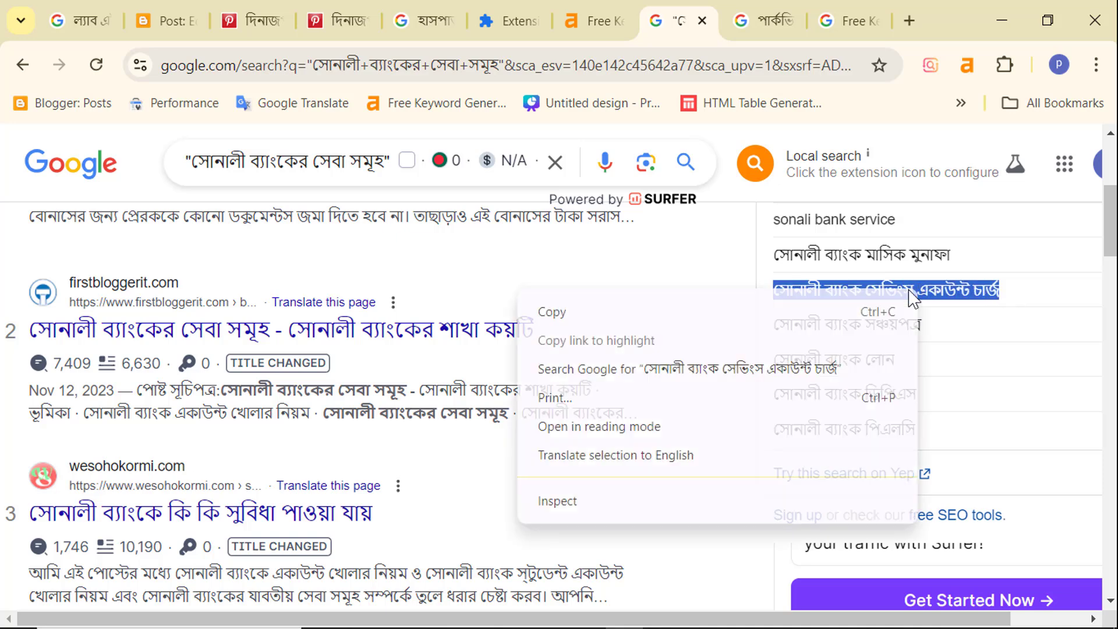
left_click(579, 318)
left_click(223, 169)
left_click_drag(191, 163, 381, 167)
right_click(359, 167)
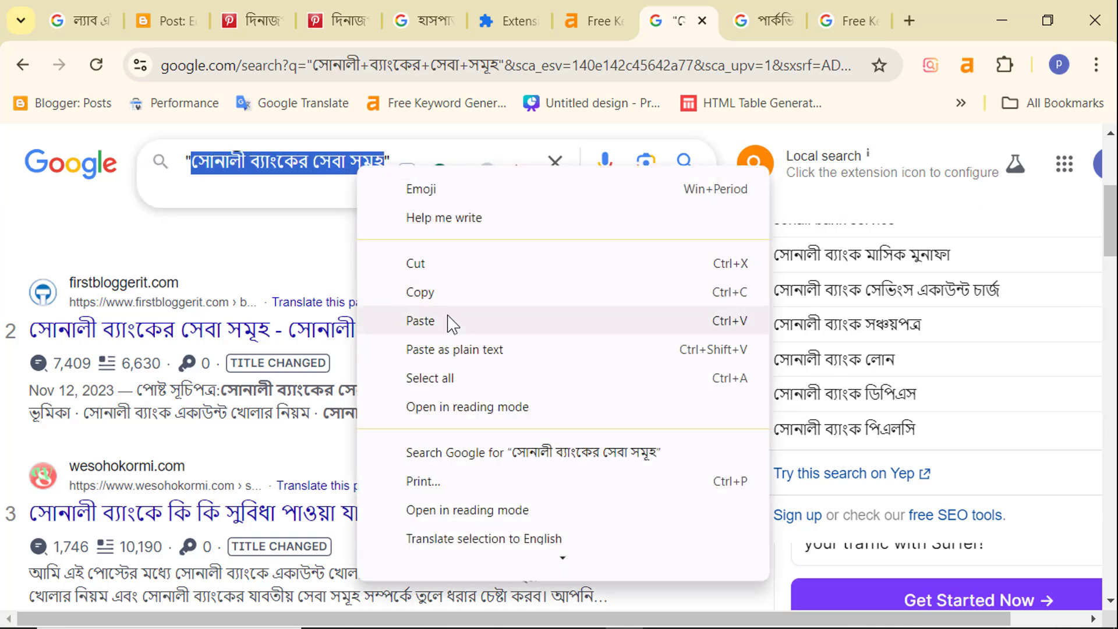
left_click(452, 322)
left_click(699, 170)
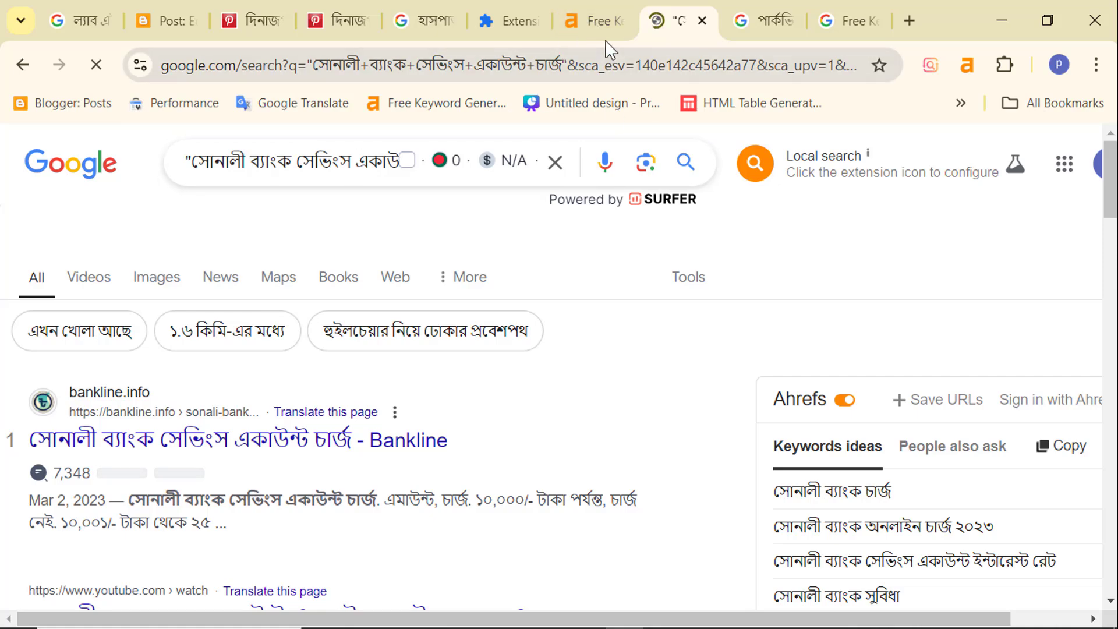
In the Ahrefs keyword generator, close the old ideas and find keywords for সোনালী ব্যাংক সেভিংস একাউন্ট চার্জ in place of সেবা
left_click(598, 26)
scroll(631, 215, "up", 3)
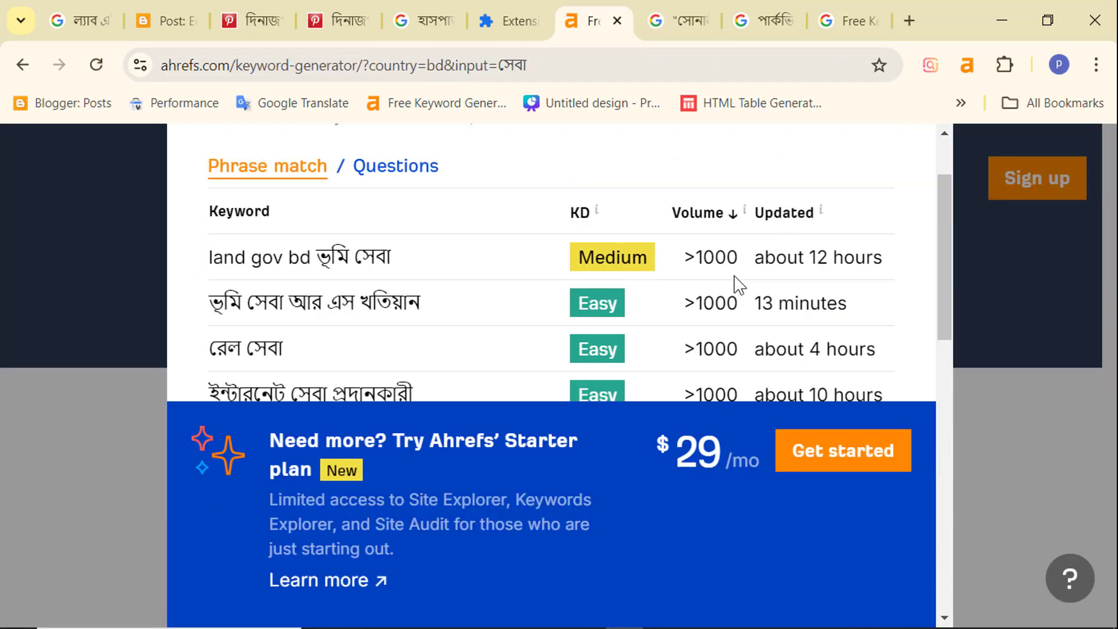
left_click(882, 177)
double_click(210, 256)
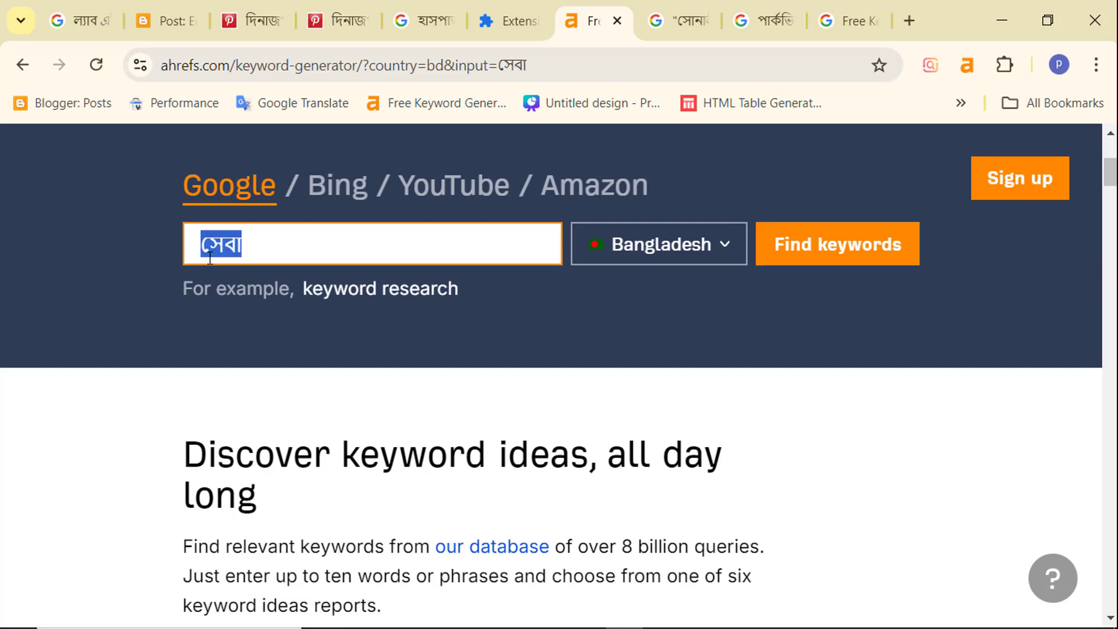
right_click(246, 249)
left_click(341, 376)
left_click(804, 245)
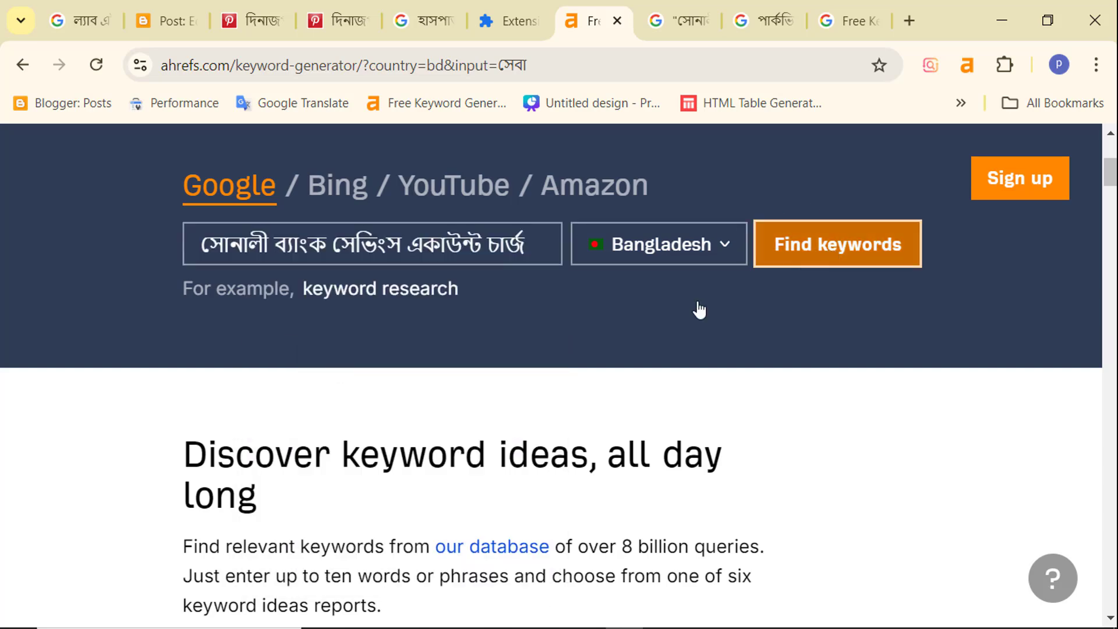
Check the difficulty and search volume of সোনালী ব্যাংক সেভিংস একাউন্ট চার্জ, and close the keyword ideas
scroll(706, 203, "up", 2)
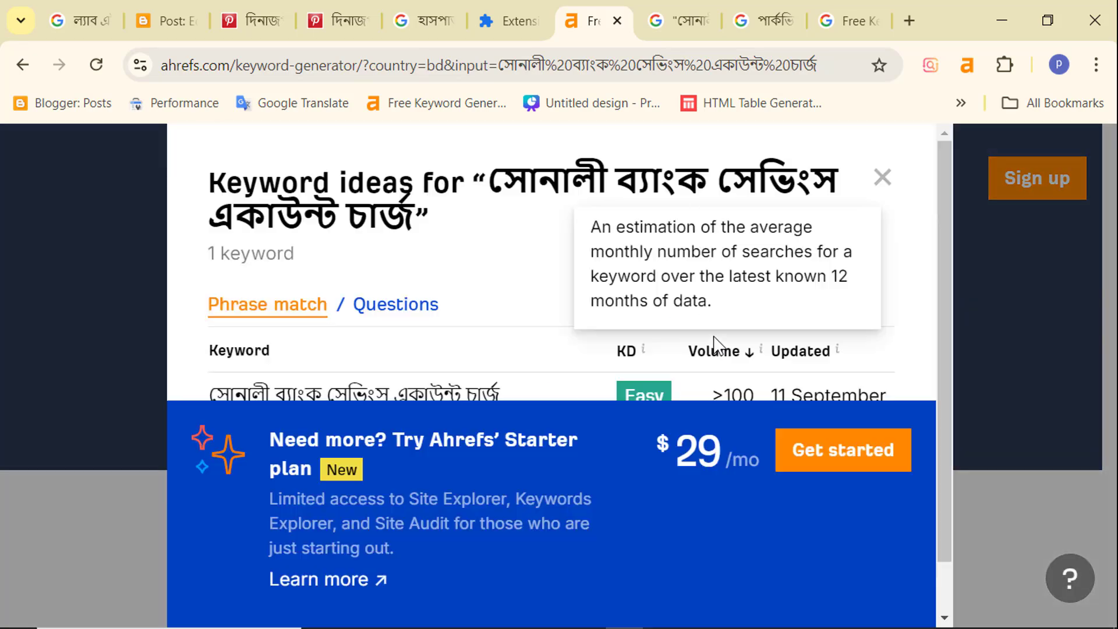
scroll(553, 330, "down", 1)
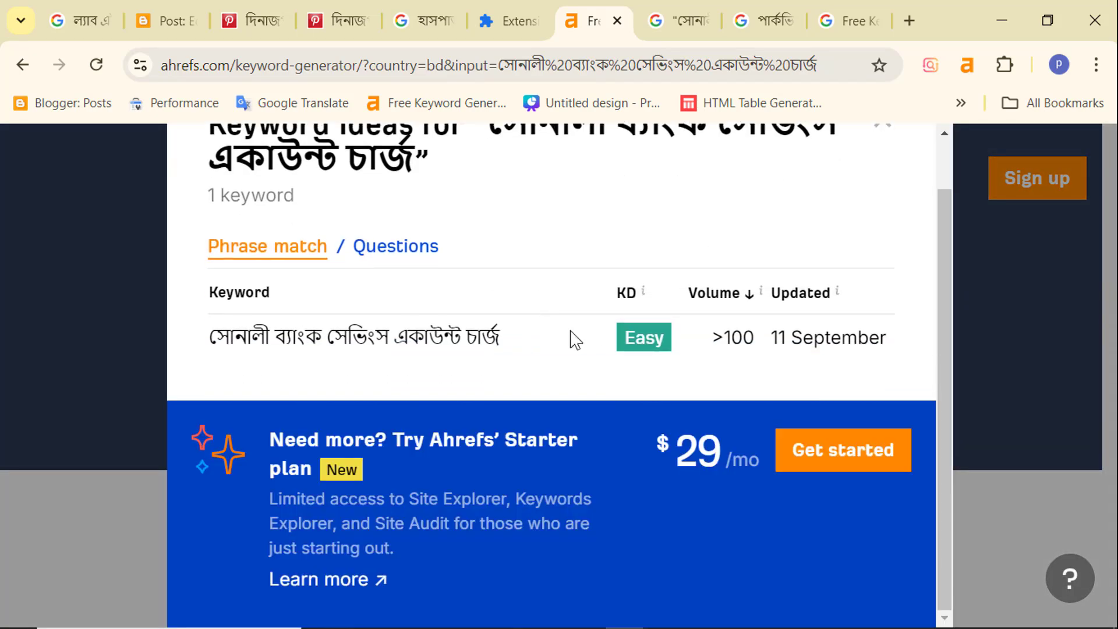
scroll(833, 161, "up", 1)
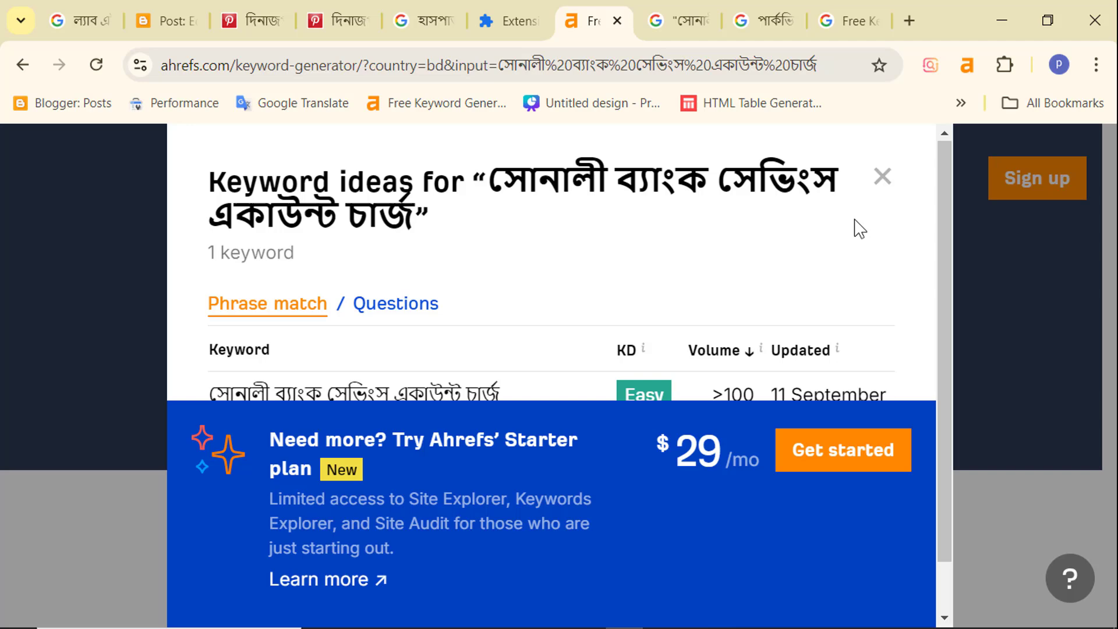
left_click(884, 180)
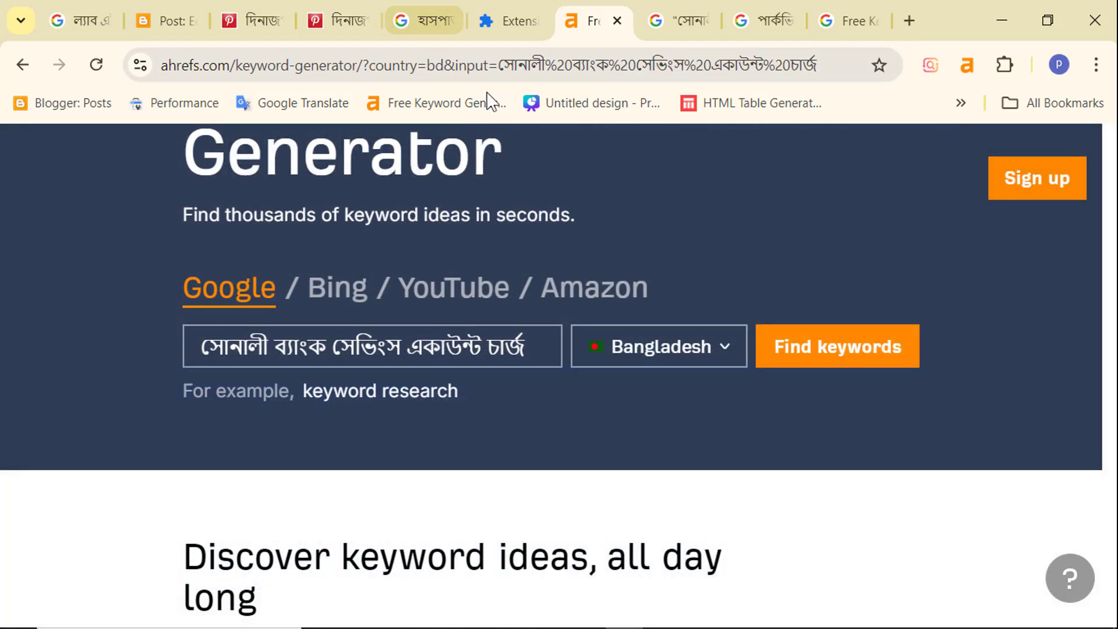
Return to the Google results for "সোনালী ব্যাংক সেভিংস একাউন্ট চার্জ" and examine which titles and snippets use the exact phrase
left_click(686, 20)
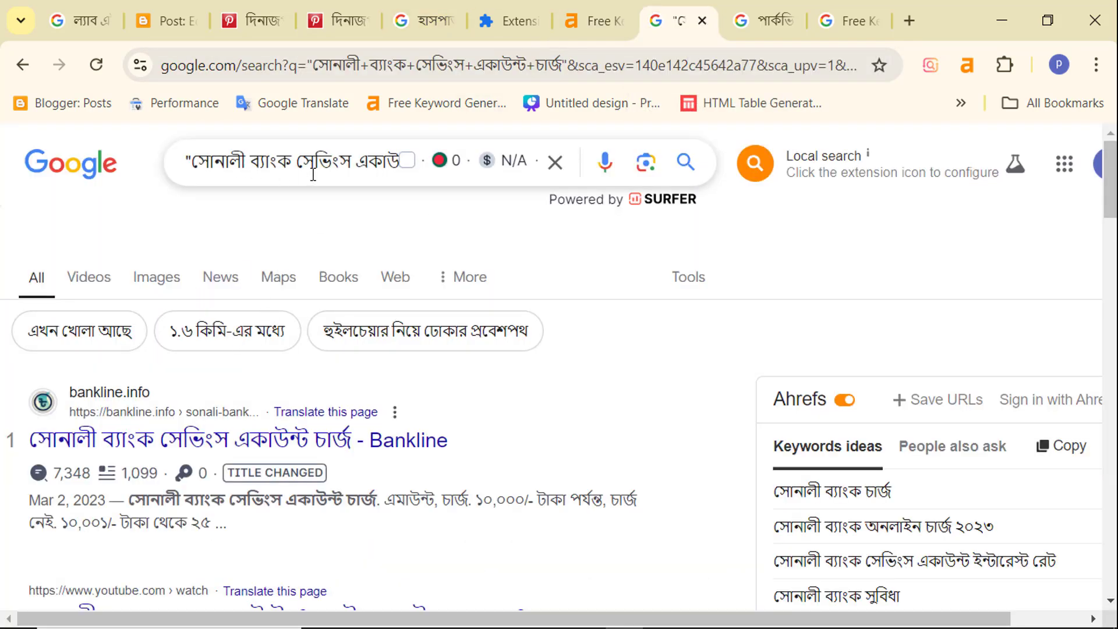
scroll(324, 248, "down", 2)
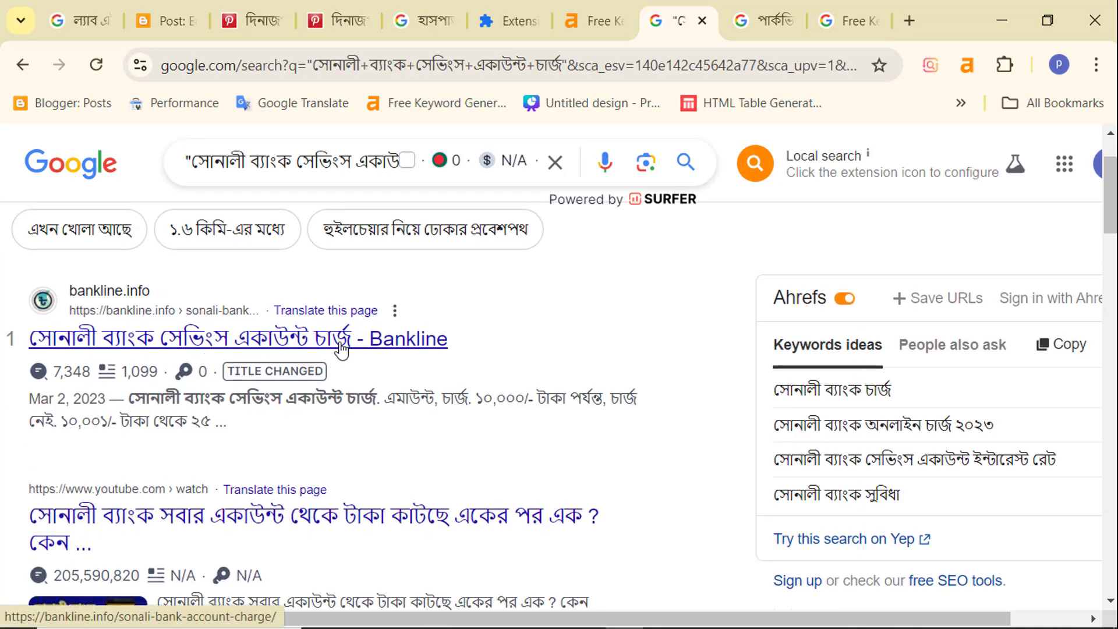
scroll(251, 322, "down", 4)
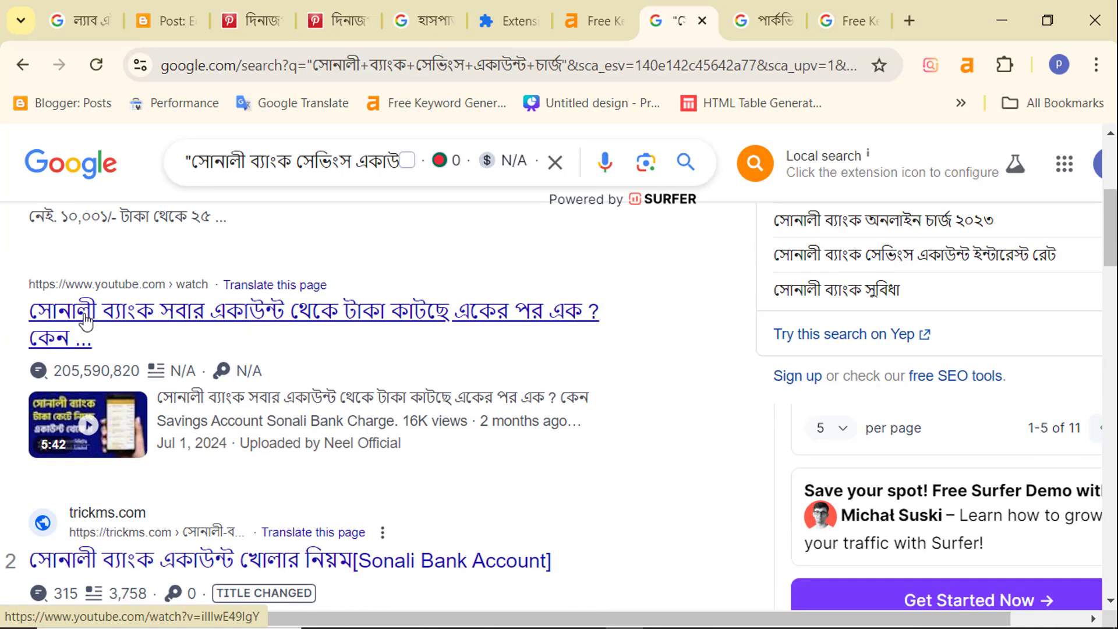
scroll(289, 321, "down", 6)
scroll(25, 328, "up", 2)
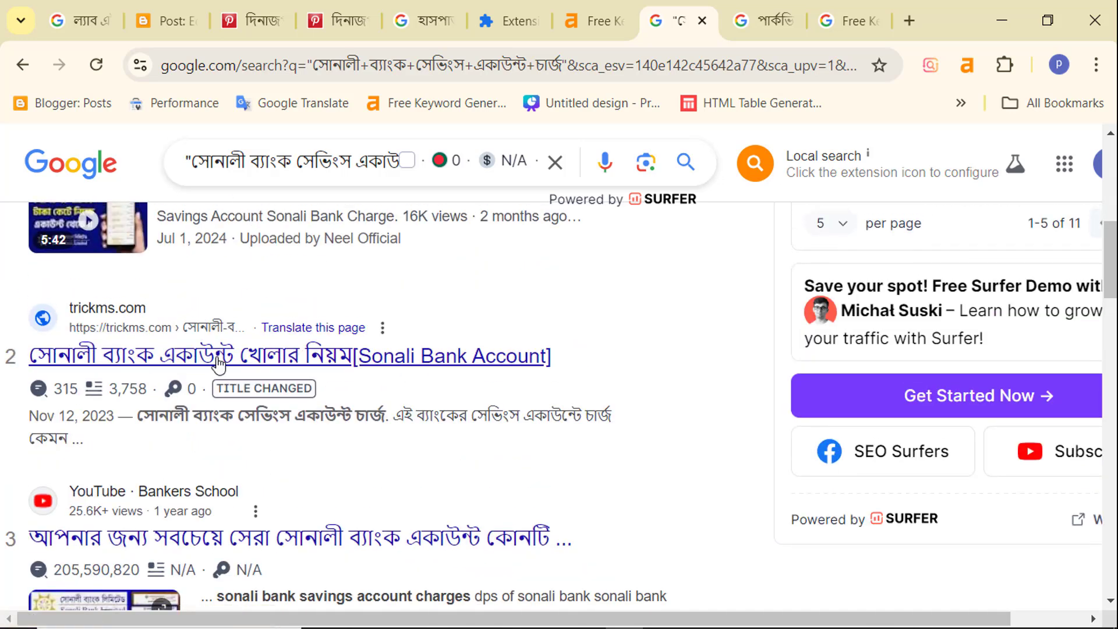
scroll(218, 364, "up", 2)
scroll(245, 349, "down", 6)
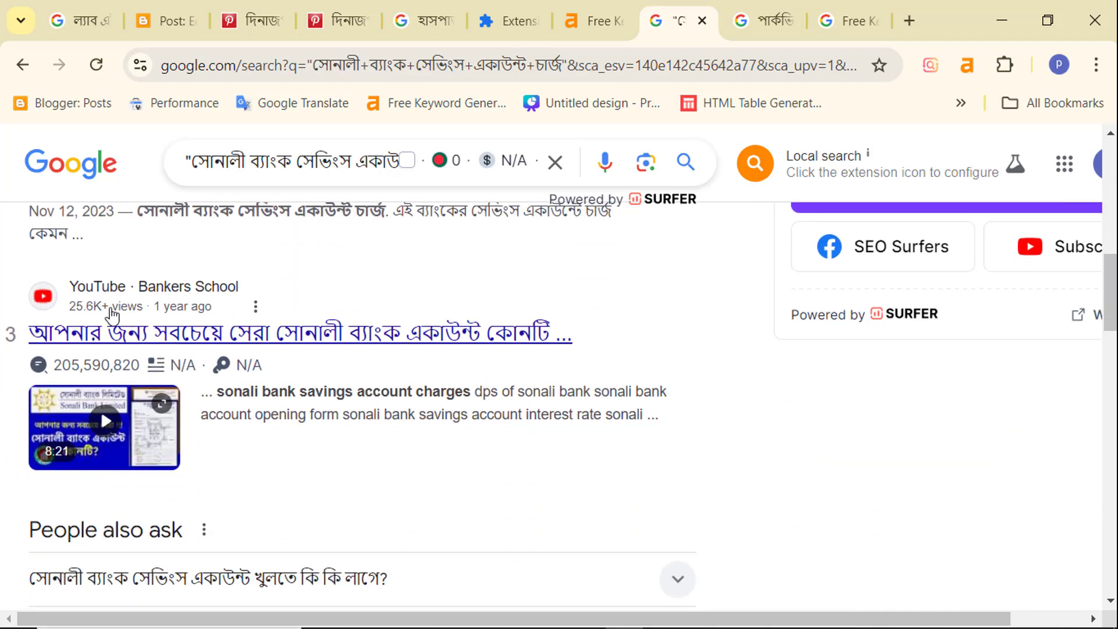
scroll(303, 355, "down", 9)
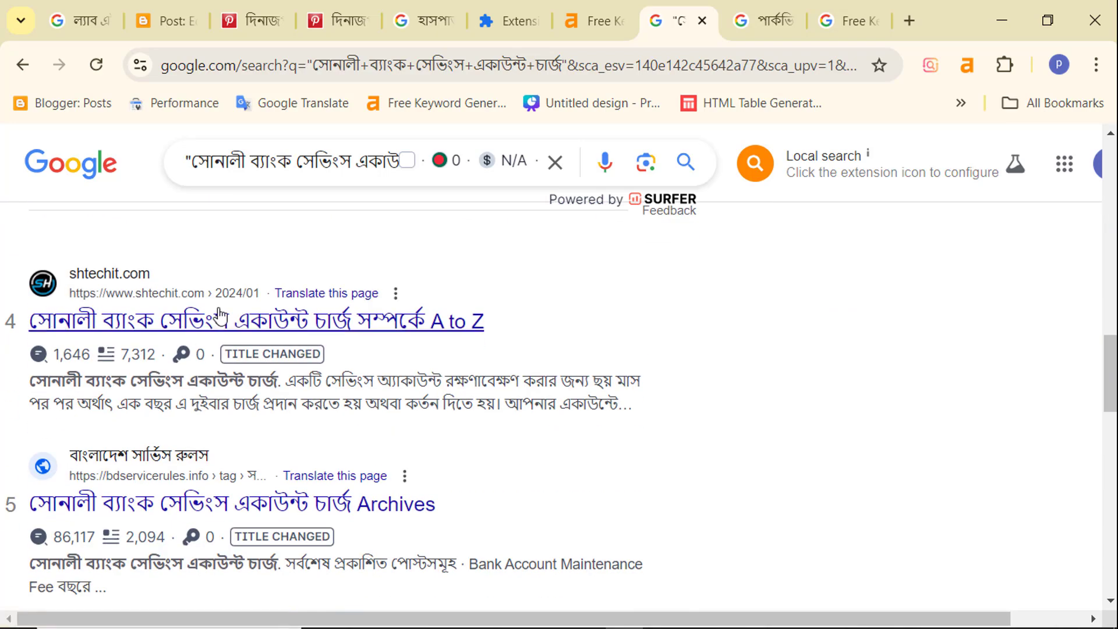
scroll(320, 326, "up", 8)
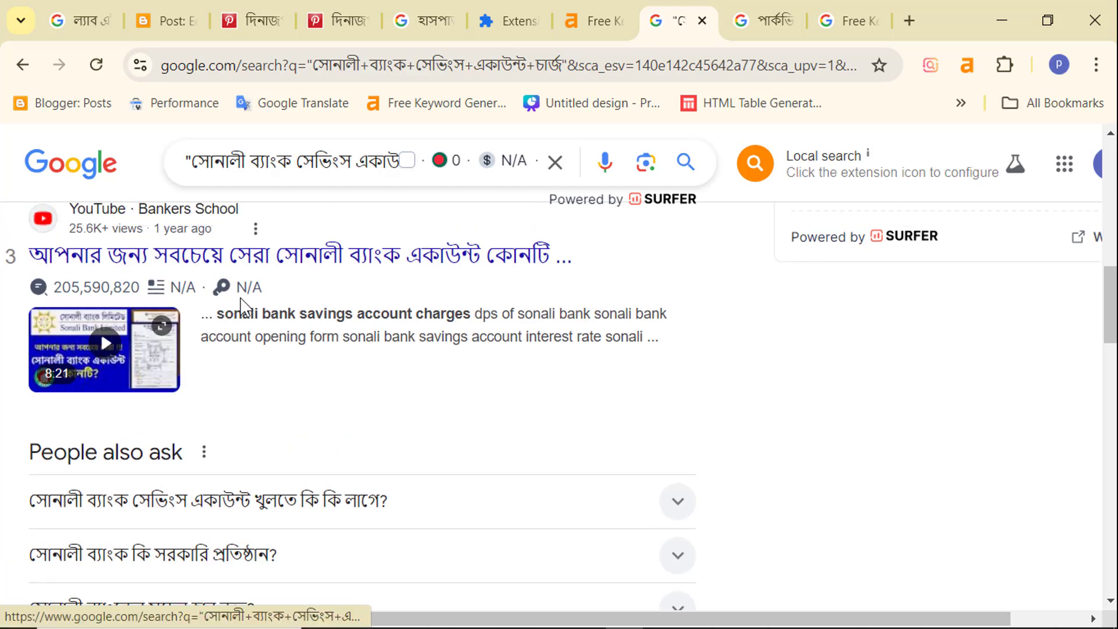
scroll(244, 306, "up", 3)
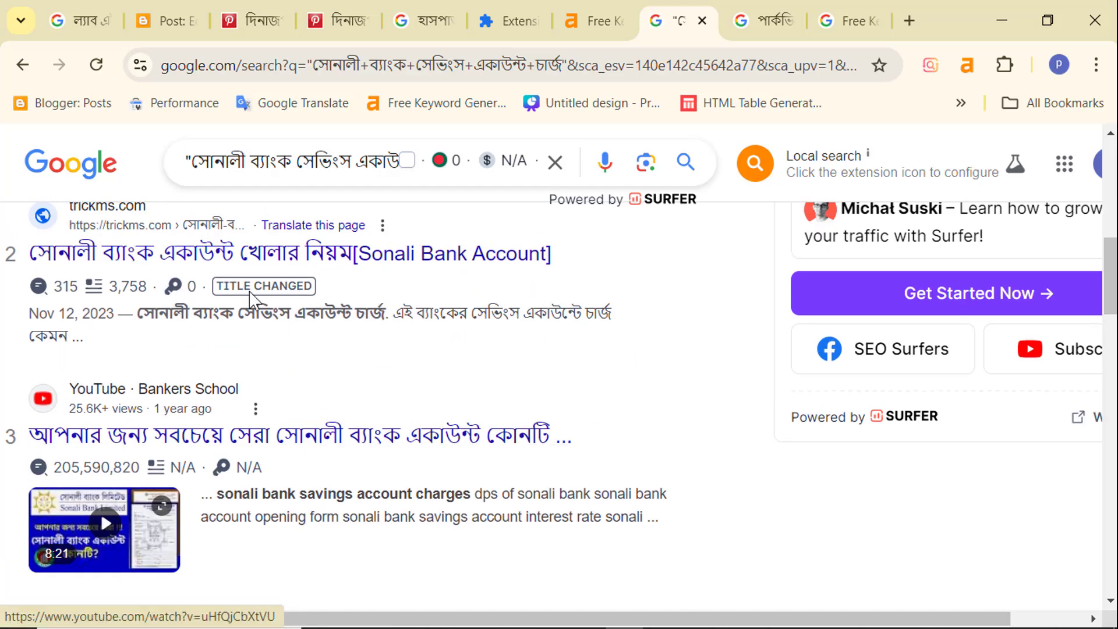
scroll(457, 452, "down", 4)
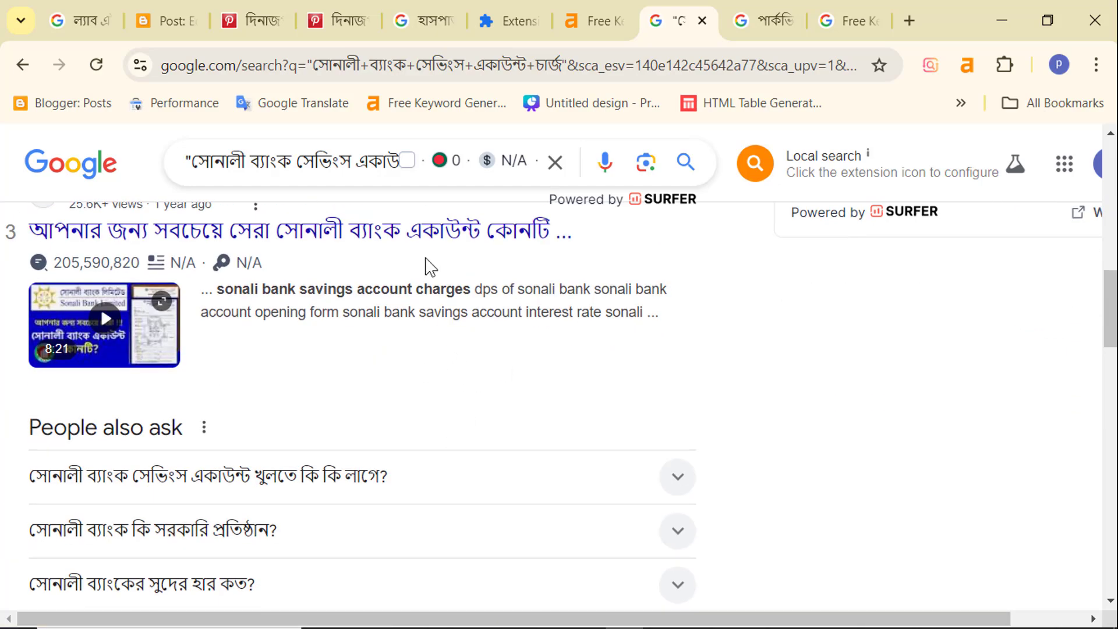
scroll(428, 265, "up", 2)
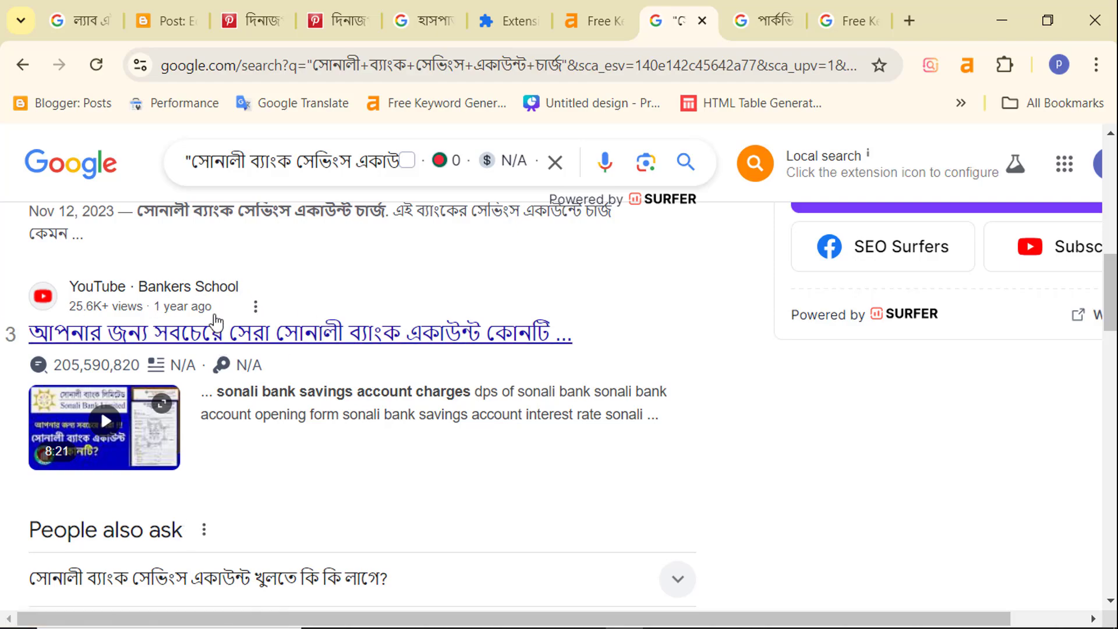
scroll(215, 320, "up", 4)
scroll(233, 341, "down", 6)
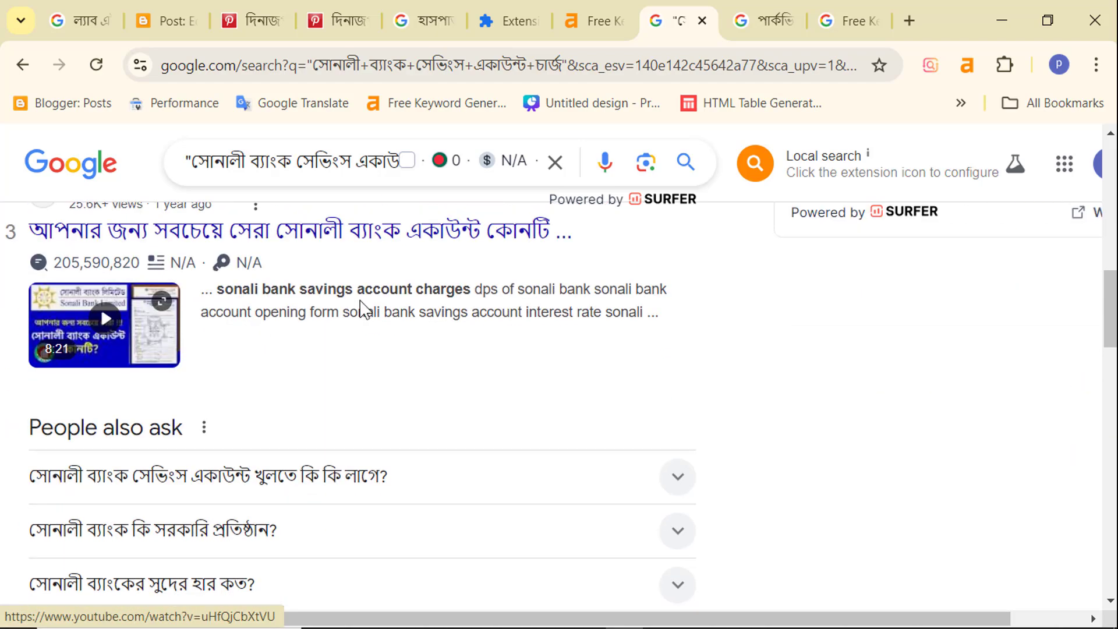
Go through the first page of results down to the related searches, checking which listings contain সোনালী ব্যাংক সেভিংস একাউন্ট চার্জ exactly
scroll(217, 426, "down", 5)
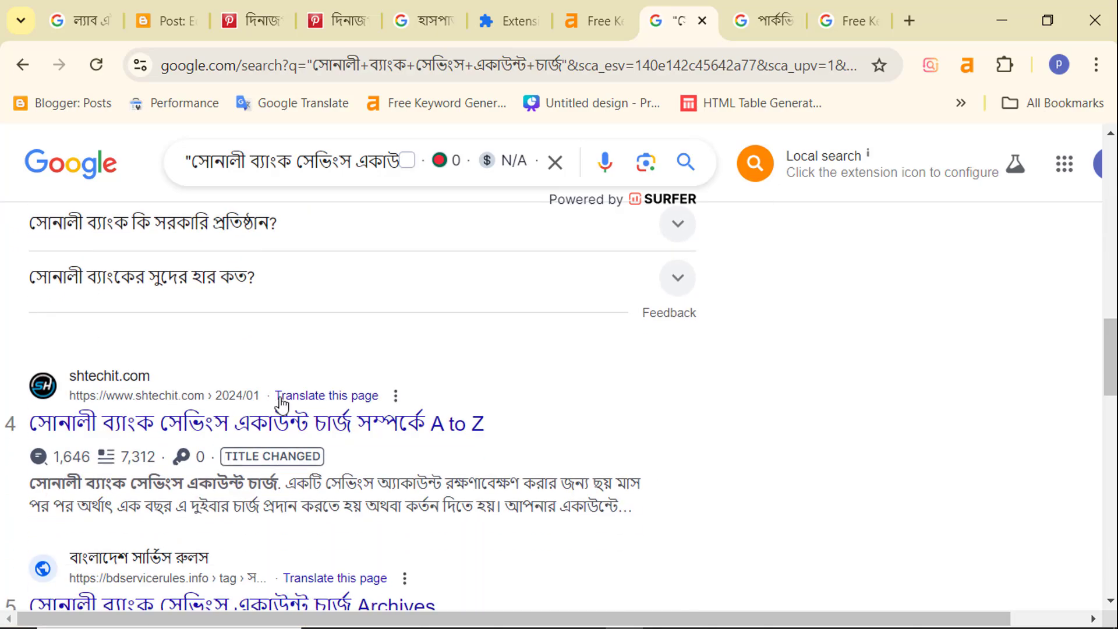
scroll(281, 402, "down", 2)
scroll(178, 304, "up", 10)
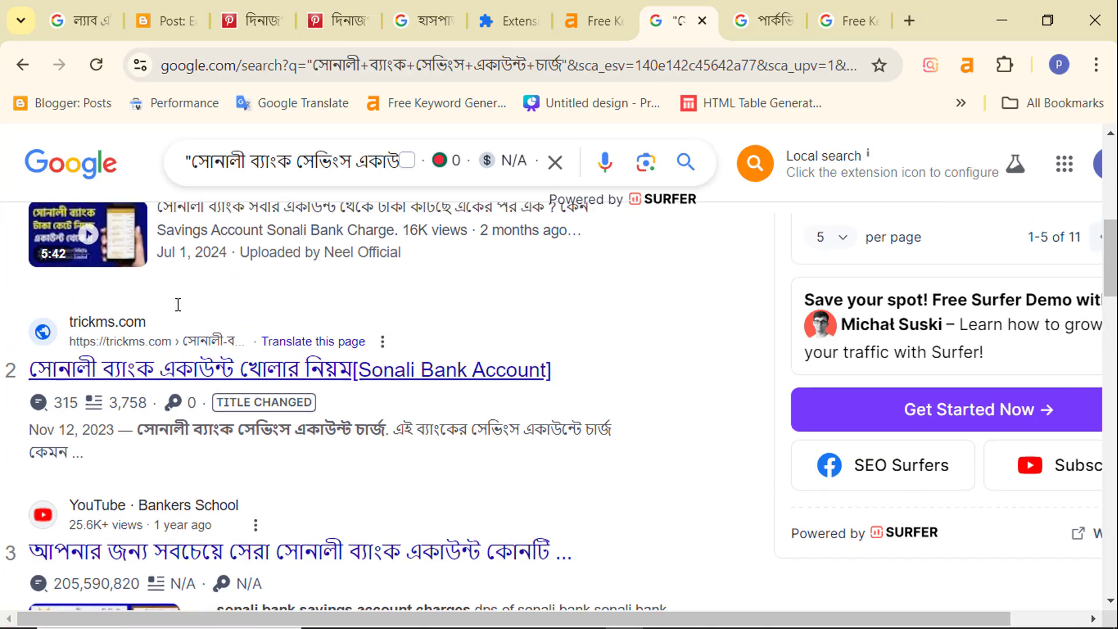
scroll(394, 237, "up", 3)
scroll(262, 320, "down", 8)
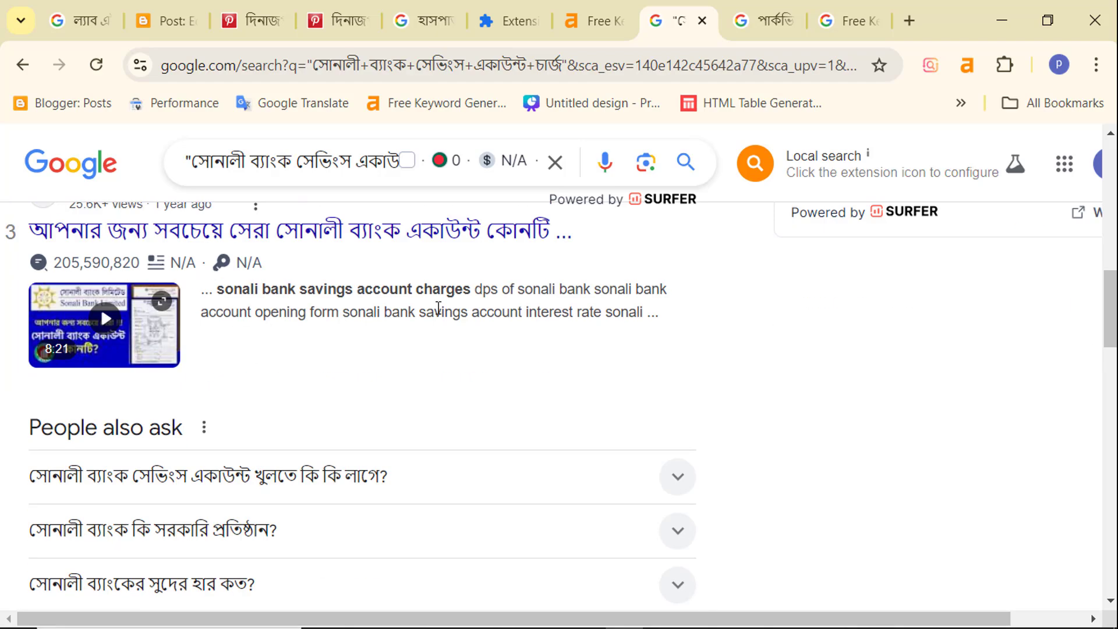
scroll(225, 332, "down", 7)
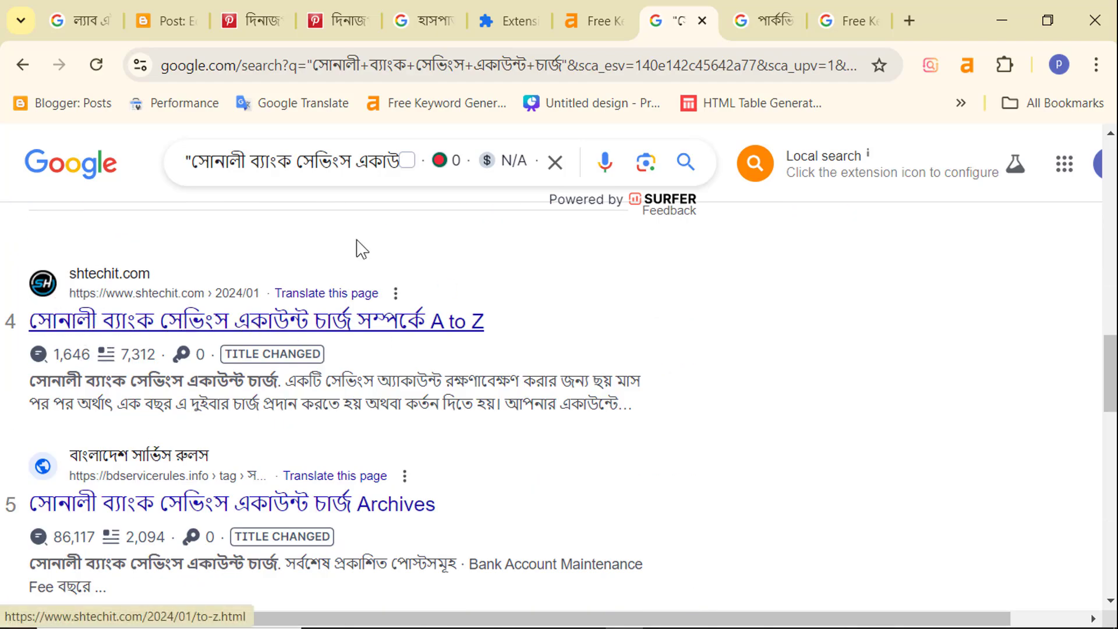
scroll(13, 402, "down", 2)
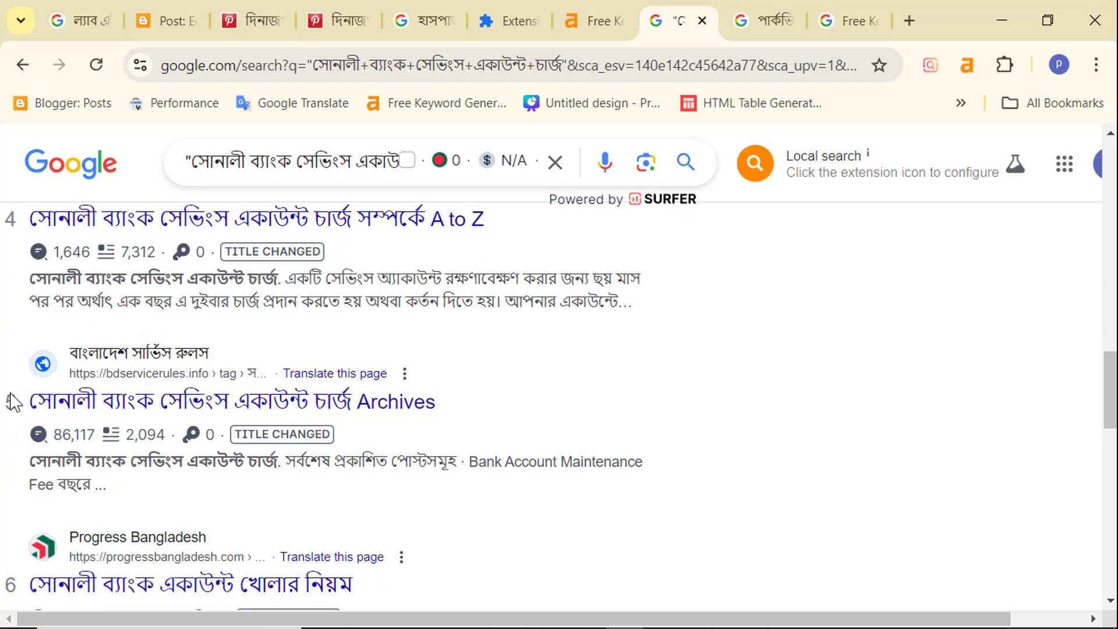
scroll(295, 392, "down", 5)
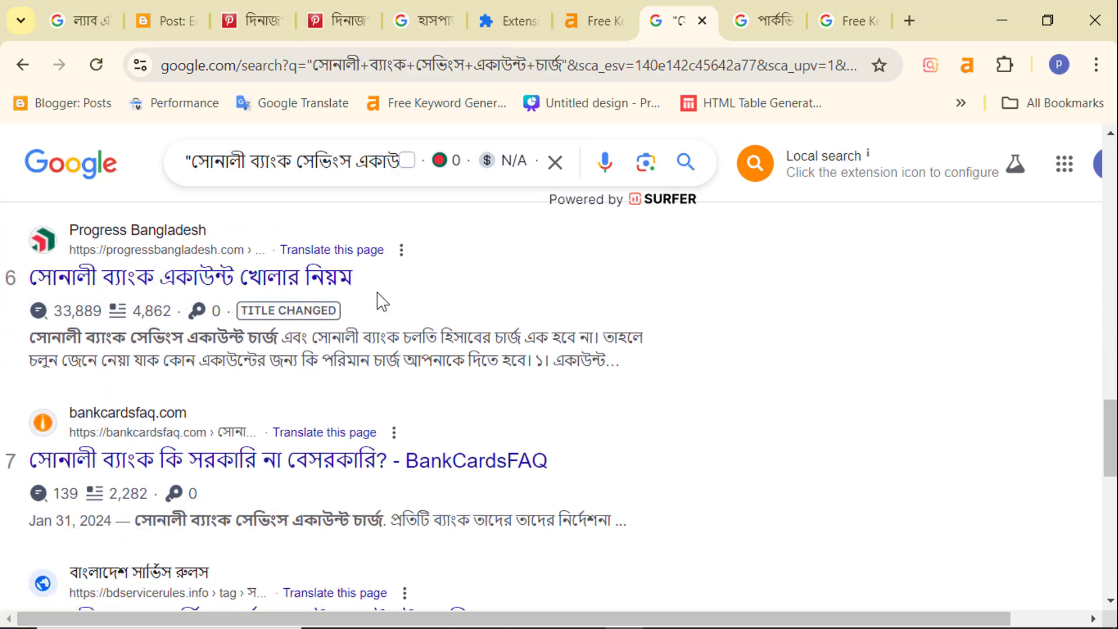
scroll(380, 300, "down", 4)
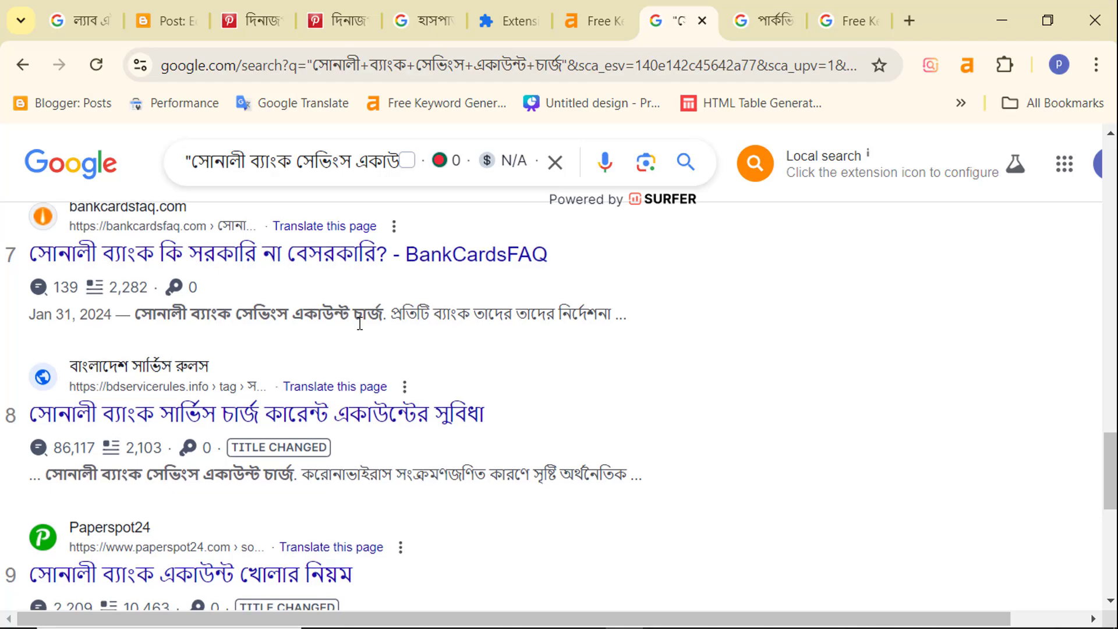
scroll(53, 353, "down", 1)
scroll(374, 344, "down", 6)
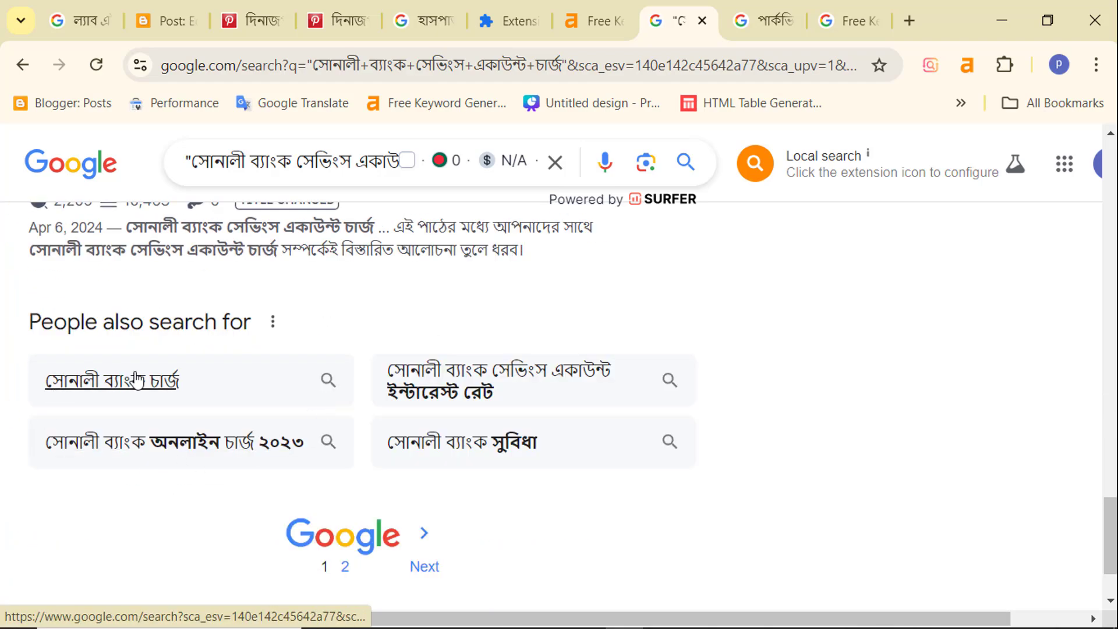
scroll(223, 363, "up", 15)
scroll(224, 363, "up", 10)
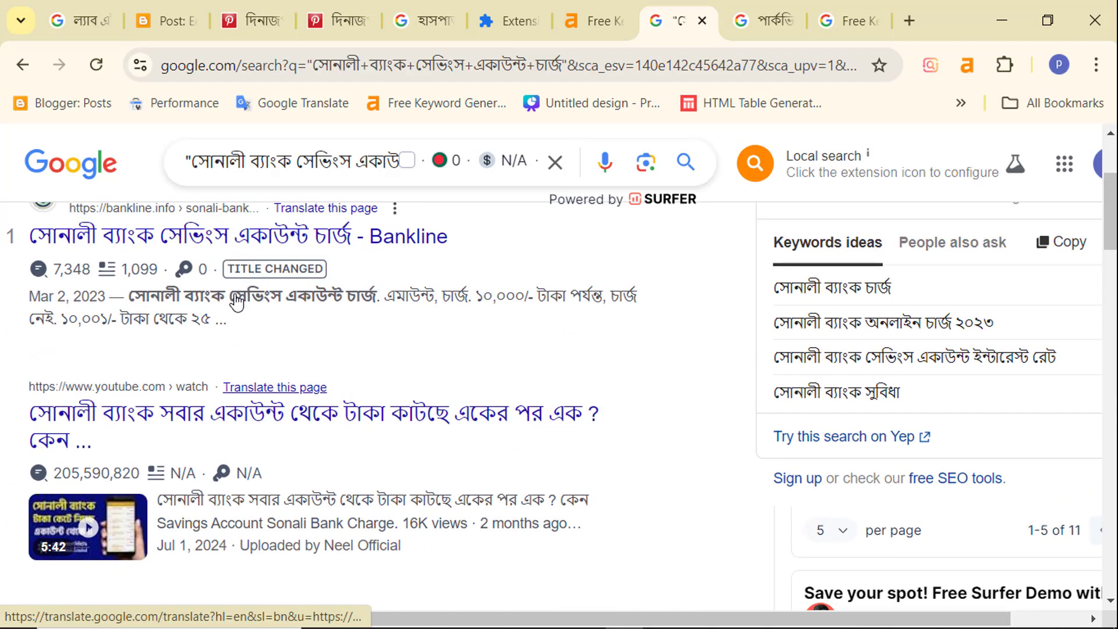
scroll(485, 351, "up", 2)
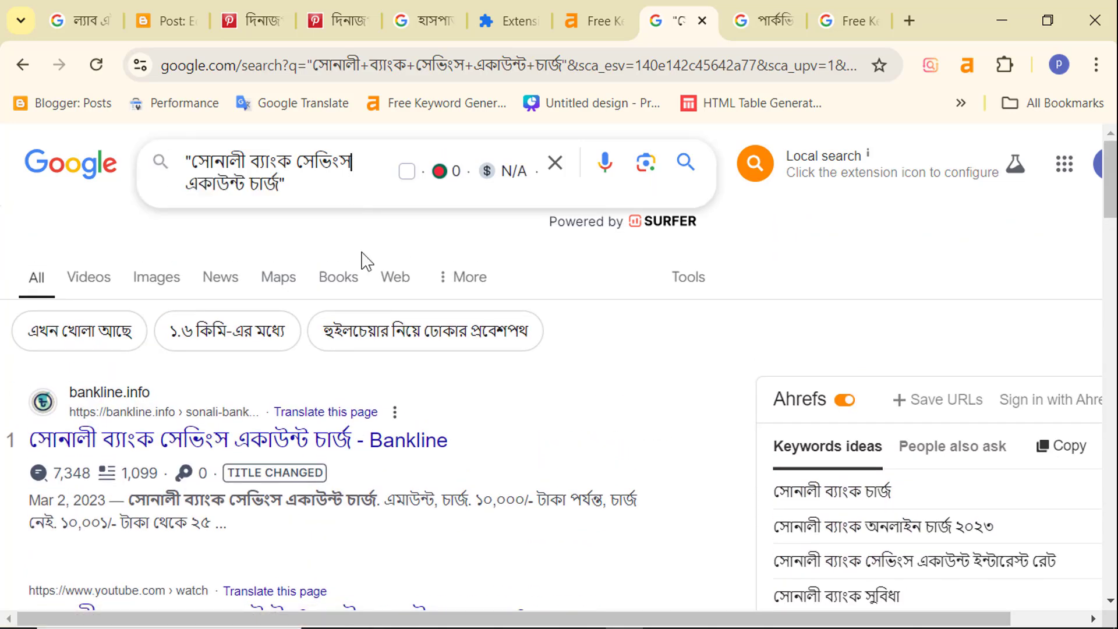
left_click(775, 227)
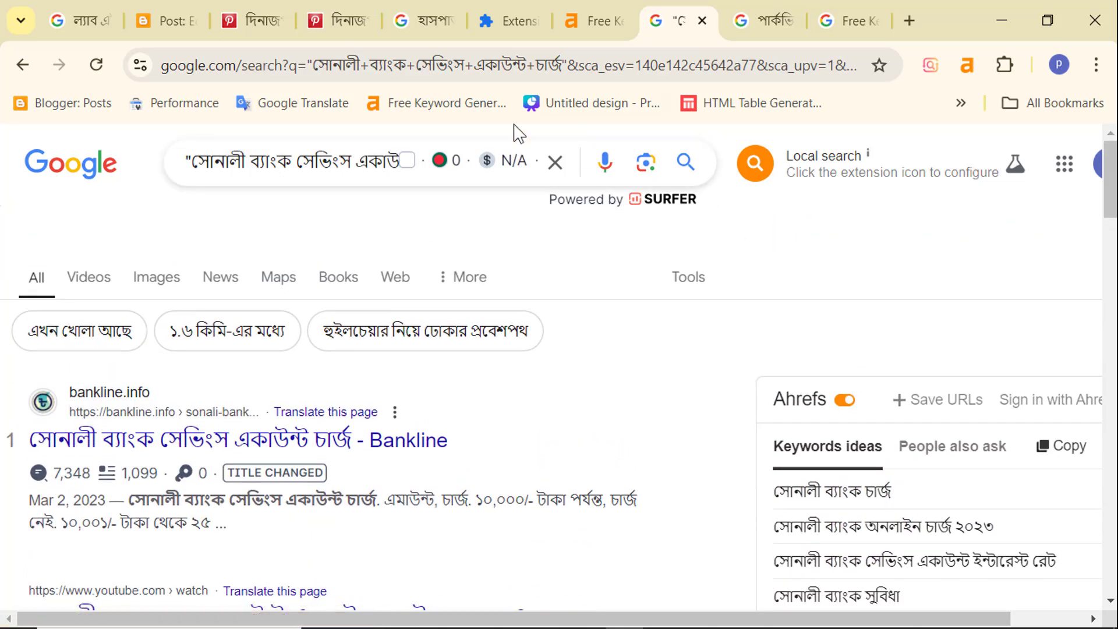
Recheck the nine numbered first-page results, comparing their titles with the bold exact phrase in their snippets
scroll(374, 250, "down", 5)
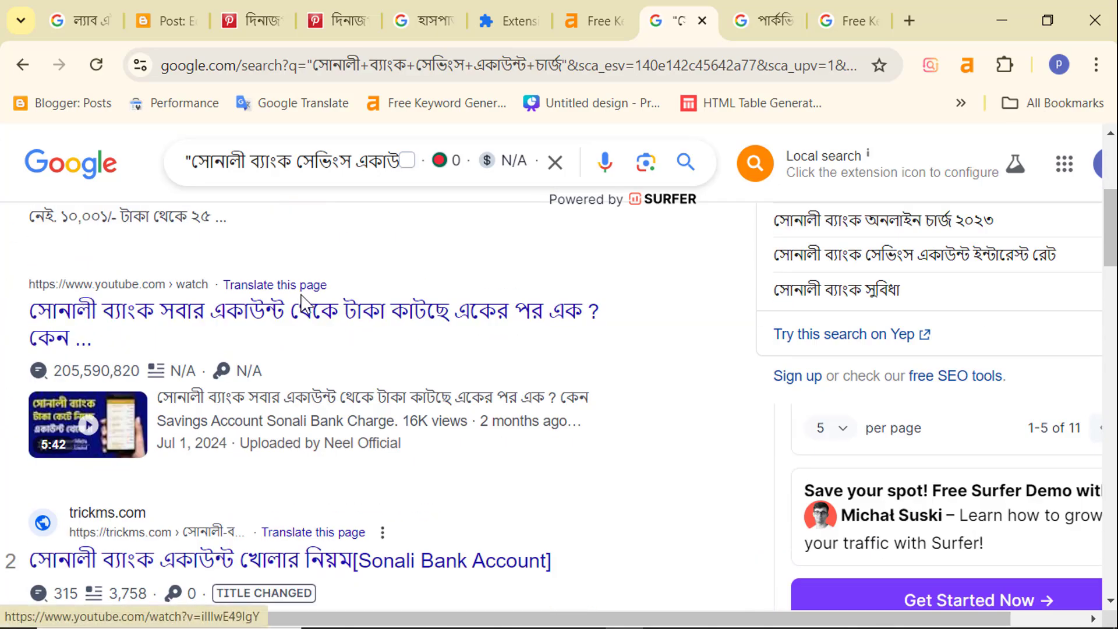
scroll(302, 303, "down", 5)
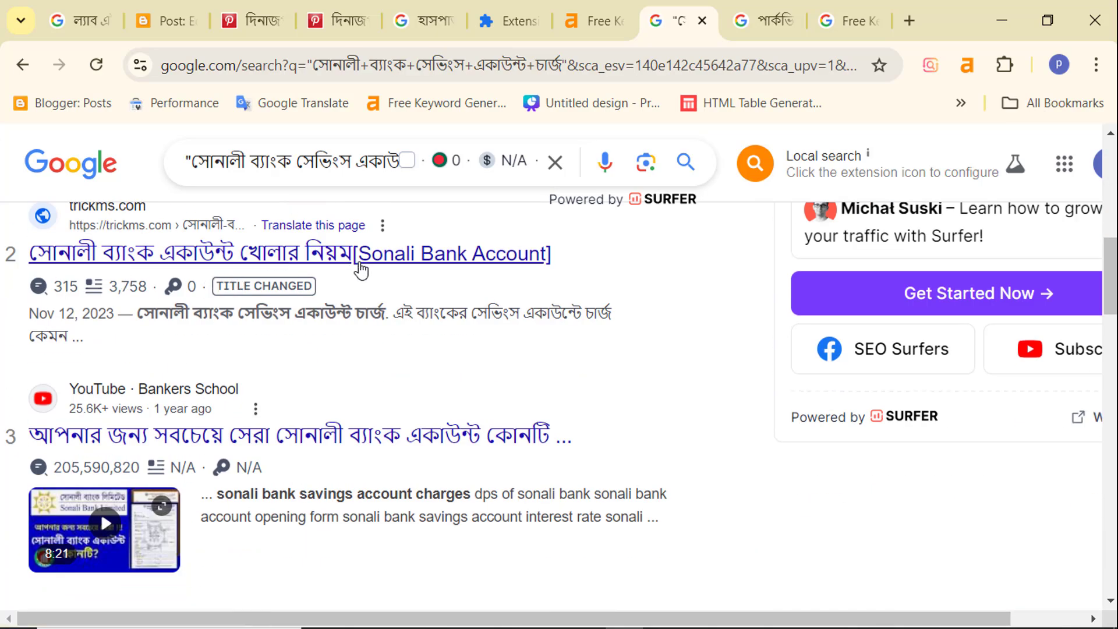
scroll(212, 352, "down", 10)
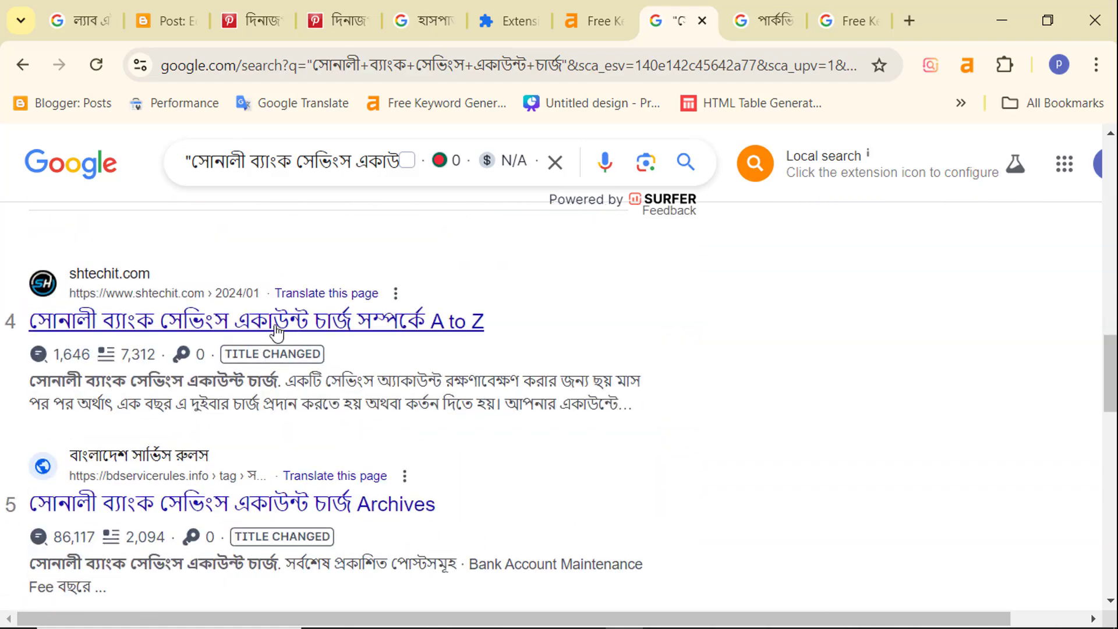
scroll(276, 331, "down", 13)
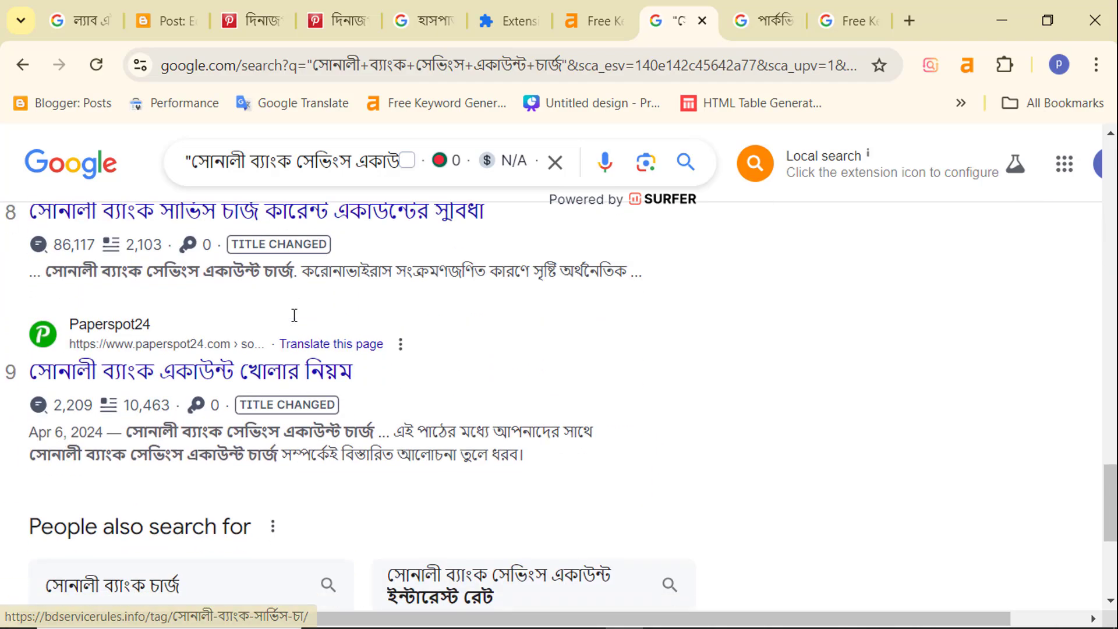
scroll(155, 355, "up", 2)
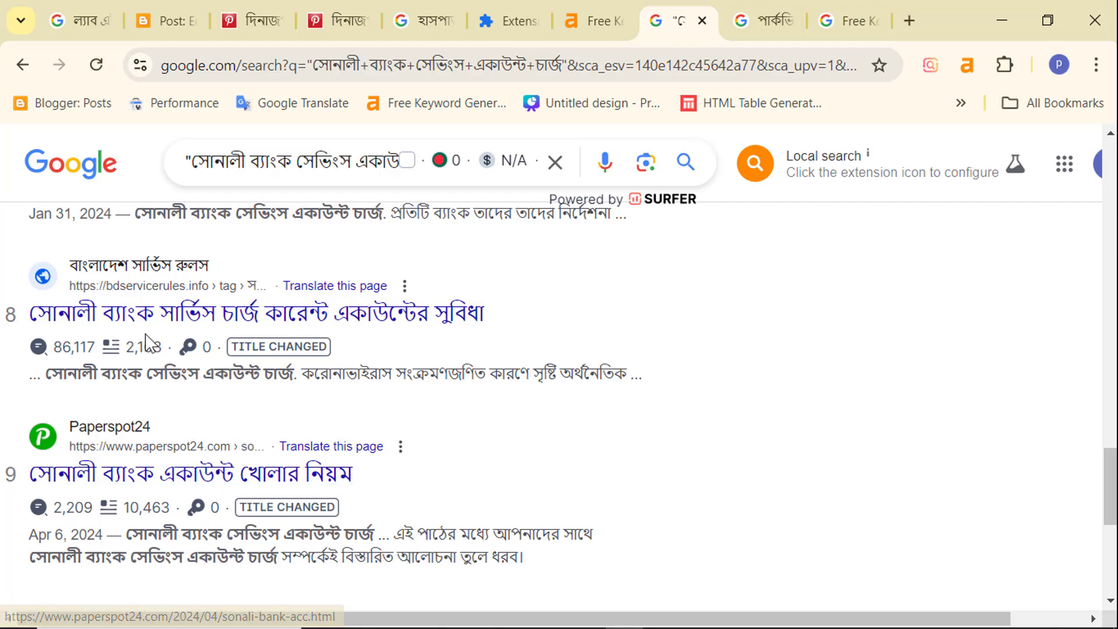
scroll(387, 352, "down", 6)
scroll(350, 364, "up", 4)
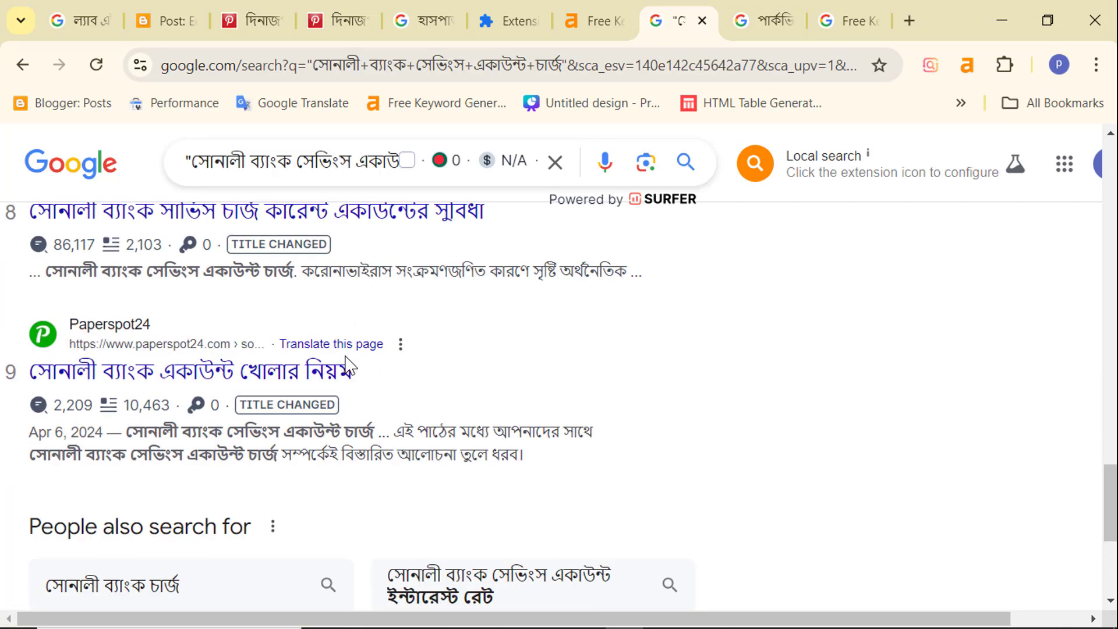
scroll(350, 364, "up", 20)
scroll(352, 361, "down", 10)
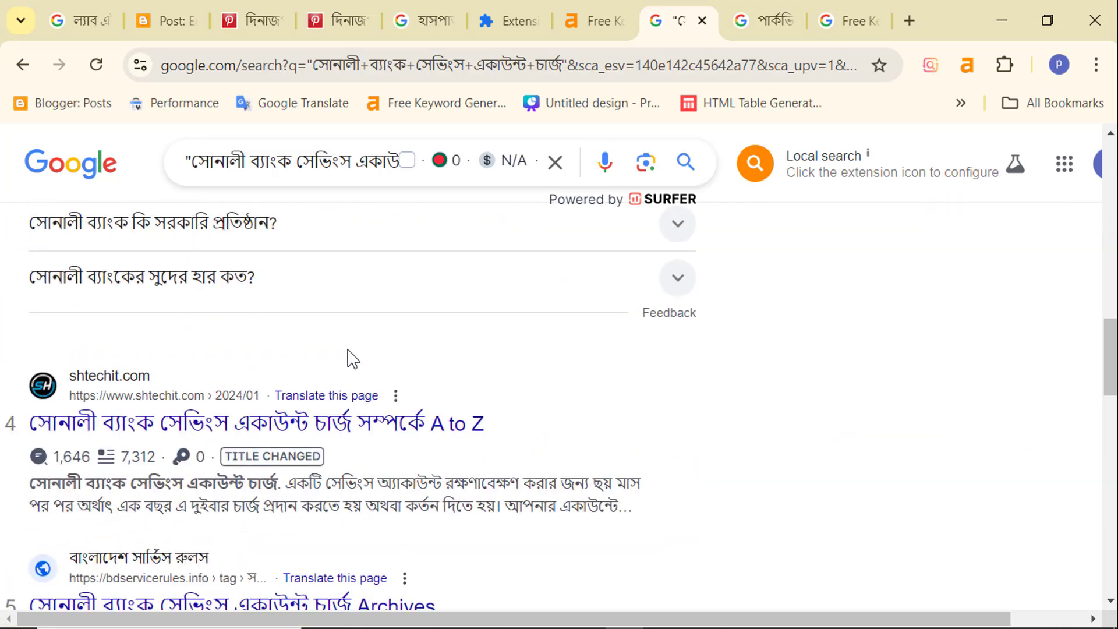
scroll(353, 358, "down", 12)
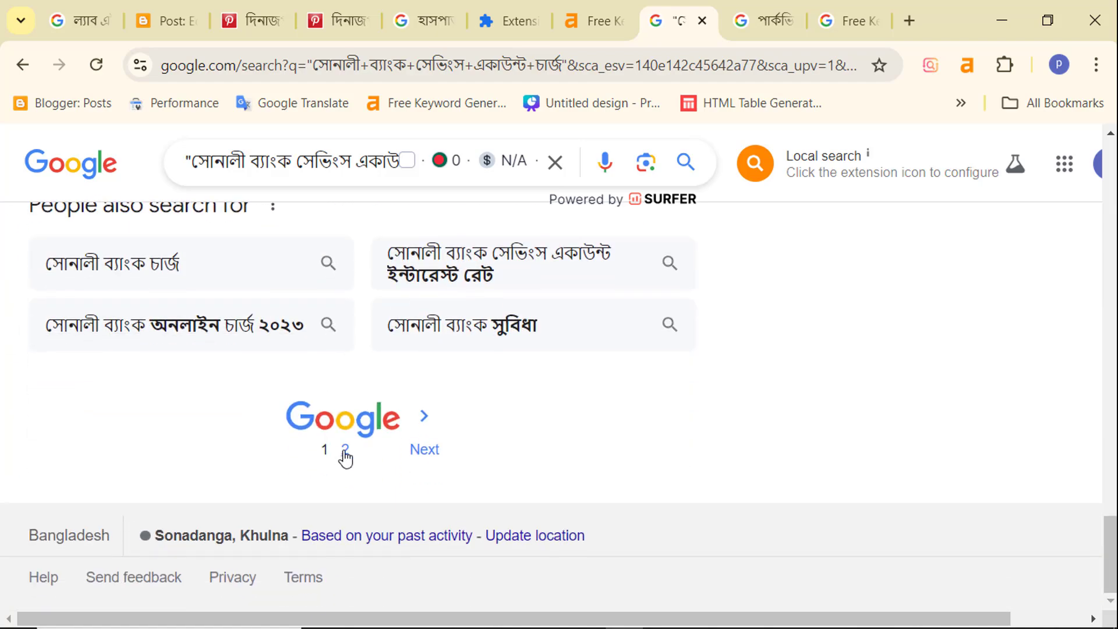
scroll(220, 369, "up", 5)
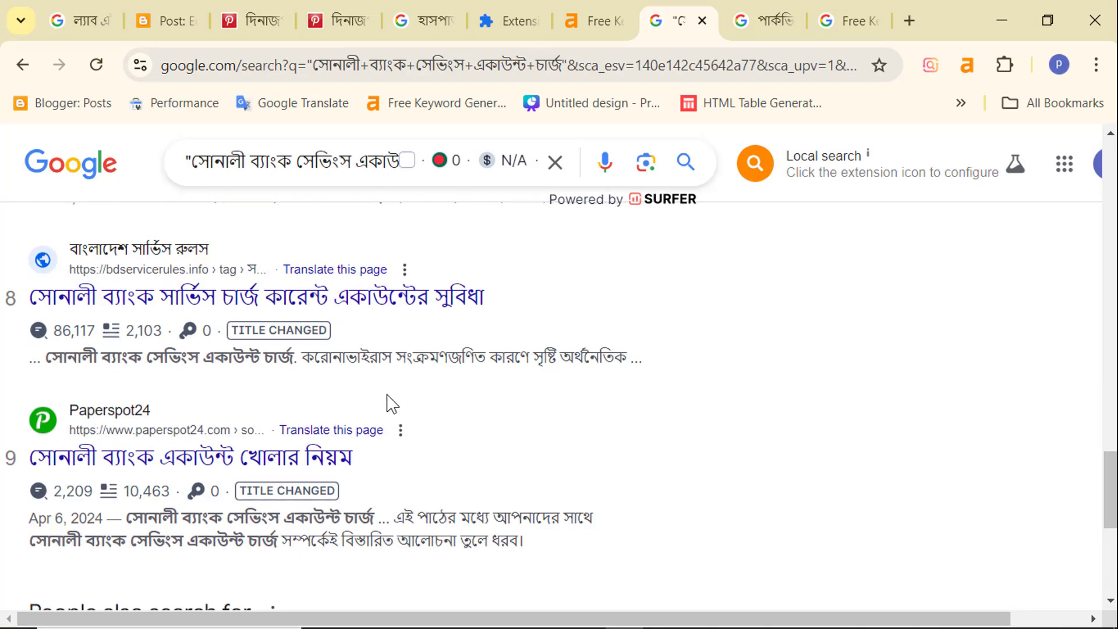
Open the second page of results, examine its listings for the exact phrase, and highlight the phrase in the query
scroll(387, 399, "down", 5)
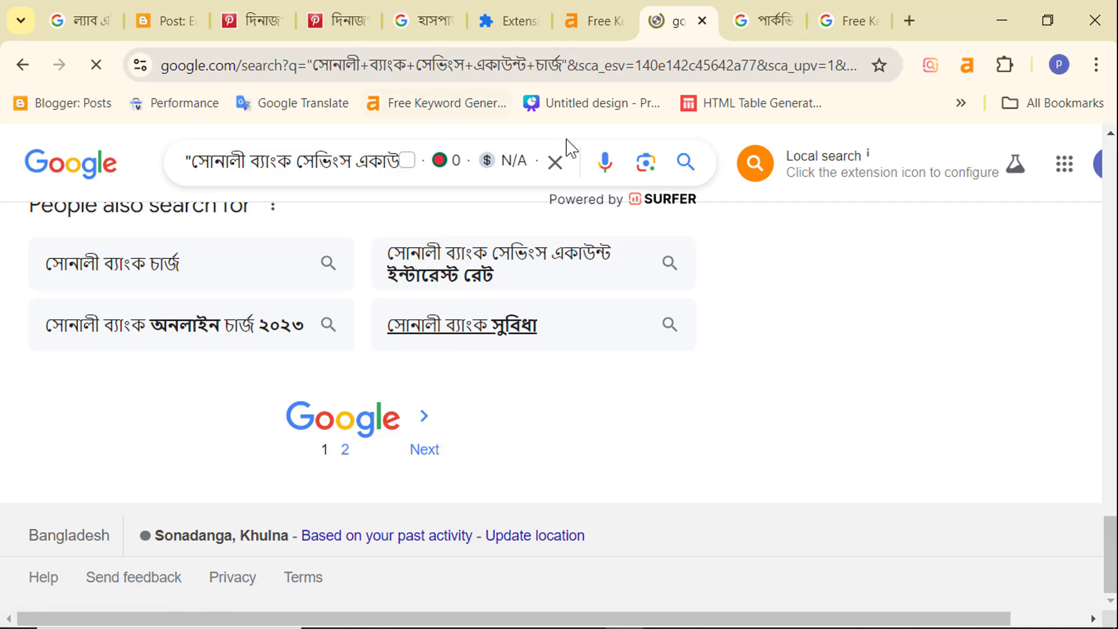
scroll(227, 358, "down", 7)
scroll(244, 356, "down", 5)
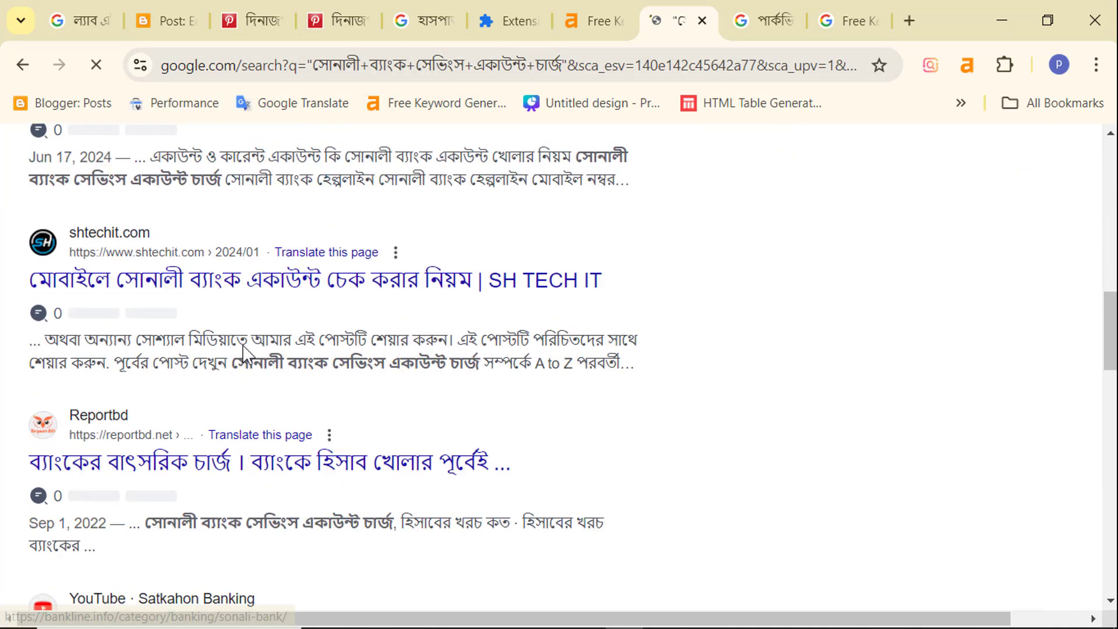
scroll(244, 352, "up", 15)
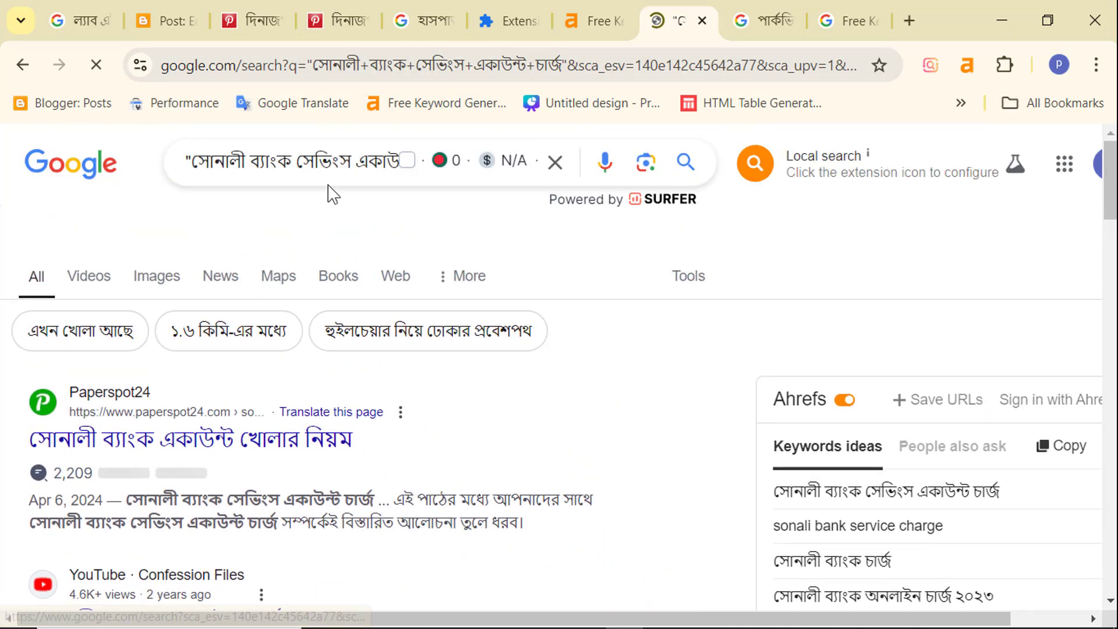
double_click(227, 163)
left_click_drag(274, 166, 373, 173)
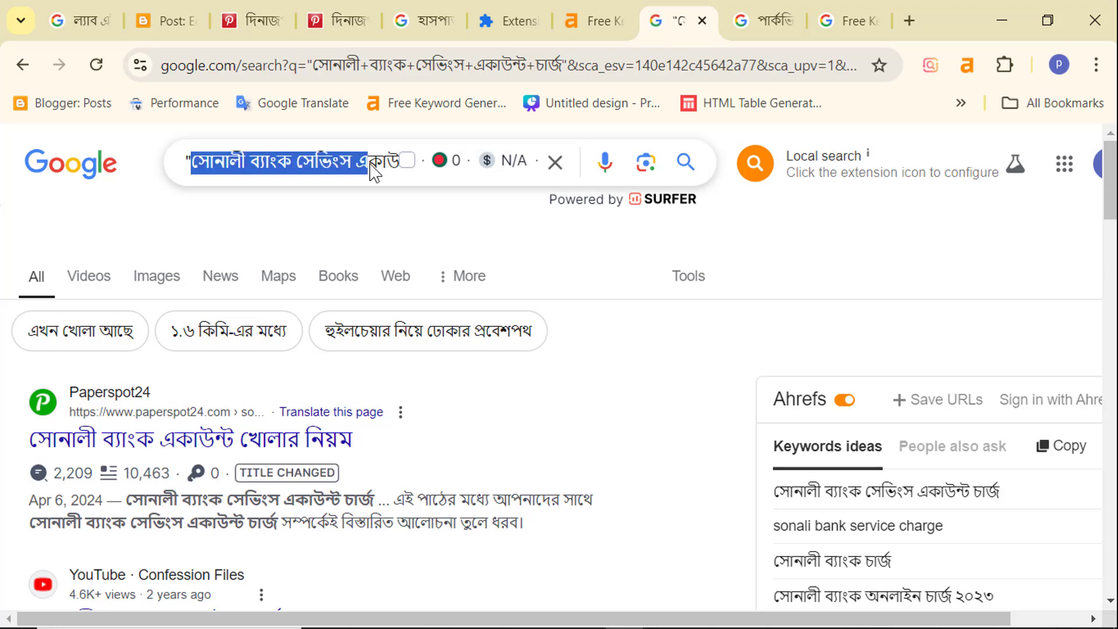
left_click(340, 162)
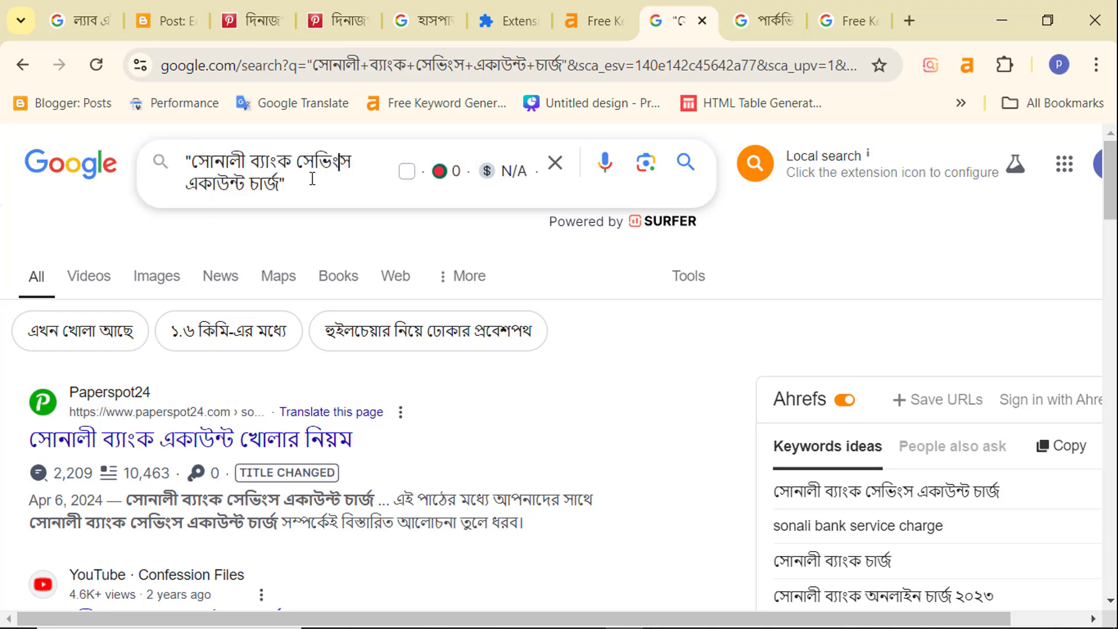
Switch to the Blogger post editor and highlight the title ল্যাব এইড হাসপাতাল শিশু বিশেষজ্ঞ ডাক্তার as an example of keyword use
left_click(166, 21)
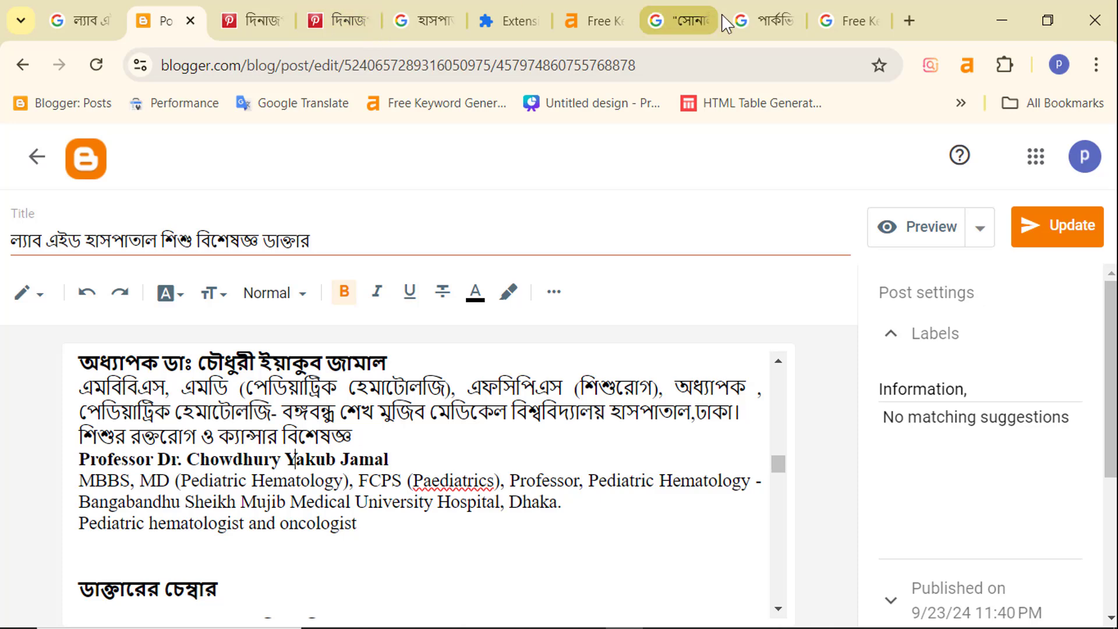
left_click(678, 21)
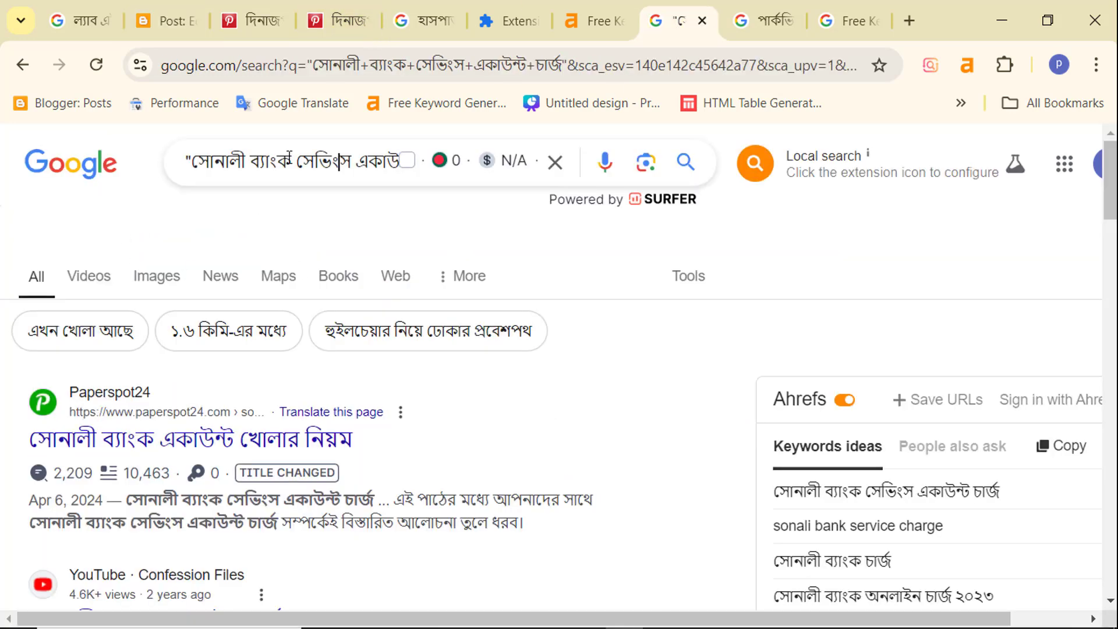
left_click(148, 23)
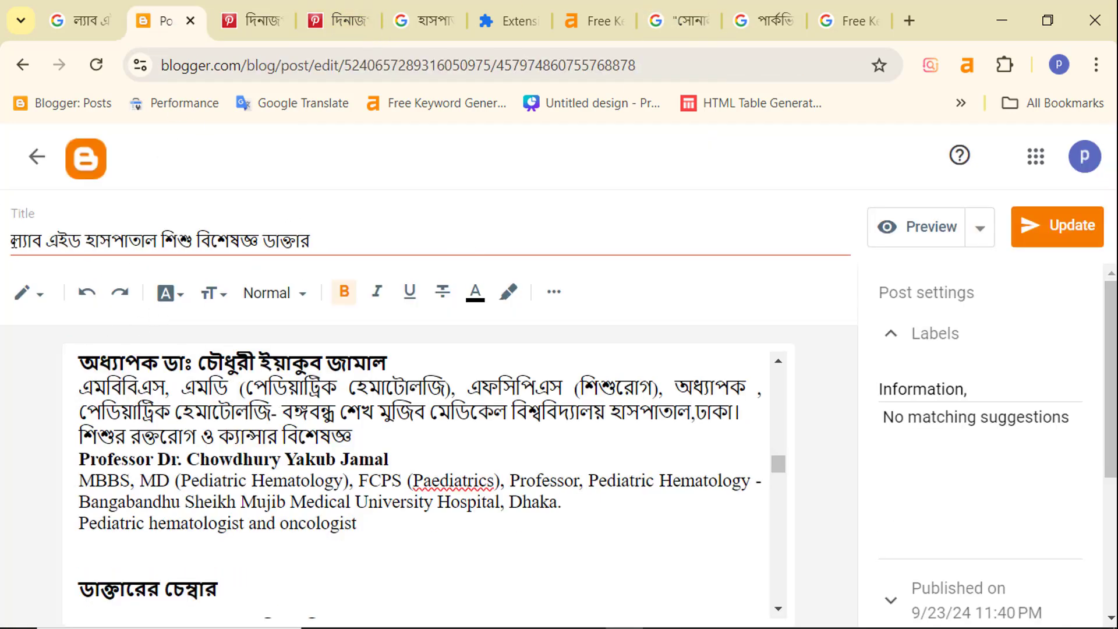
left_click_drag(13, 241, 3, 274)
left_click(283, 244)
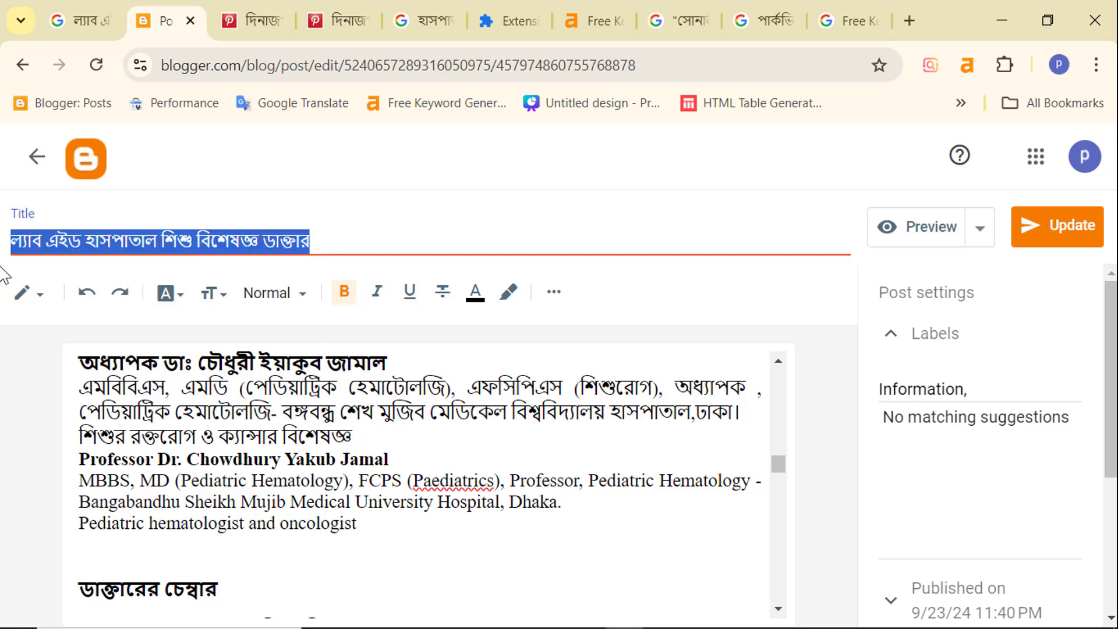
left_click(96, 241)
left_click_drag(13, 241, 293, 252)
left_click(257, 254)
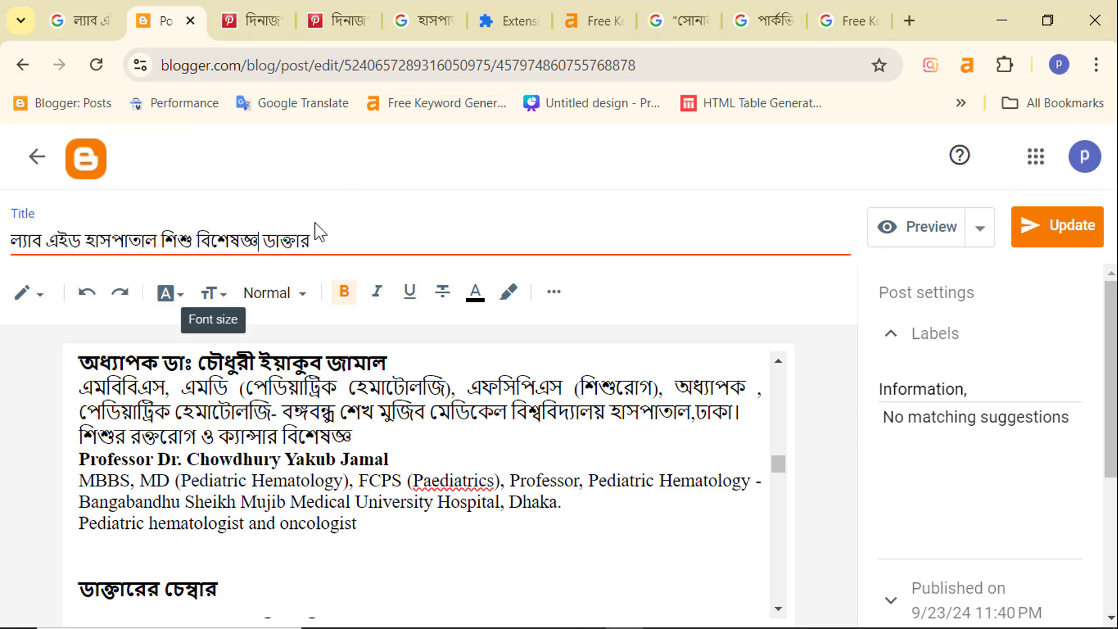
left_click_drag(324, 235, 3, 244)
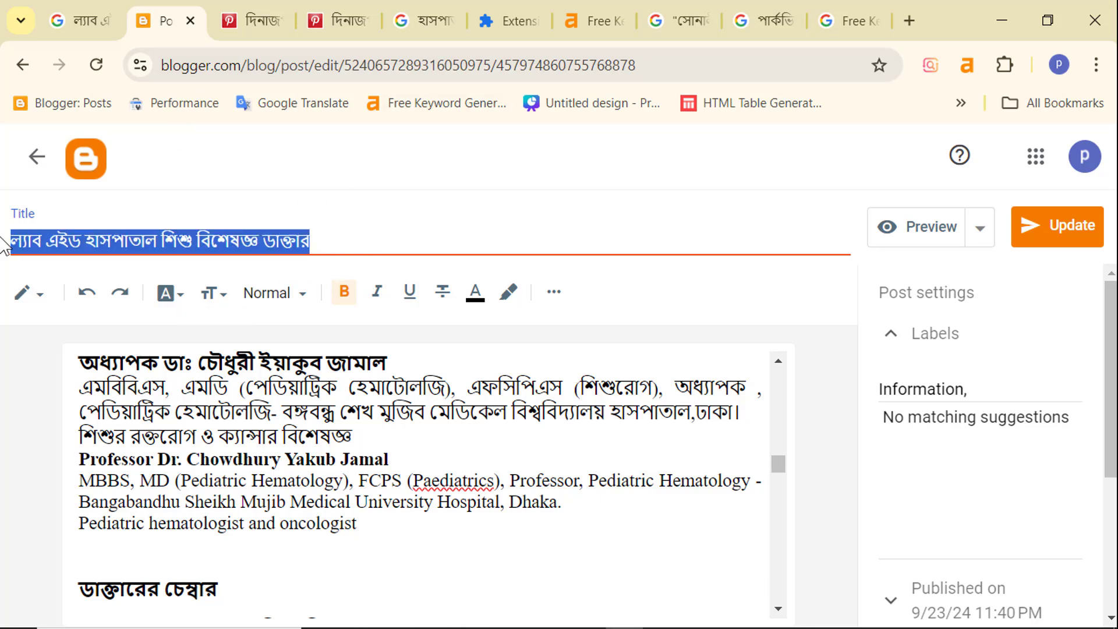
left_click(359, 235)
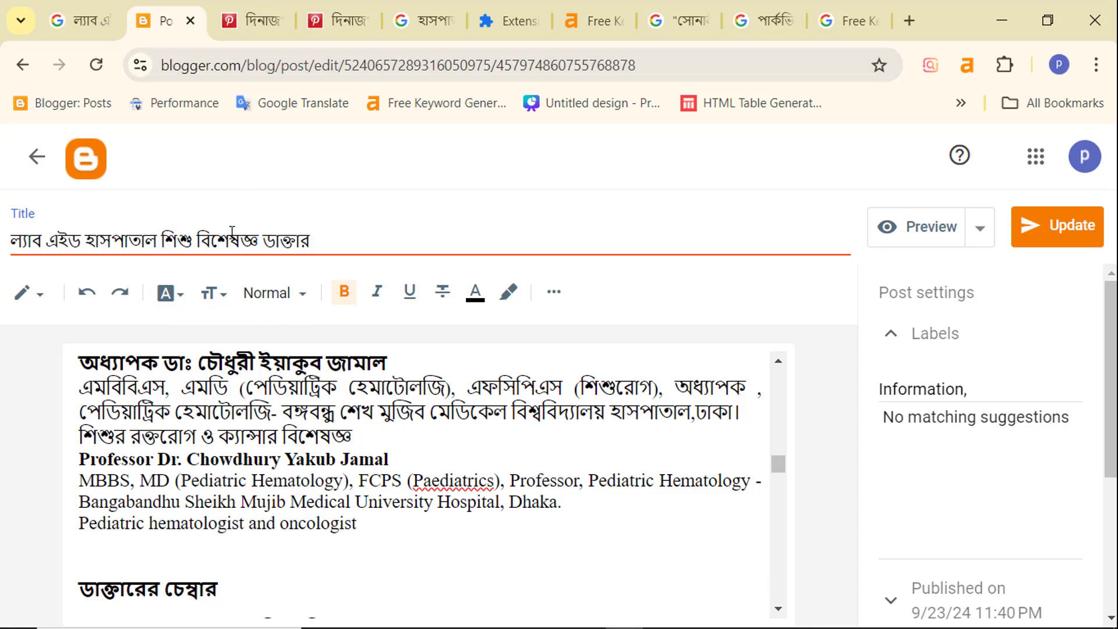
Look through the Blogger post's body and return to its opening heading and introduction to see how the keyword is used
scroll(183, 418, "down", 8)
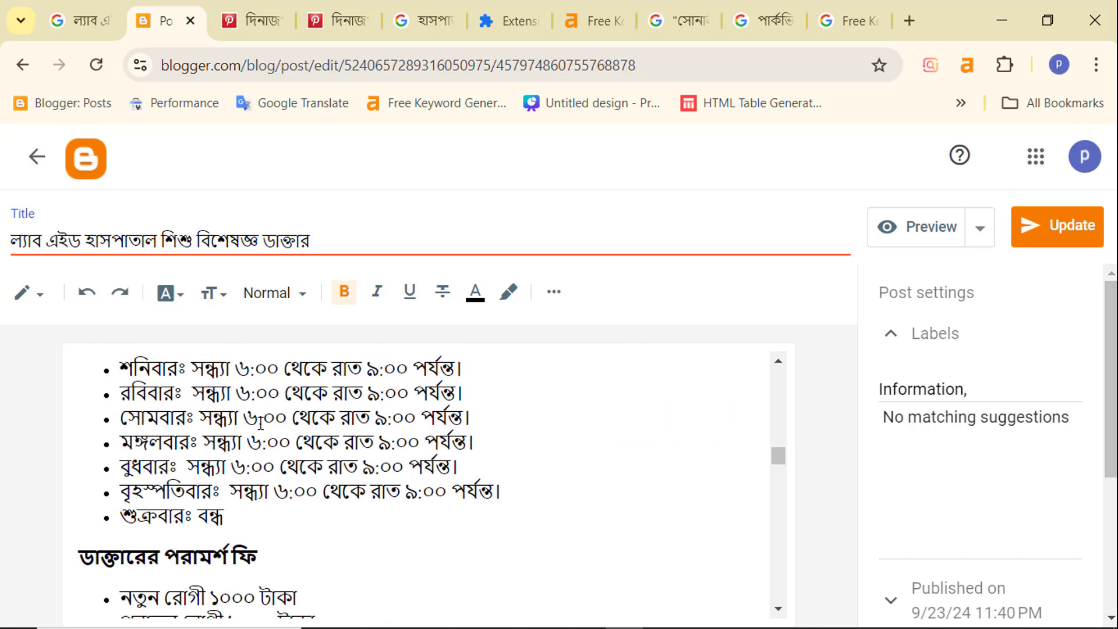
scroll(182, 418, "down", 8)
left_click_drag(774, 451, 767, 373)
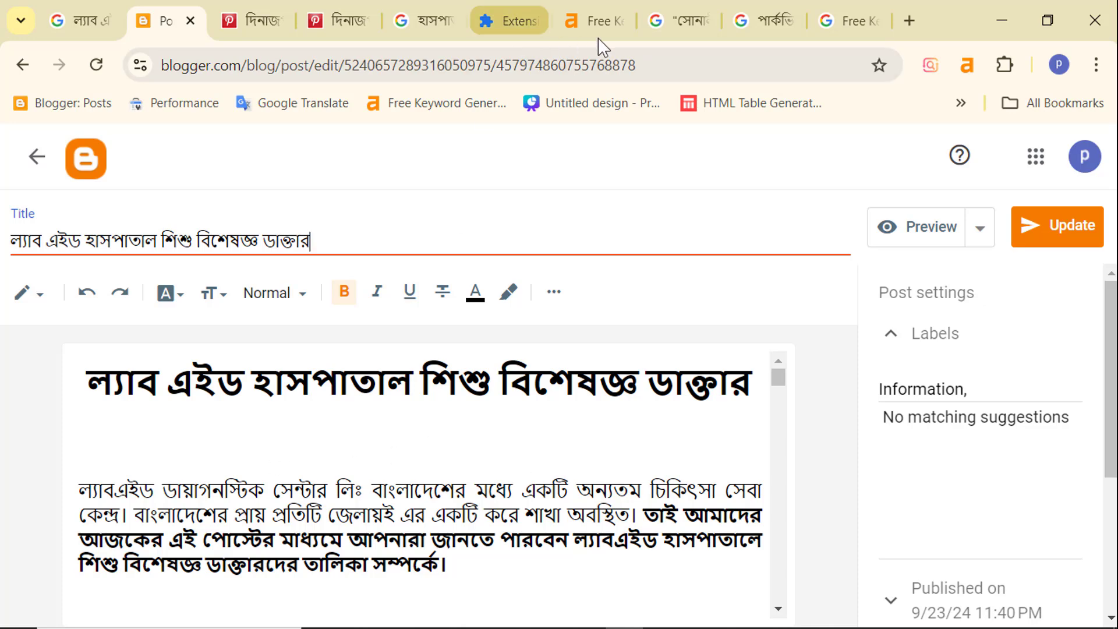
In the published Pathology Knowledge post, search Google for its title দিনাজপুর ডাক্তার তালিকা ল্যাবএইড and find the site's listing in the results
left_click(686, 10)
left_click(235, 20)
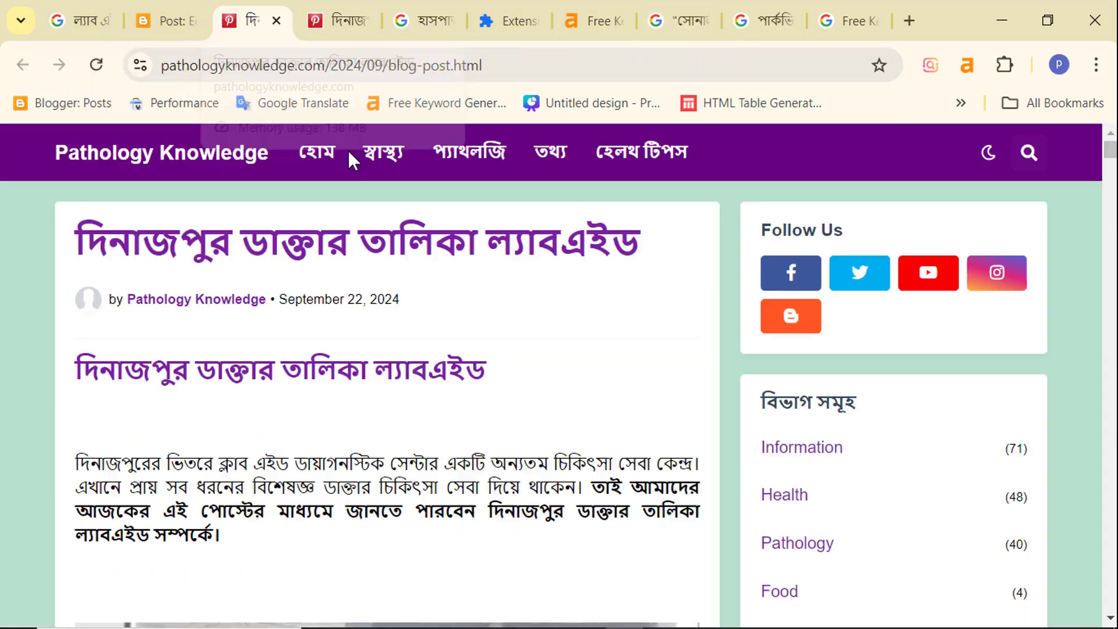
left_click_drag(78, 239, 641, 246)
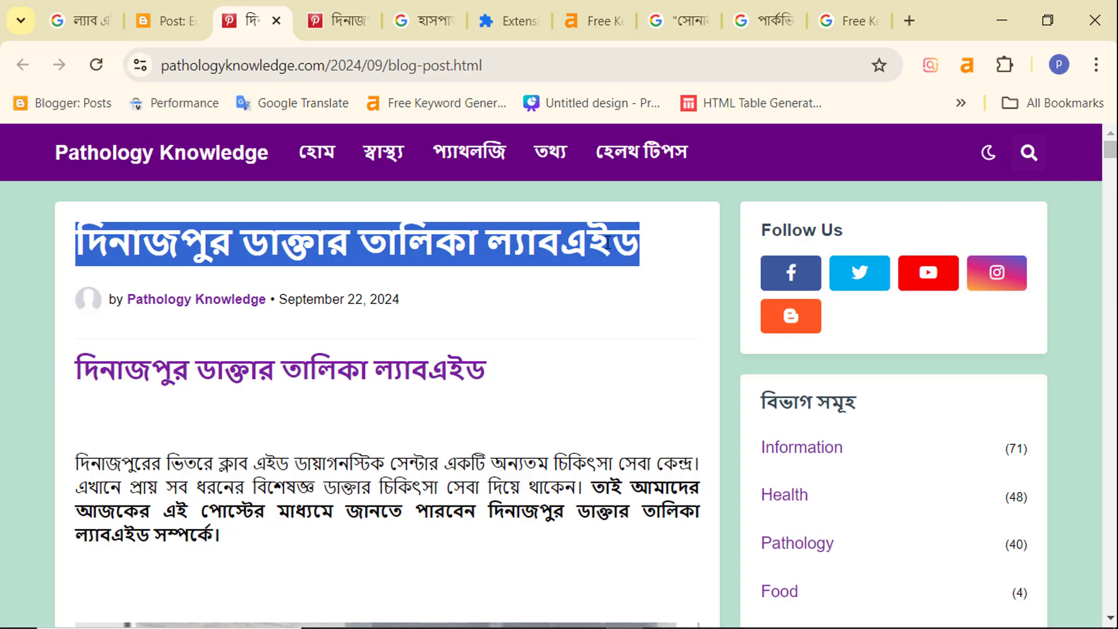
right_click(611, 244)
left_click(623, 265)
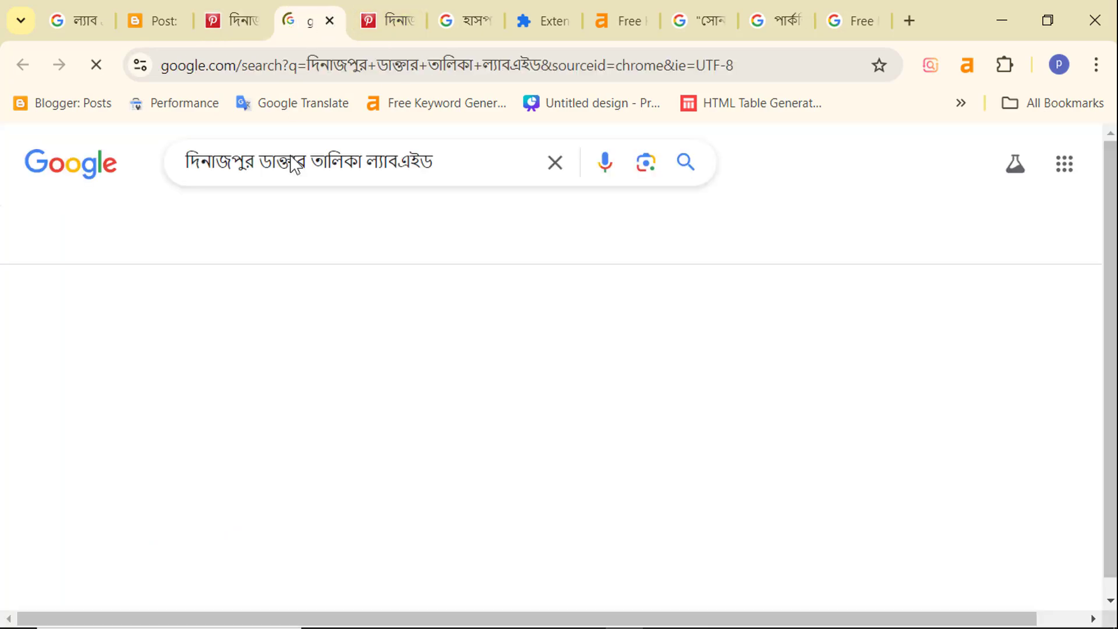
scroll(250, 326, "down", 7)
scroll(264, 308, "down", 3)
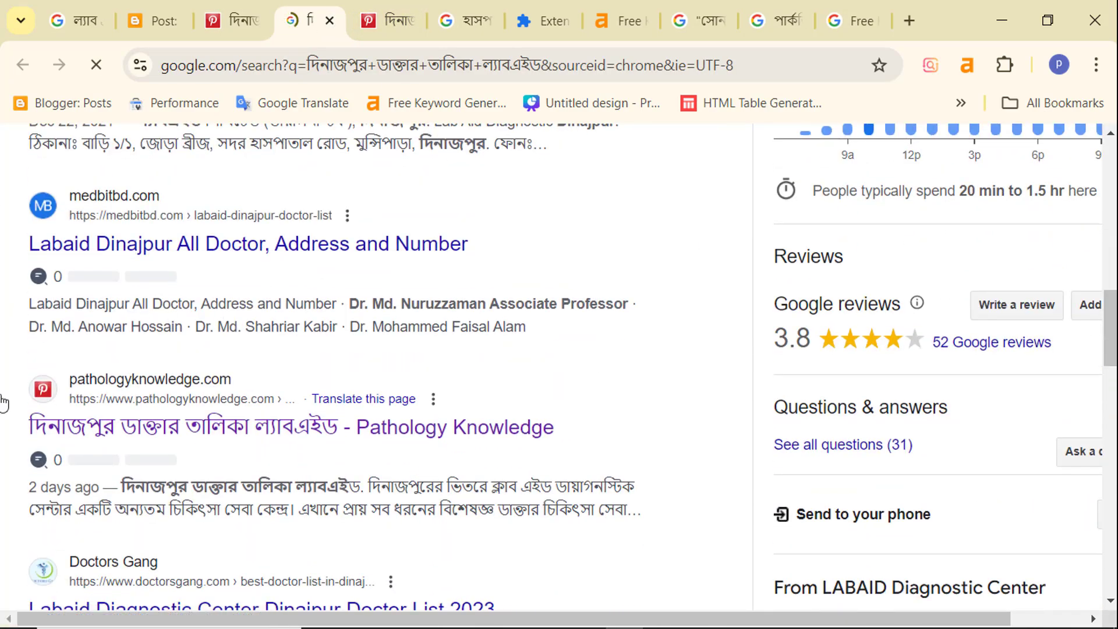
Switch to the other open copy of the published Dinajpur doctor list post
left_click(396, 21)
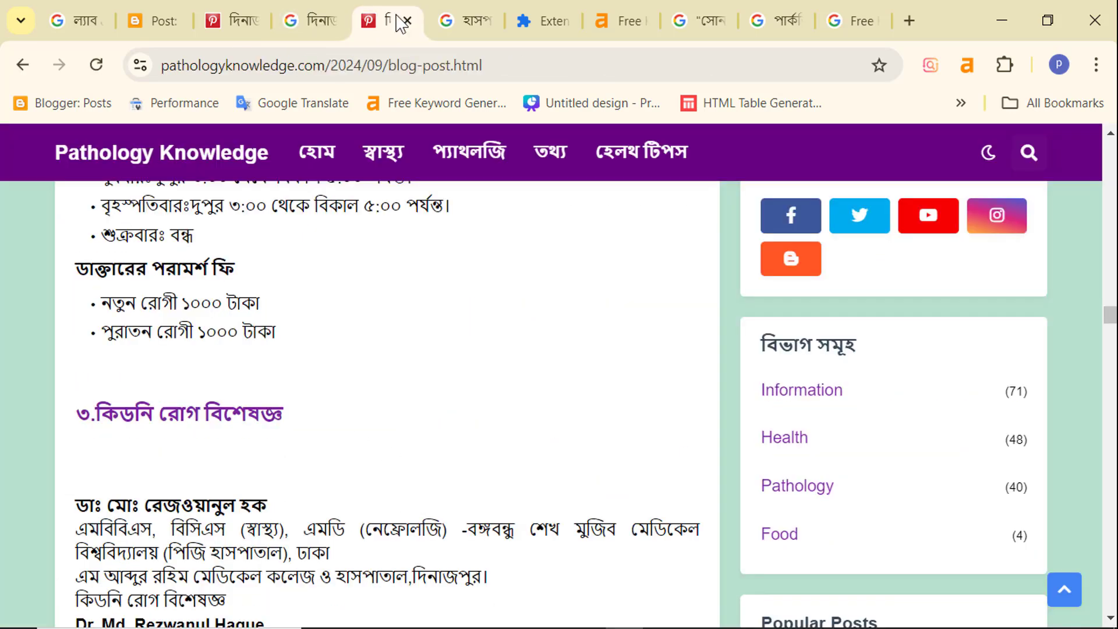